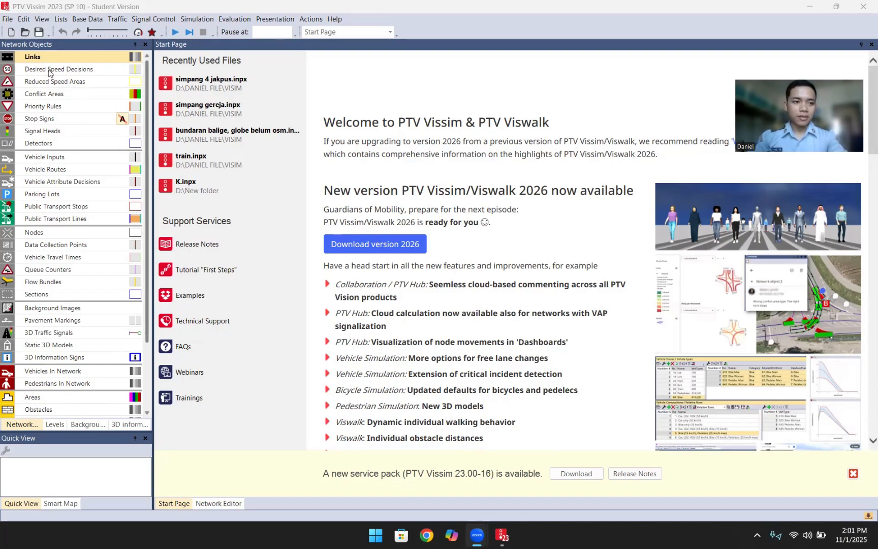
- Create a new, empty network file
click(10, 21)
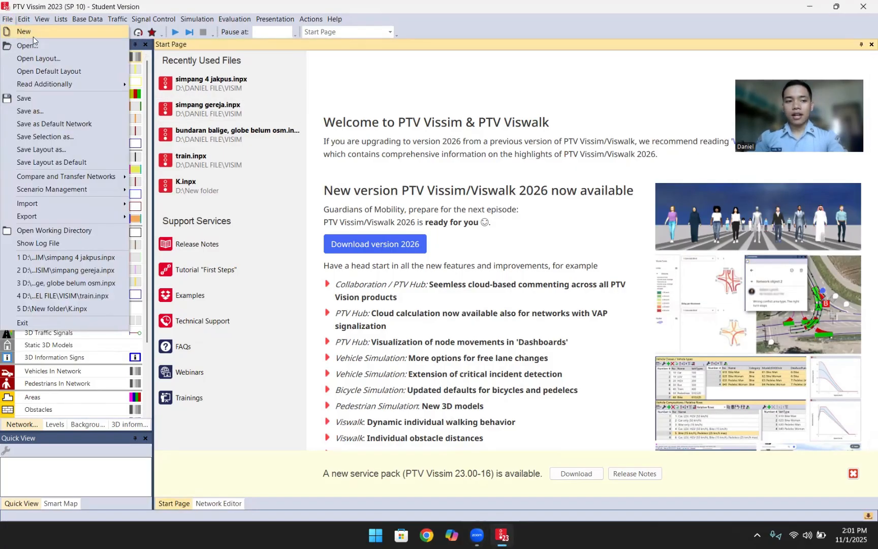
click(32, 33)
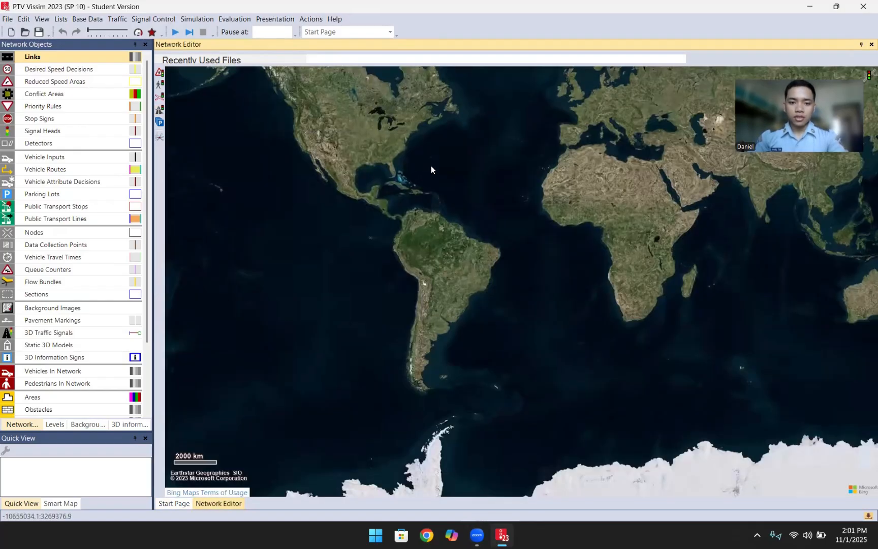
- Locate Indonesia on the satellite world map in the network editor
drag(451, 171, 356, 158)
drag(582, 202, 573, 202)
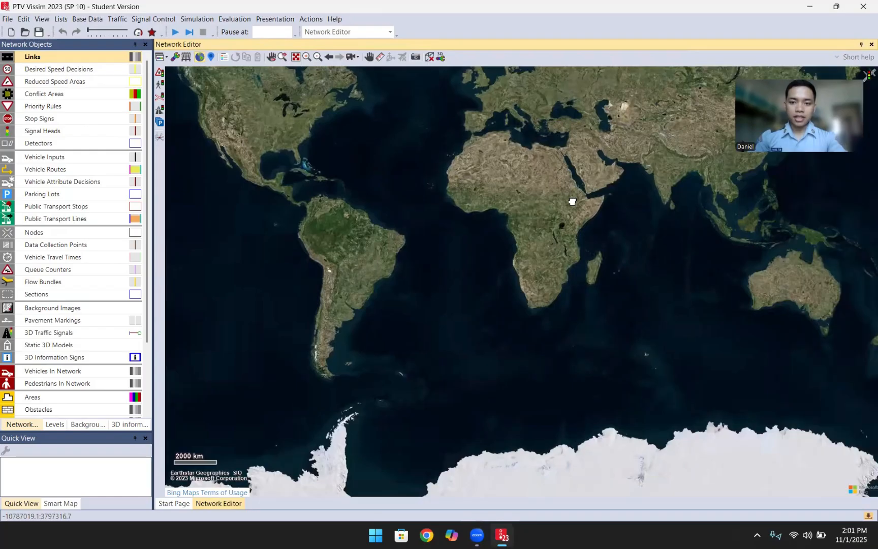
scroll(748, 237, up, 2)
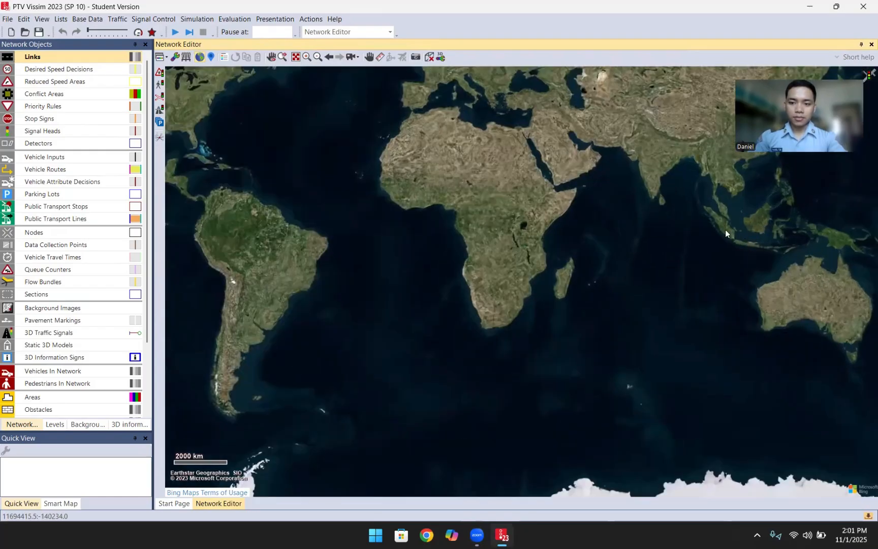
drag(563, 180, 334, 111)
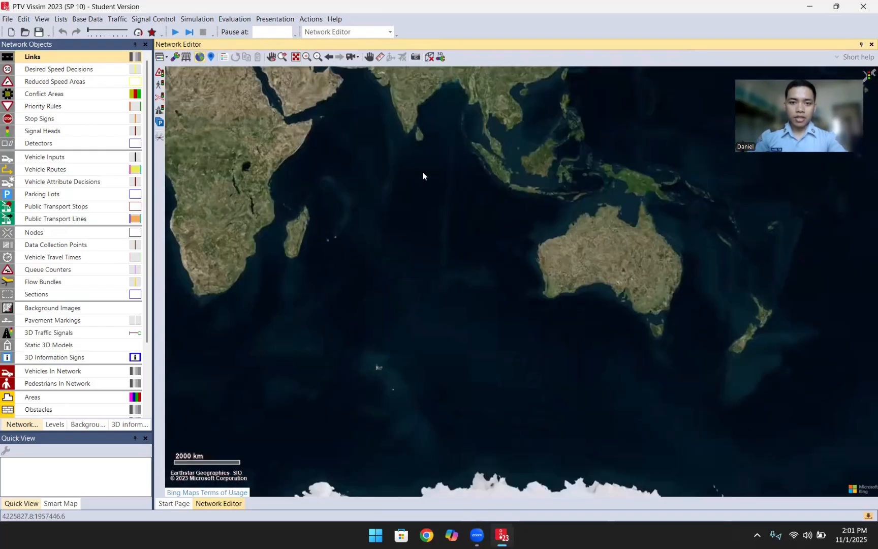
drag(517, 155, 487, 157)
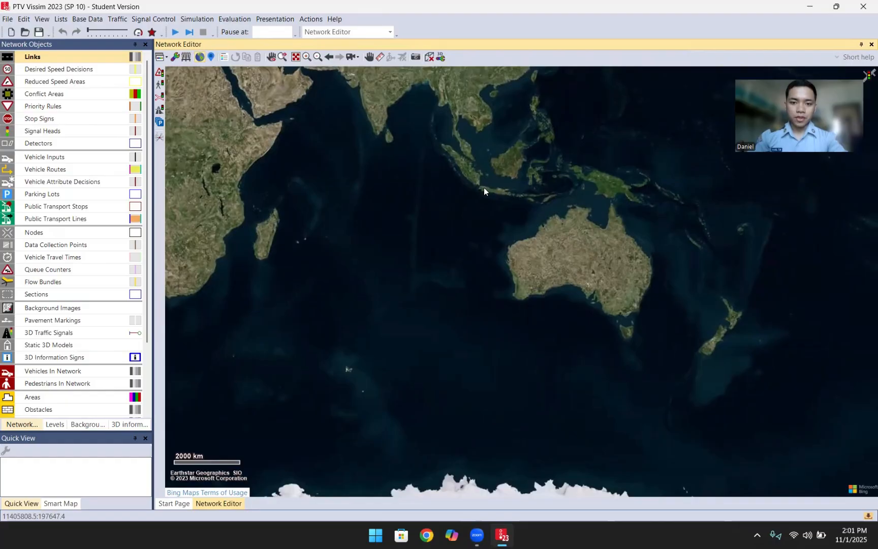
scroll(484, 187, up, 1)
scroll(484, 190, up, 1)
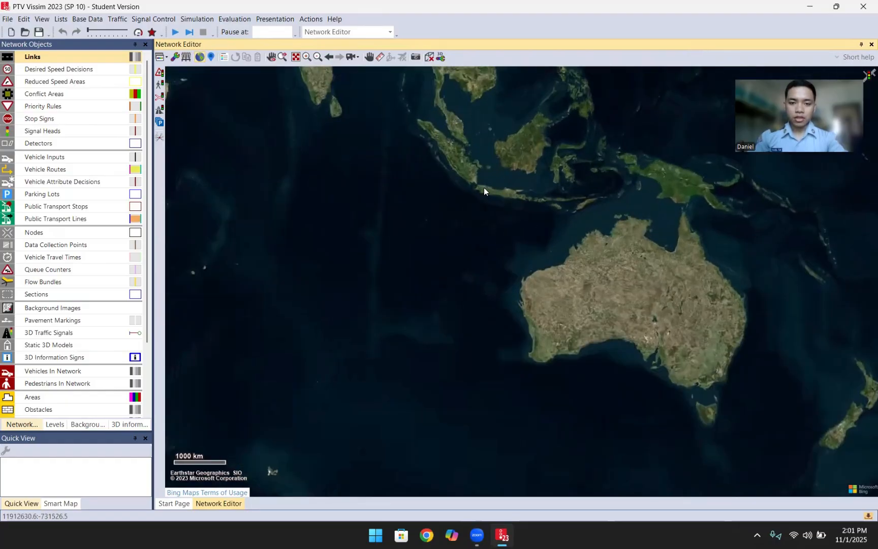
scroll(483, 191, up, 1)
scroll(484, 190, up, 1)
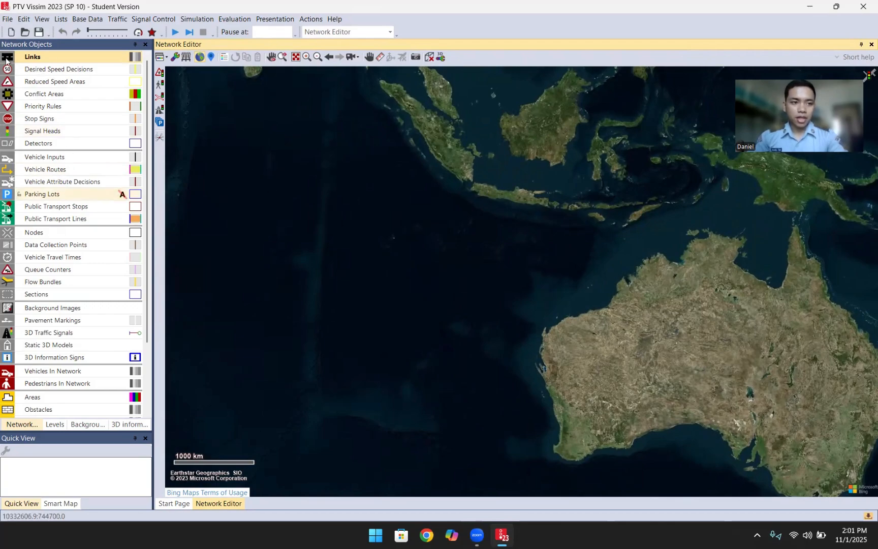
- Activate the Background Images object type and turn off the satellite background map
click(56, 308)
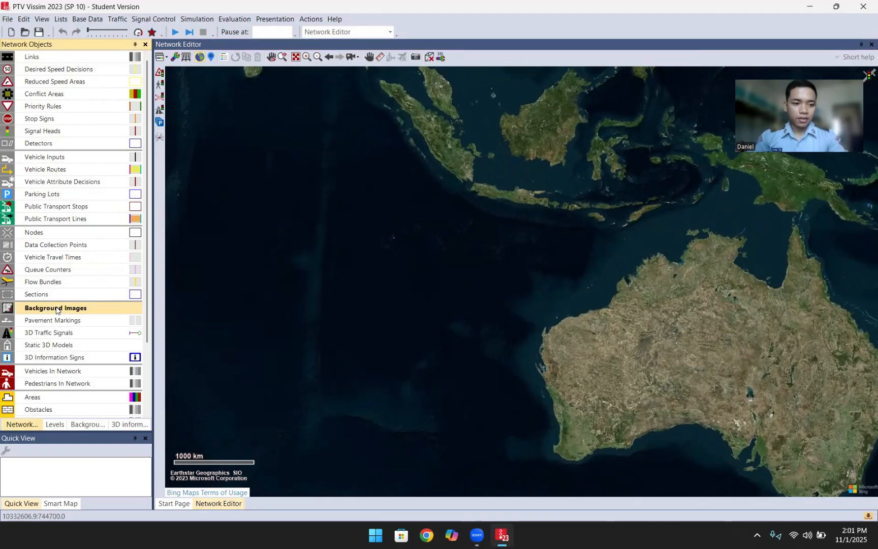
click(200, 57)
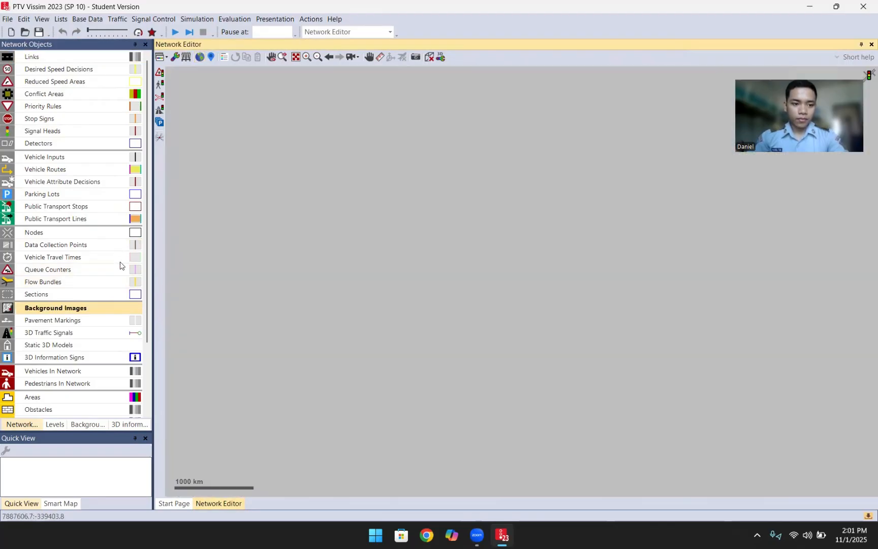
click(99, 314)
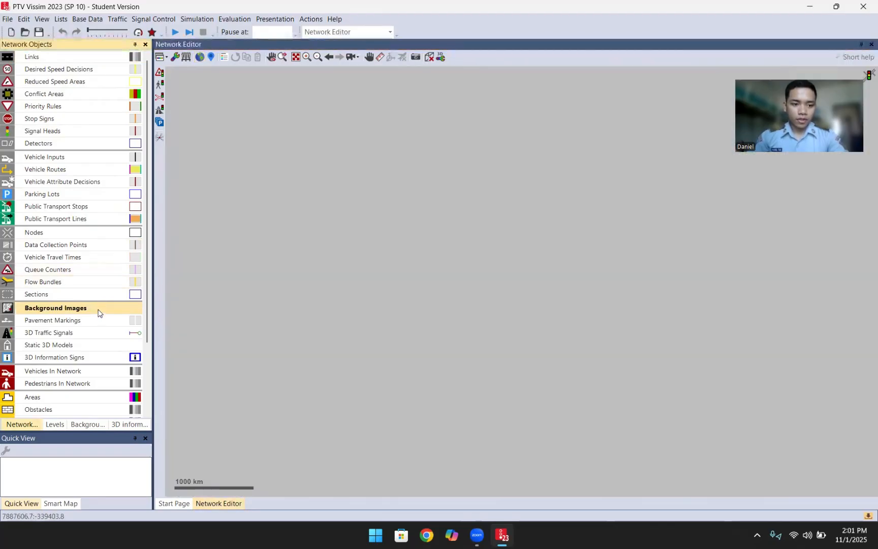
right_click(438, 199)
click(464, 207)
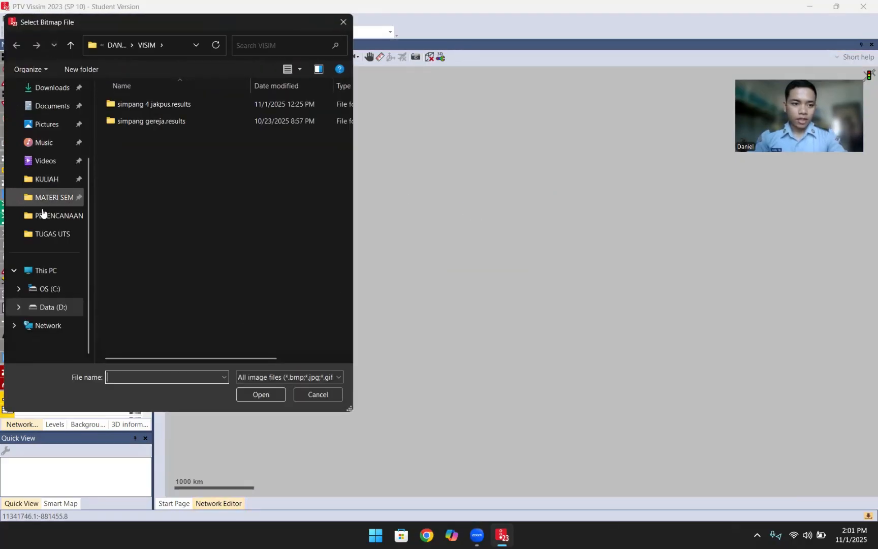
scroll(44, 213, up, 1)
click(64, 179)
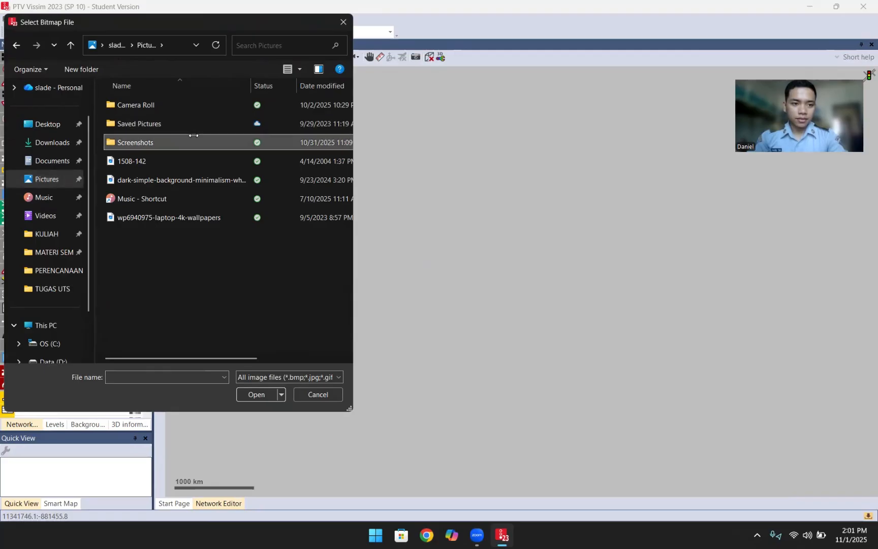
double_click(194, 136)
scroll(278, 229, down, 5)
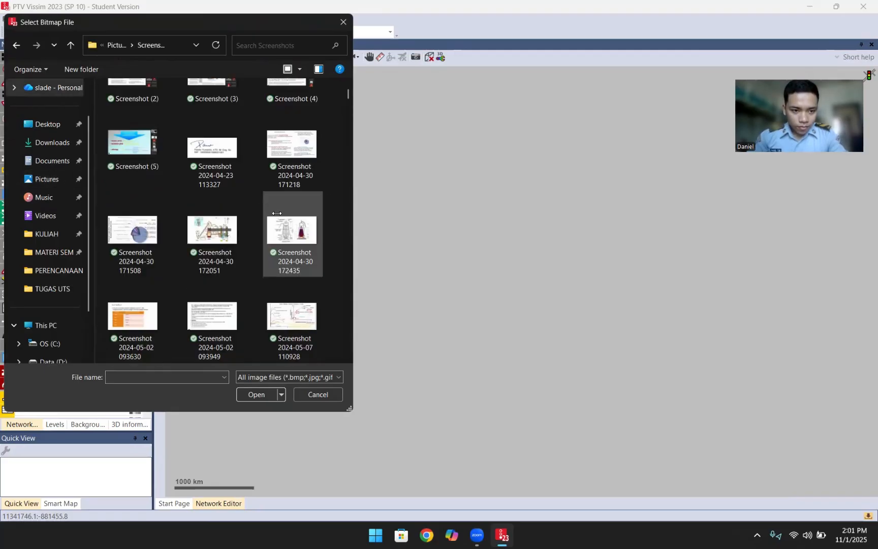
scroll(277, 214, up, 2)
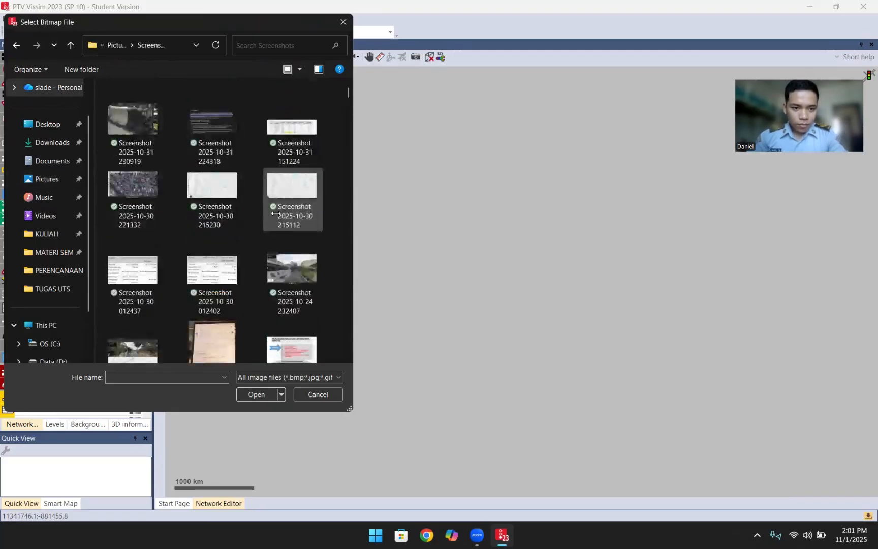
click(230, 189)
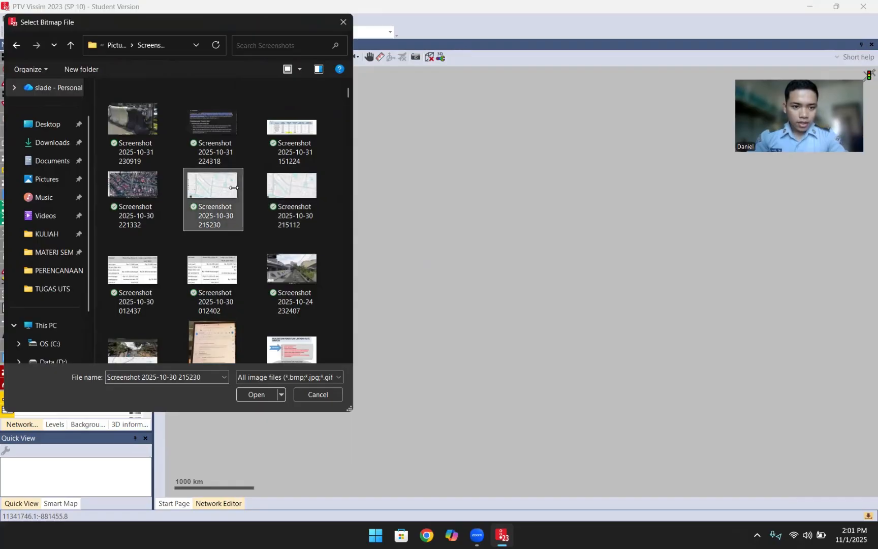
click(256, 394)
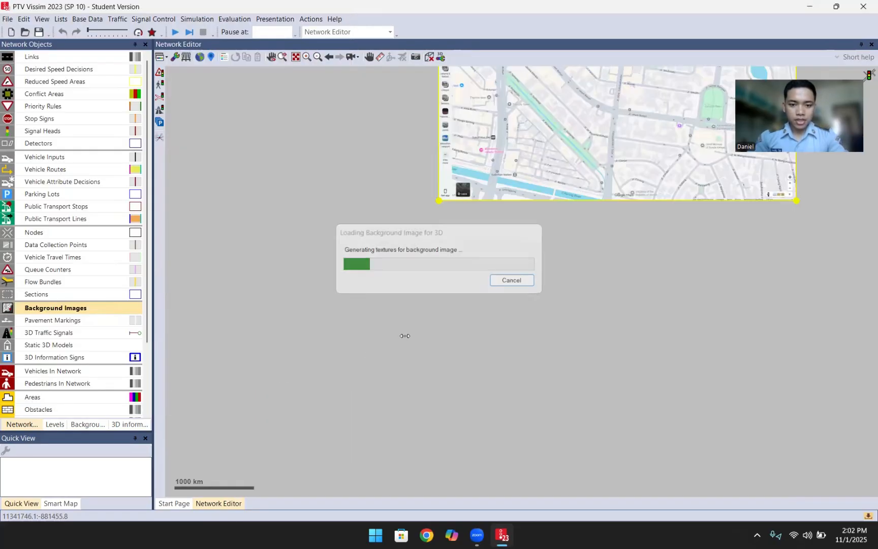
- Start Set Scale on the background image and trace the map's 100 m scale bar from end to end
drag(505, 231, 321, 269)
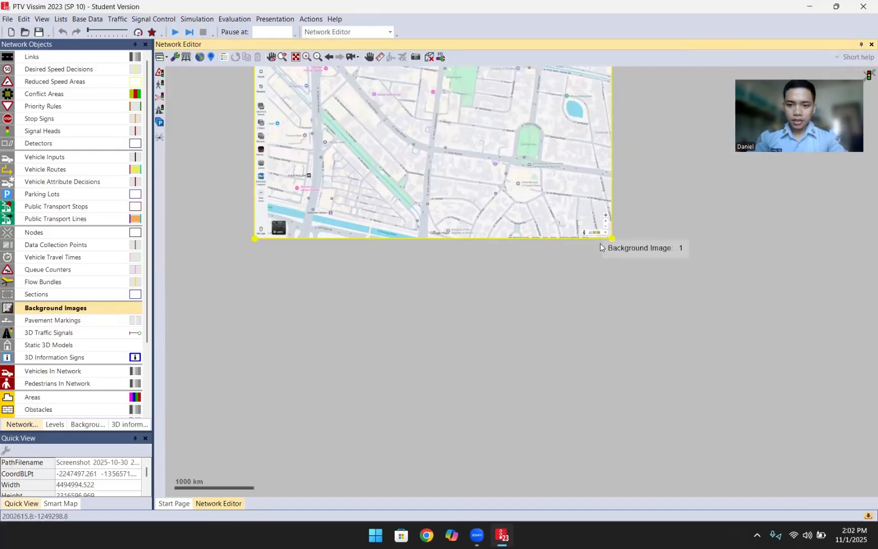
scroll(591, 225, up, 1)
scroll(585, 223, up, 1)
drag(547, 227, 532, 262)
scroll(498, 233, up, 2)
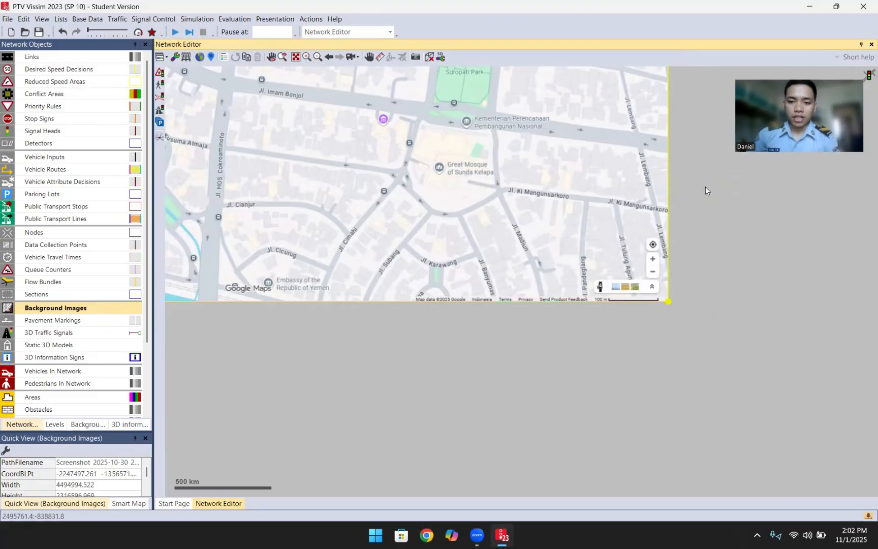
drag(520, 156, 521, 182)
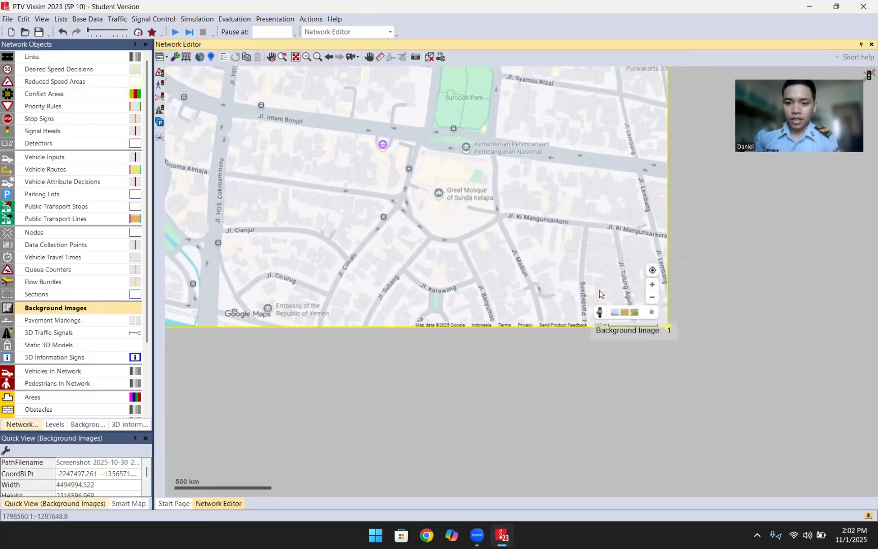
drag(600, 278, 608, 289)
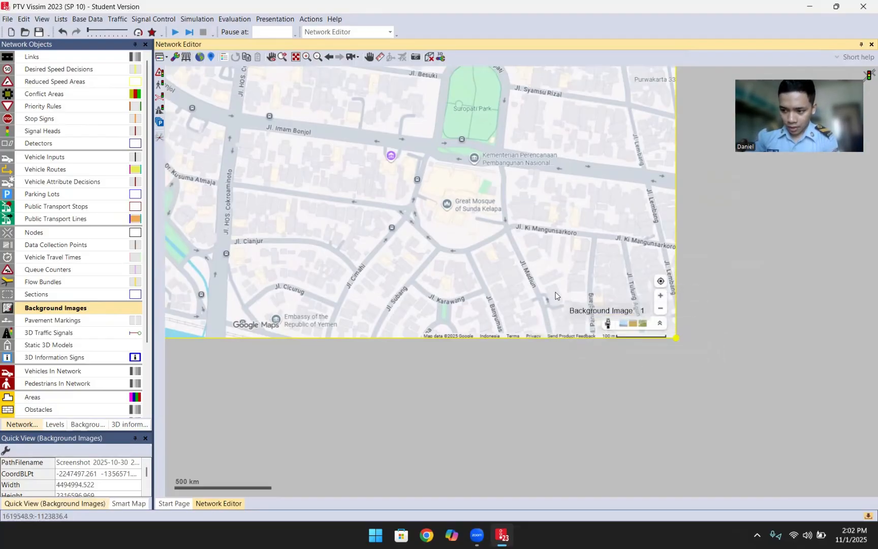
right_click(571, 258)
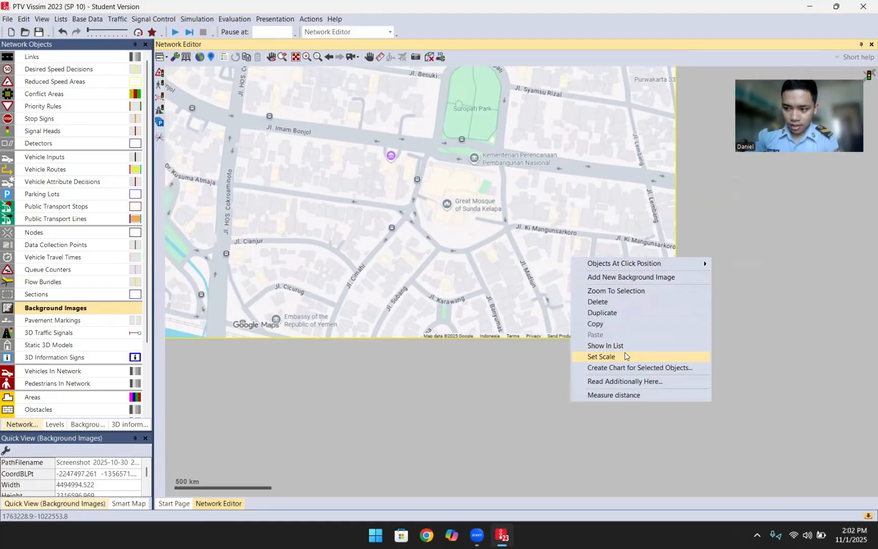
click(625, 356)
scroll(619, 336, up, 2)
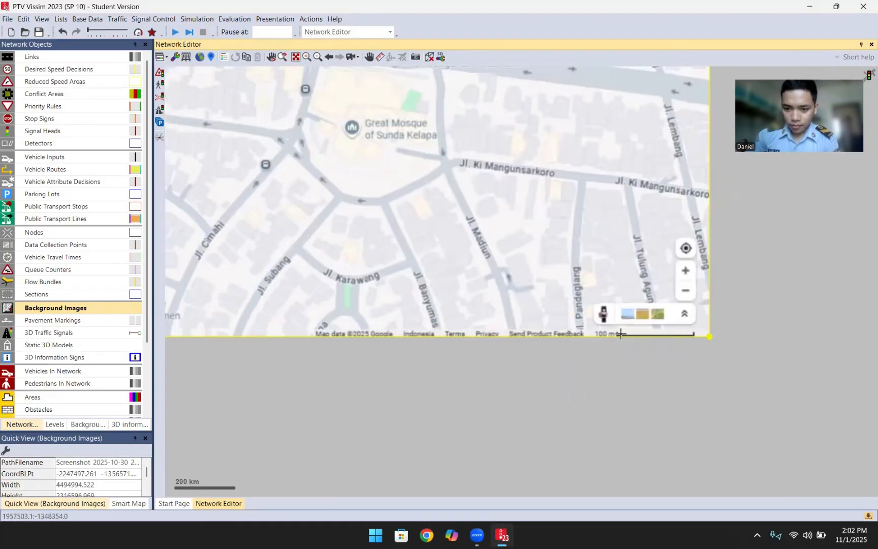
scroll(620, 334, up, 3)
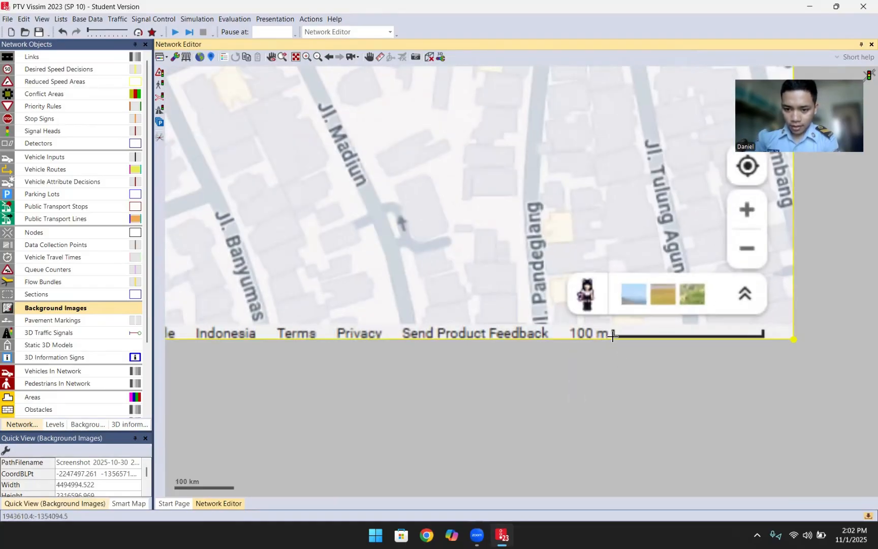
drag(613, 336, 762, 335)
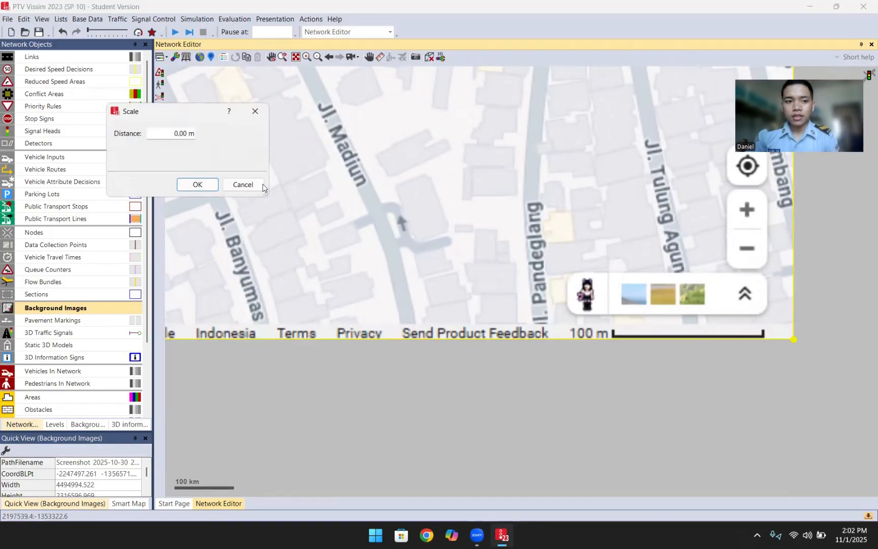
- Set the traced scale distance to 100 m and apply it to the background image
drag(217, 132, 239, 136)
text(1)
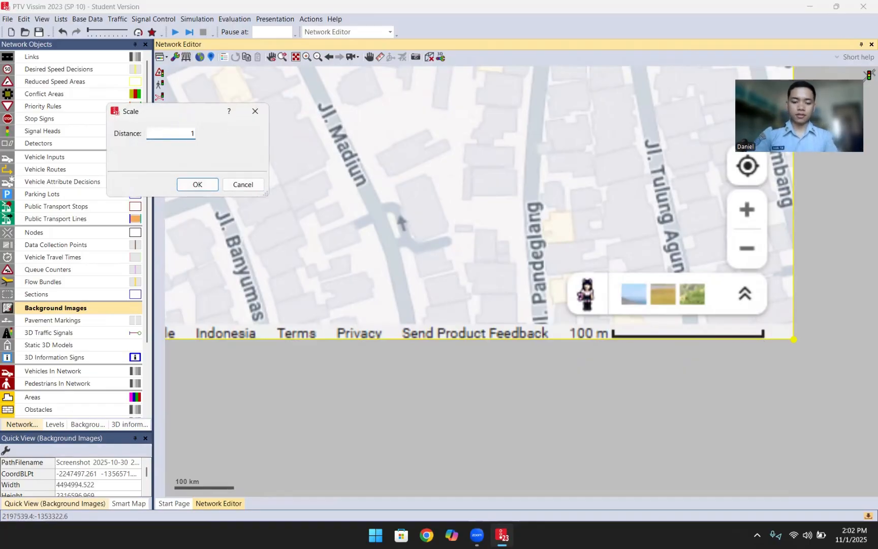
text(00 m)
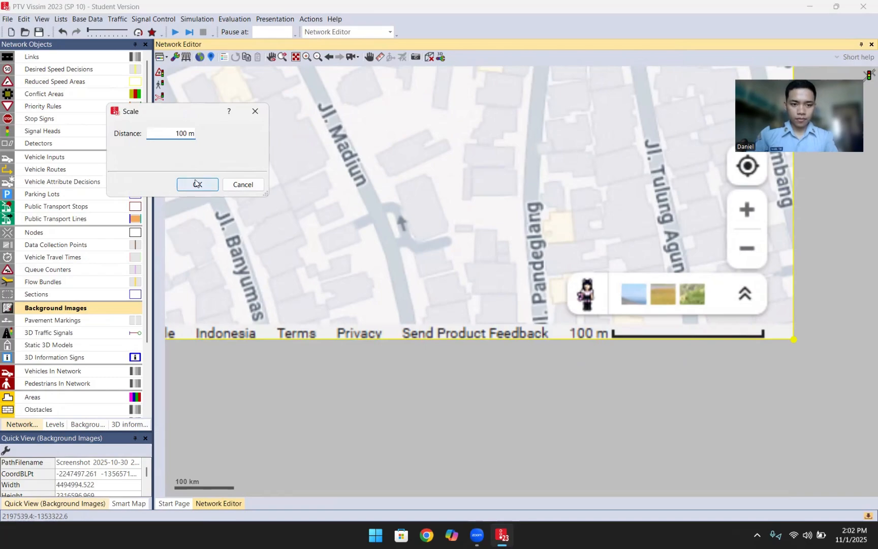
click(197, 183)
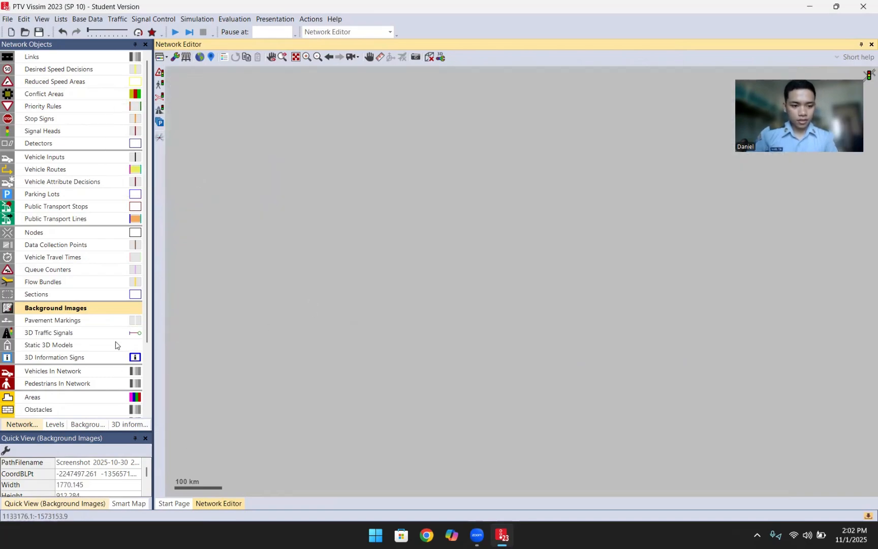
- Show the list of background images and zoom the network editor to the inserted map screenshot
right_click(104, 310)
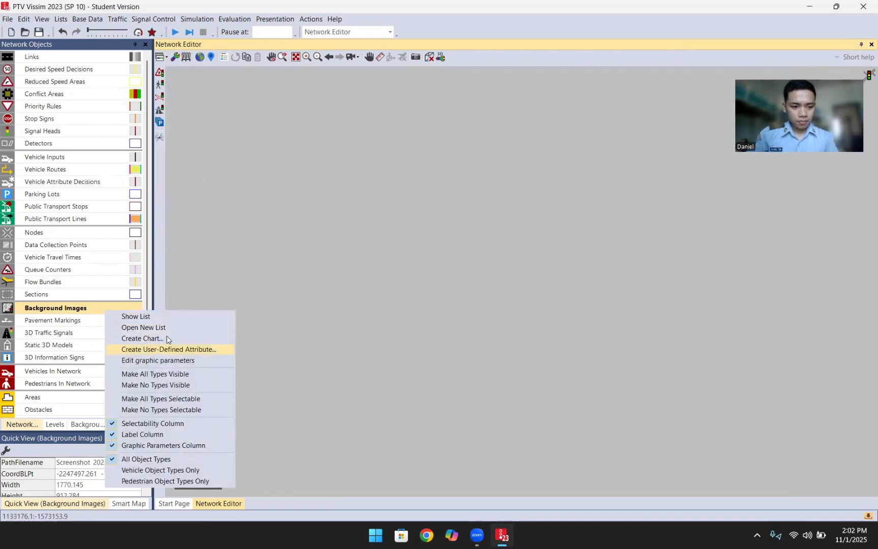
click(158, 317)
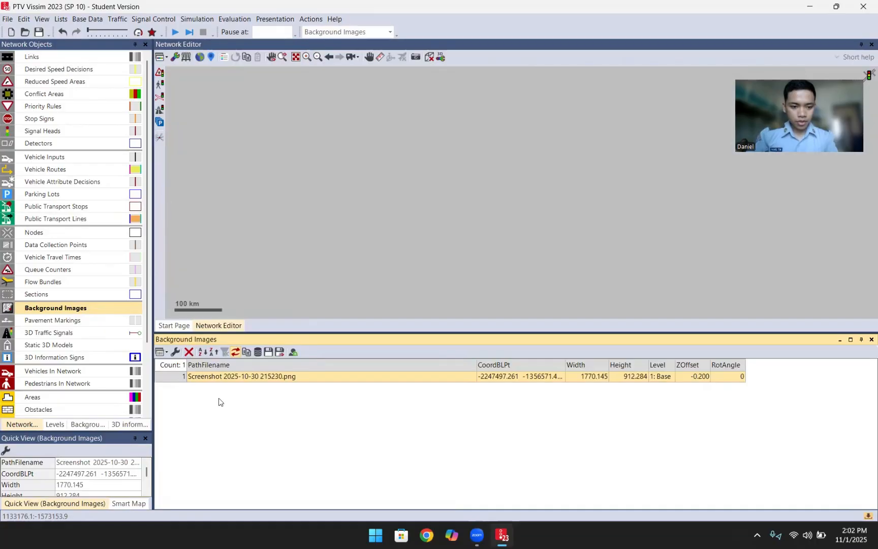
right_click(181, 376)
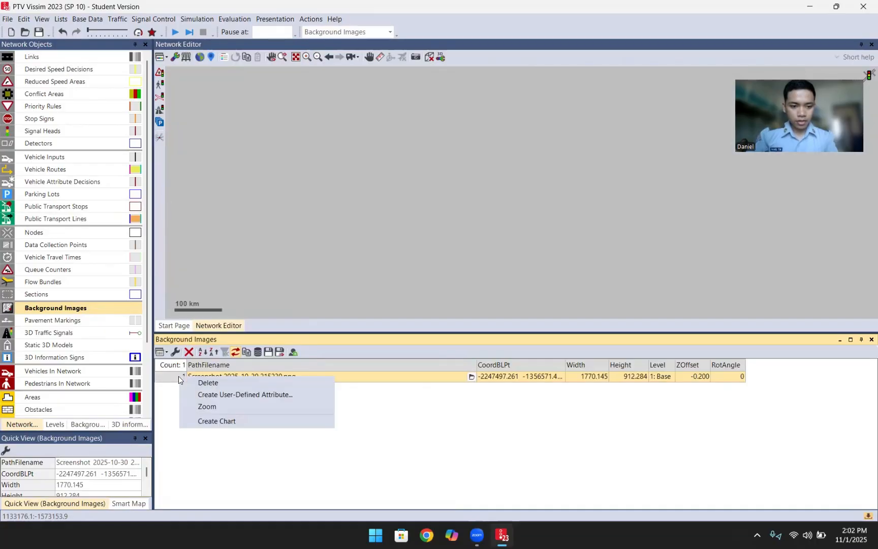
click(237, 407)
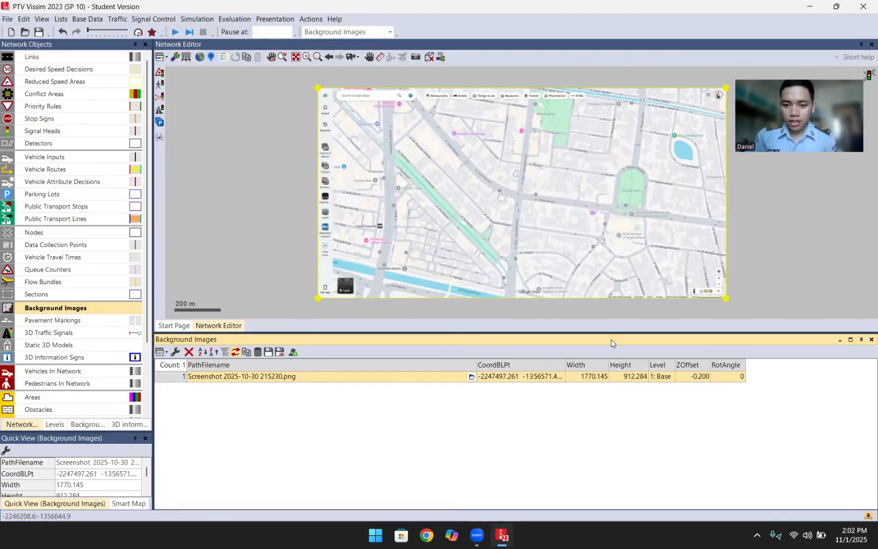
- Shrink the background images list to give the network editor more height and inspect the map's roads
drag(612, 333, 613, 406)
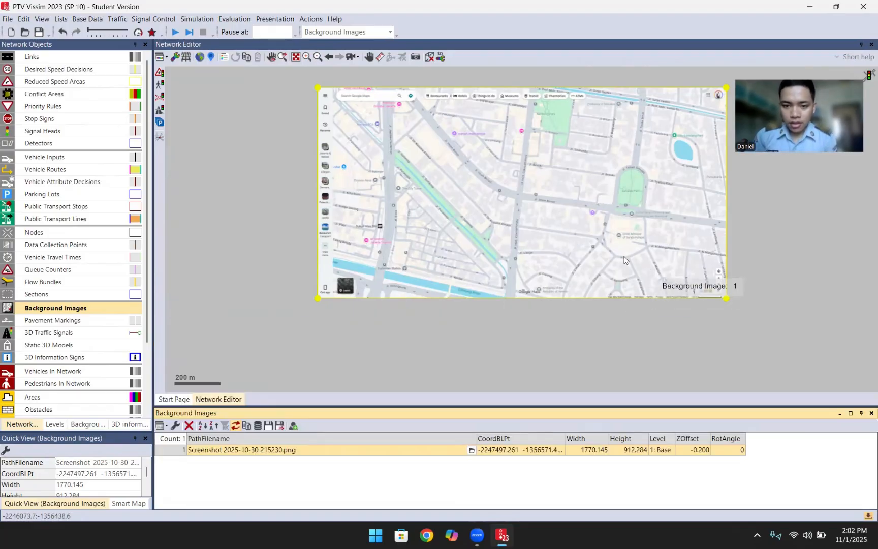
drag(554, 236, 505, 251)
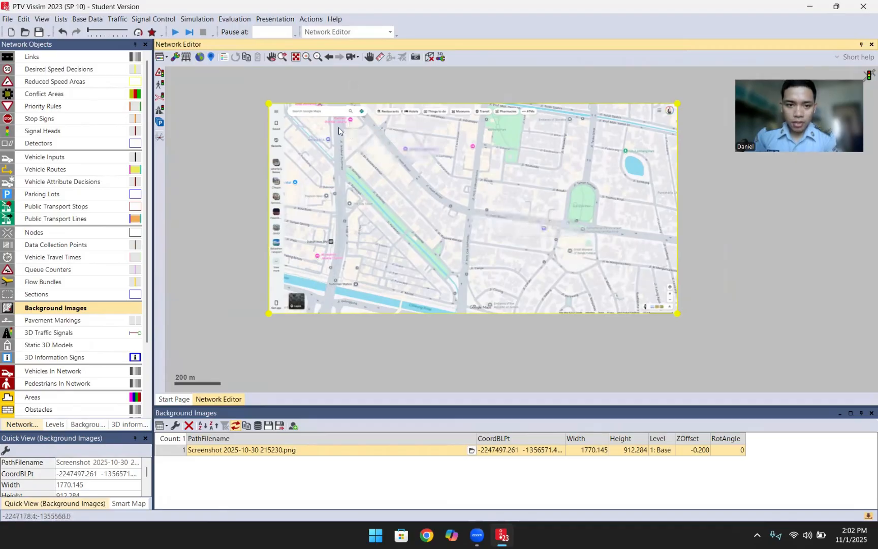
scroll(470, 209, up, 2)
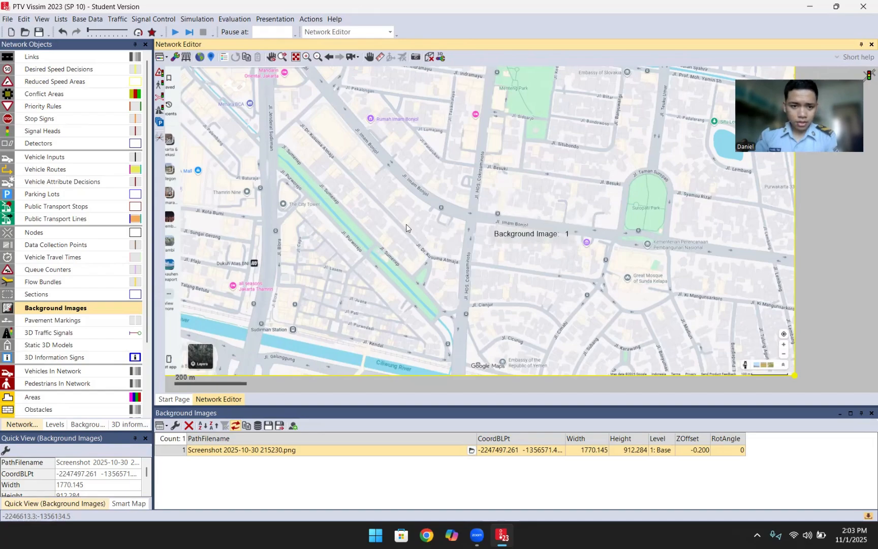
- Give the network editor more height and bring the whole map screenshot into view
drag(468, 405, 469, 429)
drag(381, 154, 426, 186)
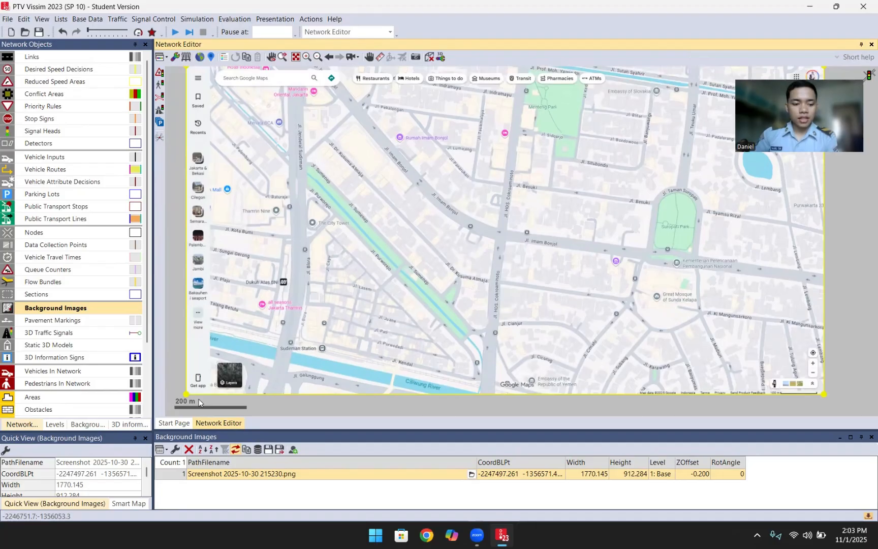
drag(462, 163, 451, 178)
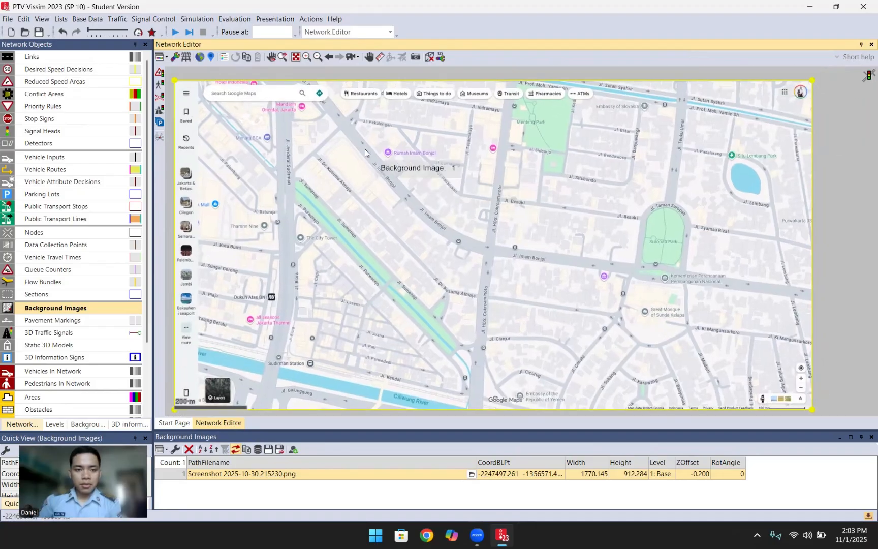
click(304, 57)
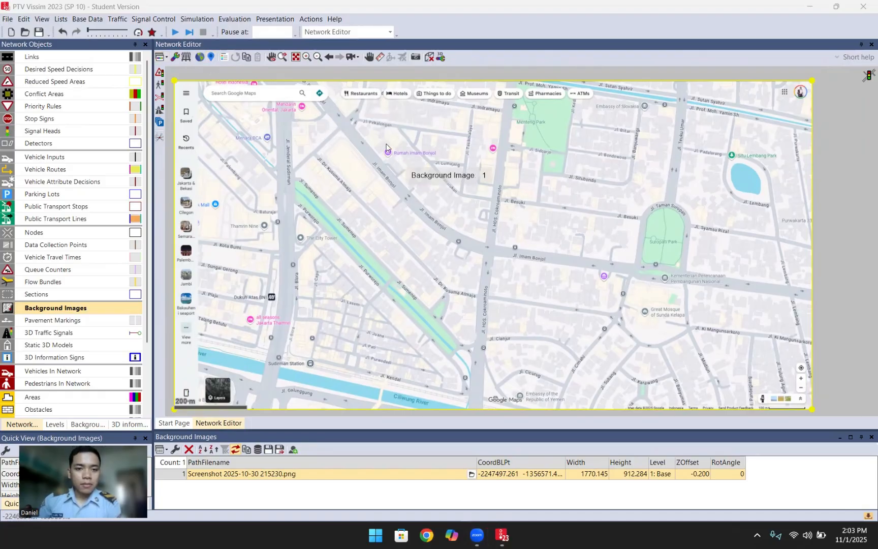
- Change the network's traffic regulations to left-hand traffic and accept the required driving behavior adjustment
click(98, 21)
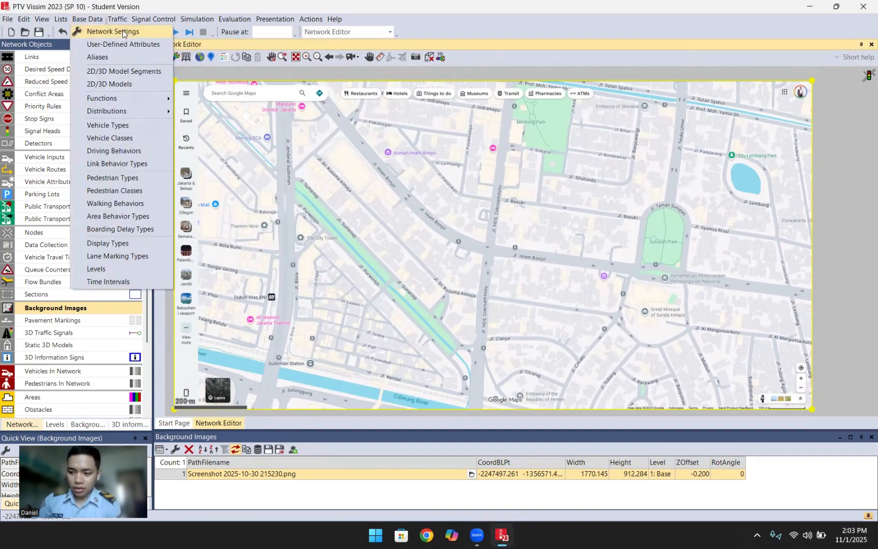
click(122, 33)
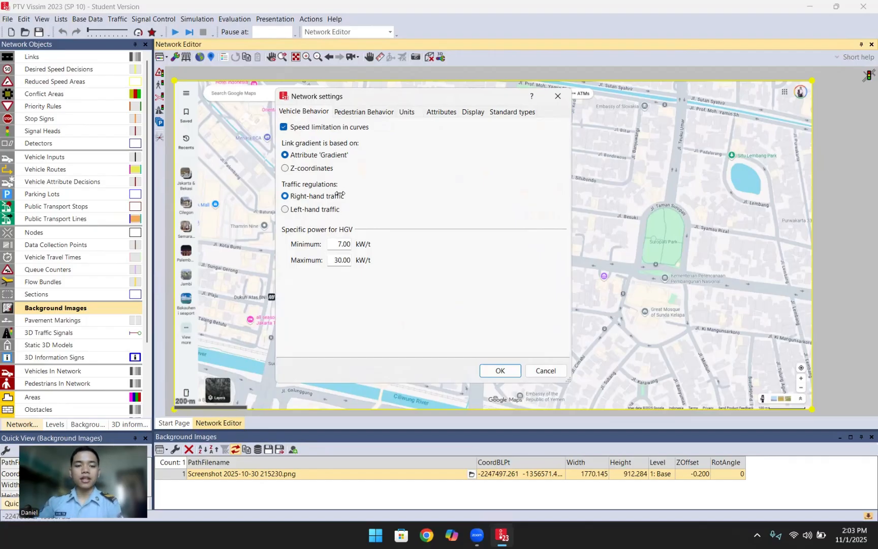
click(286, 208)
click(500, 369)
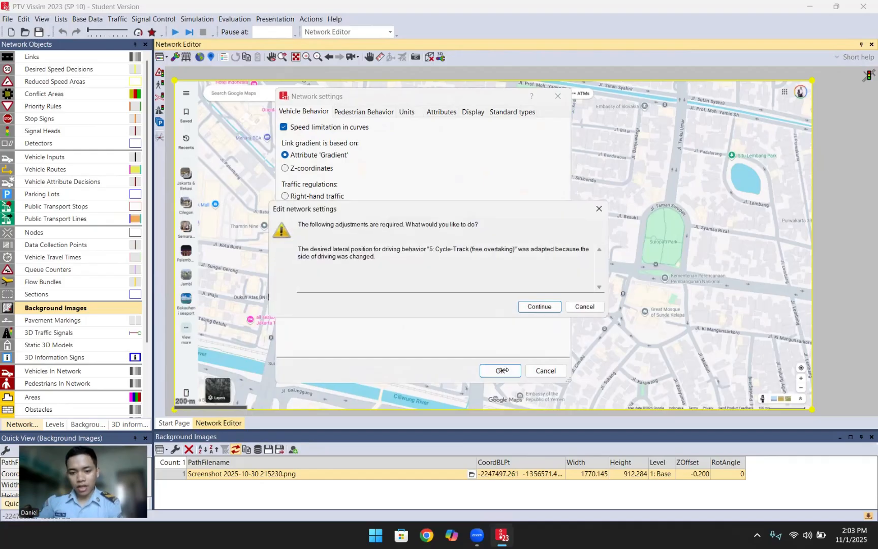
click(539, 308)
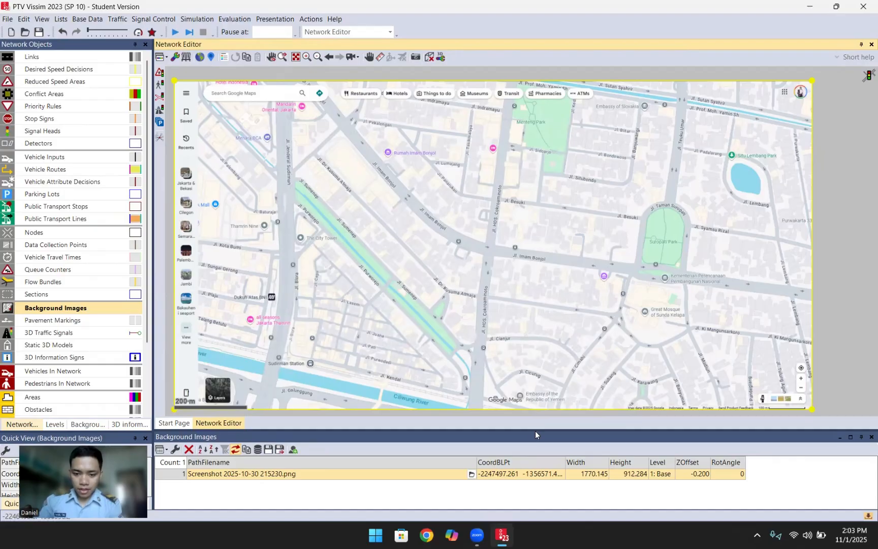
- Make Links the active network object type and look over the map's roads around Jl. Imam Bonjol
drag(535, 431, 531, 410)
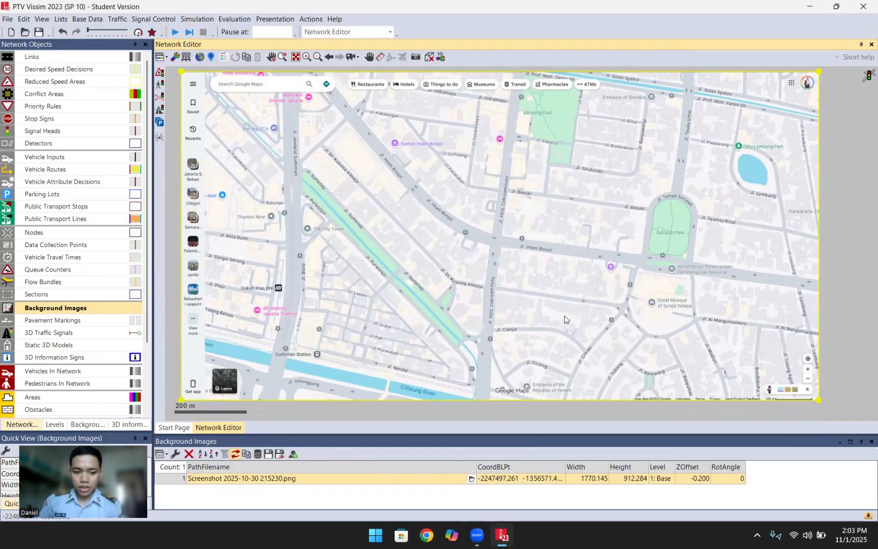
scroll(508, 218, up, 2)
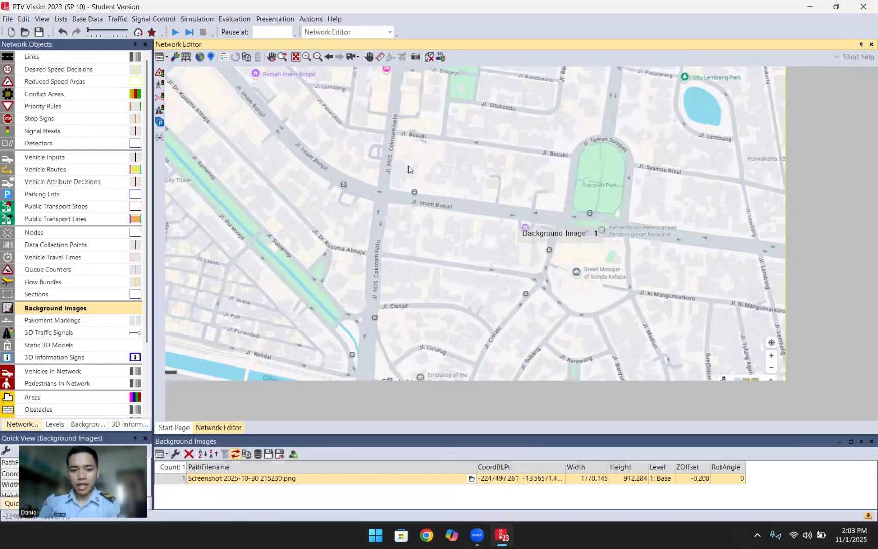
scroll(461, 199, down, 2)
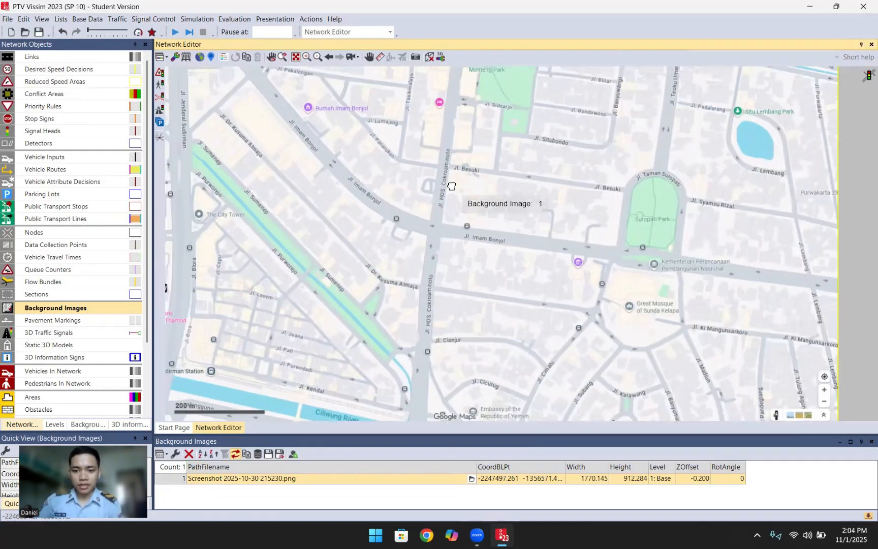
drag(483, 189, 488, 230)
scroll(477, 216, down, 1)
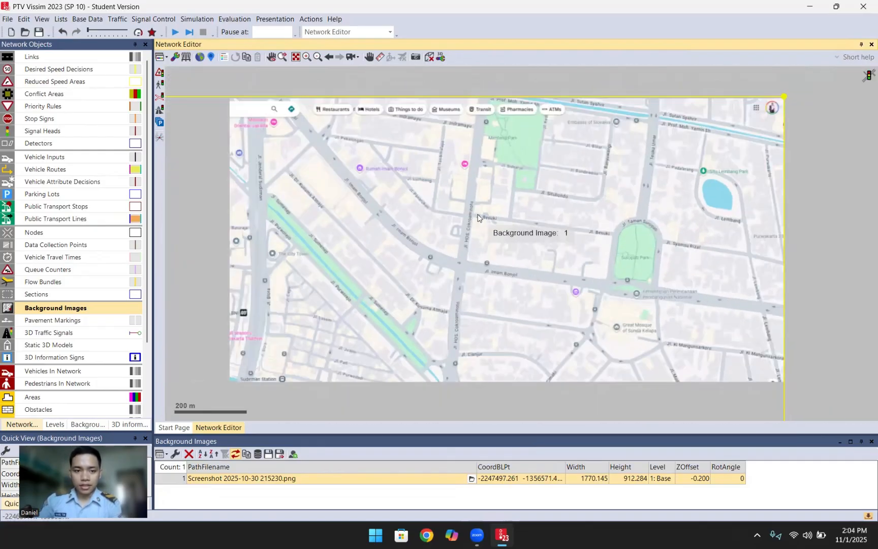
drag(459, 175, 480, 144)
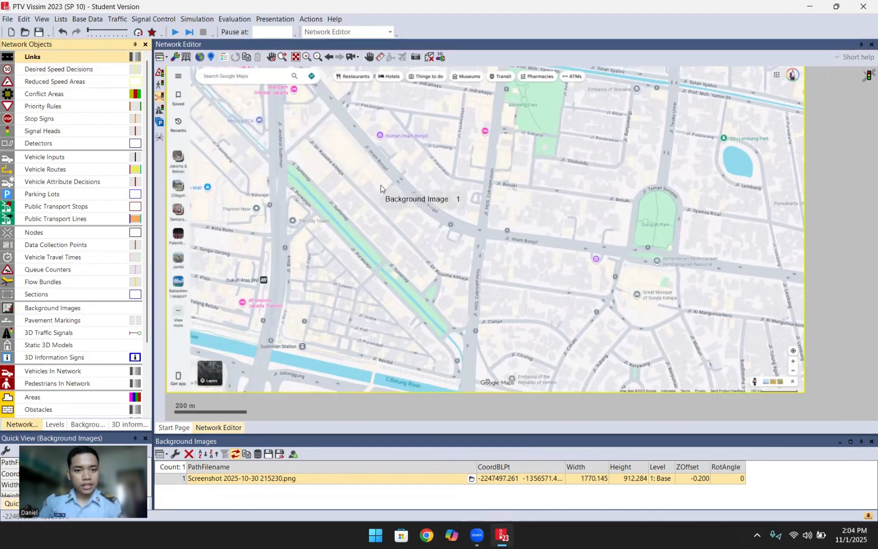
drag(429, 209, 412, 217)
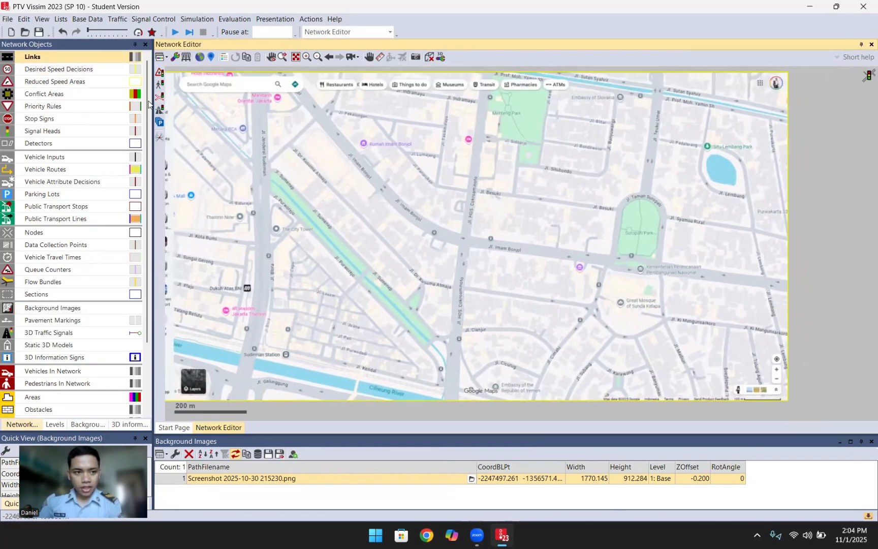
mouse_move(373, 143)
mouse_down()
mouse_move(386, 157)
mouse_move(373, 136)
mouse_up()
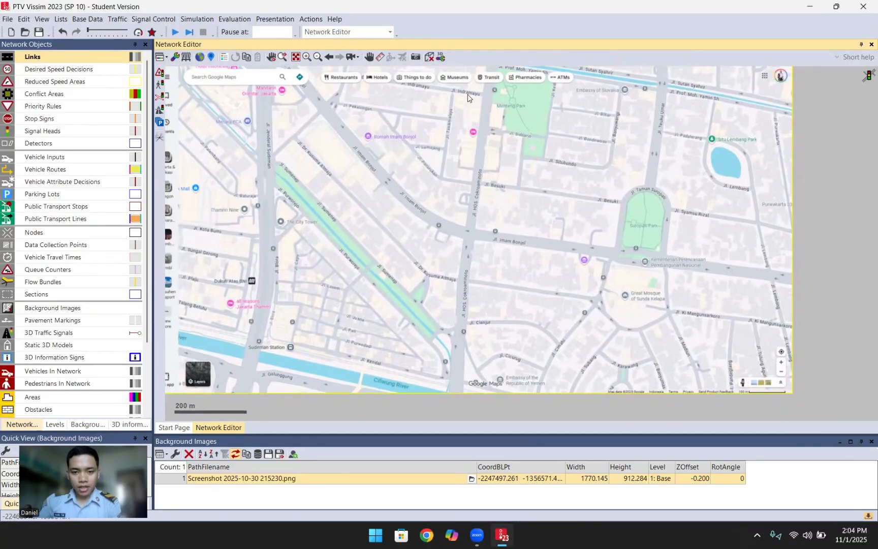
- Add a new link on Jl. Imam Bonjol with 2 lanes and display type 1: Road gray, accepting the reference point warning
right_click(511, 224)
click(534, 242)
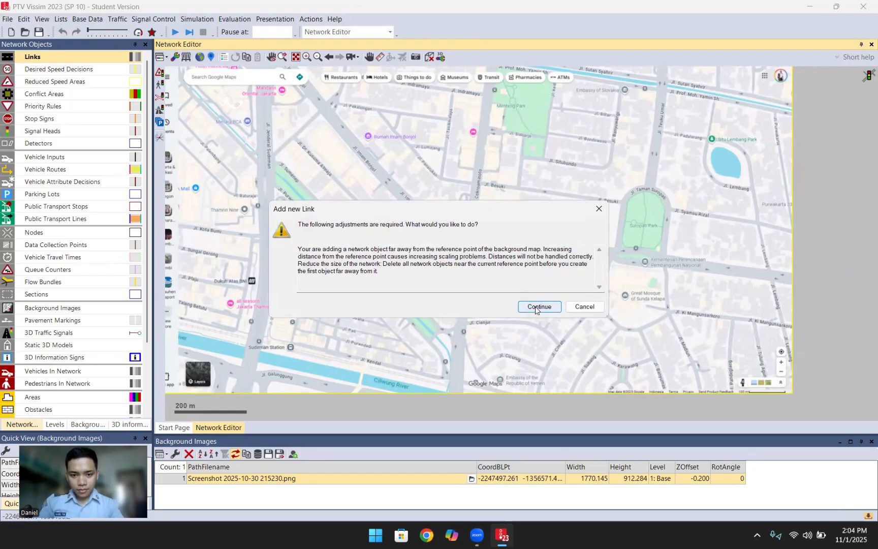
click(540, 306)
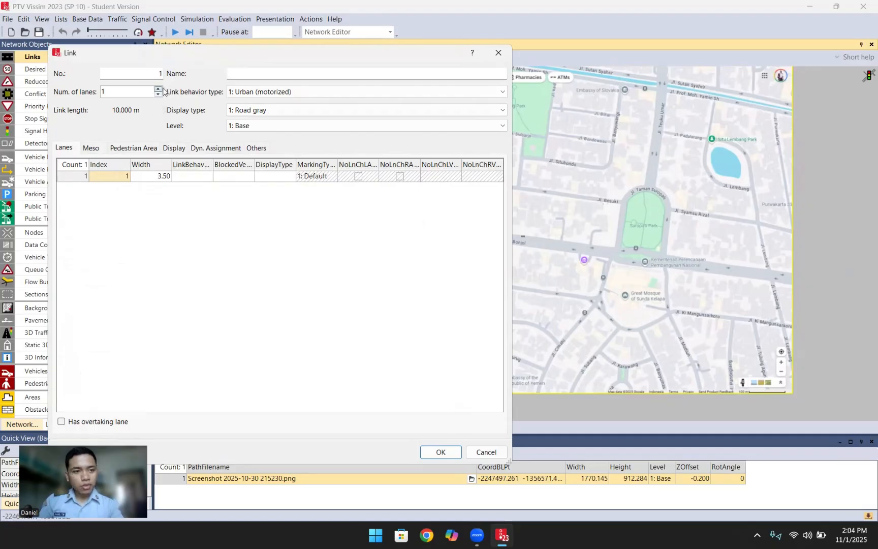
click(159, 90)
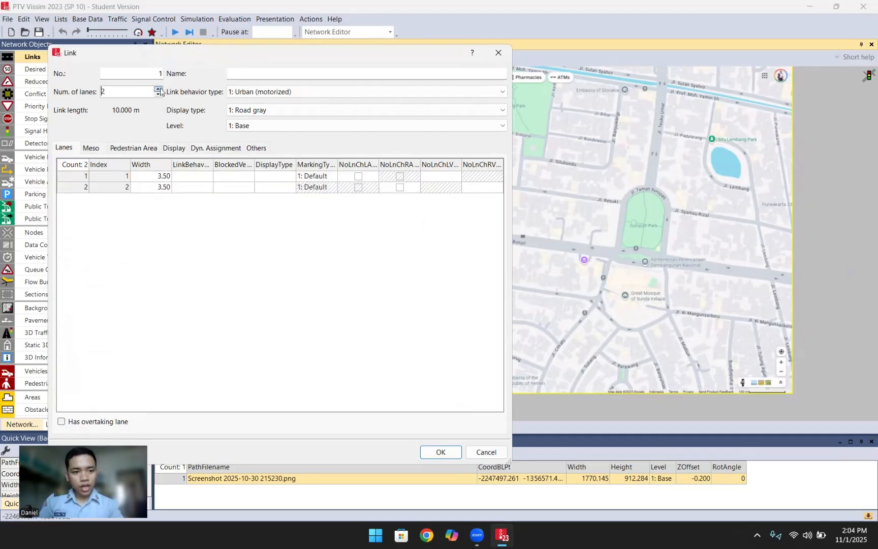
click(275, 112)
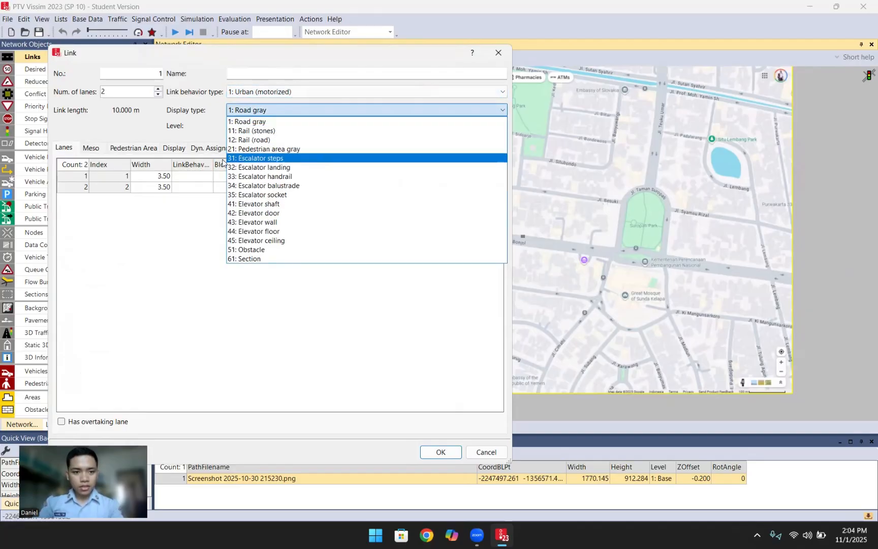
click(261, 123)
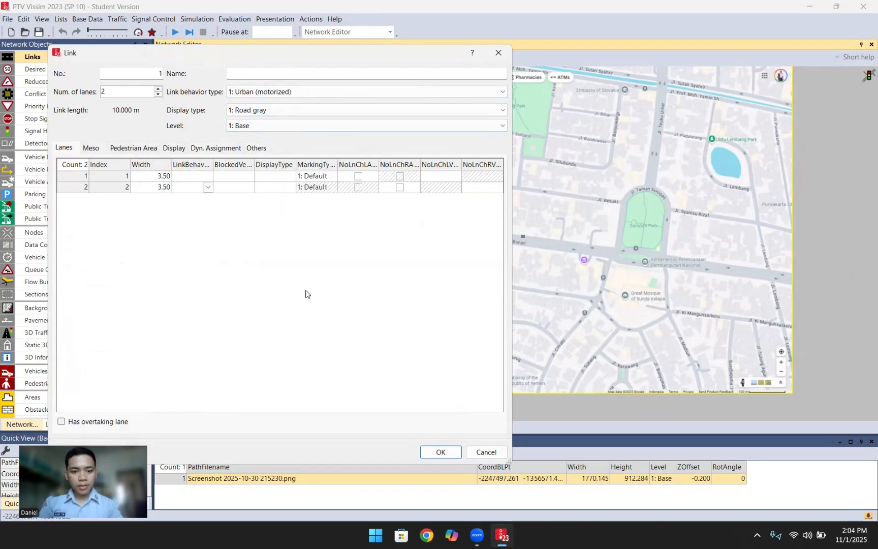
click(452, 456)
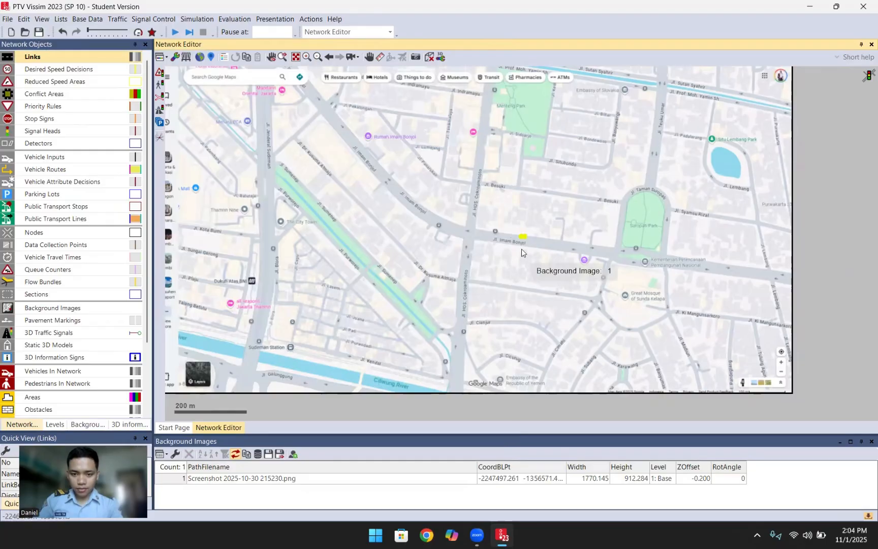
- Stretch the link along Jl. Imam Bonjol from the Jl. HOS. Cokroaminoto intersection to the junction by Suropati Park, about 390 m long
scroll(528, 238, up, 3)
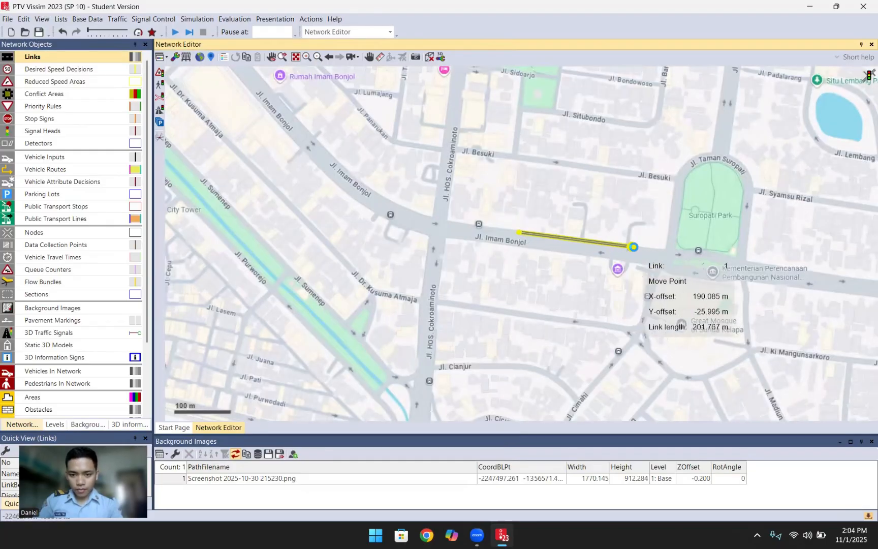
scroll(587, 247, up, 2)
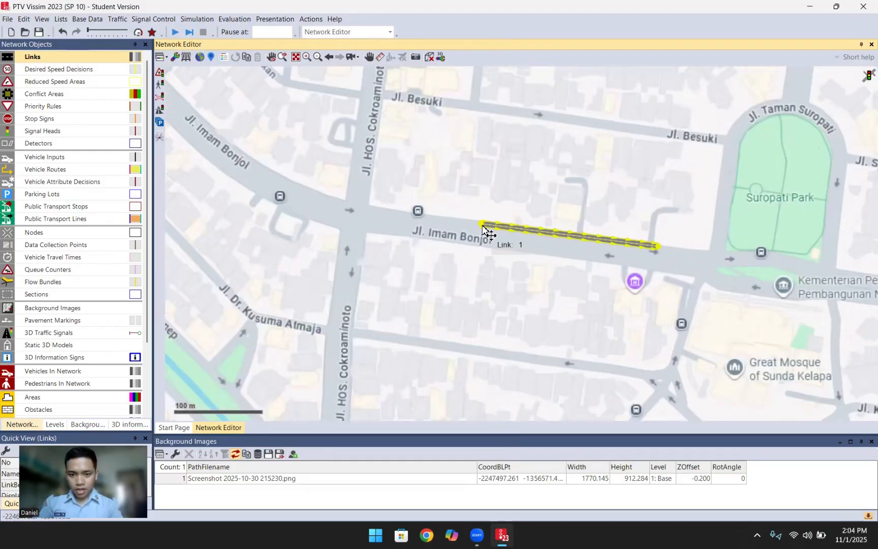
drag(467, 228, 358, 214)
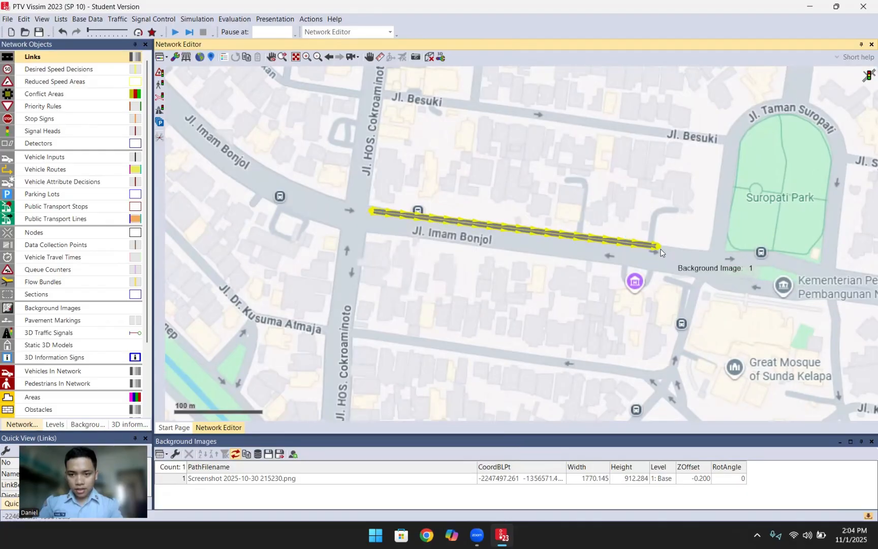
drag(658, 249, 523, 268)
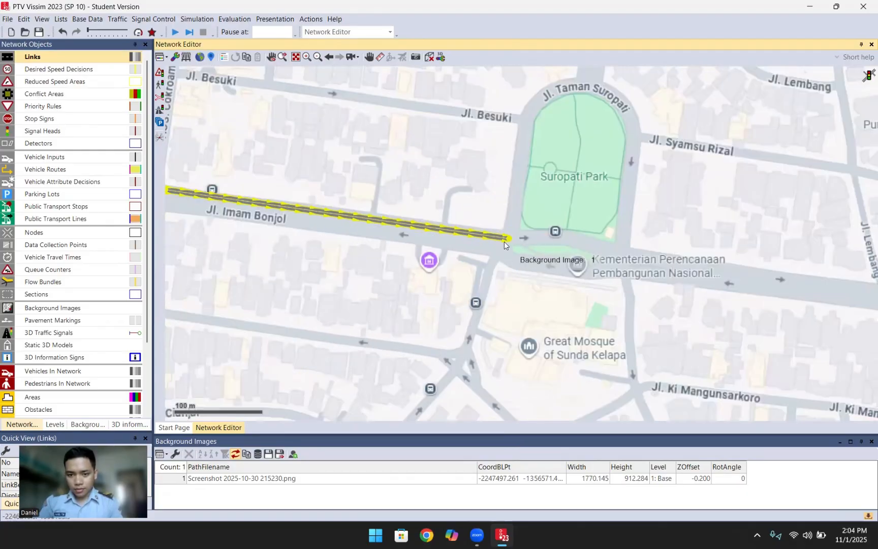
drag(482, 236, 739, 234)
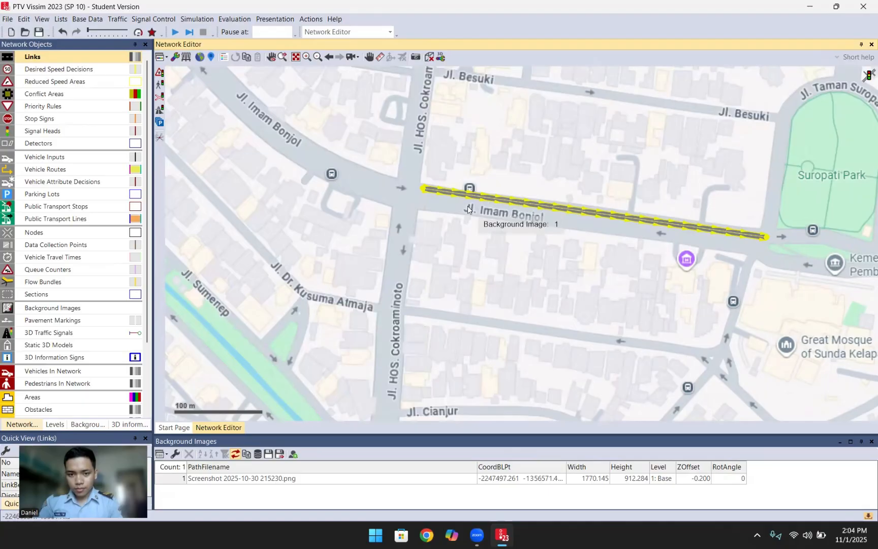
scroll(471, 205, up, 1)
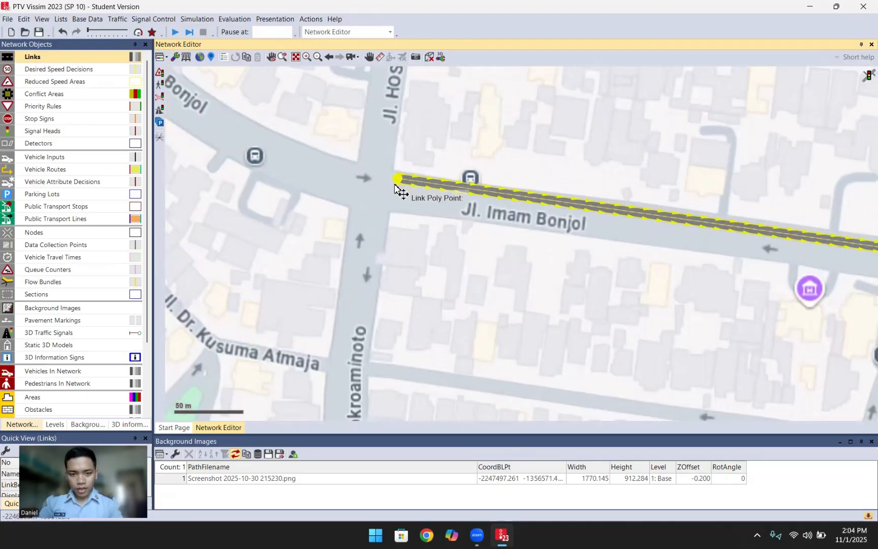
drag(534, 247, 351, 224)
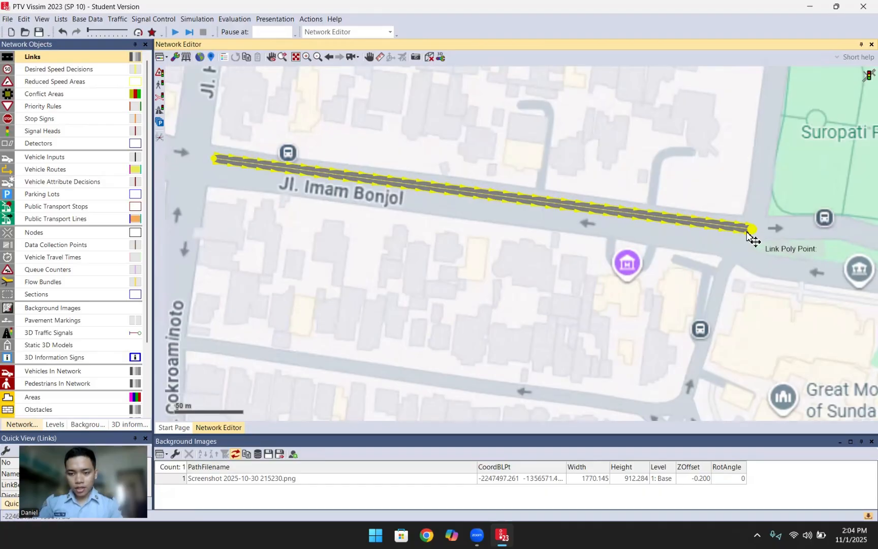
drag(747, 231, 745, 229)
drag(310, 193, 397, 204)
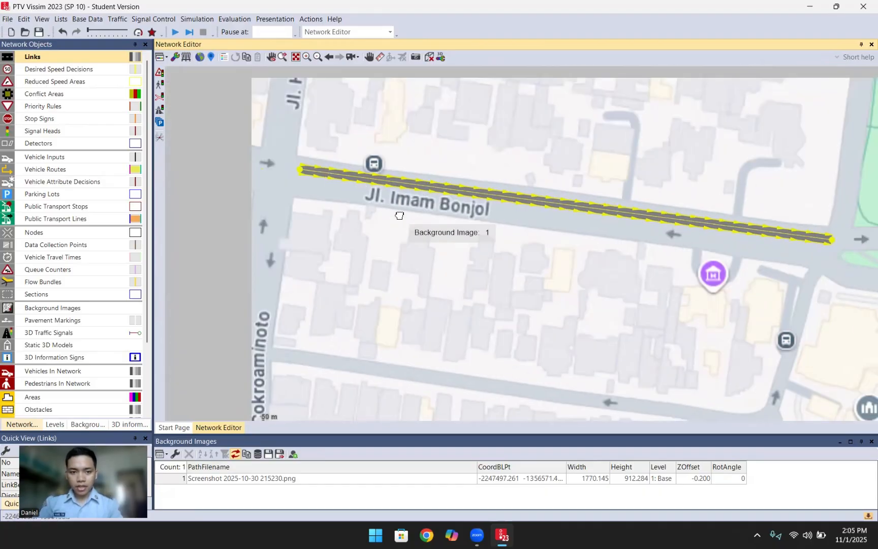
- Select and deselect the Jl. Imam Bonjol link to check its position and direction of travel
click(334, 176)
click(359, 213)
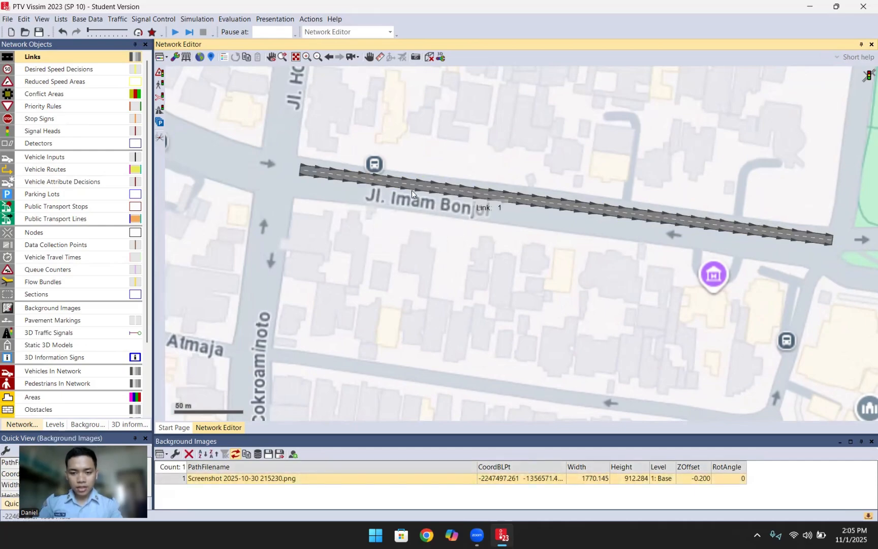
click(378, 180)
click(394, 218)
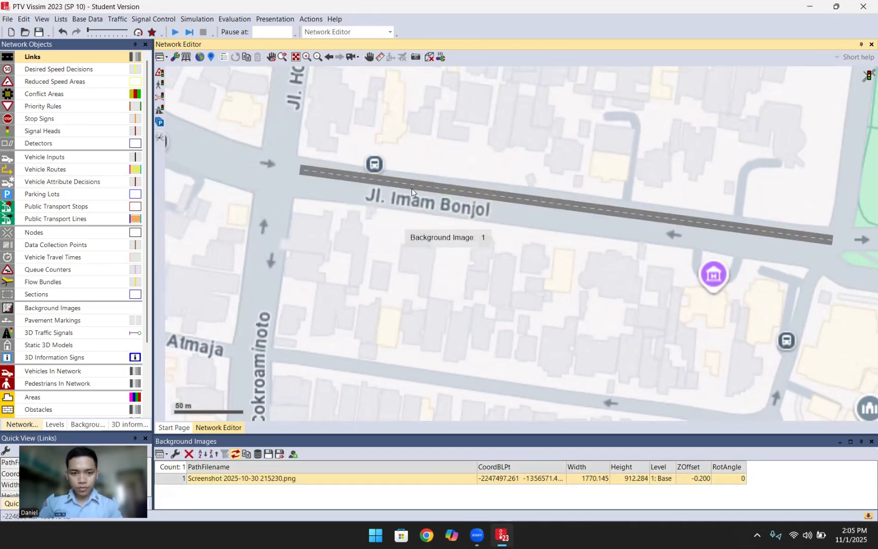
click(419, 187)
click(461, 179)
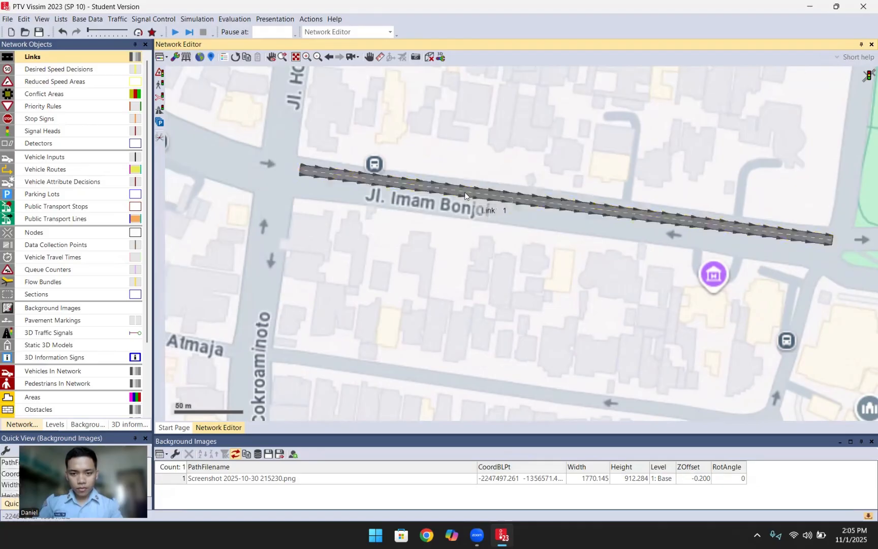
click(363, 172)
- Fine-tune the link's start point at Jl. HOS. Cokroaminoto and its end point near Suropati Park to a length of about 387 m
scroll(325, 172, up, 3)
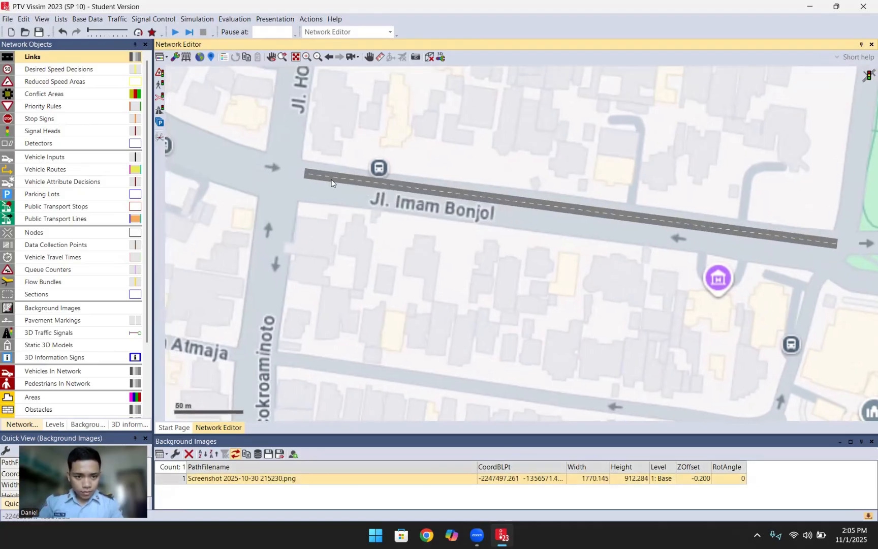
drag(301, 172, 293, 167)
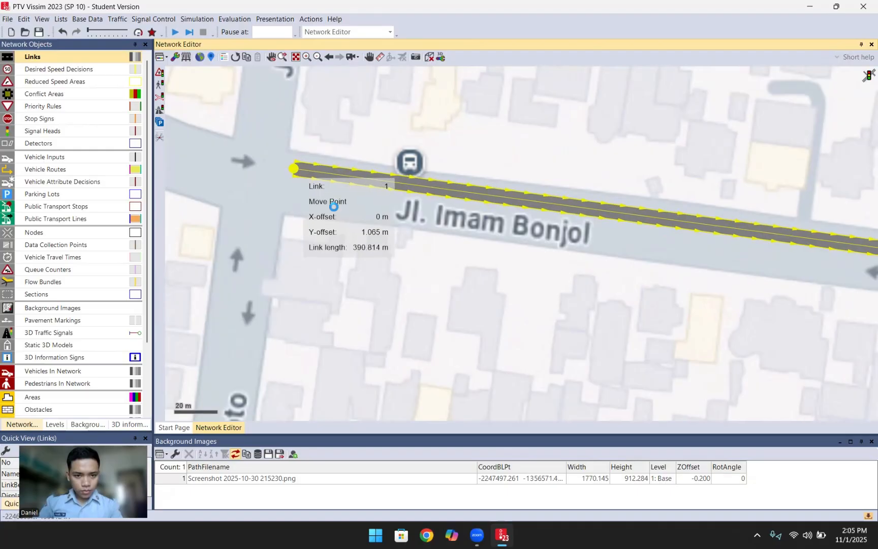
click(333, 205)
drag(588, 228, 256, 174)
click(601, 201)
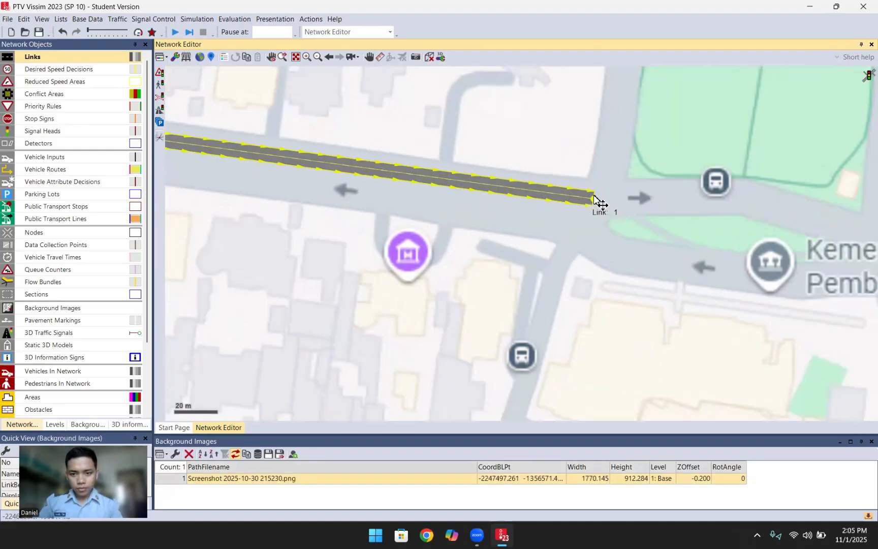
drag(615, 204, 608, 204)
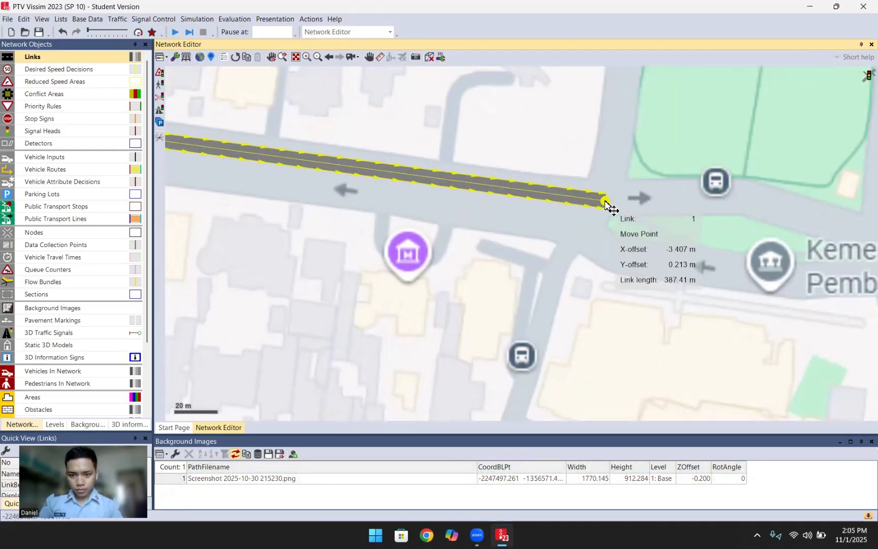
- Extend the link's start point closer to the Jl. HOS. Cokroaminoto intersection, giving a length of about 397 m
drag(226, 183, 739, 234)
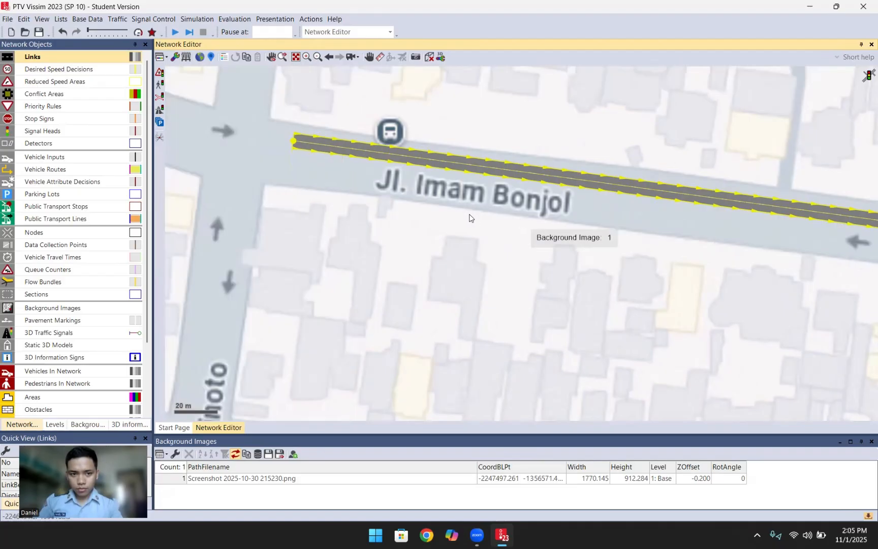
click(326, 162)
click(298, 143)
drag(294, 139, 272, 137)
click(388, 131)
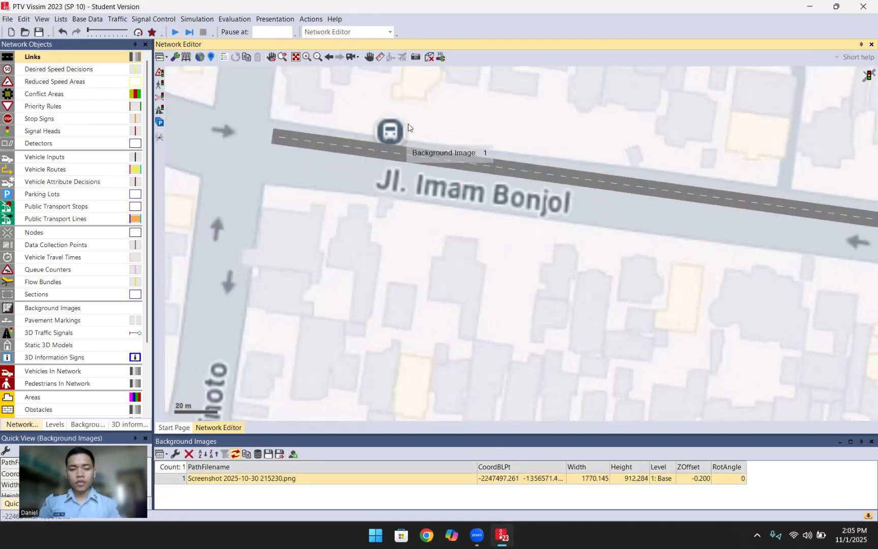
- Generate the link's opposite direction with 2 lanes and place it on the south side of Jl. Imam Bonjol
click(426, 153)
right_click(425, 154)
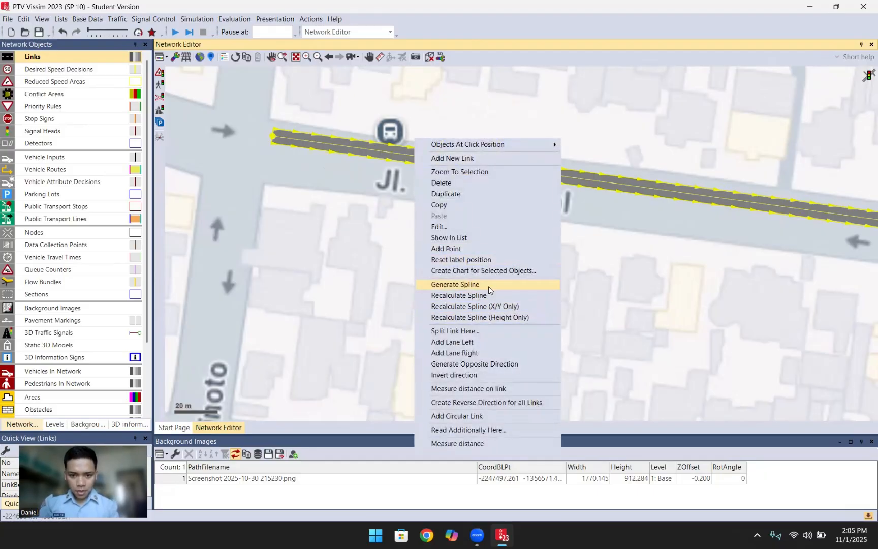
click(489, 365)
click(453, 291)
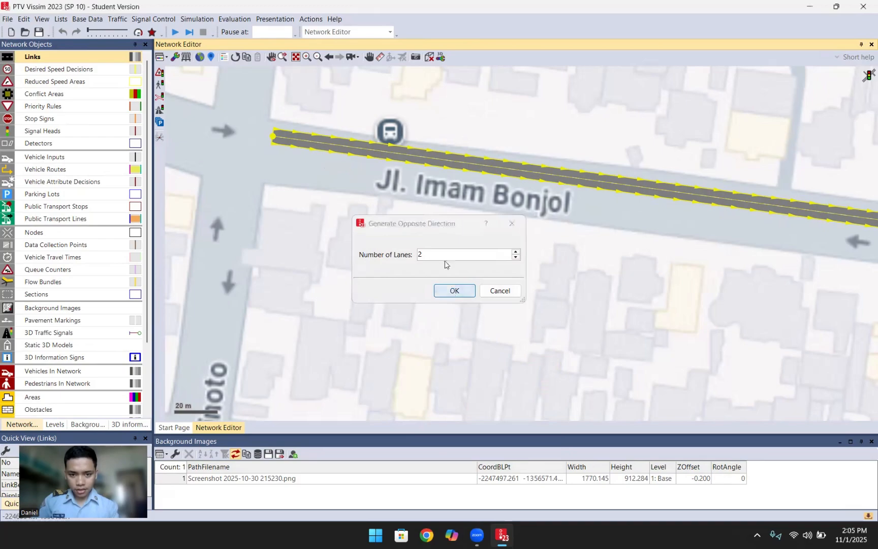
drag(501, 176, 503, 201)
click(600, 250)
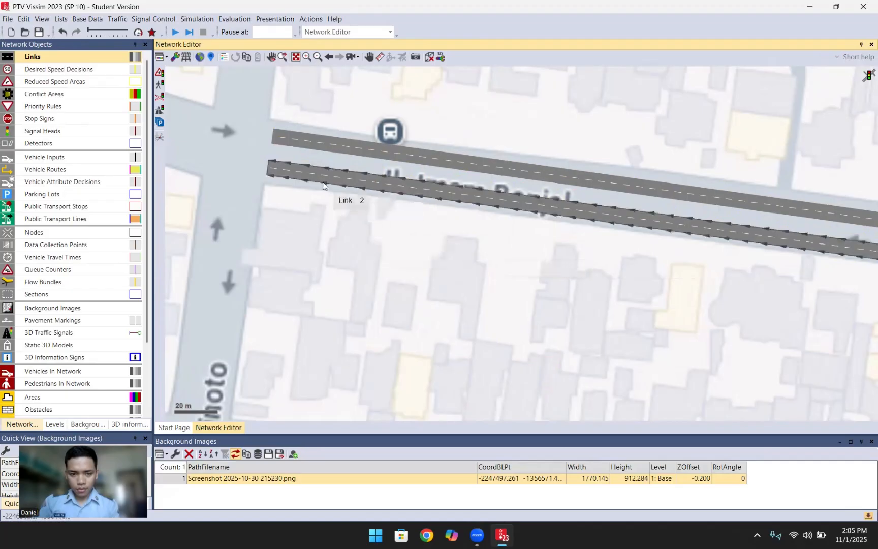
- Nudge both opposing links so each one sits on its own side of Jl. Imam Bonjol on the map
scroll(341, 190, up, 4)
click(307, 205)
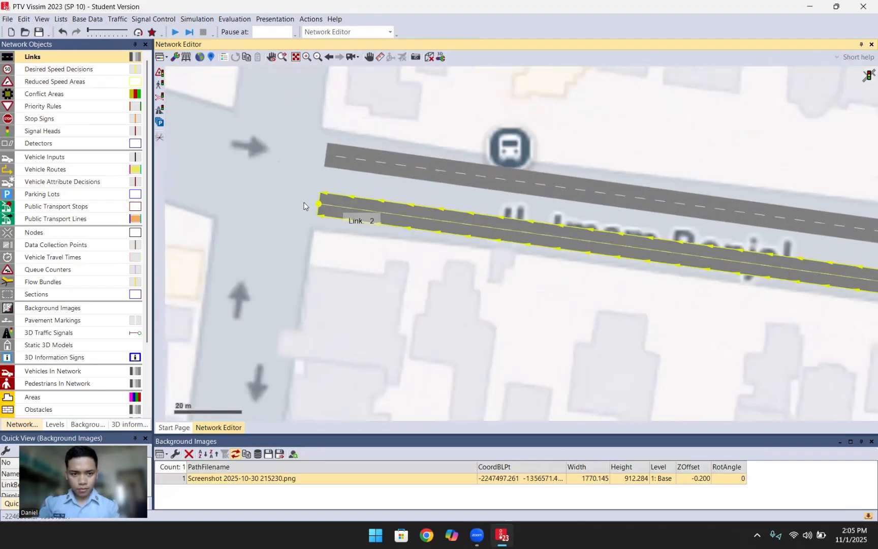
drag(407, 211, 409, 175)
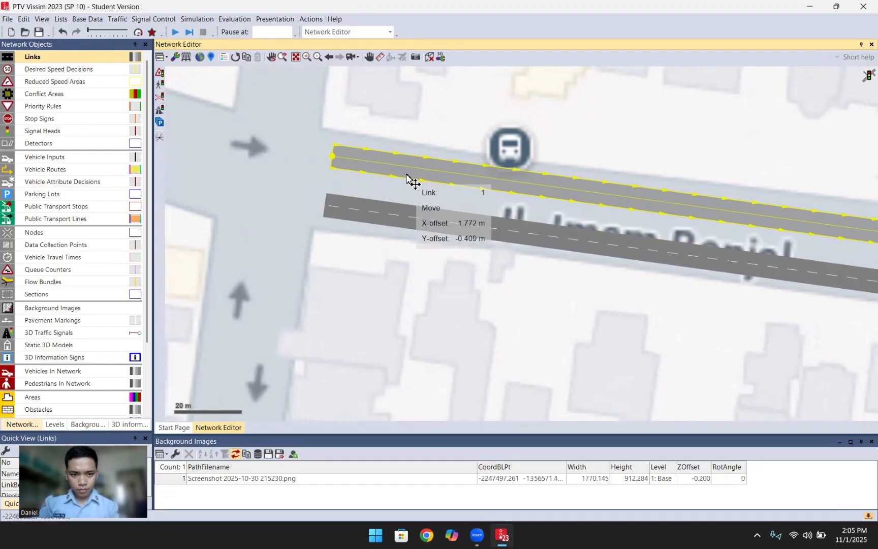
click(436, 260)
drag(648, 269, 397, 214)
drag(709, 287, 464, 218)
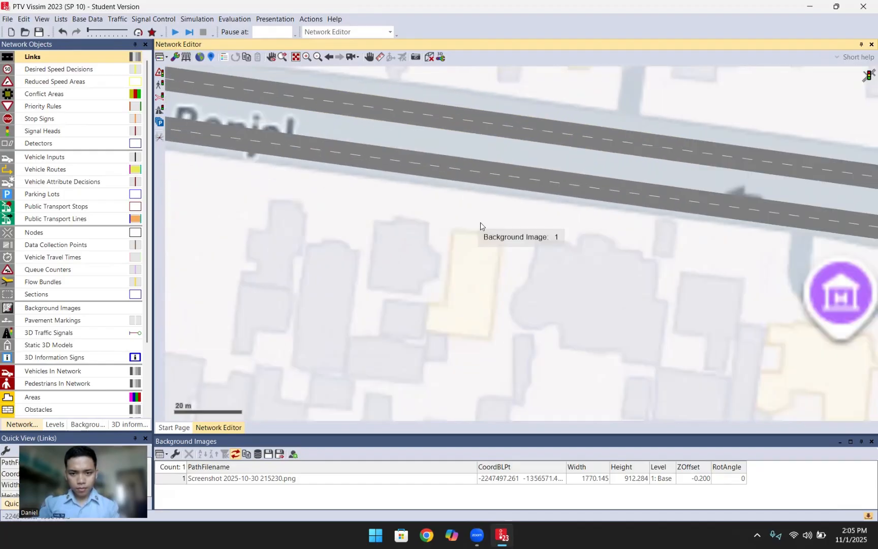
scroll(480, 222, down, 1)
click(490, 187)
drag(489, 186, 489, 179)
- Shift the background map and return it so that Jl. Imam Bonjol lies beneath the two links
drag(469, 200, 510, 204)
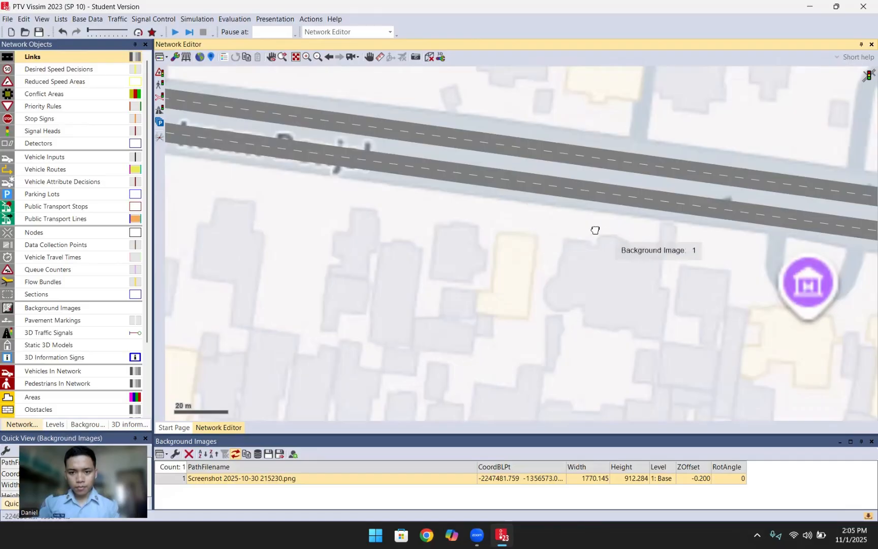
drag(710, 259, 450, 230)
scroll(474, 224, down, 3)
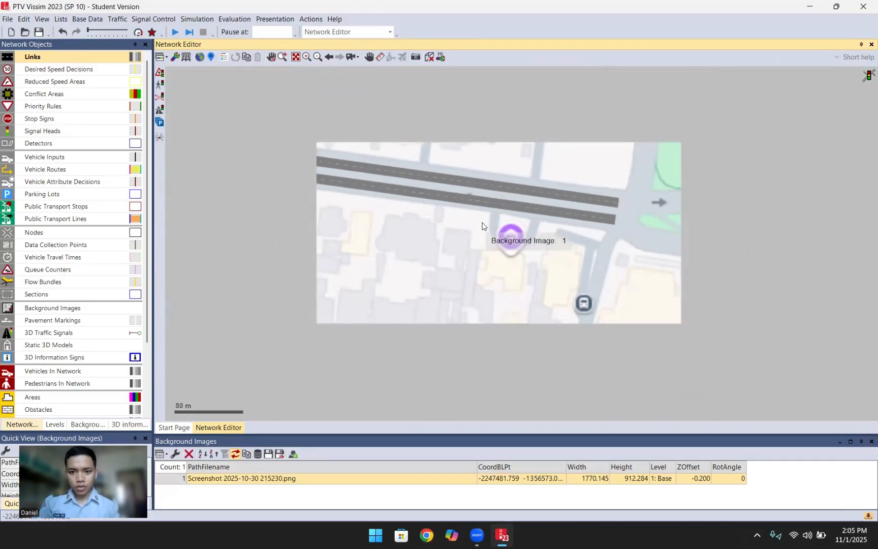
scroll(400, 232, down, 2)
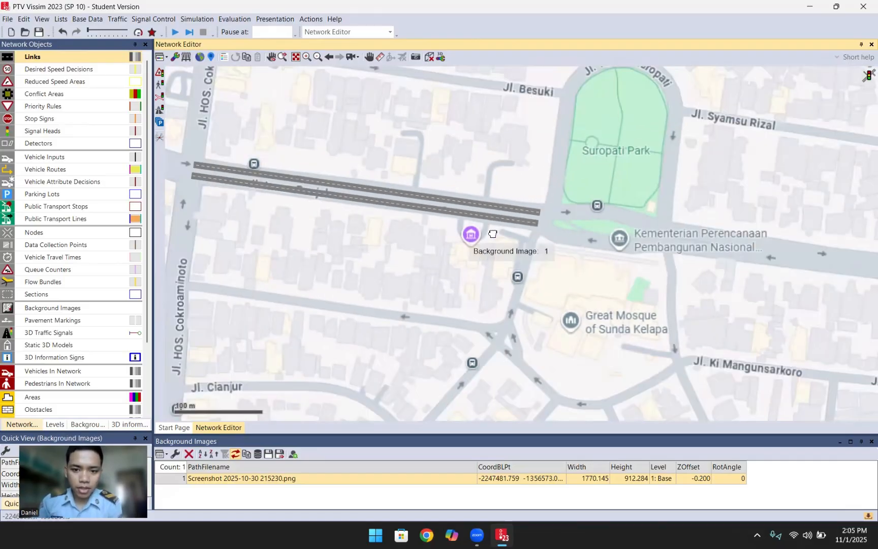
drag(492, 234, 594, 247)
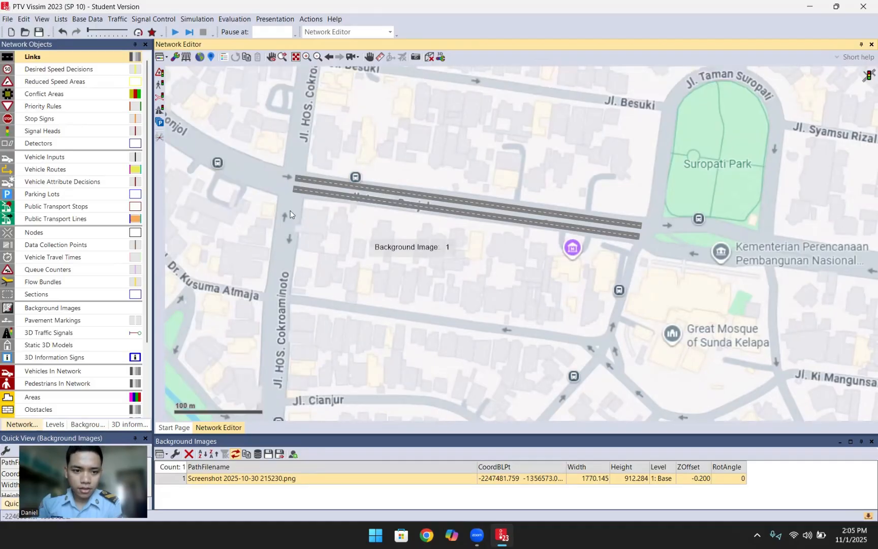
drag(351, 236, 338, 230)
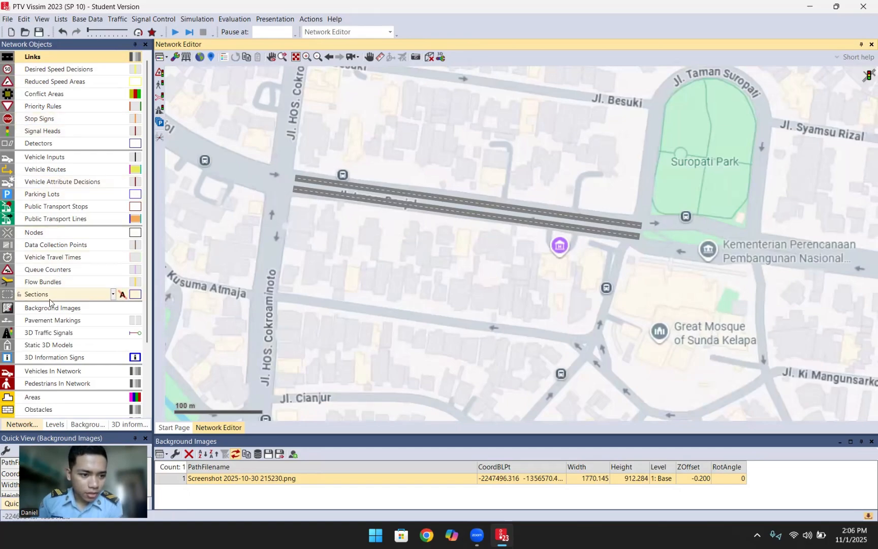
- Lock the background images against selection, return to link editing and test that the map image stays put
click(24, 311)
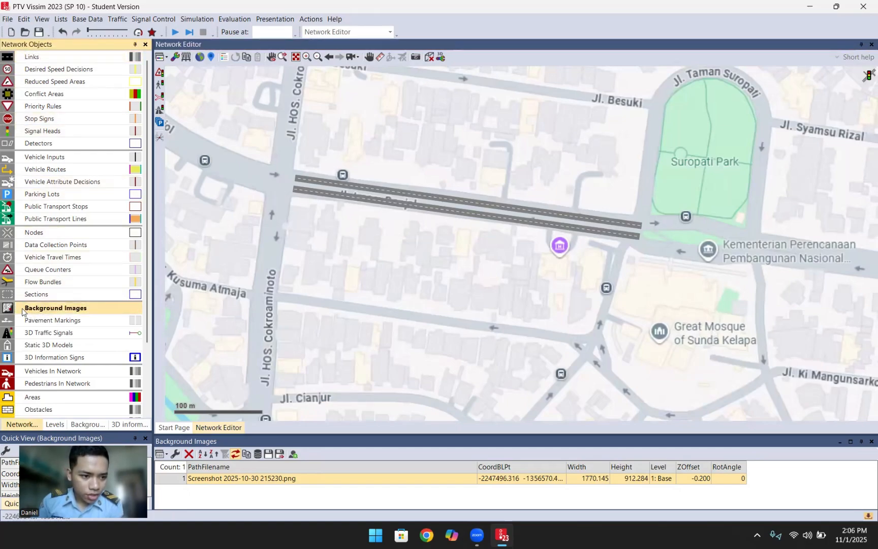
key(Up)
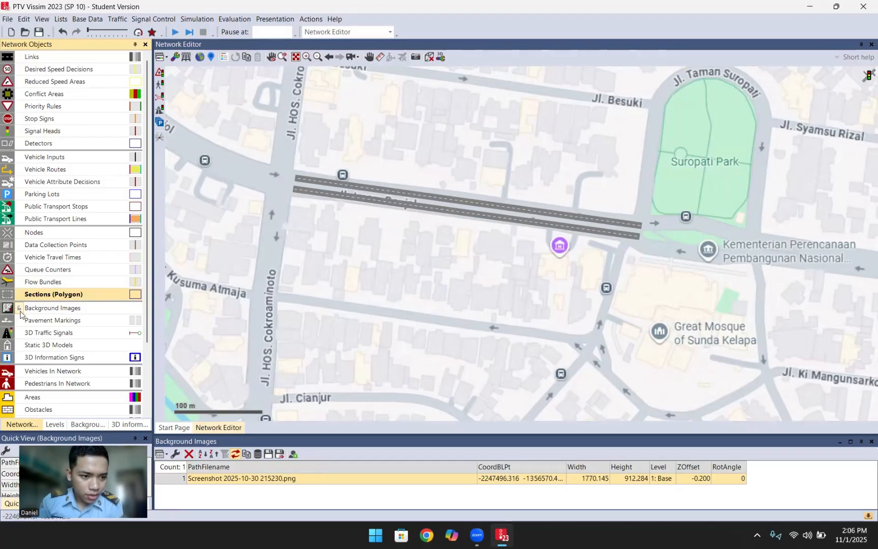
click(31, 56)
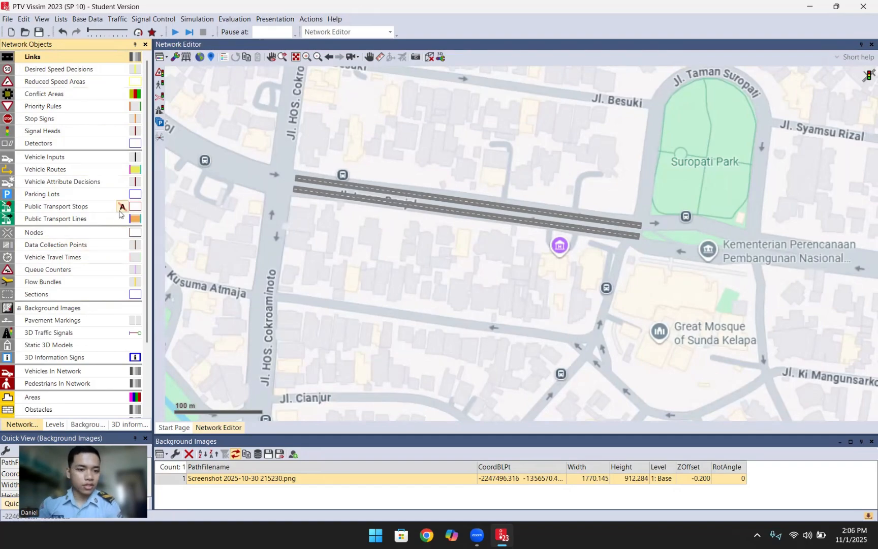
click(373, 233)
drag(401, 239, 438, 232)
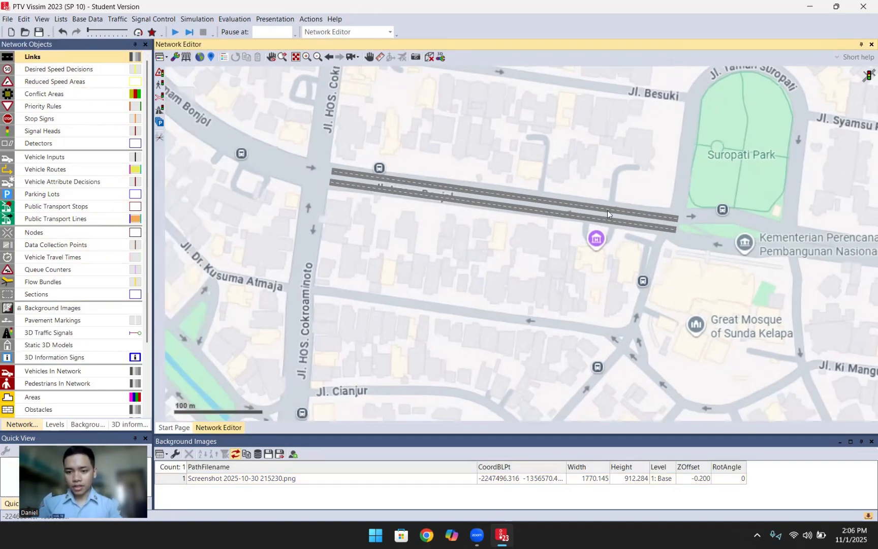
- Show the links list with the western stretch of Jl. Imam Bonjol in view
drag(468, 163, 522, 168)
drag(439, 137, 546, 189)
drag(539, 153, 491, 133)
right_click(60, 57)
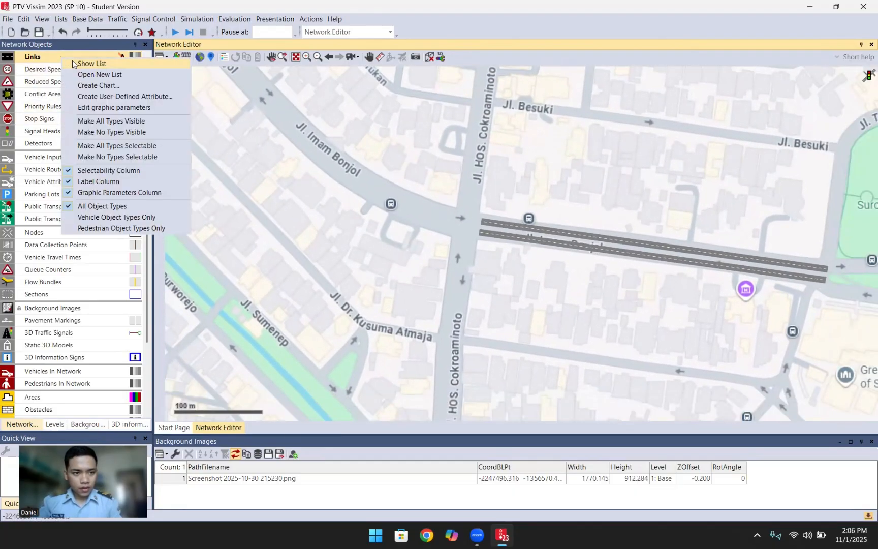
click(385, 215)
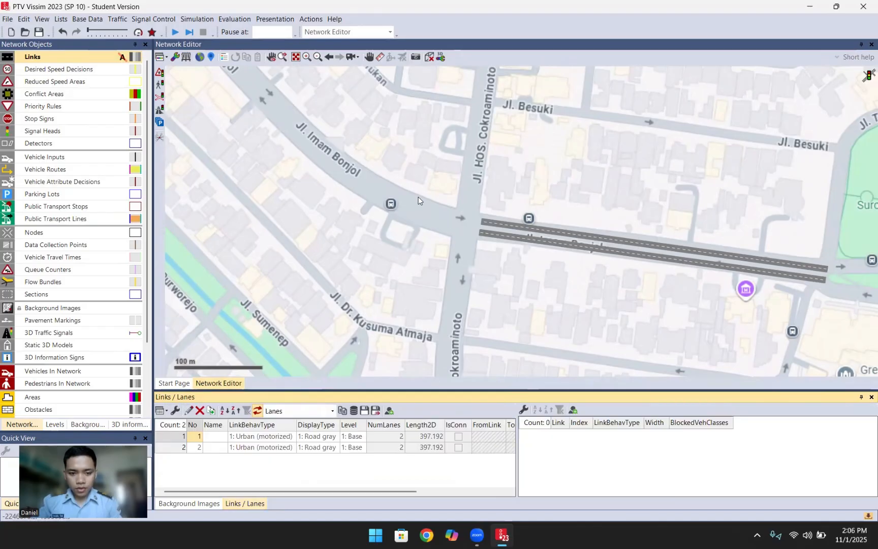
- Add a new 2-lane link with display type 1: Road gray on Jl. Imam Bonjol west of Jl. HOS. Cokroaminoto
right_click(419, 197)
click(445, 206)
double_click(427, 197)
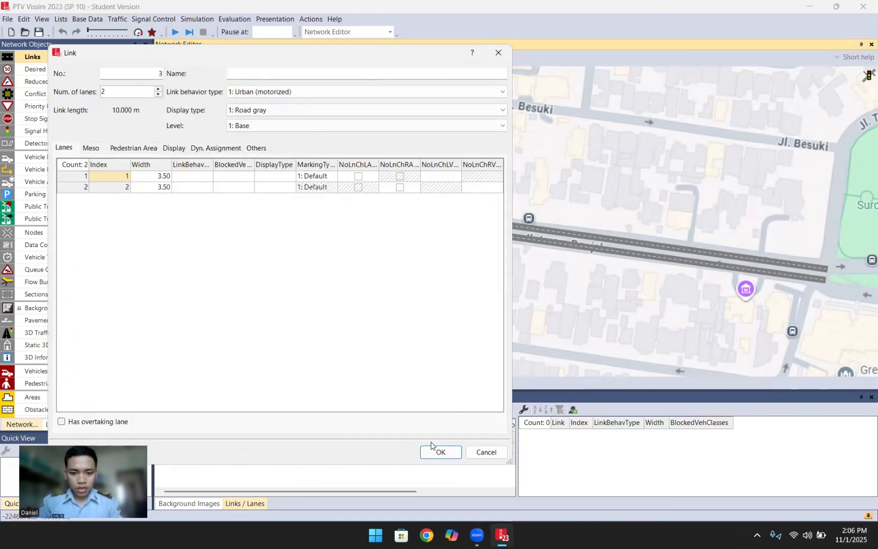
key(Return)
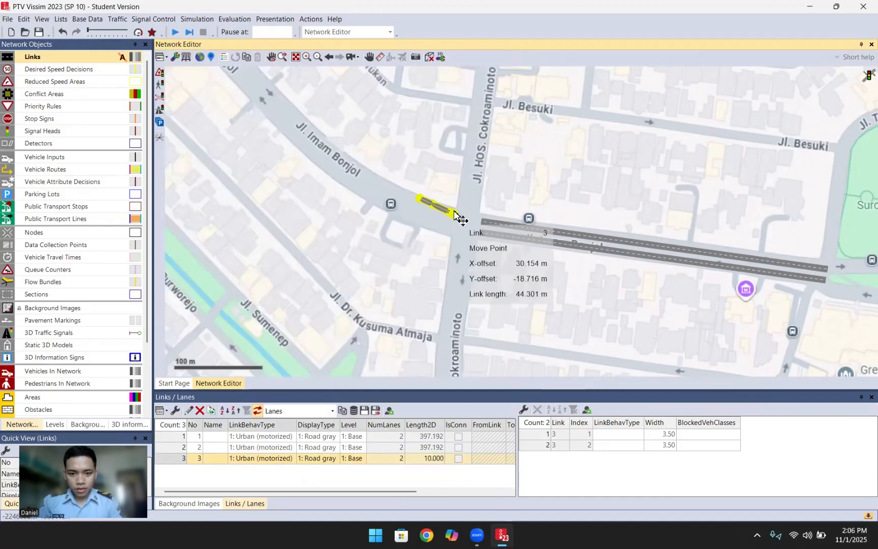
- Stretch the new link from the Jl. HOS. Cokroaminoto intersection to the junction near Jl. Pekalongan, about 517 m long
drag(440, 209, 284, 127)
drag(336, 151, 429, 295)
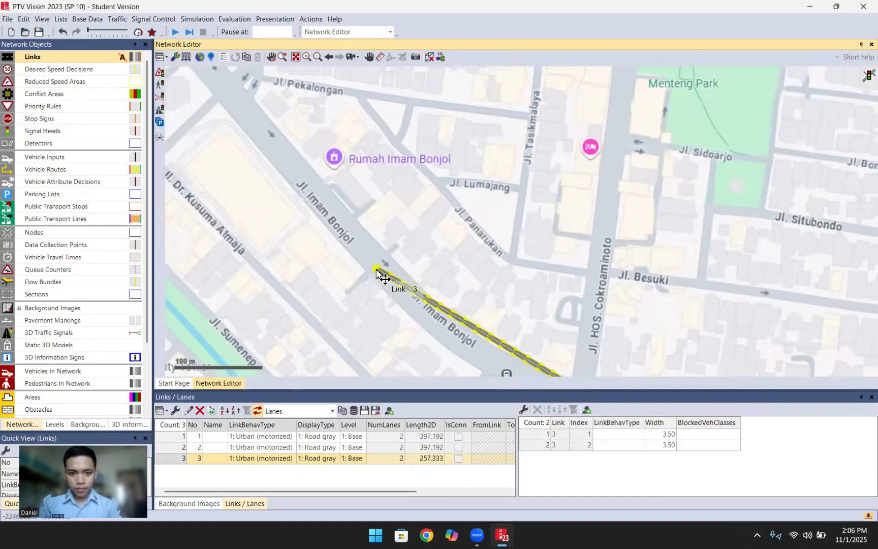
drag(379, 271, 229, 83)
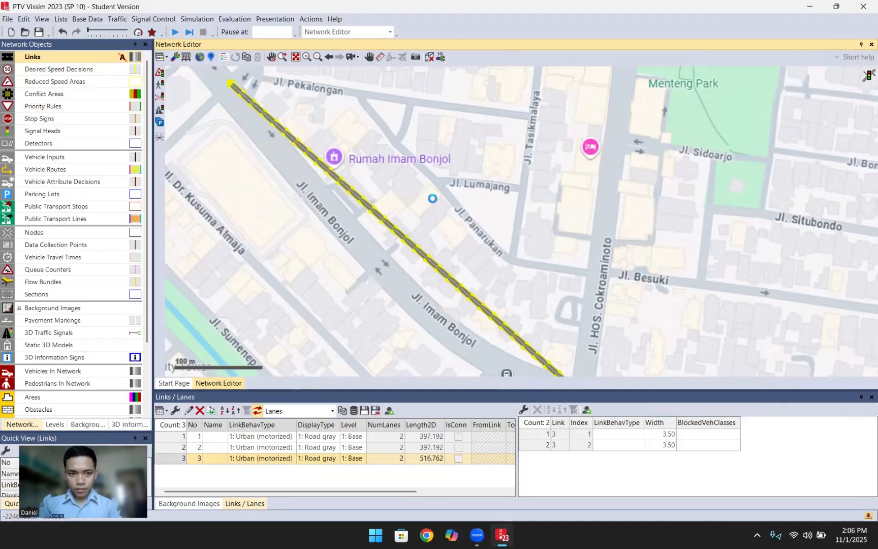
- Generate a spline on the new link with 5 intermediate points per segment, keeping the current intermediate points
right_click(429, 187)
click(465, 231)
drag(486, 246, 477, 138)
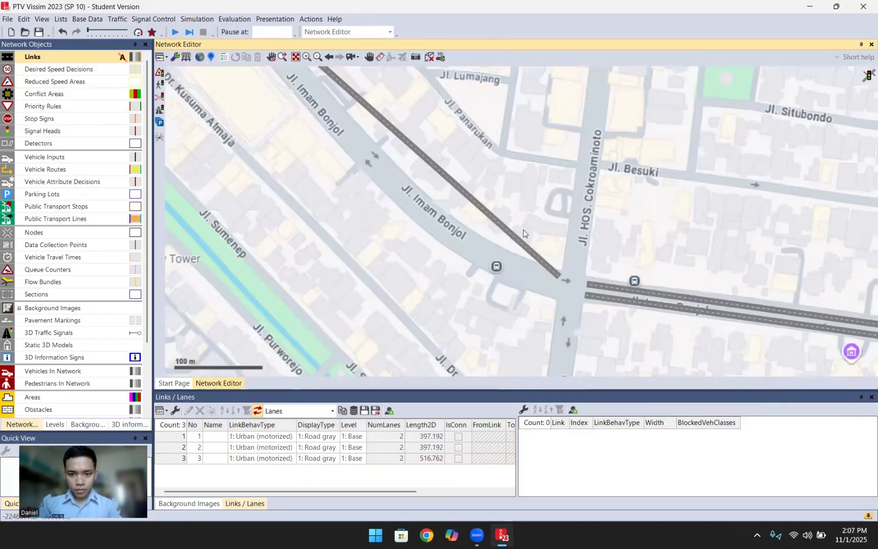
click(519, 237)
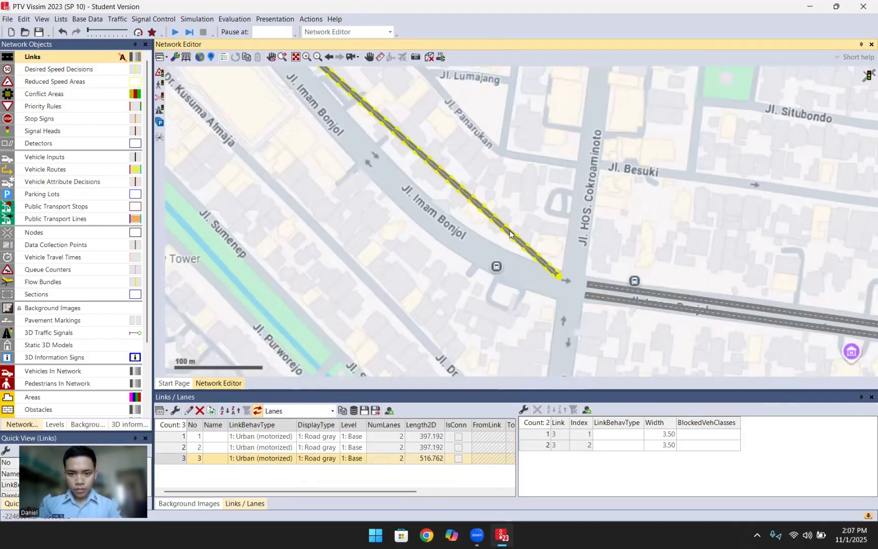
right_click(509, 233)
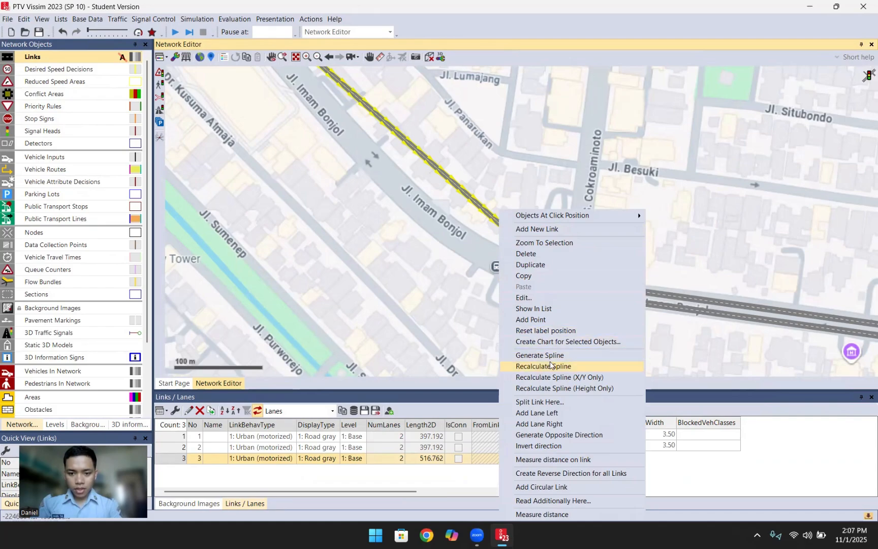
click(537, 355)
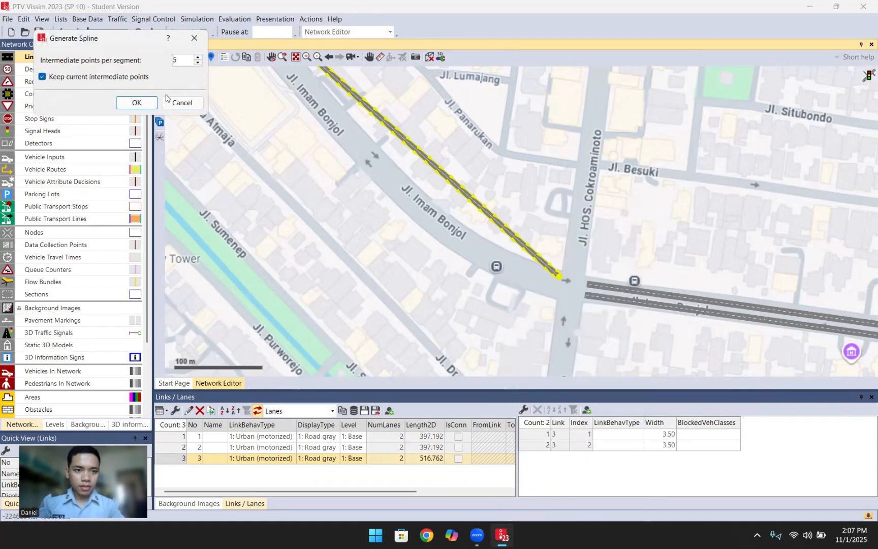
click(137, 102)
- Move the spline points nearest Jl. HOS. Cokroaminoto onto the bend of Jl. Imam Bonjol
drag(406, 180, 424, 231)
drag(501, 274, 495, 284)
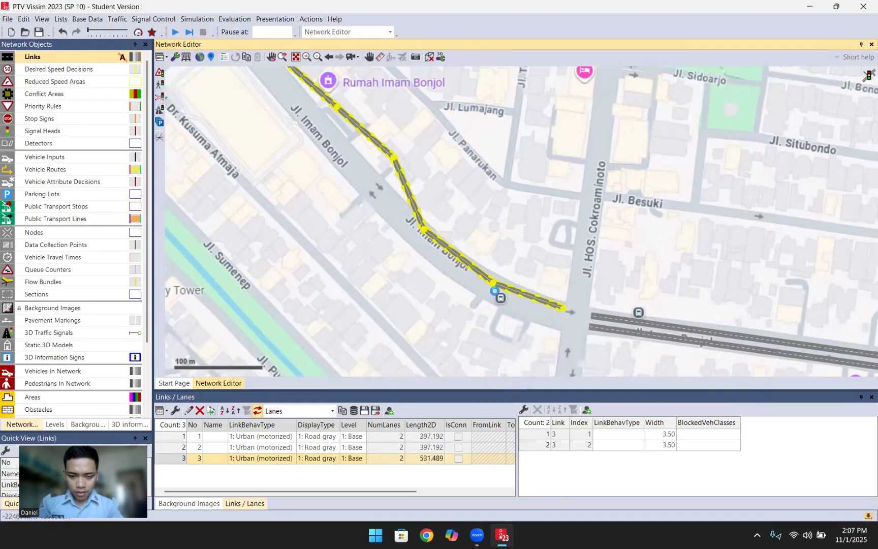
scroll(500, 295, up, 2)
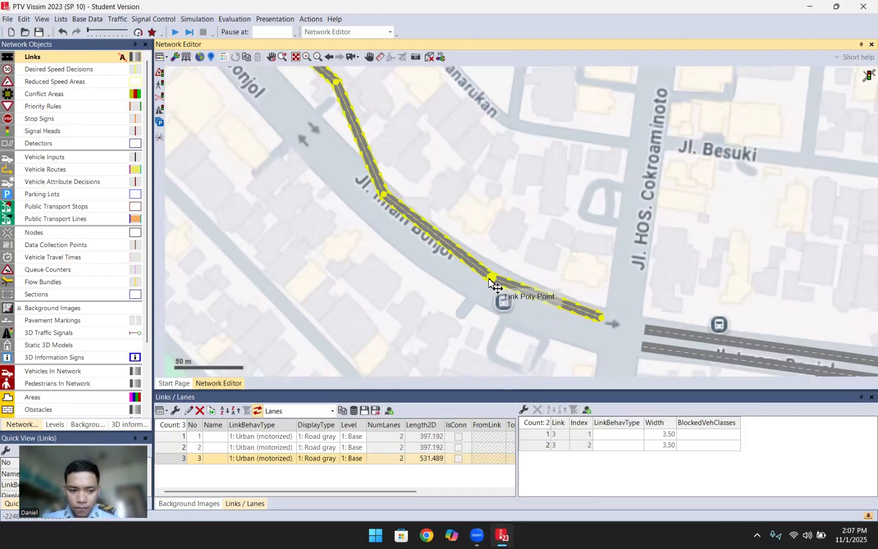
drag(489, 279, 493, 277)
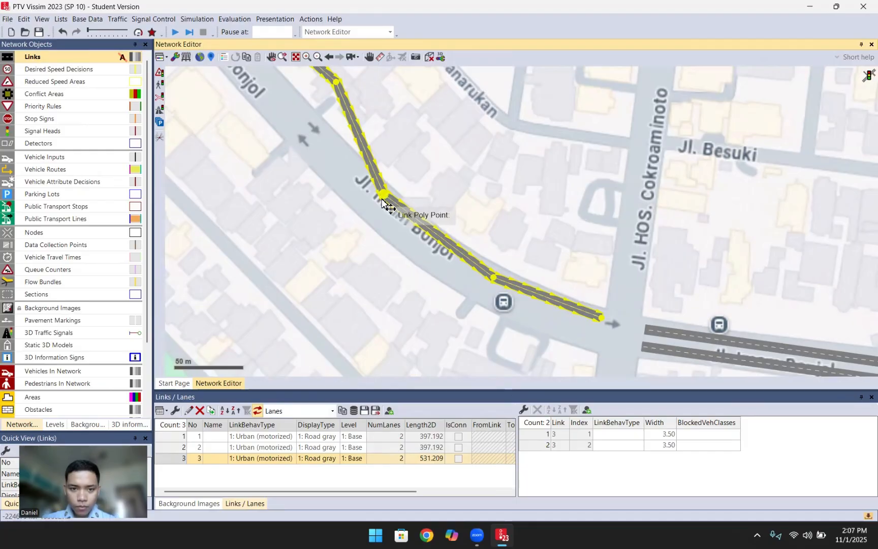
drag(385, 204, 382, 209)
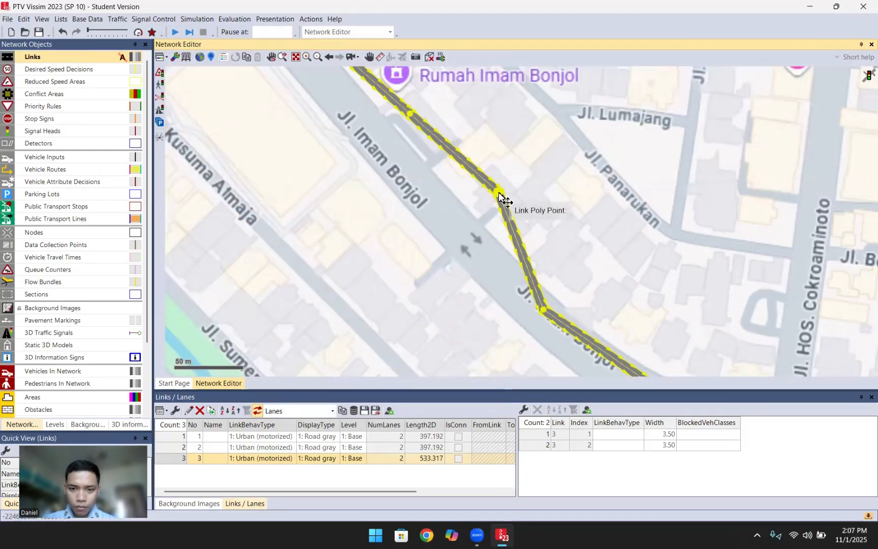
- Move the remaining spline points onto the road past Rumah Imam Bonjol, bringing the link to about 516 m
drag(499, 195, 458, 214)
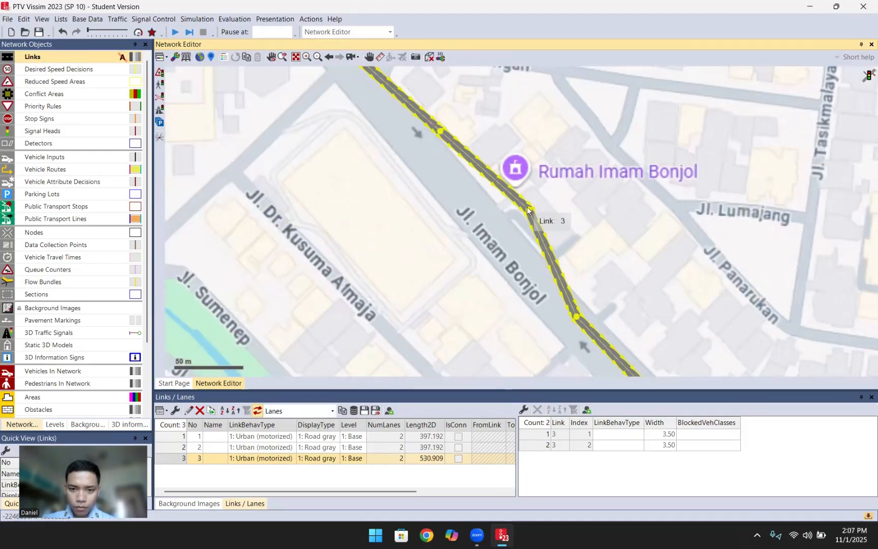
drag(500, 213, 463, 221)
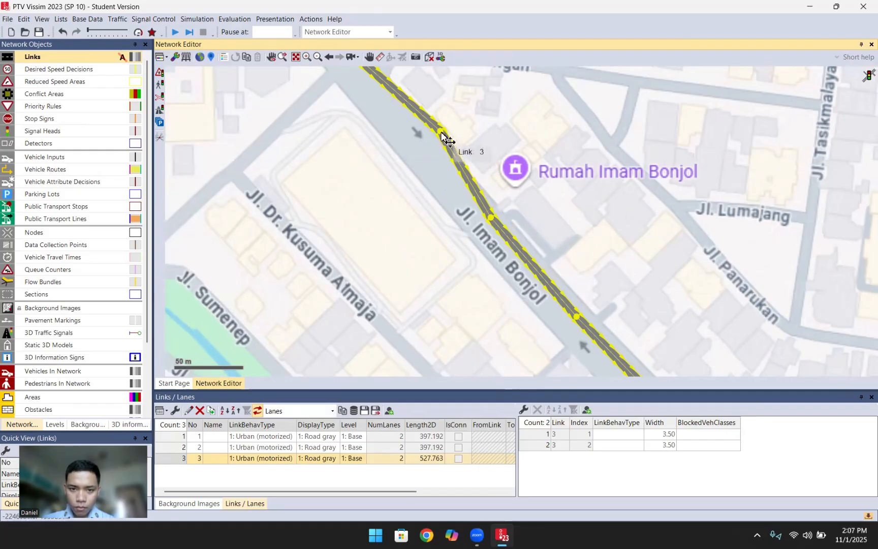
drag(440, 131, 428, 143)
drag(501, 143, 545, 250)
drag(401, 175, 400, 174)
click(513, 196)
- Shift the two link 3 points nearest Jl. HOS. Cokroaminoto along the bend of Jl. Imam Bonjol
drag(578, 241, 487, 115)
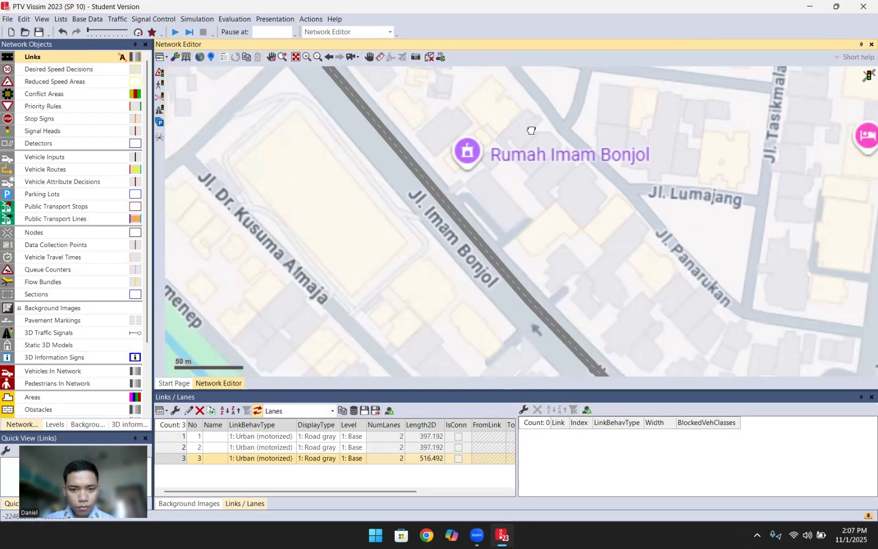
drag(653, 270, 468, 99)
drag(539, 220, 492, 159)
click(451, 206)
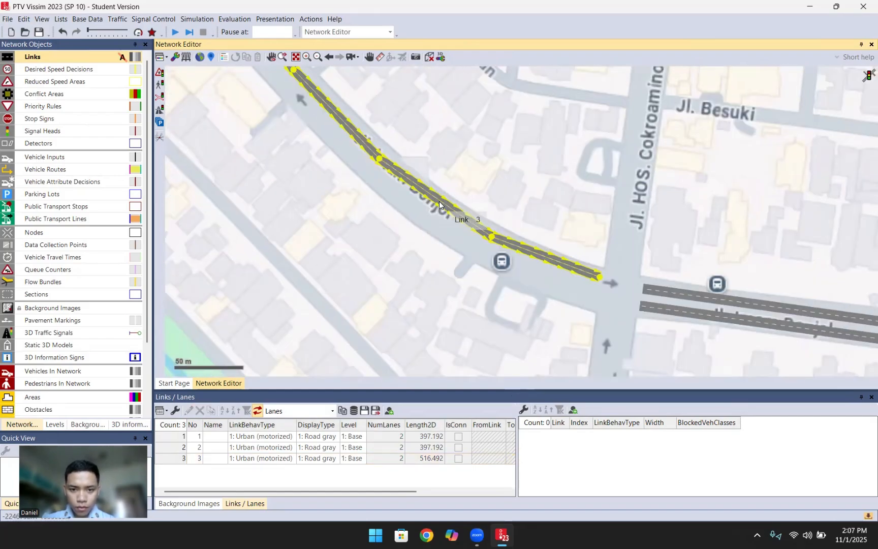
drag(381, 162, 408, 182)
drag(495, 240, 506, 246)
click(486, 167)
- Nudge link 3's point southeast of Rumah Imam Bonjol to follow the edge of Jl. Imam Bonjol
drag(455, 120, 655, 244)
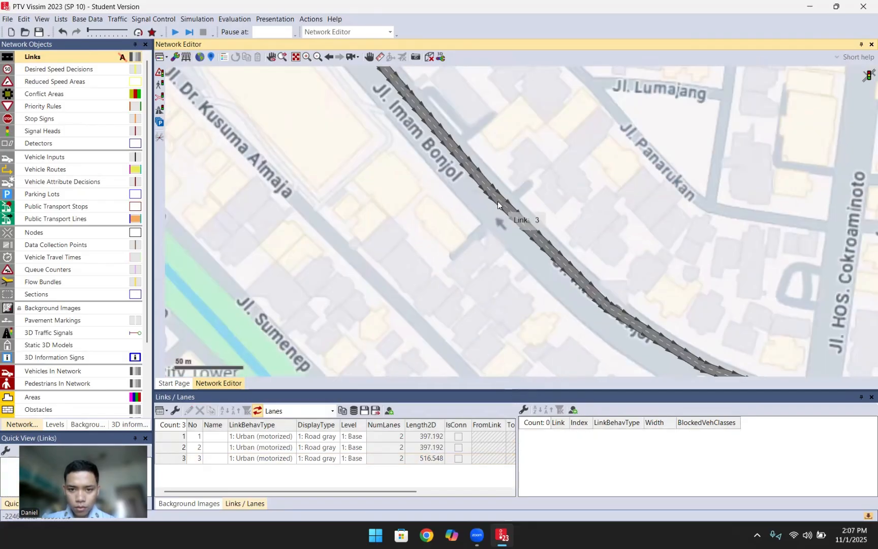
click(499, 203)
drag(499, 204, 506, 208)
click(521, 142)
drag(524, 129, 440, 72)
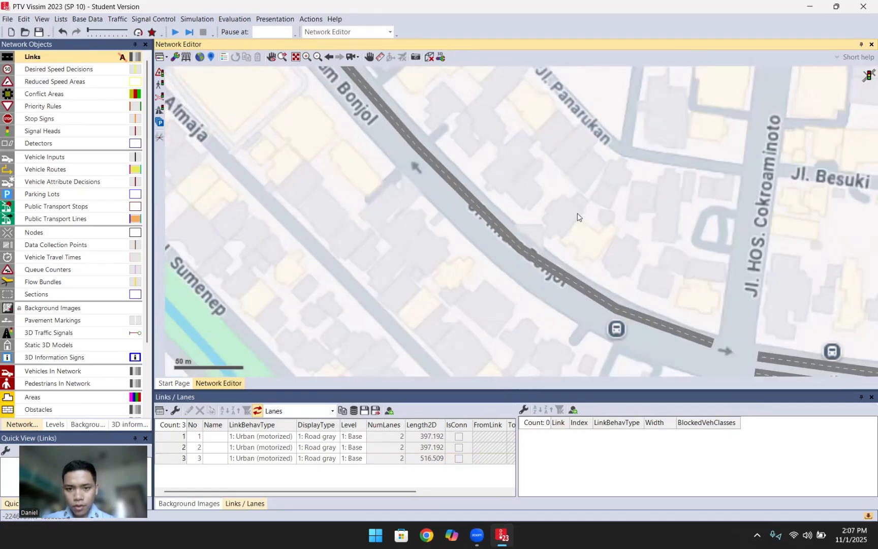
- Extend link 3's end toward the Jl. HOS. Cokroaminoto intersection and slide its two nearest points closer, for about 518 m
drag(585, 257, 541, 198)
drag(615, 215, 505, 183)
click(529, 238)
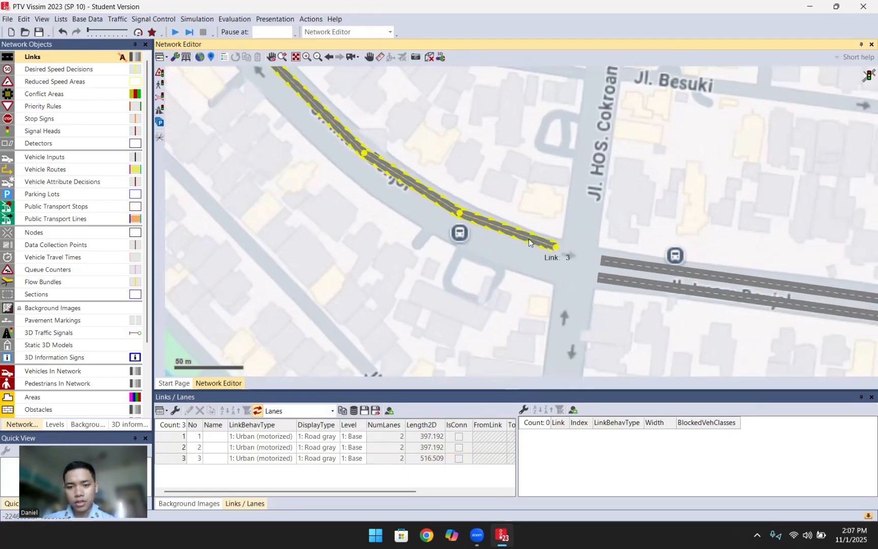
drag(557, 252, 559, 256)
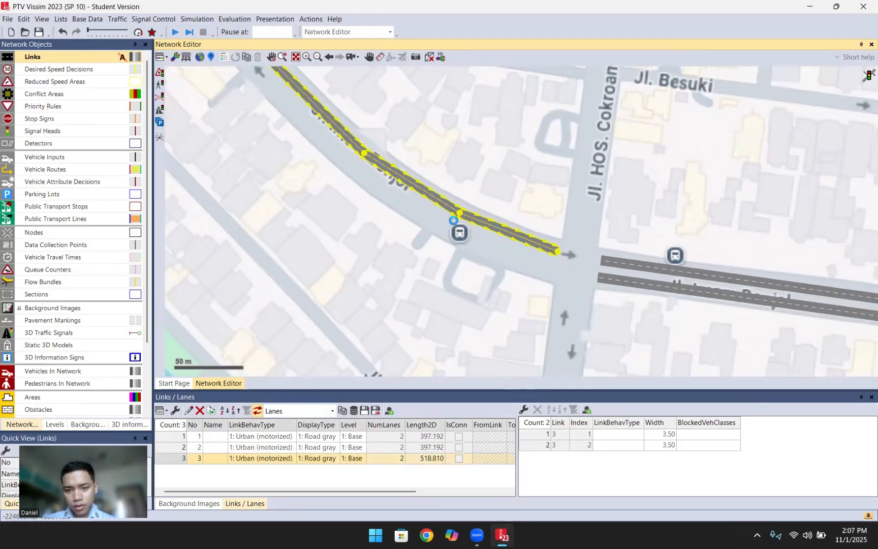
drag(461, 216, 506, 237)
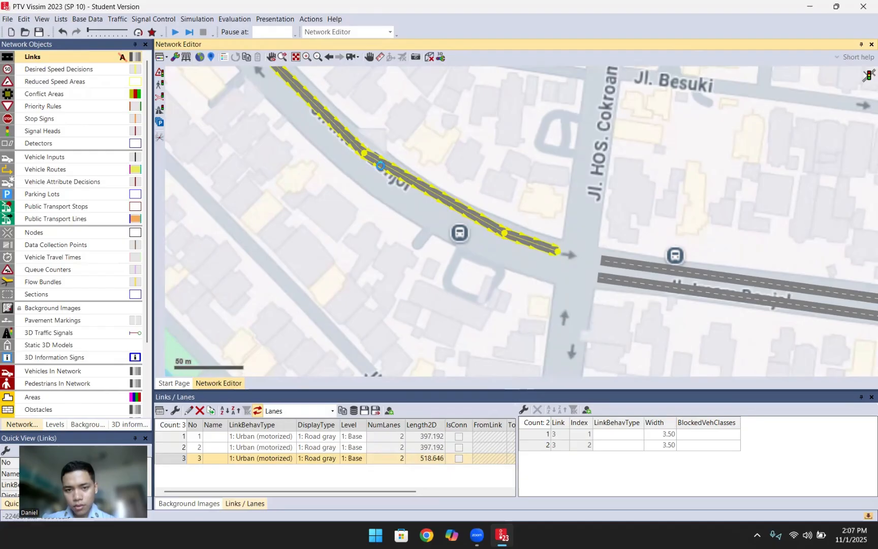
drag(364, 158, 434, 203)
- Fine-tune link 3's point in the middle of the Jl. Imam Bonjol bend so the link follows the road edge
scroll(467, 227, up, 3)
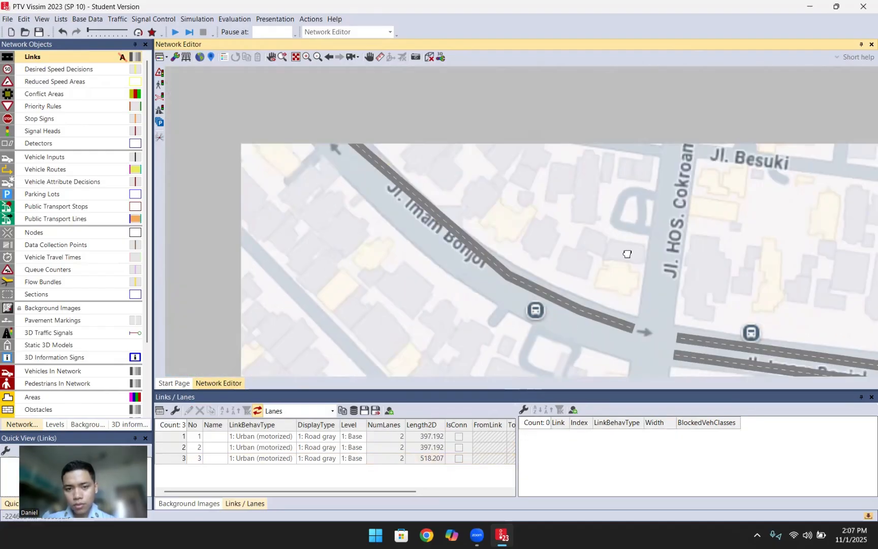
drag(513, 255, 508, 275)
click(601, 251)
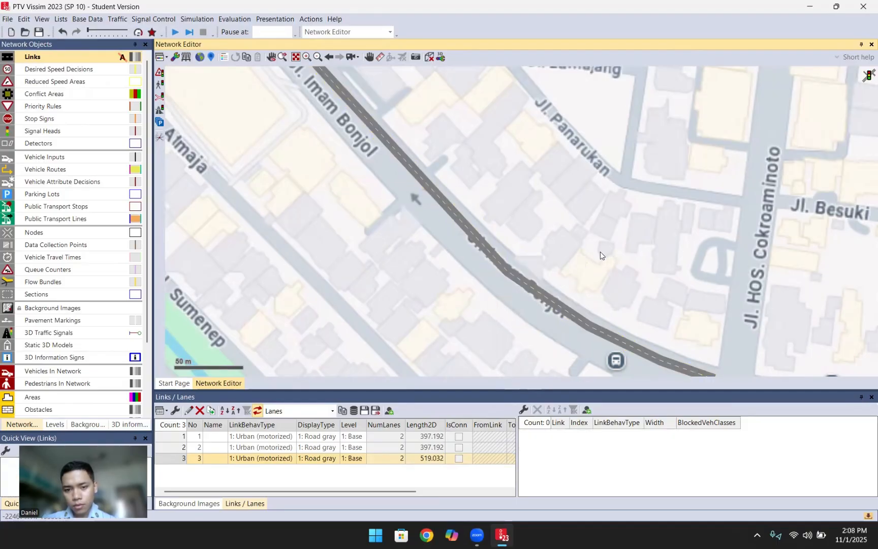
scroll(515, 275, up, 2)
click(514, 275)
drag(504, 271, 506, 266)
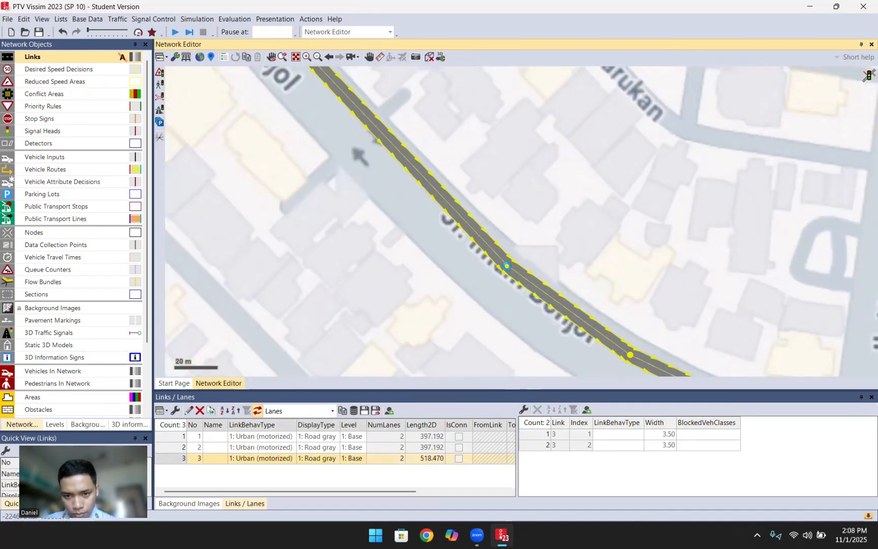
click(529, 152)
- Slide link 3's point near Rumah Imam Bonjol southeast along the road to just before the bend
drag(434, 109, 493, 299)
drag(449, 229, 513, 249)
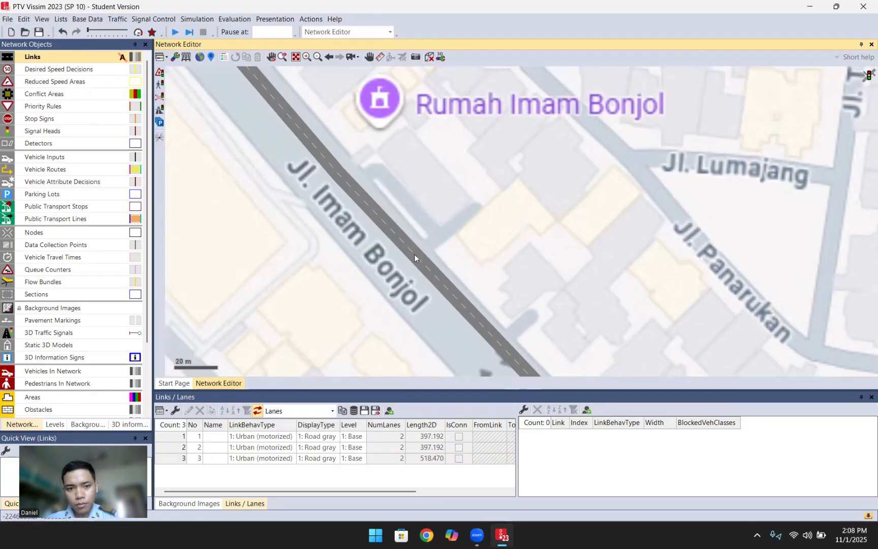
click(414, 255)
scroll(354, 191, down, 1)
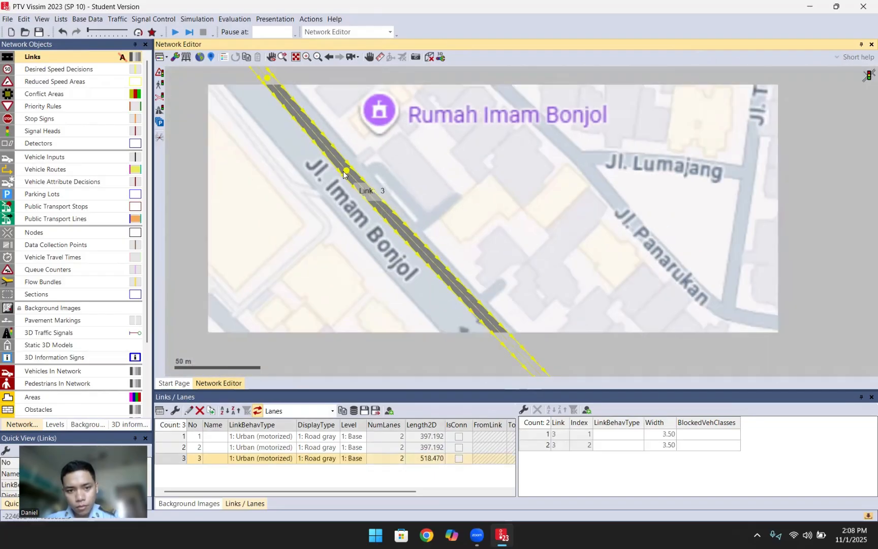
drag(345, 171, 406, 238)
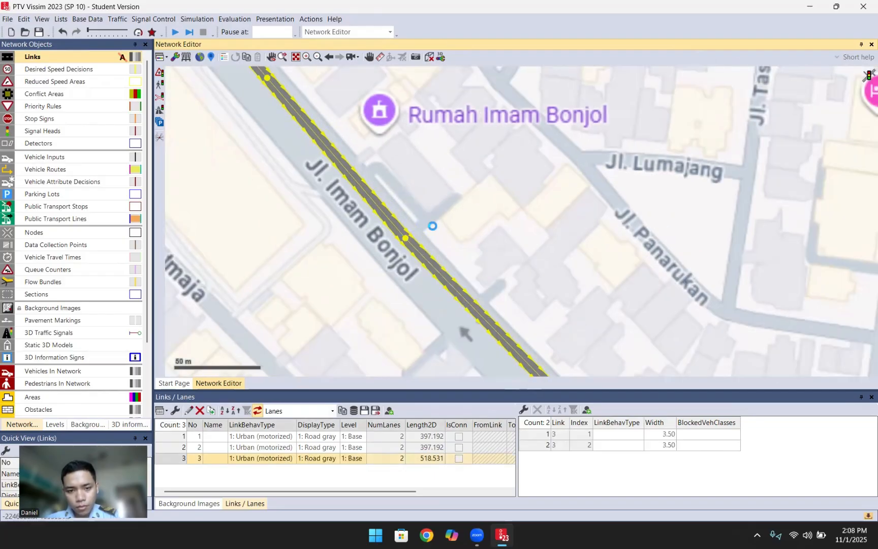
click(432, 225)
drag(494, 292, 472, 210)
scroll(474, 208, down, 1)
click(466, 229)
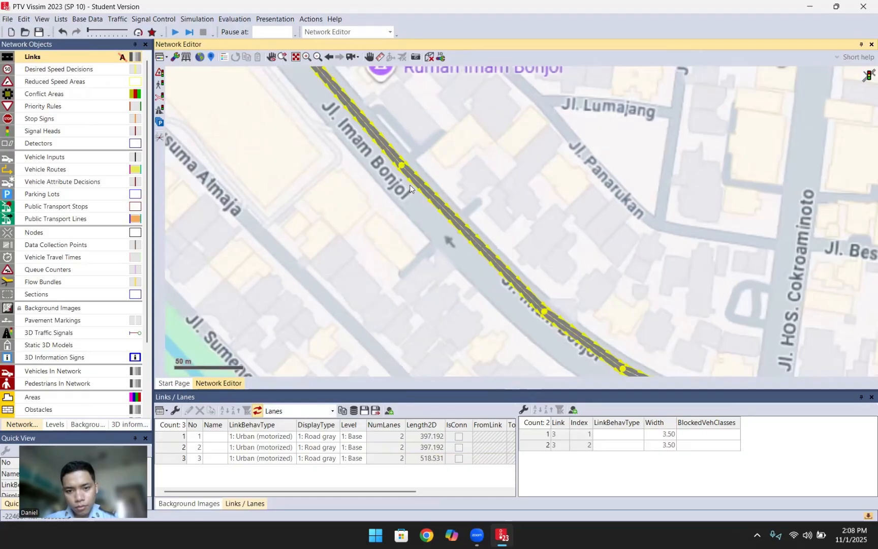
drag(401, 170, 461, 235)
click(502, 185)
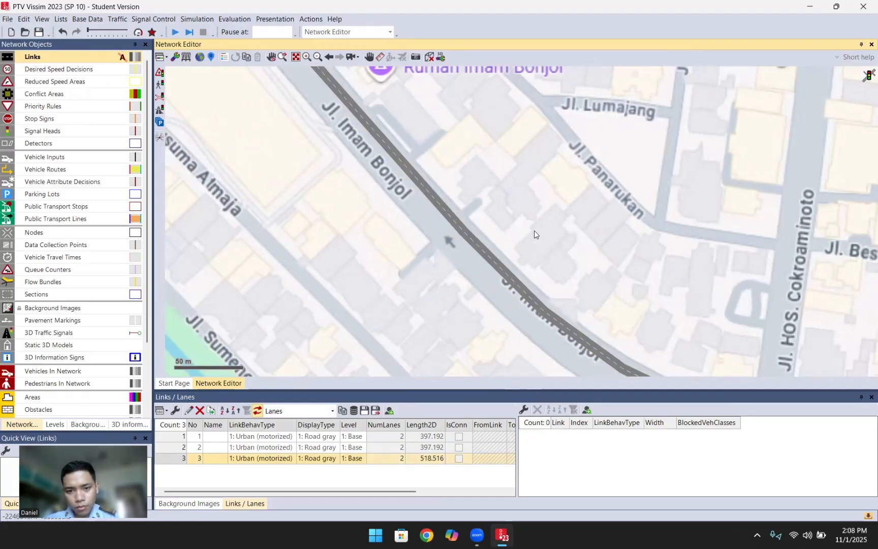
- Generate an opposite direction with 2 lanes for link 3 along Jl. Imam Bonjol
drag(543, 239, 504, 172)
scroll(523, 179, down, 1)
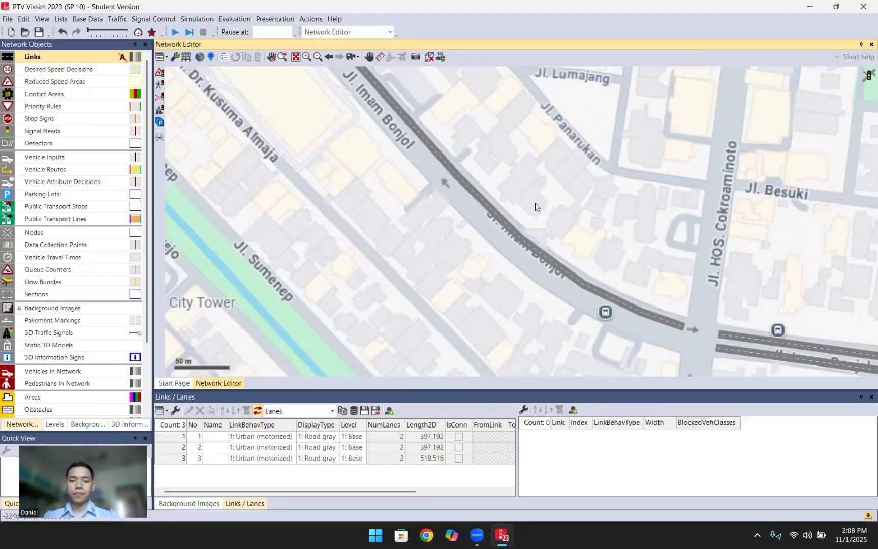
drag(555, 253, 617, 377)
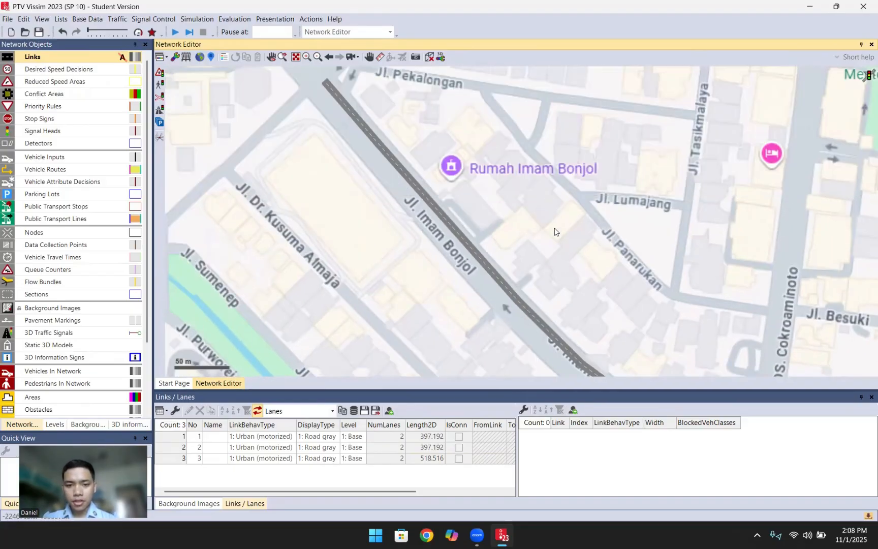
click(466, 235)
right_click(456, 223)
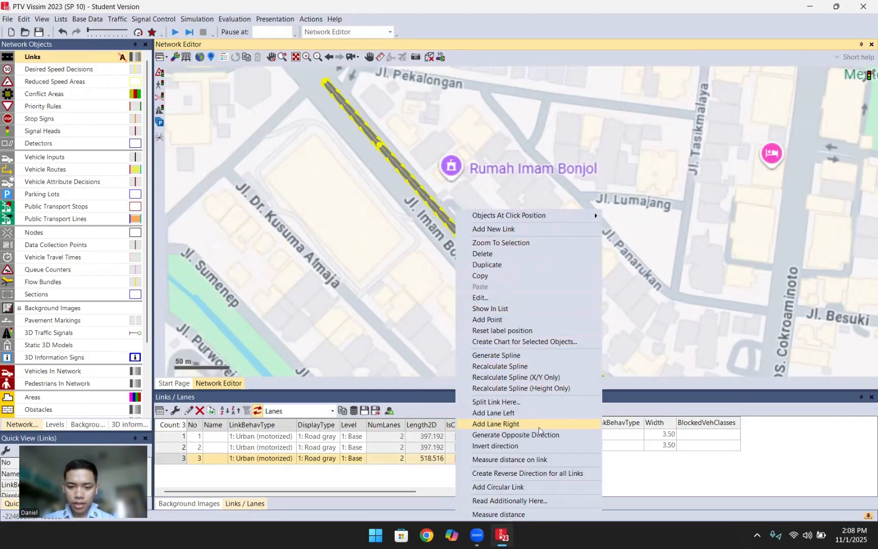
click(515, 435)
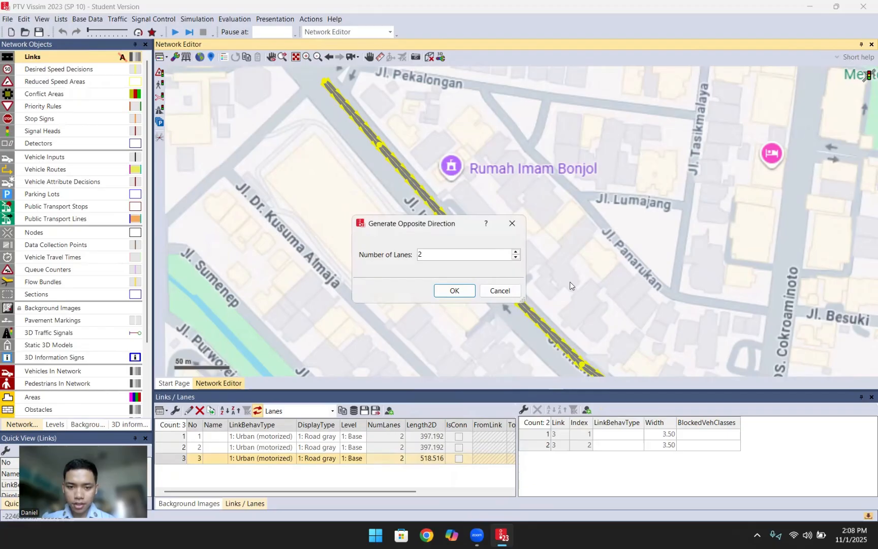
click(459, 289)
click(627, 274)
- Move the opposite-direction link sideways onto the southwest carriageway of Jl. Imam Bonjol, leaving a gap to link 3
drag(613, 370, 591, 244)
scroll(590, 262, up, 1)
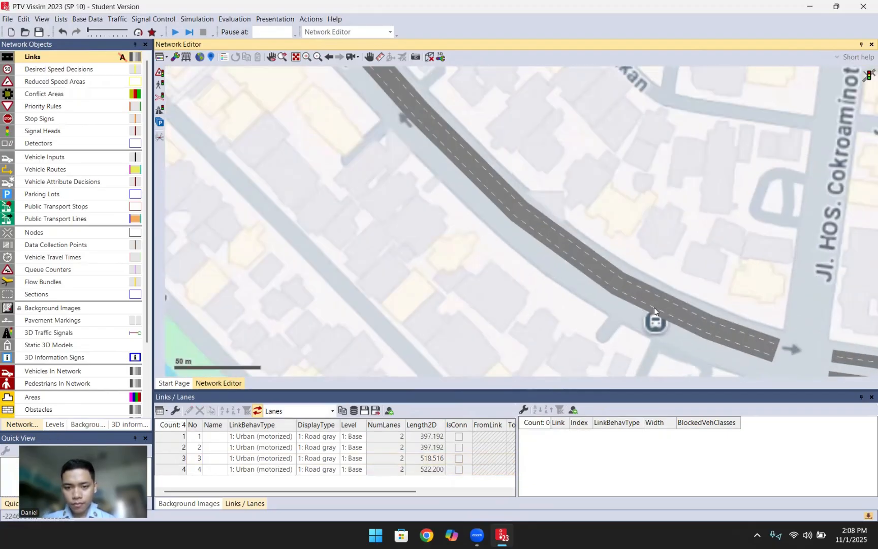
scroll(654, 306, up, 2)
click(606, 225)
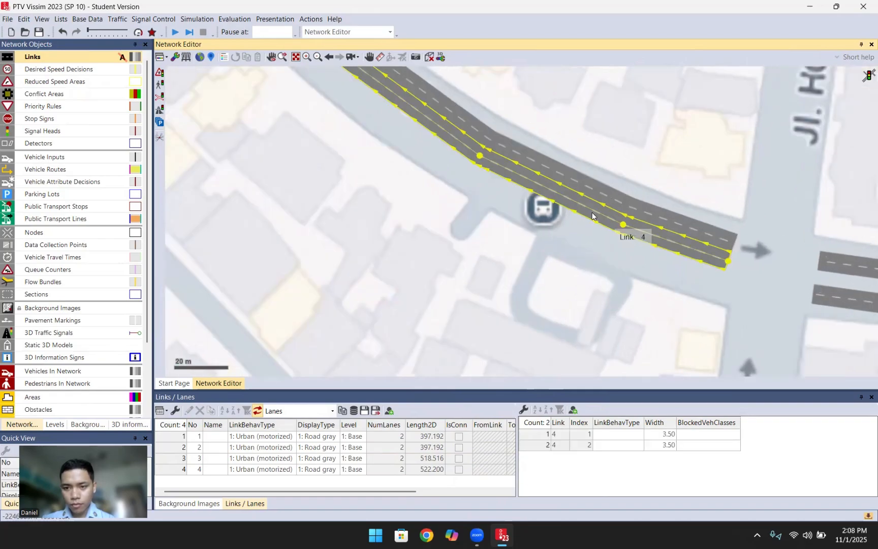
mouse_move(598, 221)
mouse_down()
mouse_move(594, 235)
mouse_move(587, 228)
mouse_up()
click(630, 288)
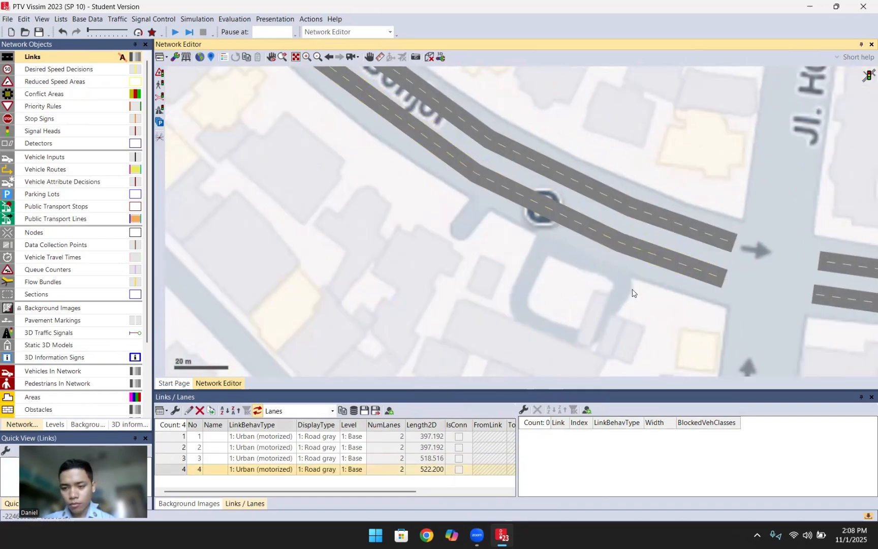
- Extend the opposite-direction link's end to the Jl. HOS. Cokroaminoto intersection, making it about 523 m long
drag(633, 289, 446, 210)
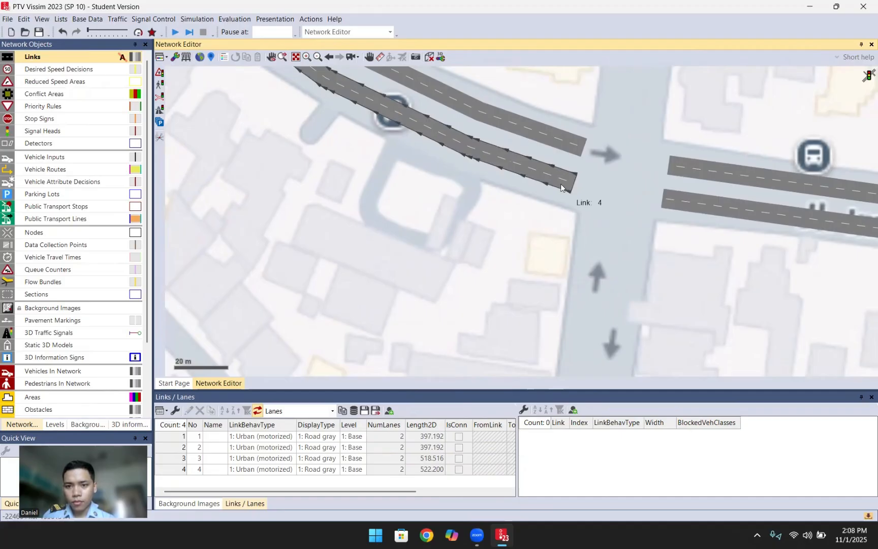
click(561, 187)
drag(575, 184, 575, 183)
click(586, 229)
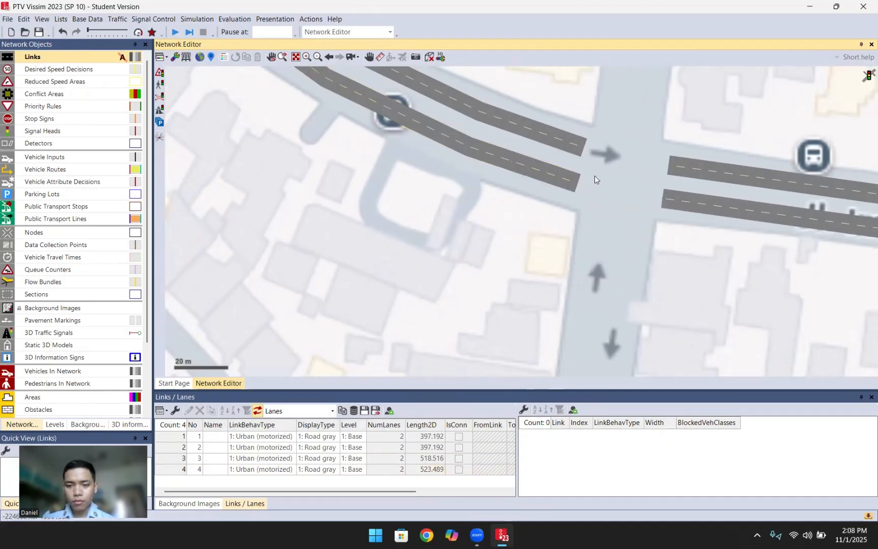
- Add a 2-lane urban (motorized) link on Jl. HOS. Cokroaminoto just south of the intersection
scroll(594, 176, down, 1)
scroll(594, 176, up, 1)
scroll(594, 176, down, 3)
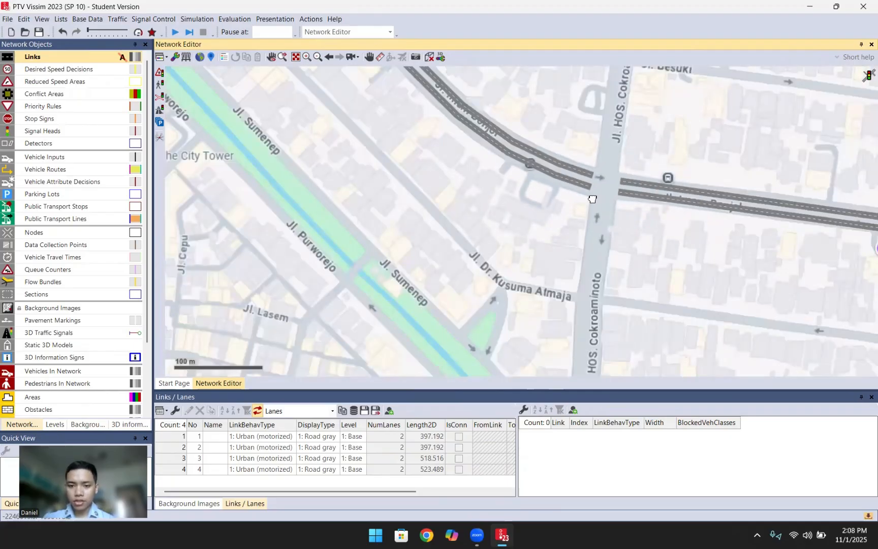
drag(592, 199, 504, 180)
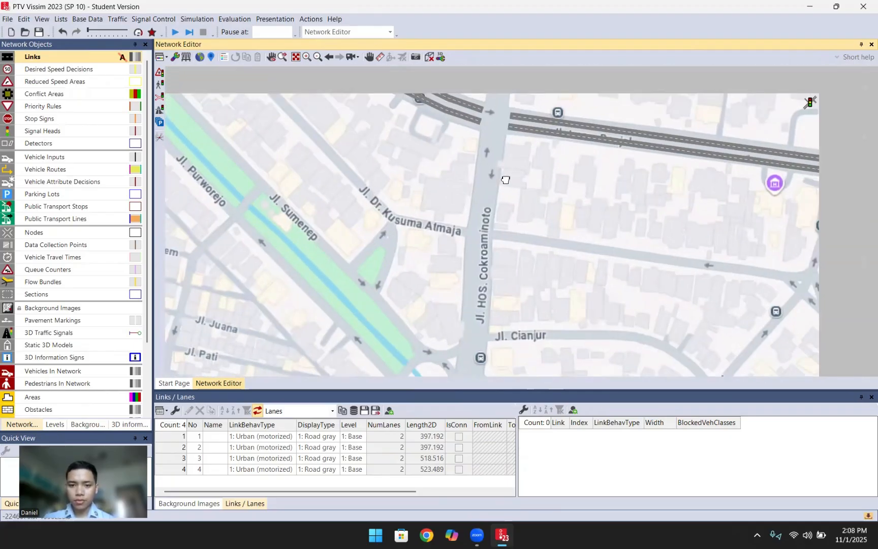
right_click(492, 136)
click(522, 156)
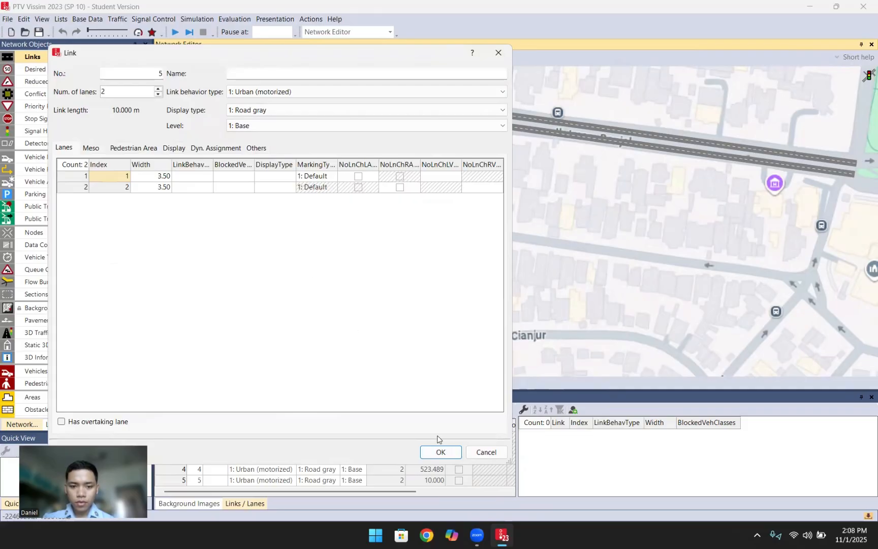
click(441, 452)
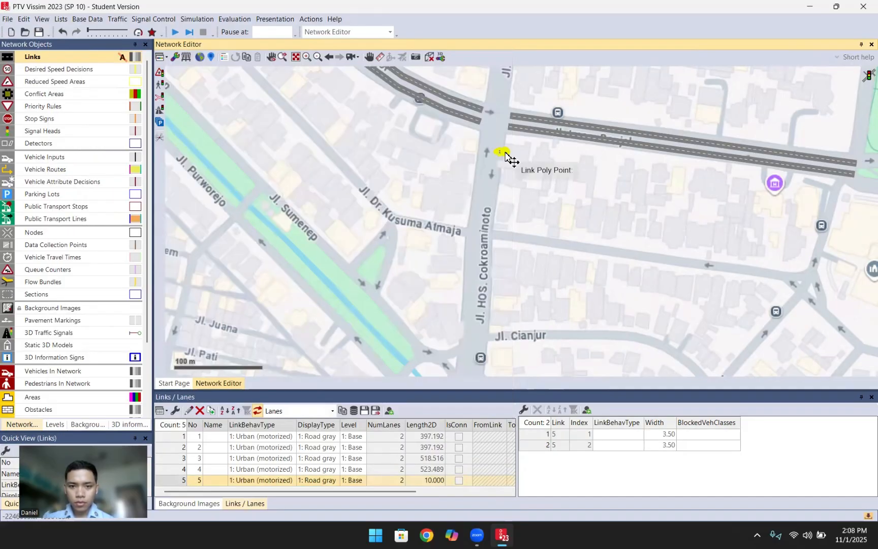
- Stretch the new link south along Jl. HOS. Cokroaminoto past Jl. Cianjur, to about 406 m long
drag(500, 149, 465, 357)
drag(524, 304, 531, 211)
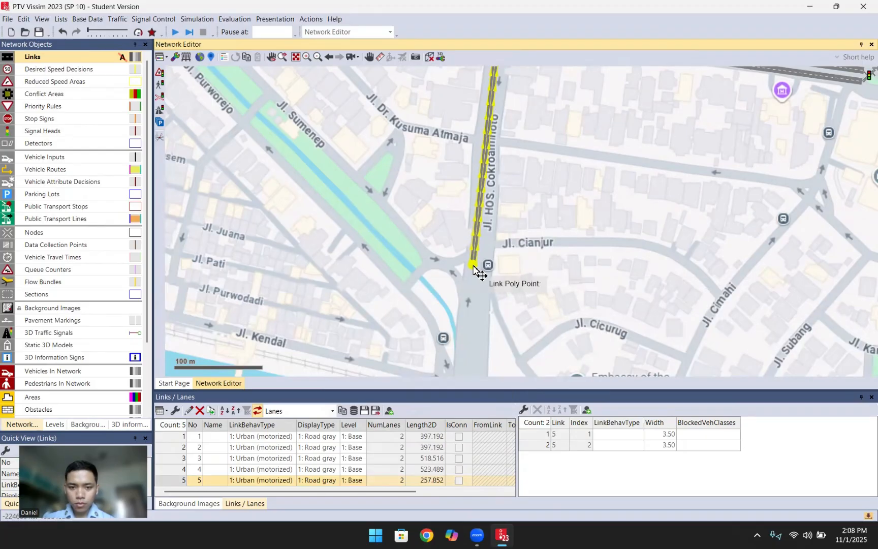
drag(474, 266, 465, 345)
scroll(500, 306, down, 2)
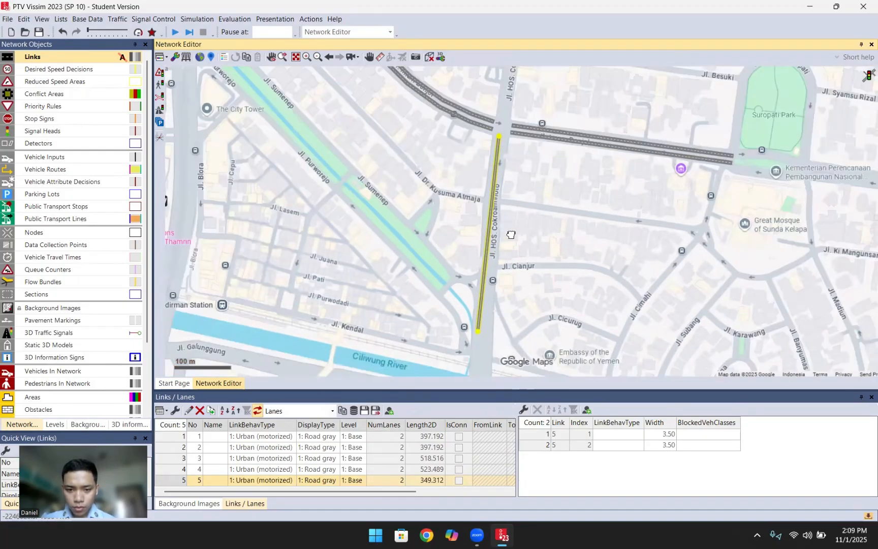
drag(512, 235, 519, 170)
drag(487, 265, 493, 288)
- Adjust the new link's northern end at the Jl. Imam Bonjol intersection, bringing its length to about 404 m
drag(514, 211, 524, 324)
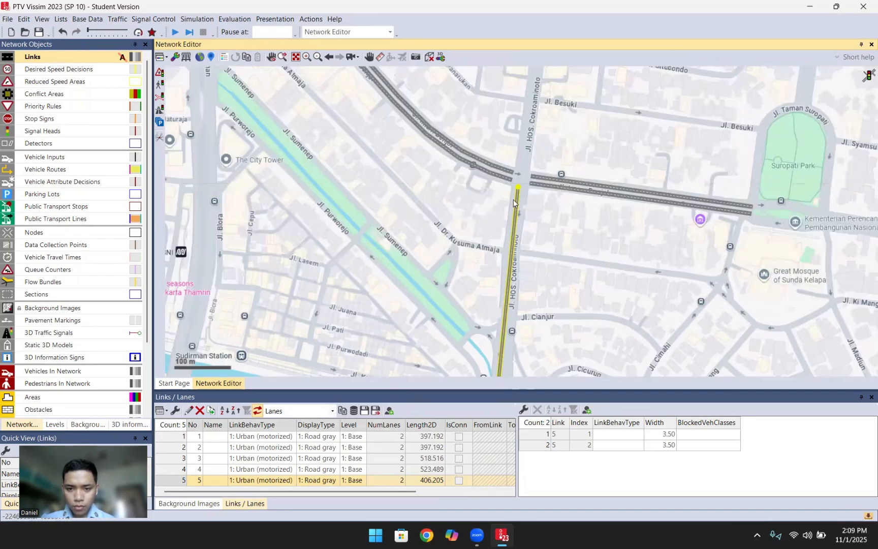
scroll(516, 189, up, 2)
drag(520, 186, 517, 181)
scroll(515, 189, up, 3)
click(546, 247)
- Generate a spline on the Jl. HOS. Cokroaminoto link with 3 intermediate points per segment, keeping the current intermediate points
click(516, 225)
right_click(516, 226)
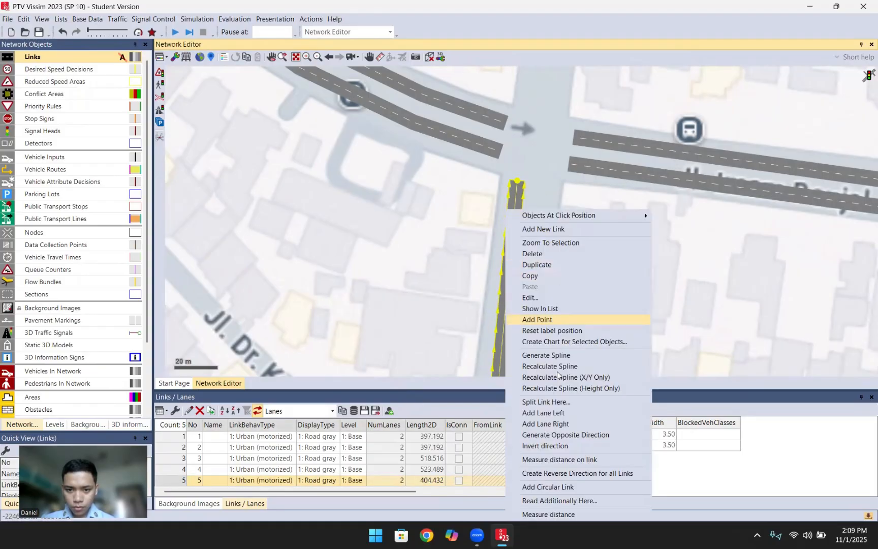
click(556, 361)
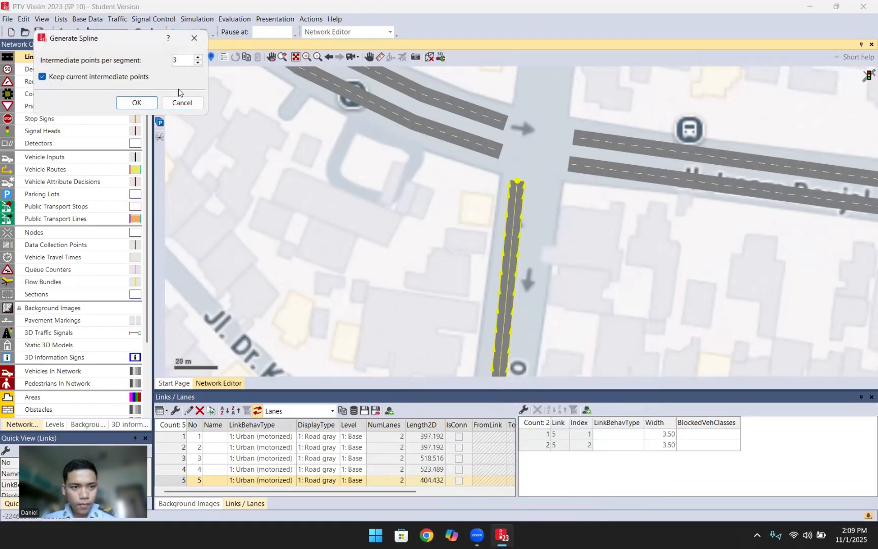
click(141, 108)
- Move the spline point near Jl. Dr. Kusuma Atmaja westward onto the left side of Jl. HOS. Cokroaminoto
drag(581, 315, 577, 149)
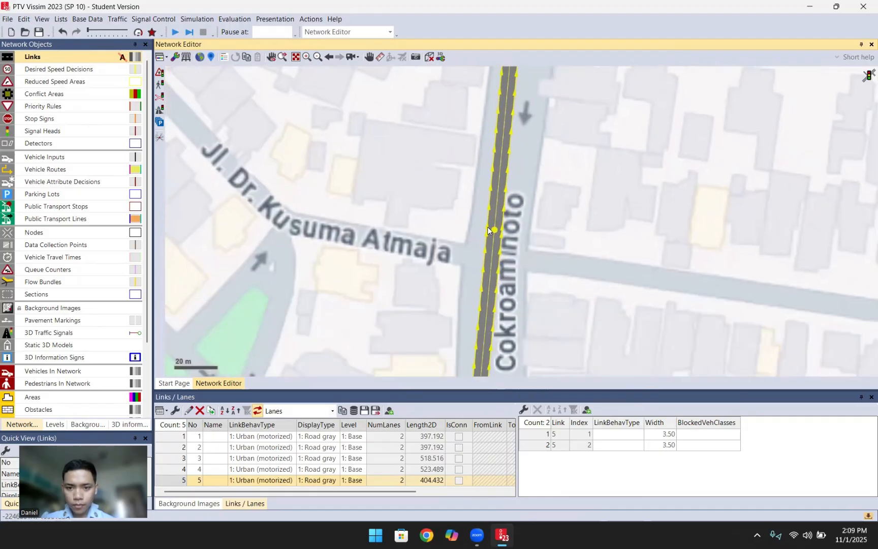
drag(492, 229, 478, 255)
click(606, 258)
drag(597, 331, 623, 92)
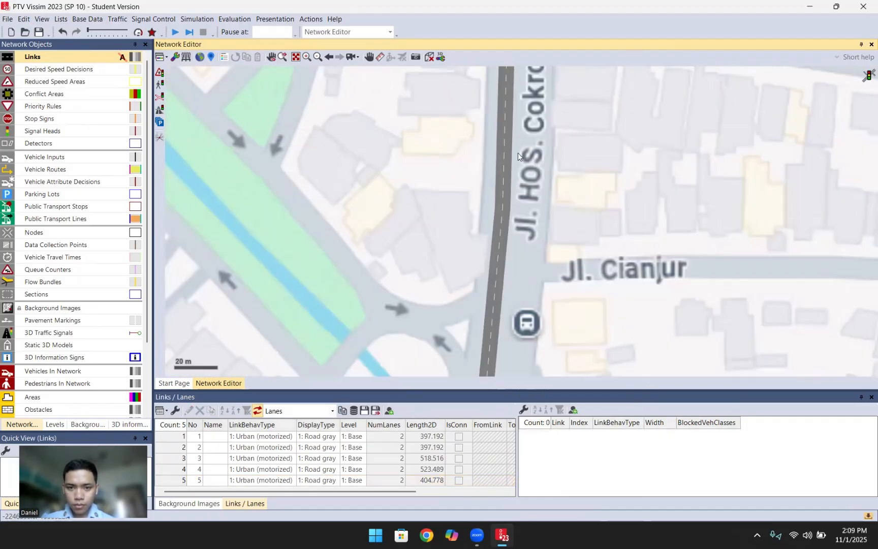
- Shift the two spline points near Jl. Cianjur northward along the Jl. HOS. Cokroaminoto link to follow the road
click(518, 135)
scroll(591, 193, down, 4)
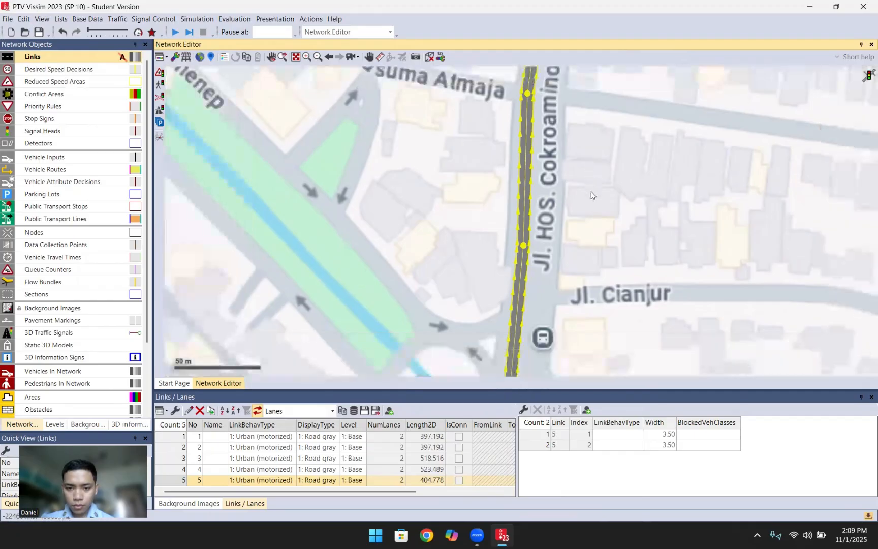
scroll(571, 184, down, 1)
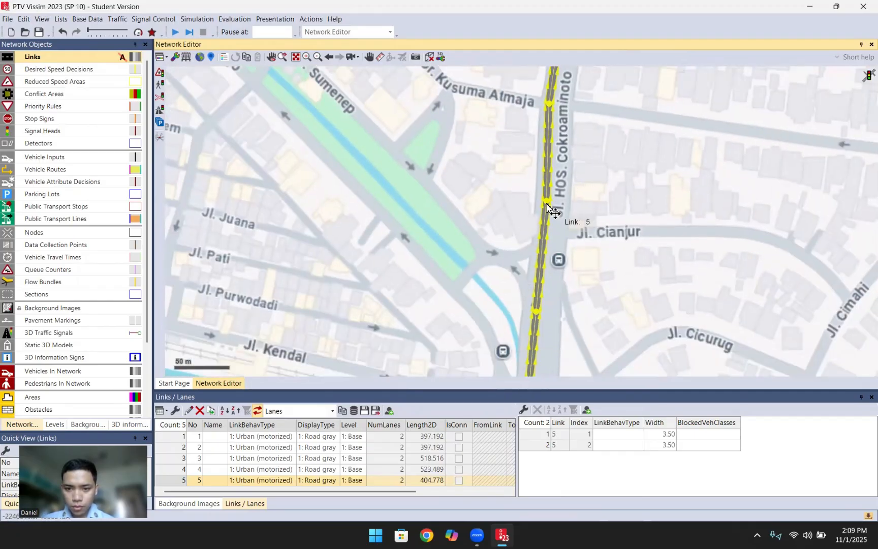
drag(546, 202, 548, 166)
drag(536, 311, 545, 234)
click(604, 229)
drag(620, 192, 640, 91)
click(557, 224)
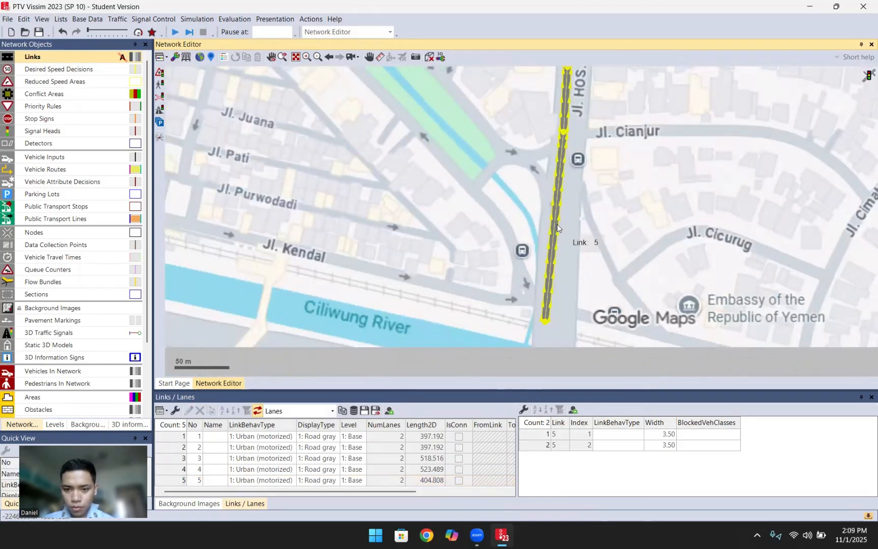
- Generate the opposite direction of the southern Jl. HOS. Cokroaminoto link with 2 lanes
click(594, 247)
drag(625, 149, 609, 277)
drag(616, 170, 615, 281)
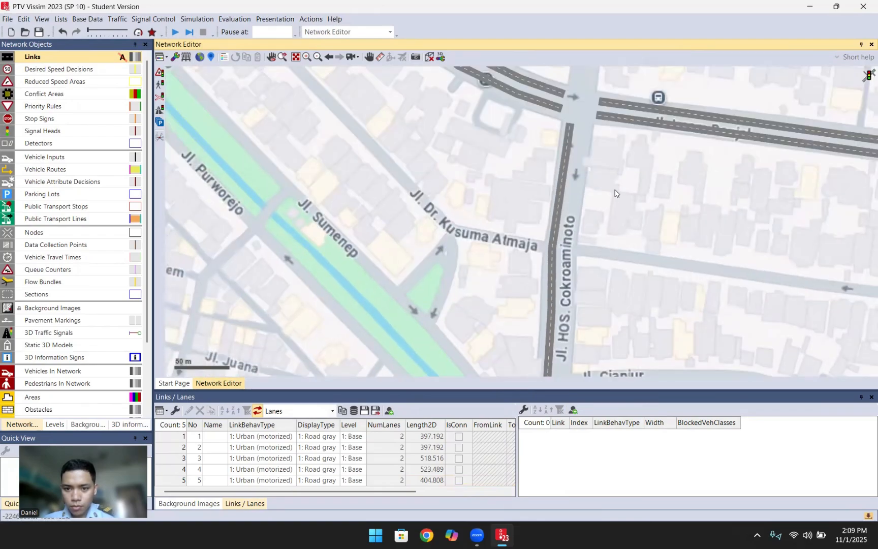
drag(615, 193, 598, 255)
scroll(561, 220, down, 1)
right_click(551, 204)
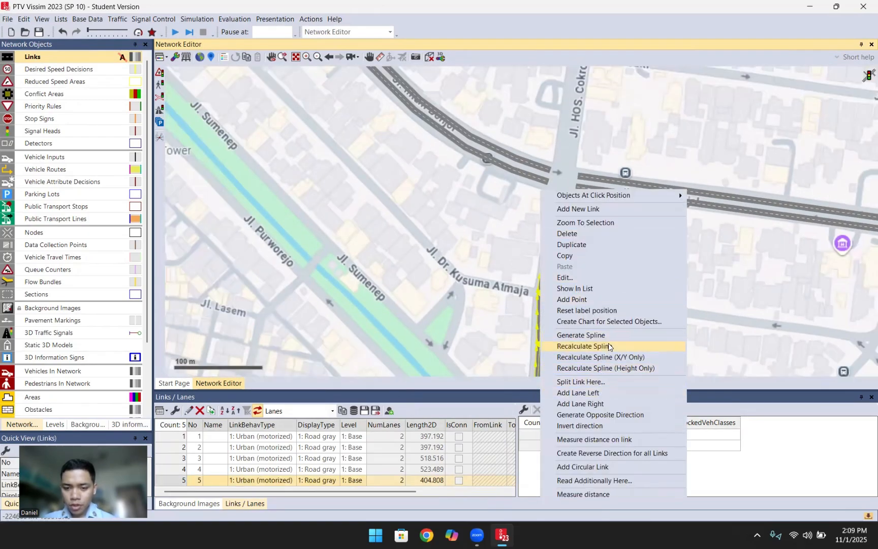
click(609, 415)
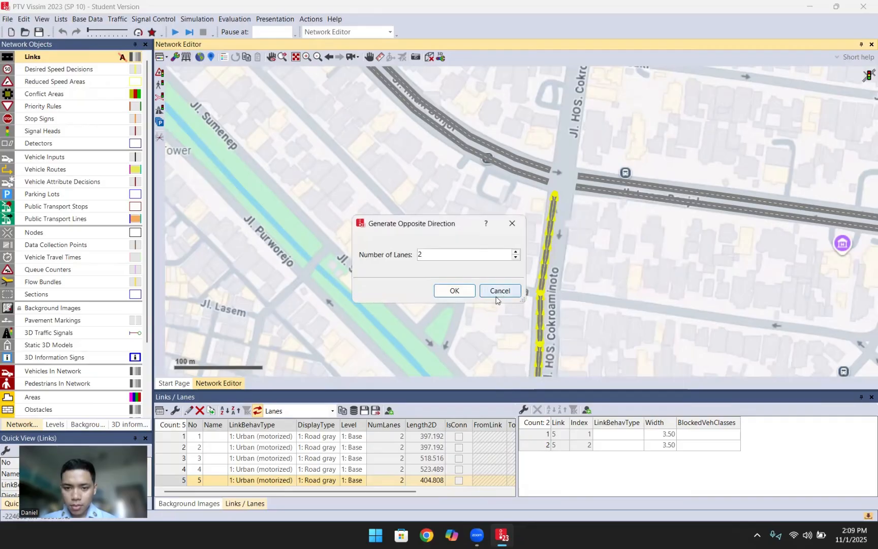
key(Return)
- Move the opposite-direction link slightly east to separate it from the original Jl. HOS. Cokroaminoto link
scroll(552, 242, up, 2)
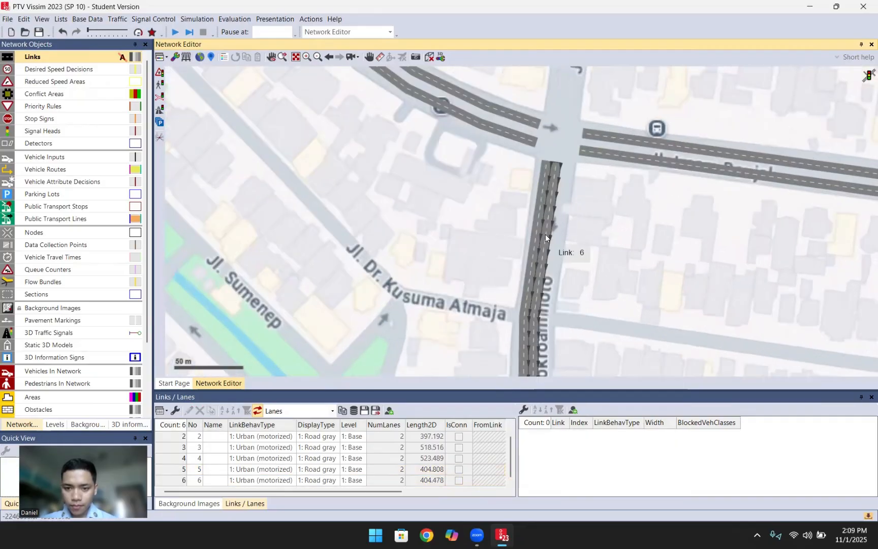
drag(543, 240, 552, 242)
click(590, 245)
- Adjust the southern ends of both Jl. HOS. Cokroaminoto links near the Ciliwung River, bringing them to about 403 m and 402 m long
drag(570, 296, 649, 53)
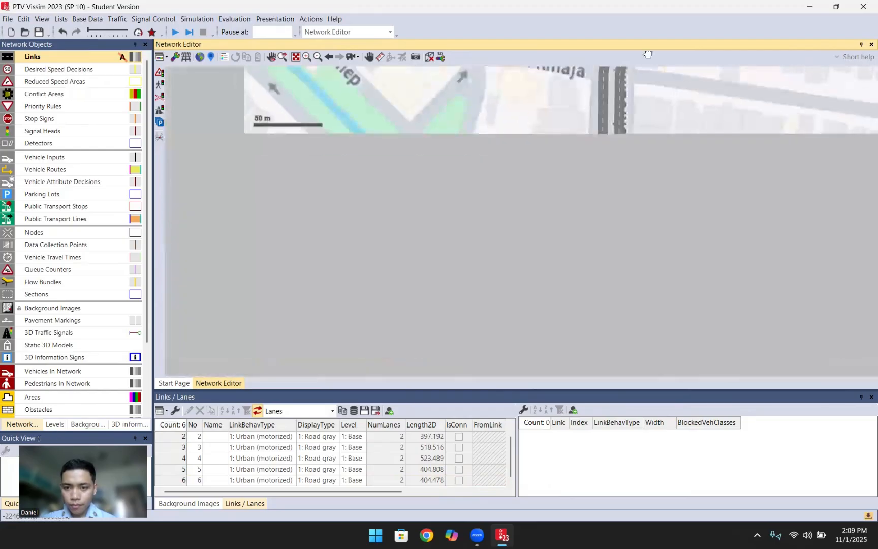
drag(679, 260, 646, 119)
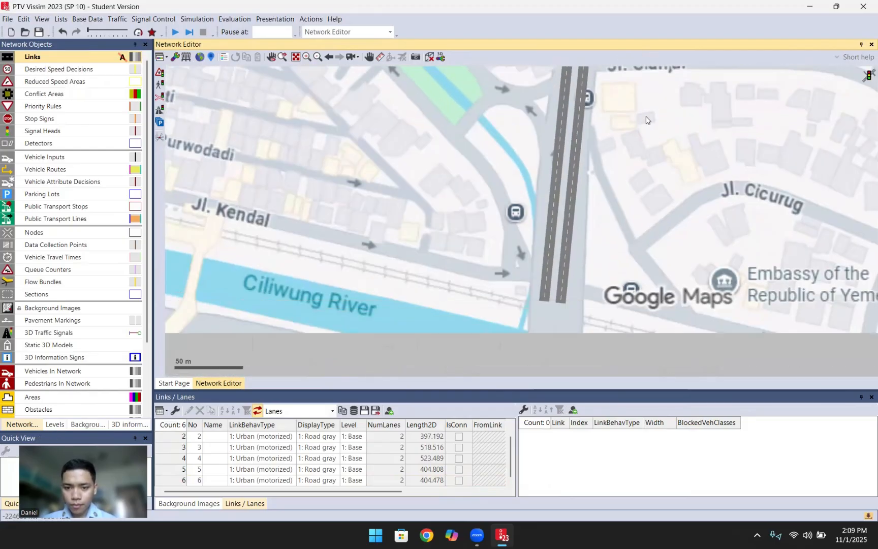
click(570, 269)
mouse_move(564, 300)
mouse_down()
mouse_move(572, 302)
mouse_move(549, 298)
mouse_up()
click(546, 301)
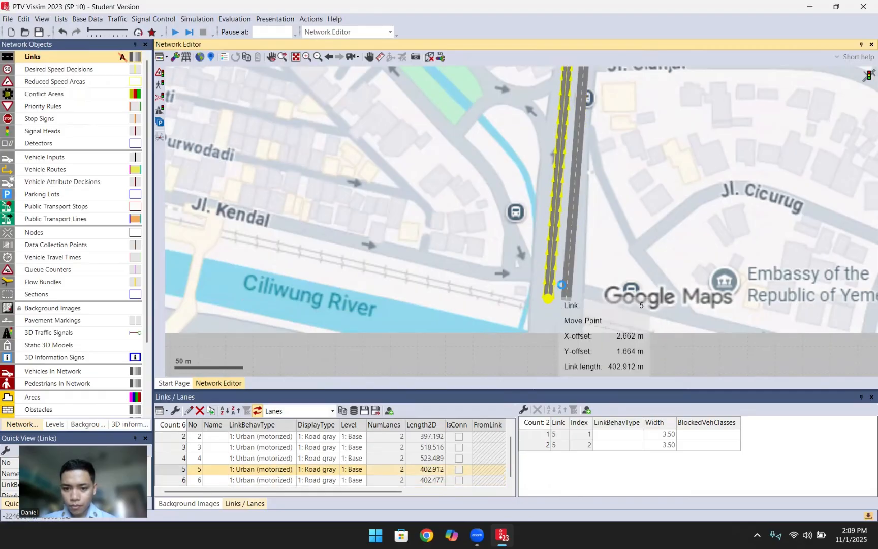
- Add a new 2-lane link about 10 m long on Jl. HOS. Cokroaminoto between Jl. Imam Bonjol and Jl. Besuki
click(643, 149)
drag(643, 149, 629, 324)
drag(636, 247, 581, 386)
drag(588, 252, 583, 288)
scroll(583, 288, down, 1)
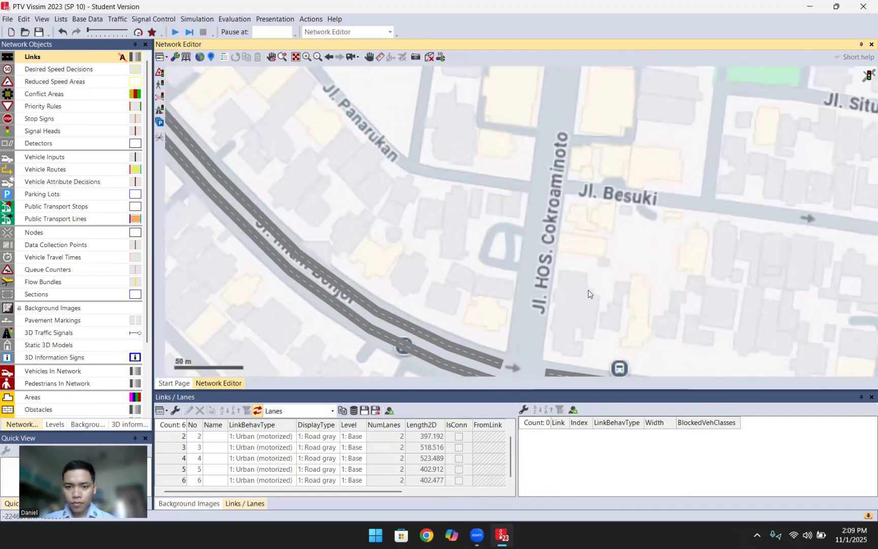
right_click(547, 240)
click(565, 249)
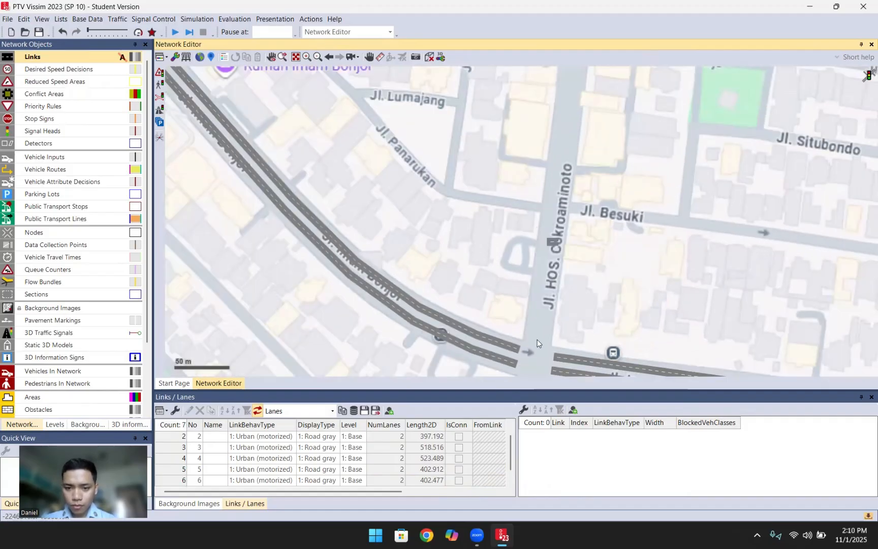
click(441, 452)
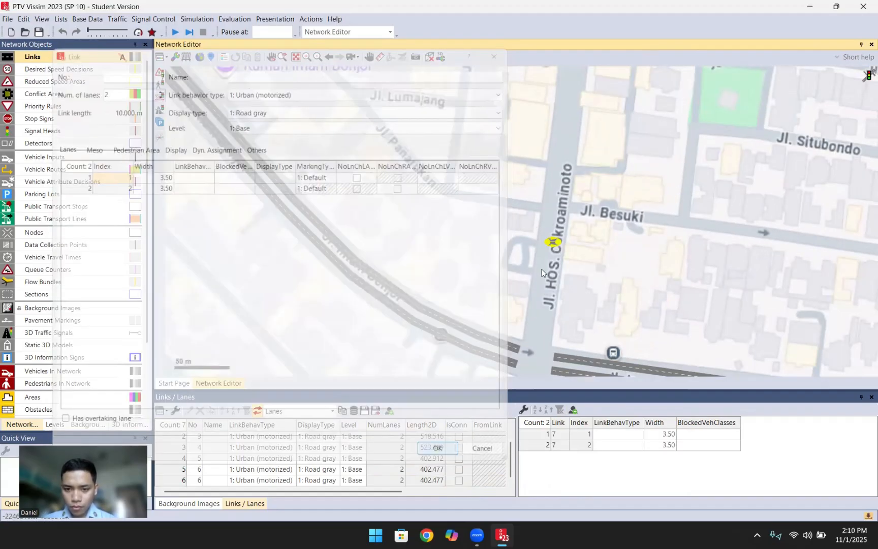
- Stretch the new link from the Jl. Imam Bonjol intersection north past Jl. Besuki, to about 398 m long
drag(549, 251, 544, 343)
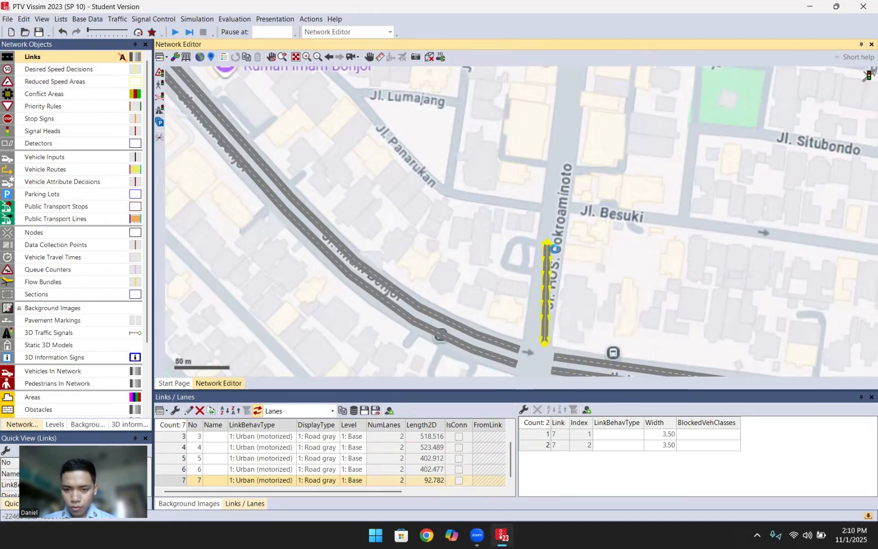
drag(548, 245, 577, 99)
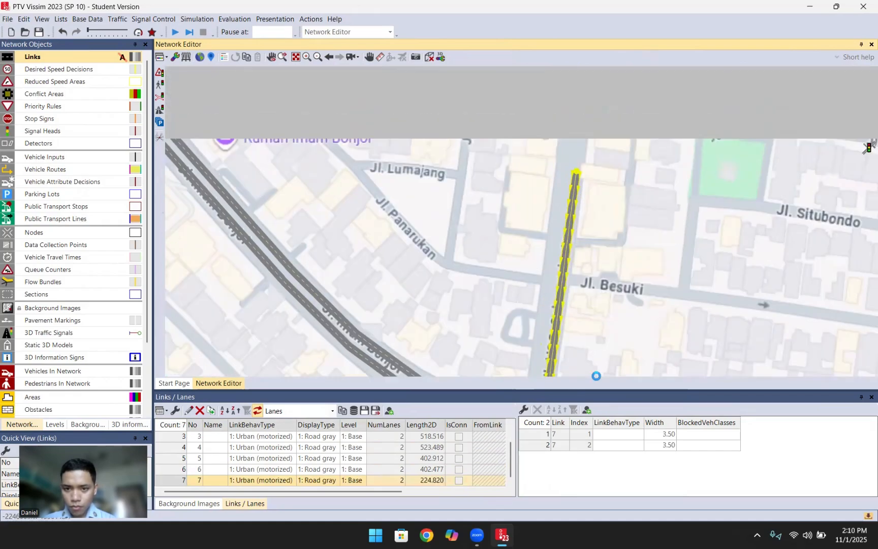
drag(576, 175, 603, 242)
- Adjust the northern Jl. HOS. Cokroaminoto link's southern end at the Jl. Imam Bonjol intersection, bringing its length to about 396 m
click(646, 299)
drag(651, 369, 658, 180)
mouse_move(647, 229)
mouse_down()
mouse_move(654, 139)
mouse_move(667, 118)
mouse_up()
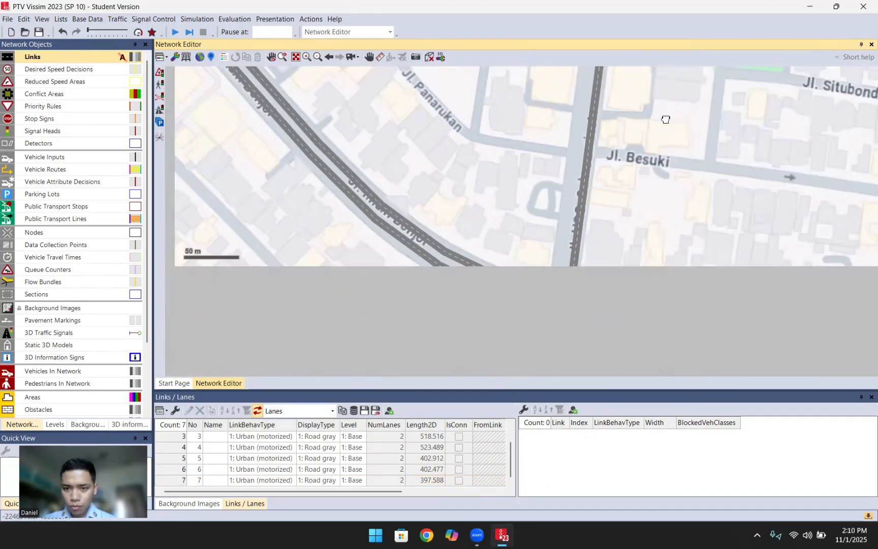
drag(600, 284, 608, 202)
click(584, 199)
scroll(575, 216, up, 2)
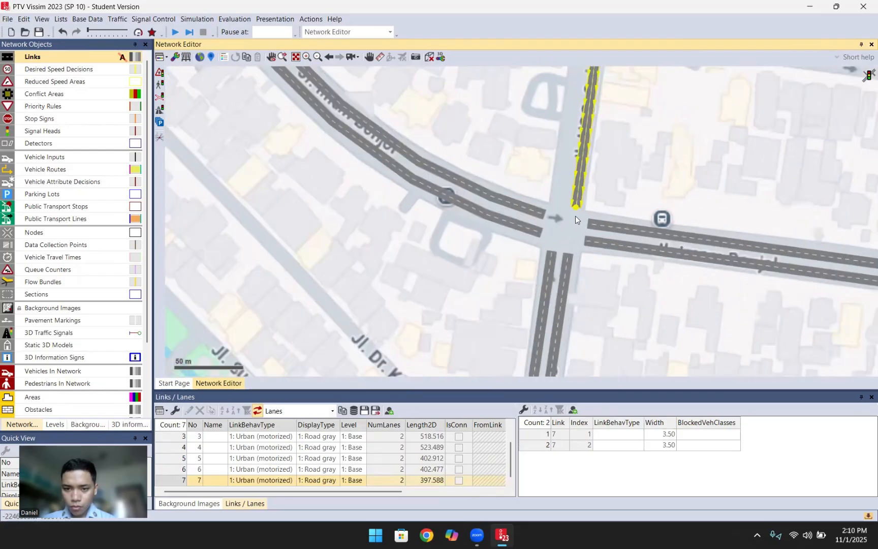
drag(579, 204, 580, 212)
click(598, 187)
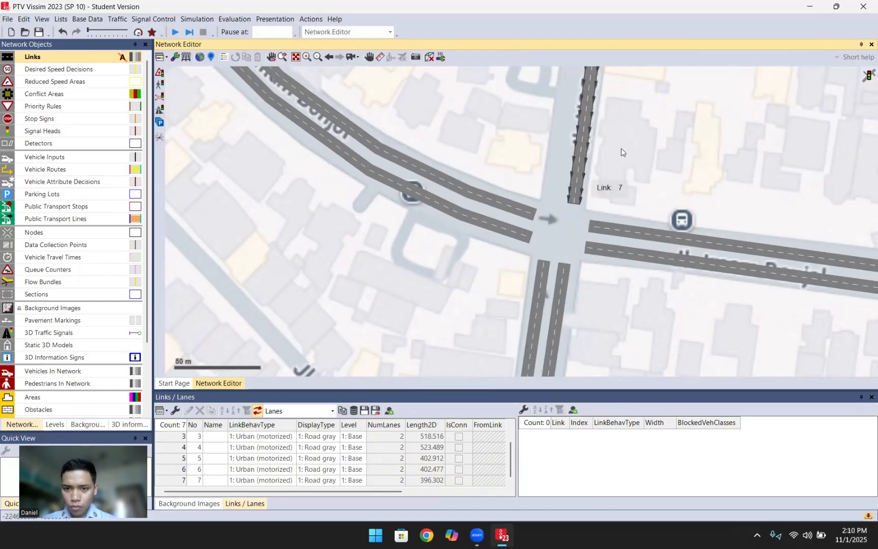
- Generate a 2-lane opposite direction for the northern Jl. HOS. Cokroaminoto link and move it onto the road's western side
drag(620, 150, 626, 245)
right_click(593, 184)
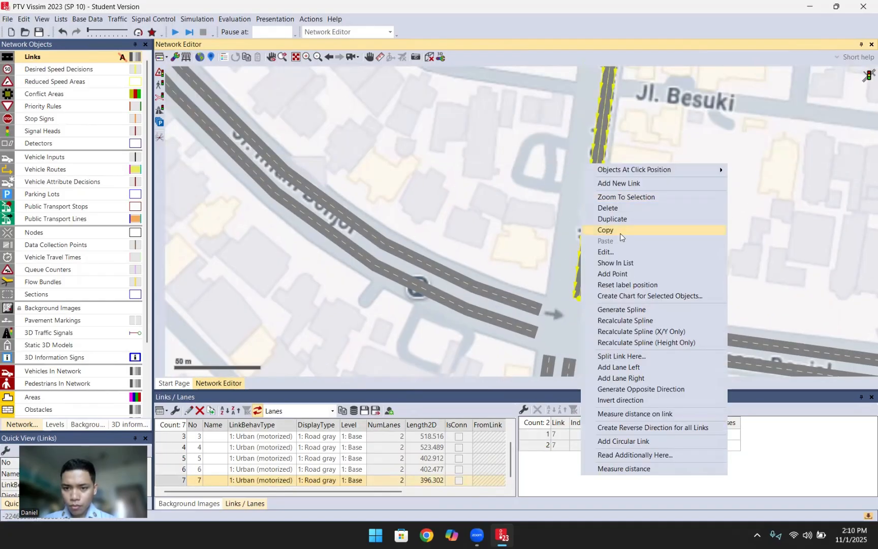
click(653, 390)
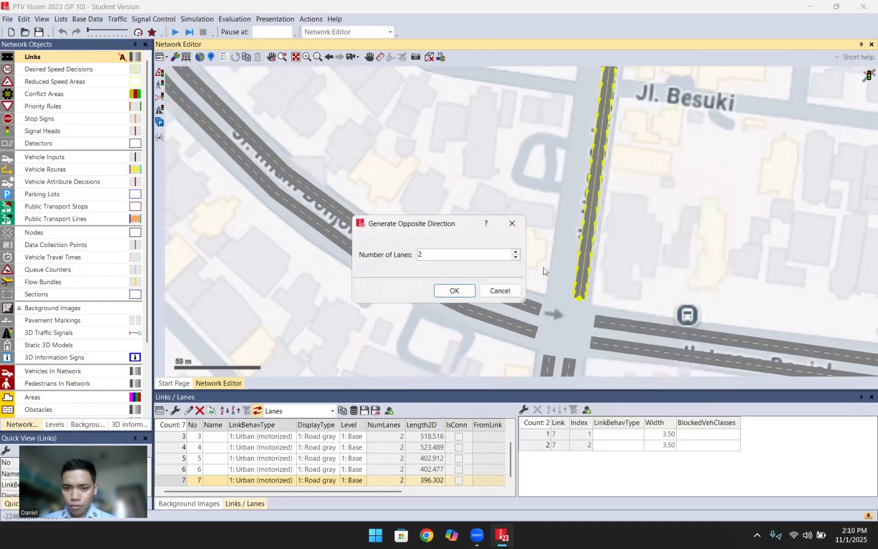
click(472, 290)
drag(581, 217, 570, 209)
click(647, 183)
- Examine the new links along northern Jl. HOS. Cokroaminoto and the link ends at the Jl. Imam Bonjol intersection
drag(665, 190, 630, 370)
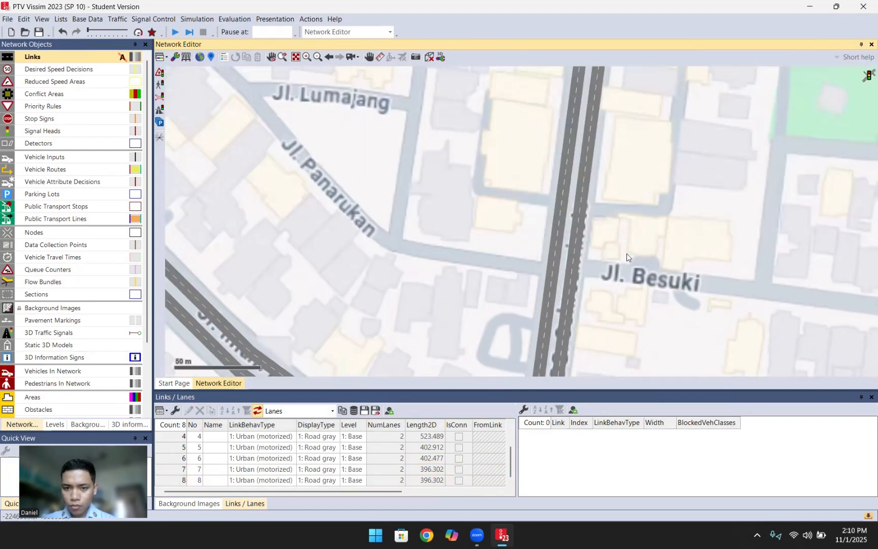
scroll(626, 253, down, 2)
scroll(631, 276, up, 2)
drag(635, 247, 629, 147)
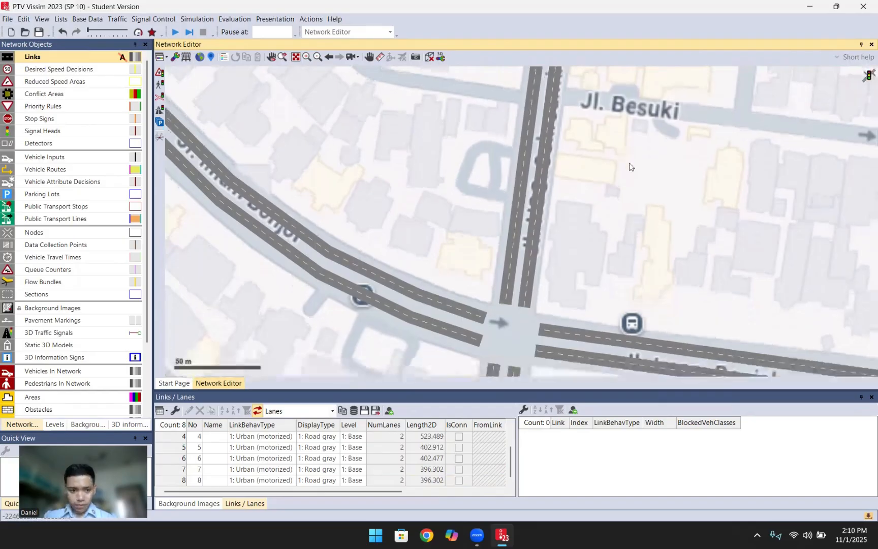
drag(621, 212, 623, 179)
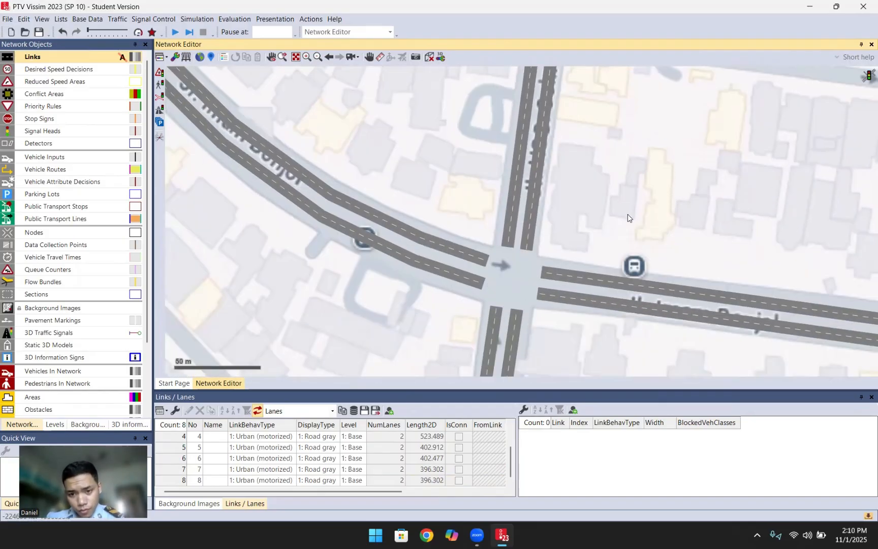
drag(628, 214, 629, 192)
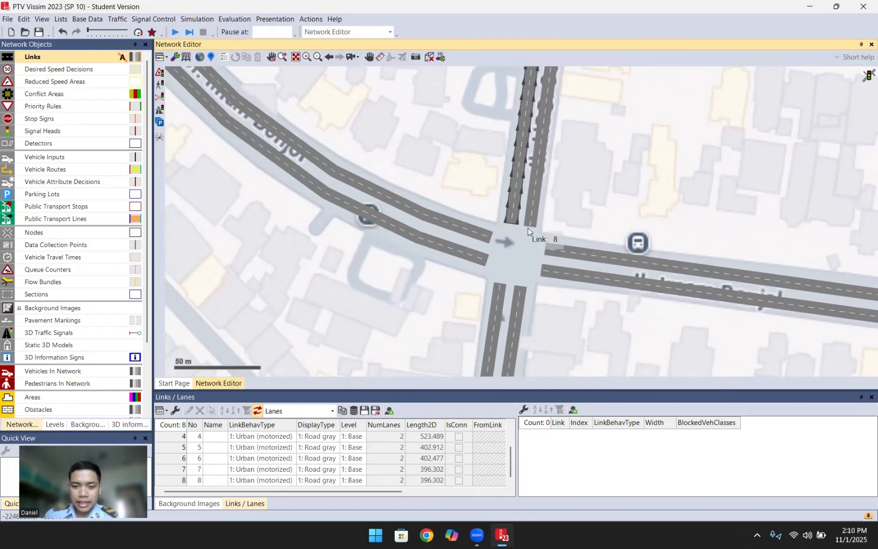
scroll(512, 214, down, 1)
scroll(512, 214, up, 5)
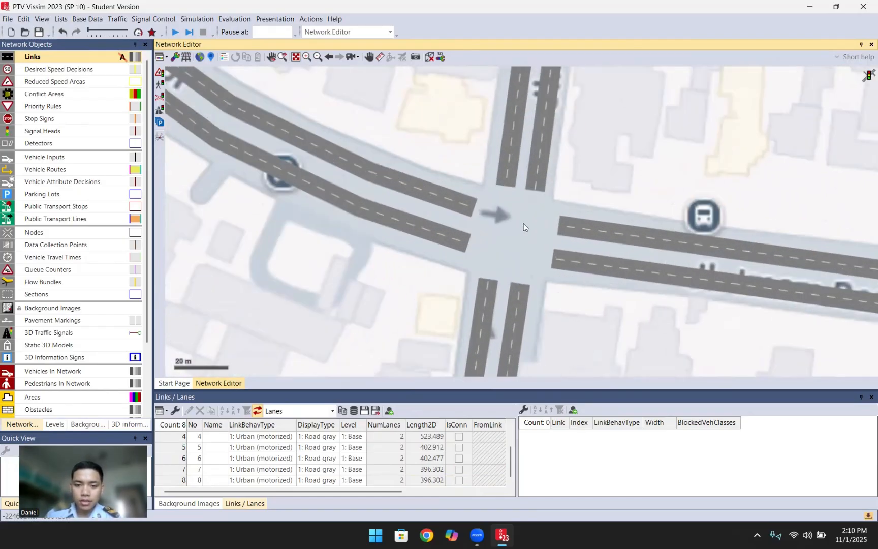
scroll(530, 239, down, 1)
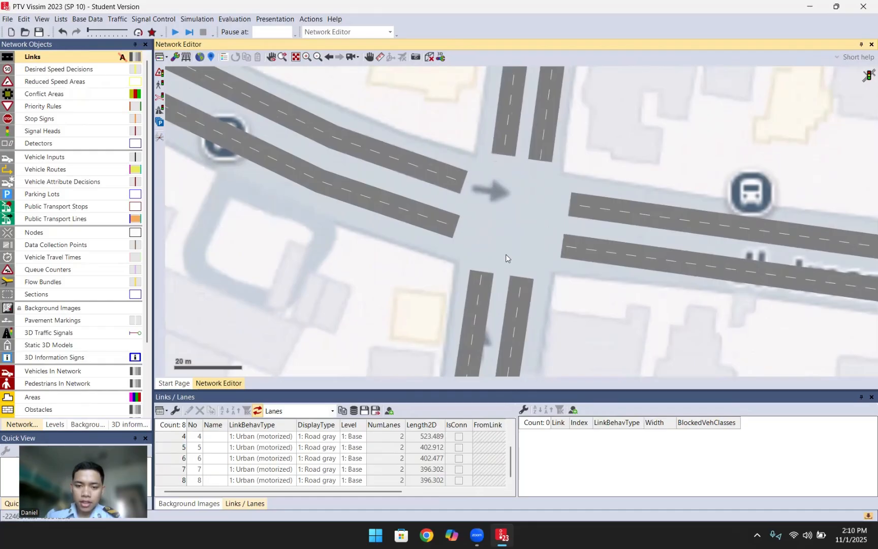
click(480, 289)
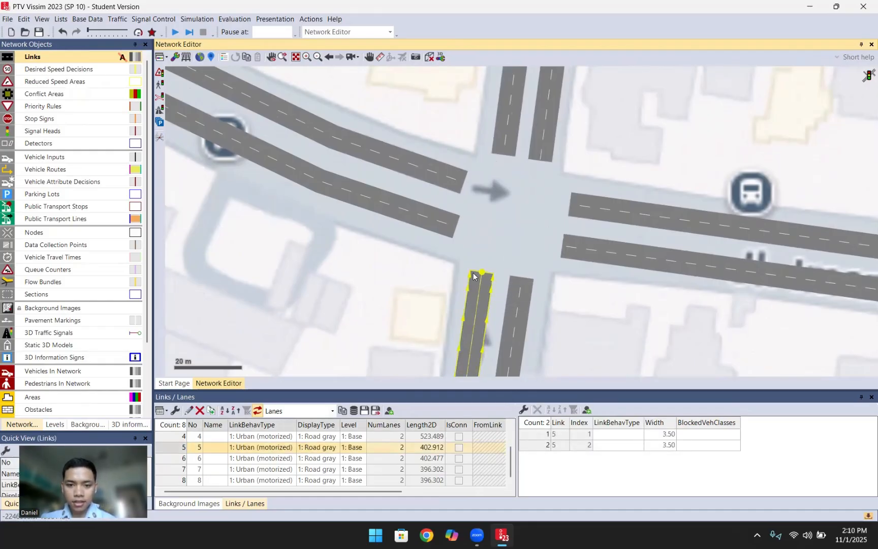
click(475, 265)
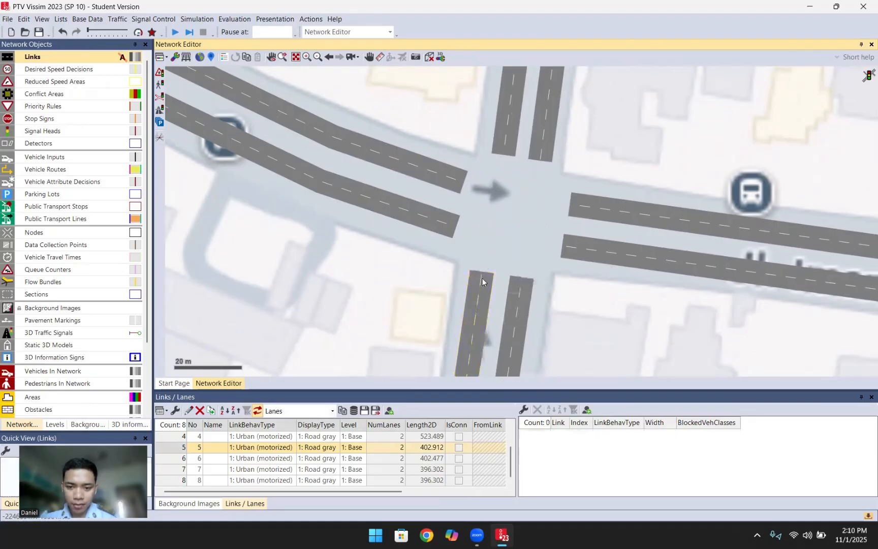
click(481, 280)
mouse_move(481, 275)
mouse_down()
mouse_move(491, 239)
mouse_move(481, 246)
mouse_move(455, 227)
mouse_up()
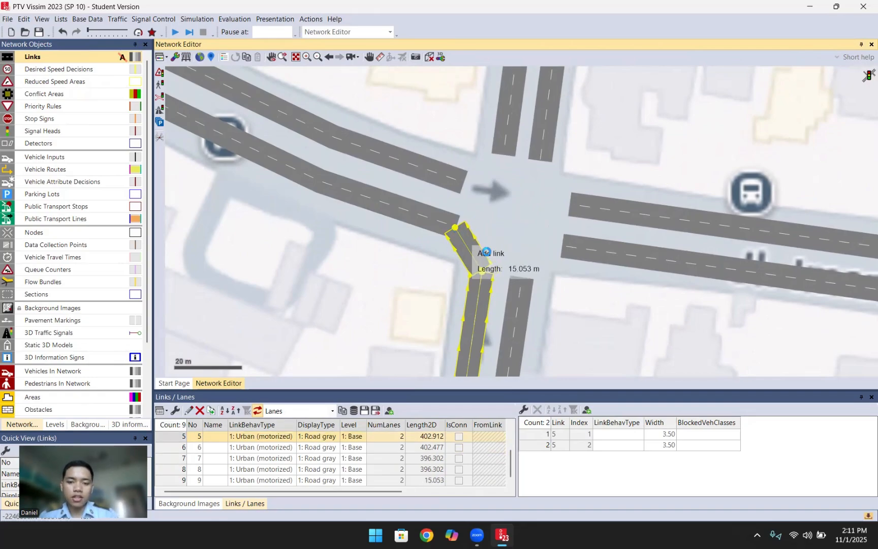
key(ctrl+z)
- Connect both lanes of northbound Jl. HOS. Cokroaminoto link 5 to westbound Jl. Imam Bonjol link 4 with a connector using 5 intermediate points
scroll(489, 259, up, 3)
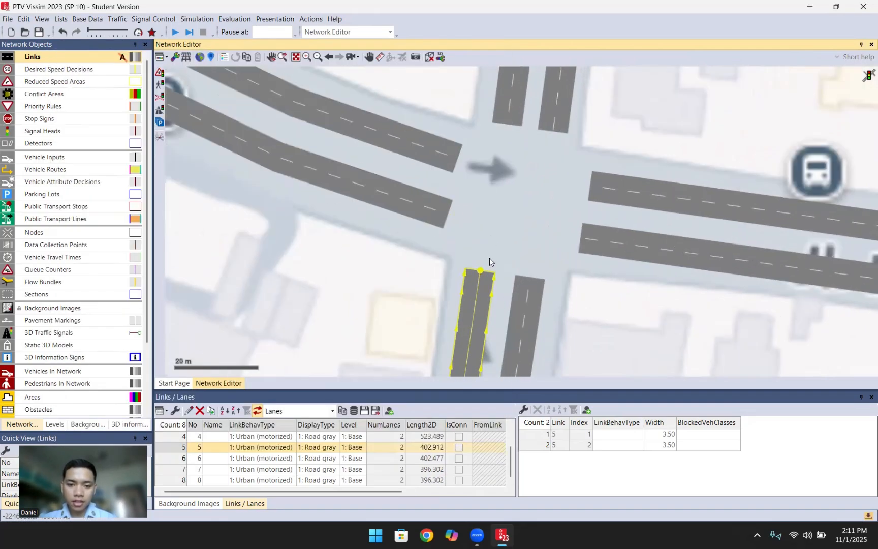
scroll(486, 262, up, 1)
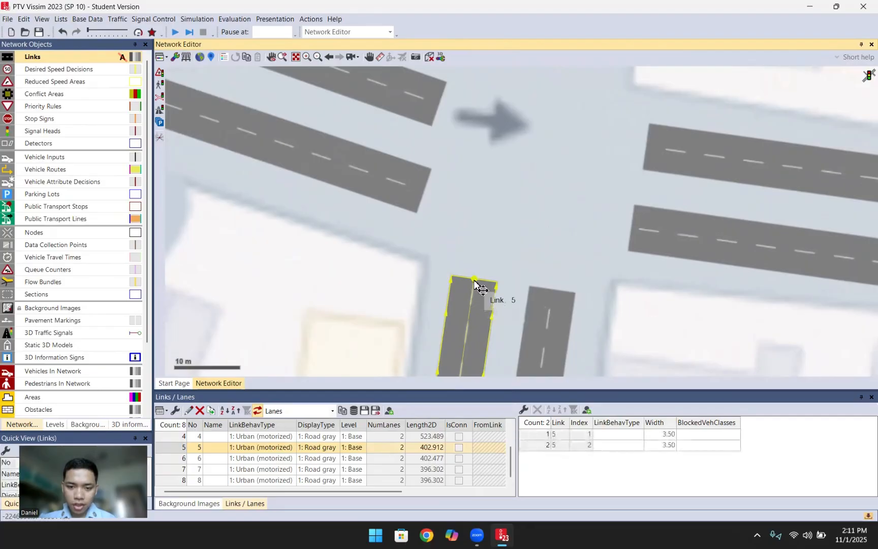
drag(473, 273, 474, 271)
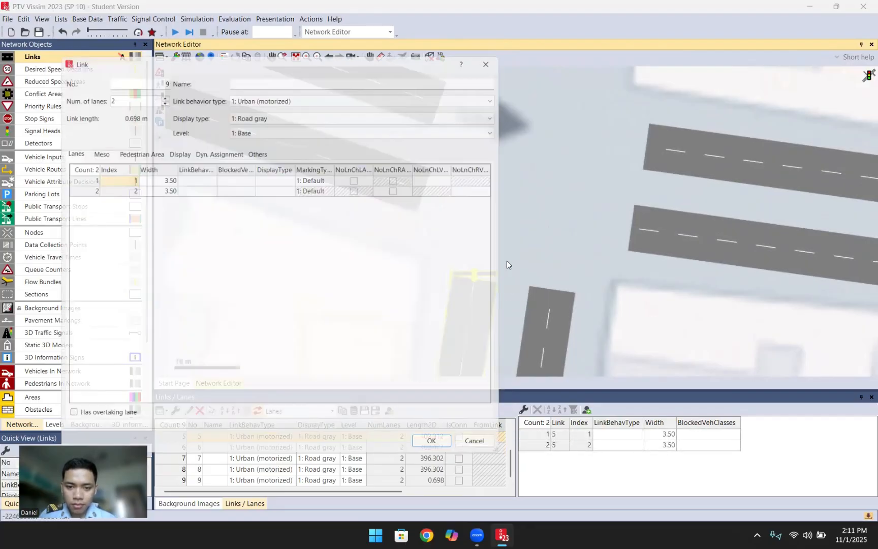
key(Escape)
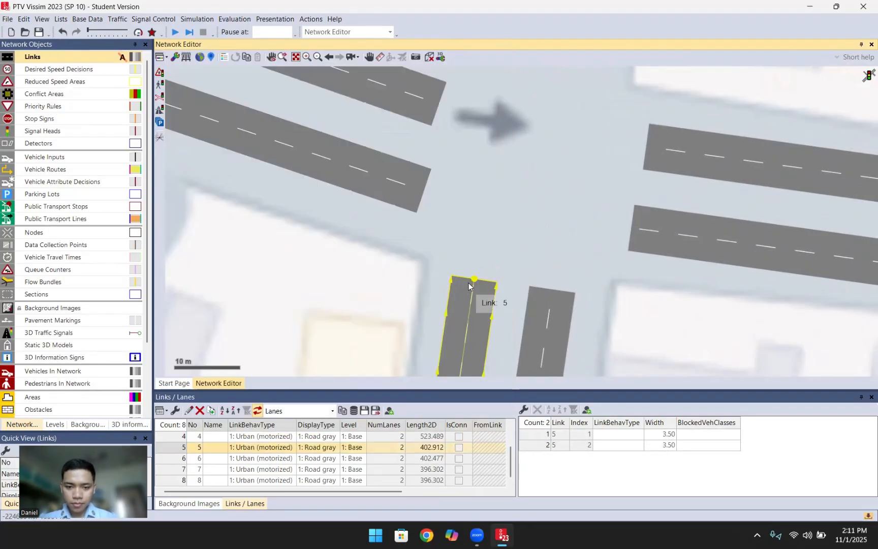
drag(476, 274, 424, 189)
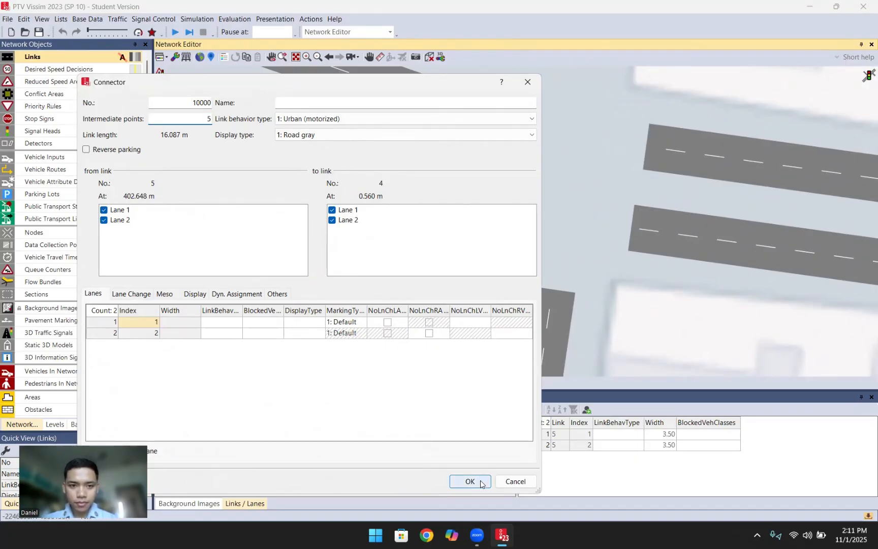
key(Return)
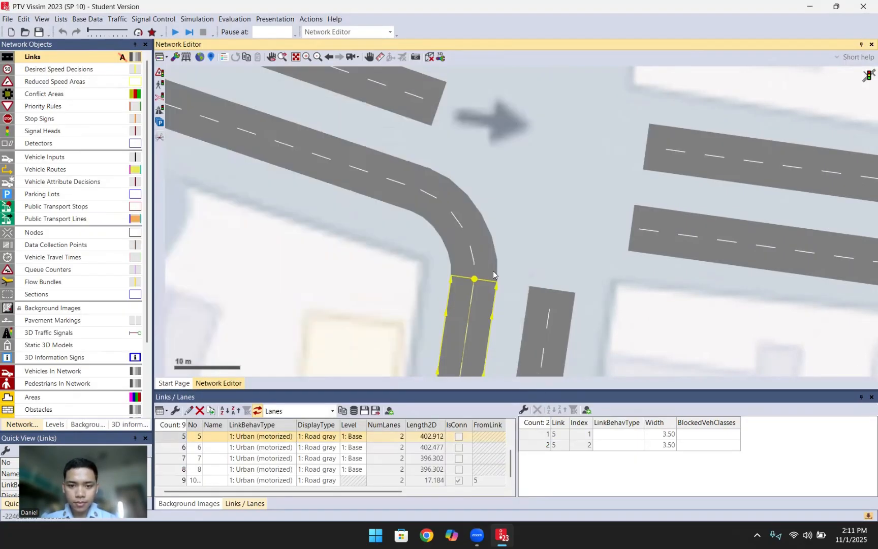
- Connect both lanes of northbound link 5 straight across the intersection to link 8 with a connector using 5 intermediate points
drag(547, 169, 535, 188)
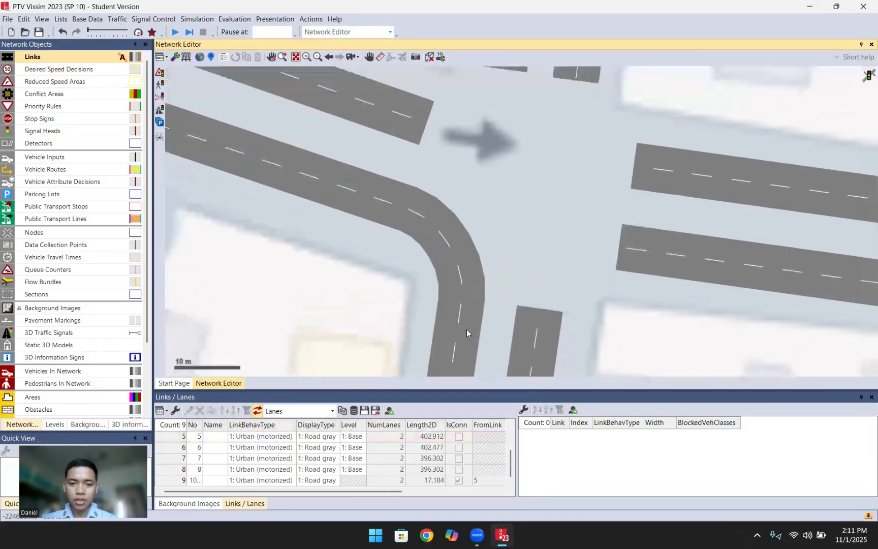
click(467, 329)
drag(492, 213, 480, 241)
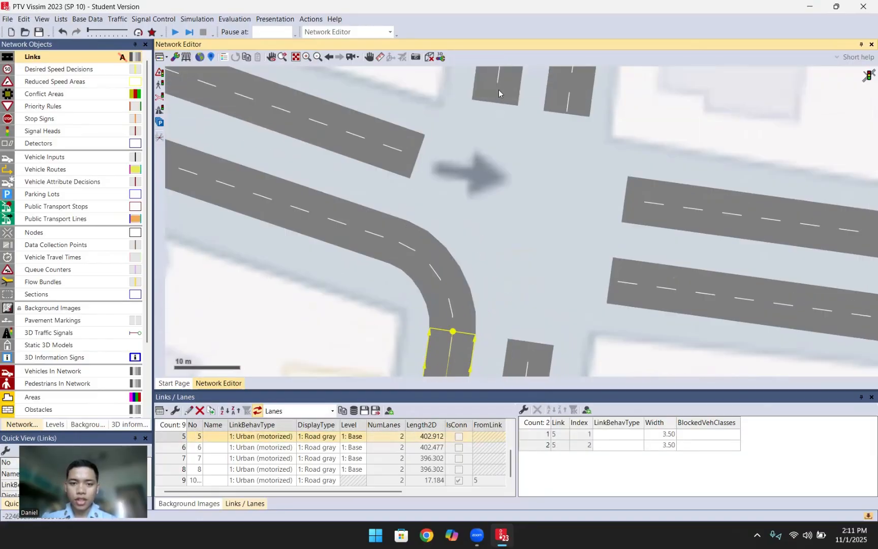
scroll(491, 179, down, 2)
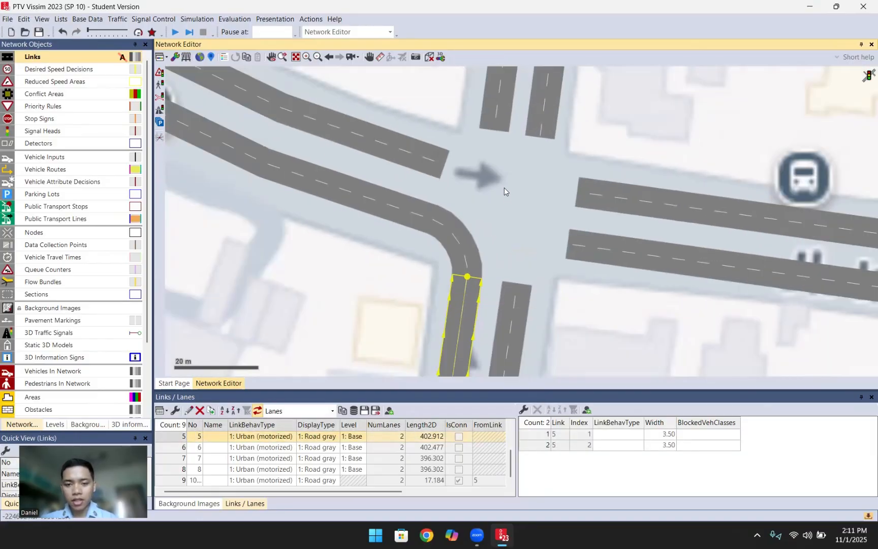
drag(504, 188, 486, 228)
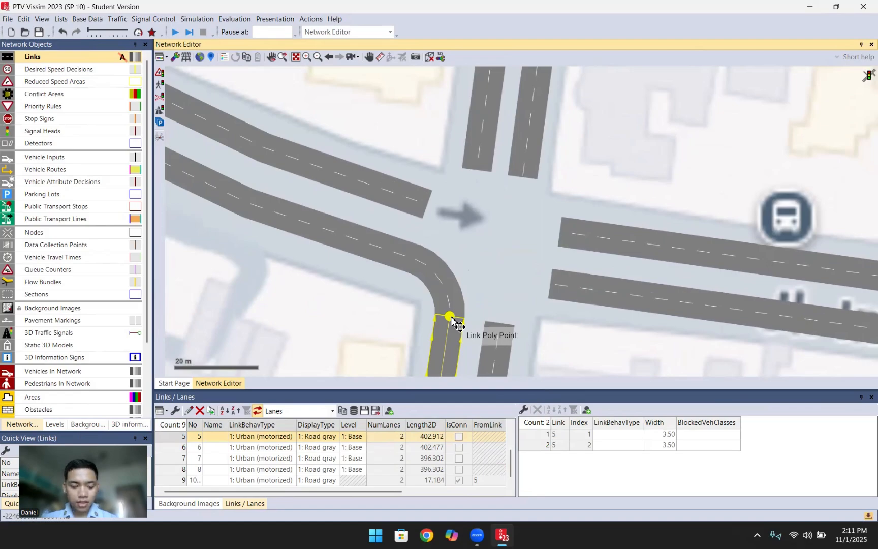
drag(452, 321, 476, 168)
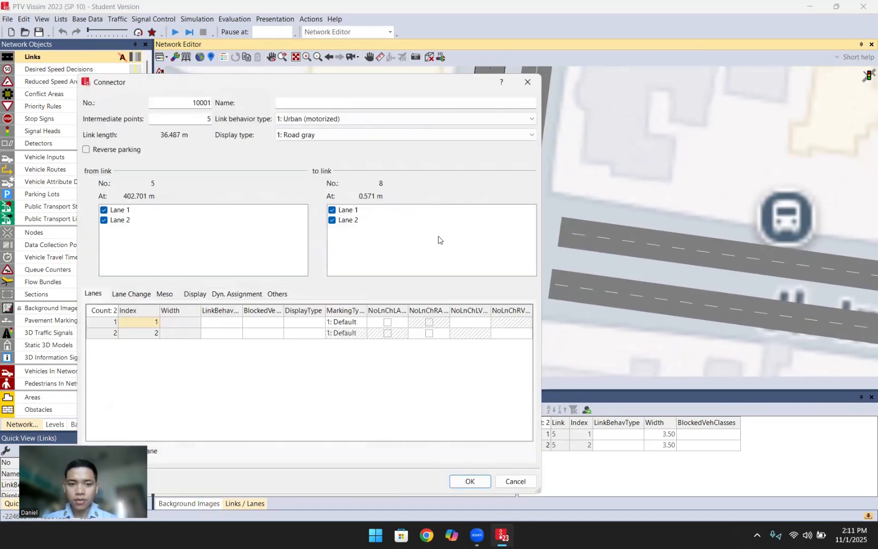
click(469, 483)
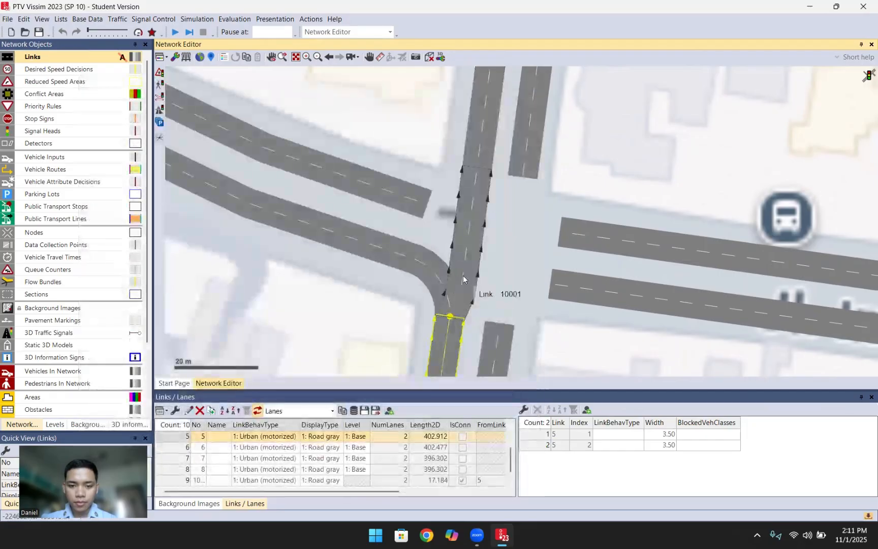
- Reposition the intermediate points of the connector from link 5 to link 8 so it runs smoothly, with a length of about 36.3 m
mouse_move(459, 292)
mouse_down()
mouse_move(464, 255)
mouse_move(456, 294)
mouse_up()
scroll(462, 275, up, 2)
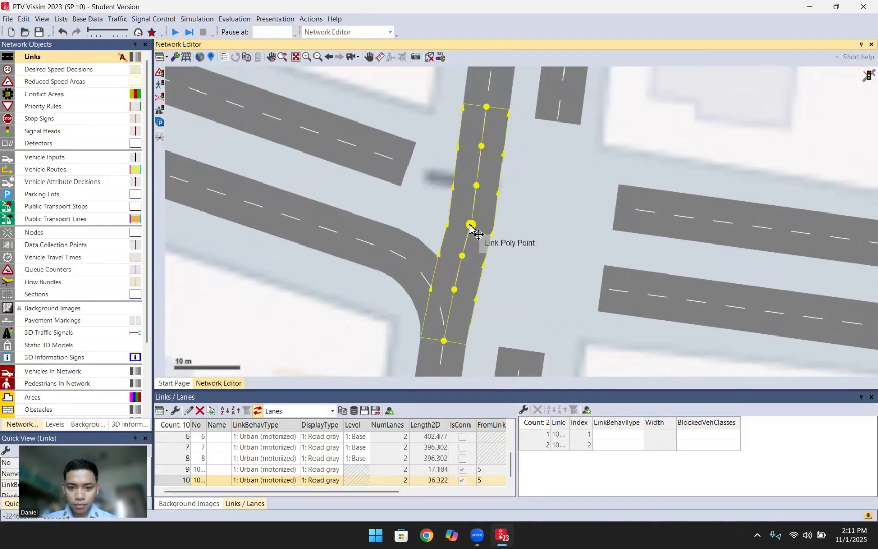
drag(471, 227, 466, 224)
drag(475, 186, 474, 183)
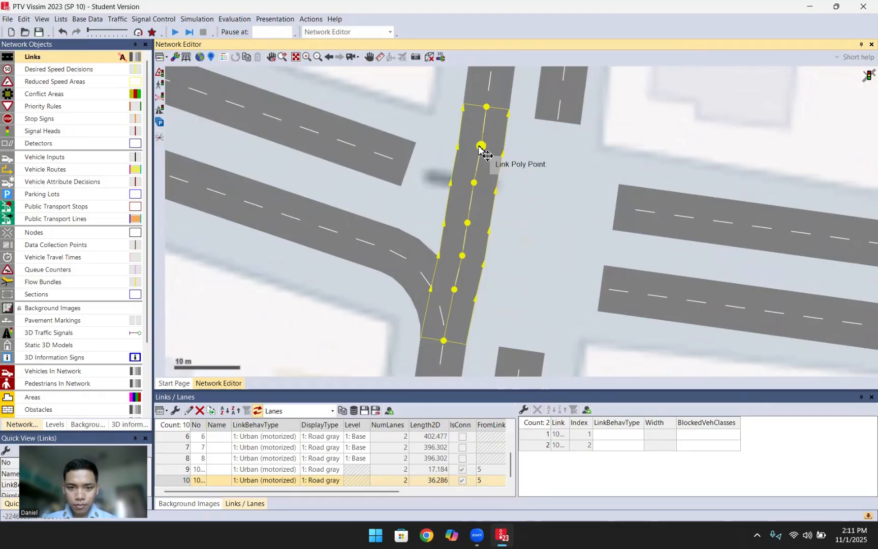
drag(479, 148, 479, 145)
scroll(481, 233, down, 1)
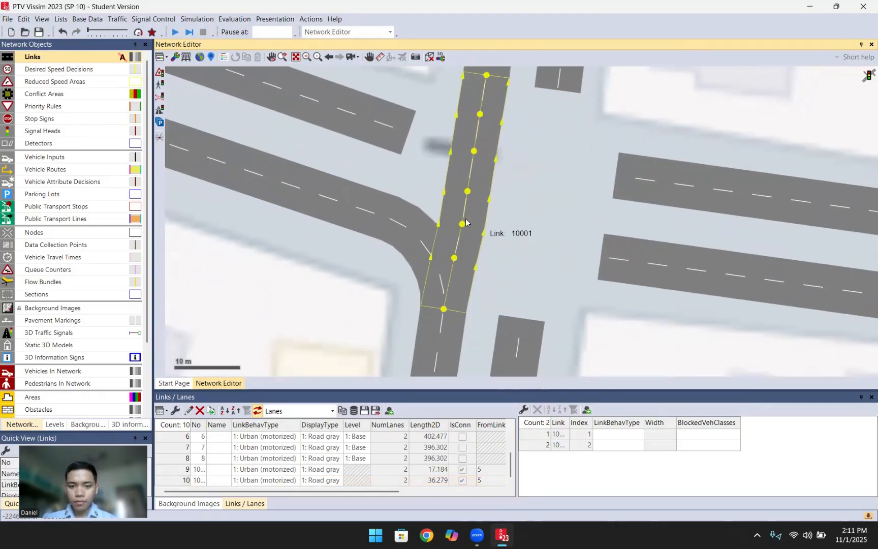
drag(466, 222, 462, 221)
click(480, 311)
click(441, 307)
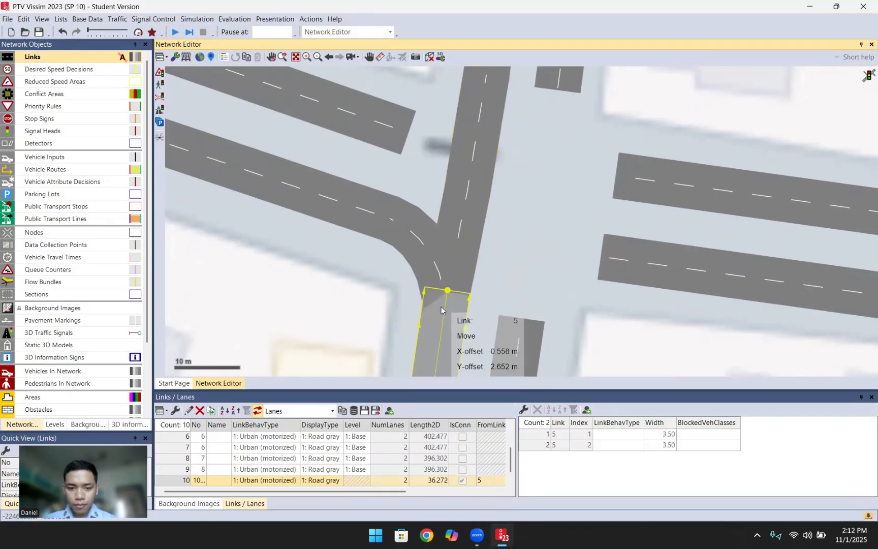
click(516, 293)
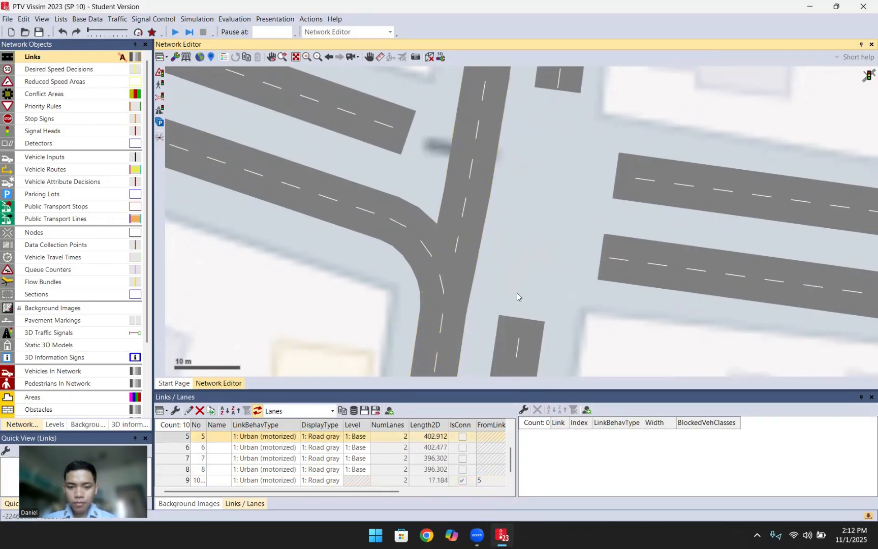
click(439, 338)
mouse_move(443, 308)
mouse_down()
mouse_move(492, 247)
mouse_move(601, 182)
mouse_move(622, 173)
mouse_move(630, 179)
mouse_move(628, 170)
mouse_move(632, 178)
mouse_move(627, 172)
mouse_up()
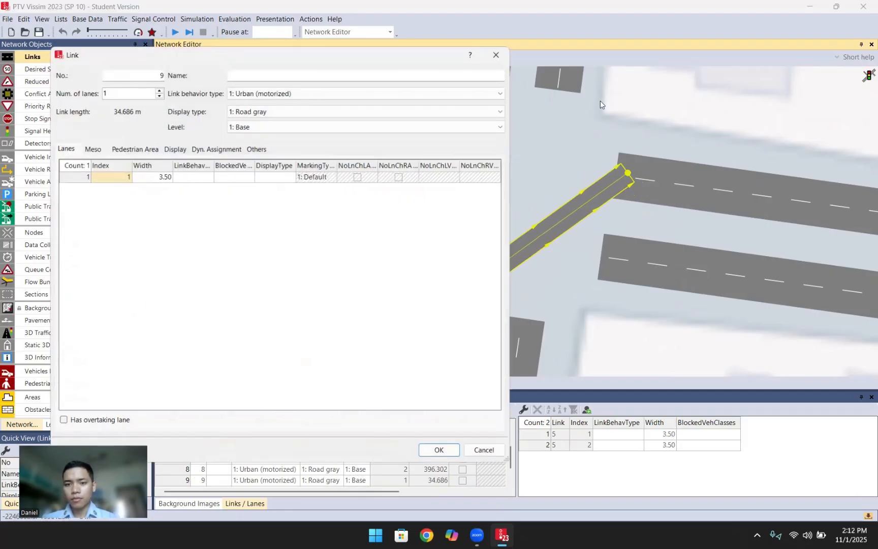
click(497, 55)
- Pull back the intersection ends of links 2 and 6, bringing their lengths to about 396 m and 401 m
click(649, 176)
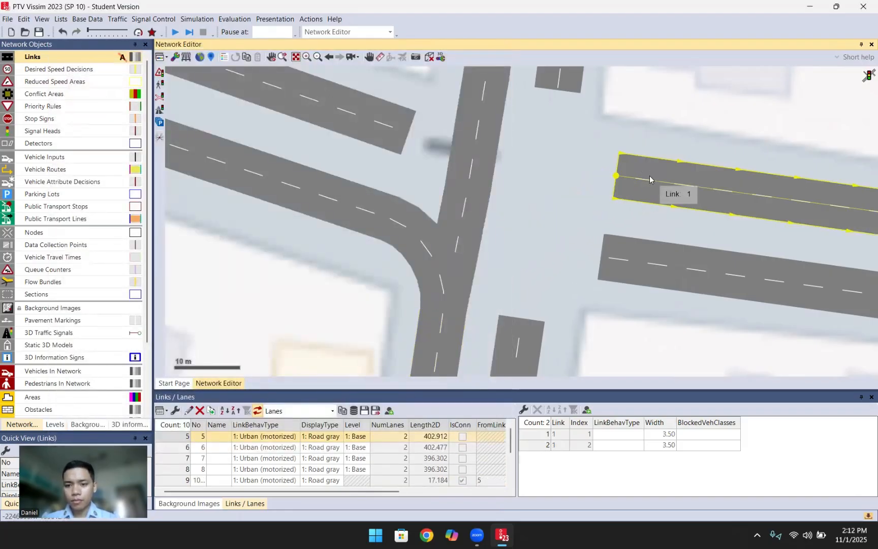
click(643, 251)
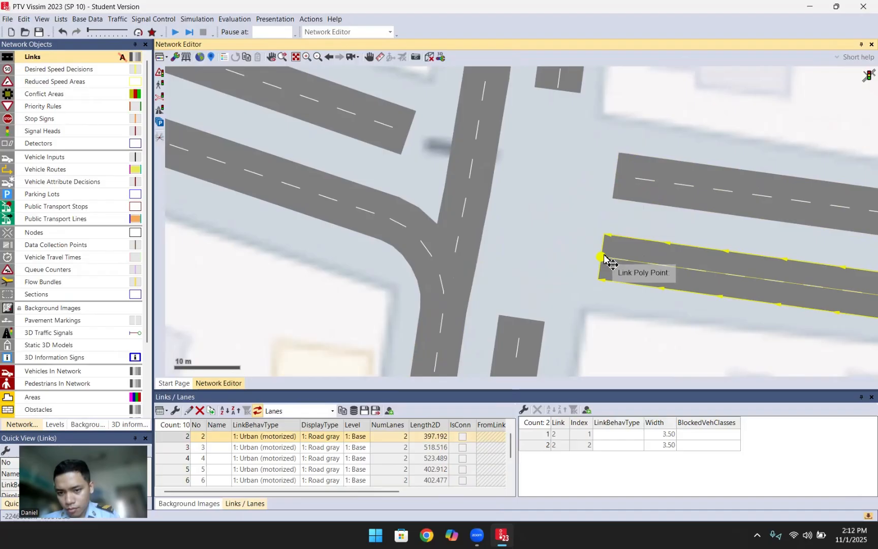
drag(605, 259, 606, 260)
click(516, 324)
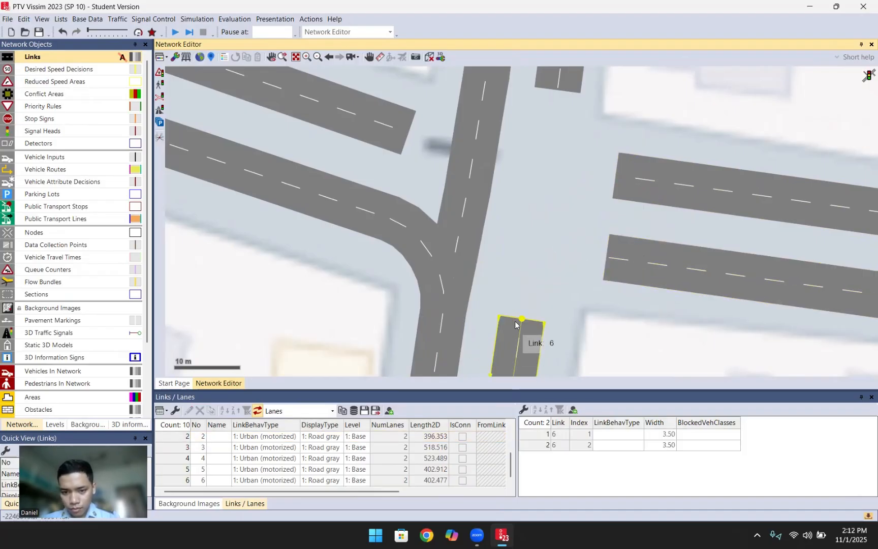
drag(521, 319, 519, 327)
click(513, 279)
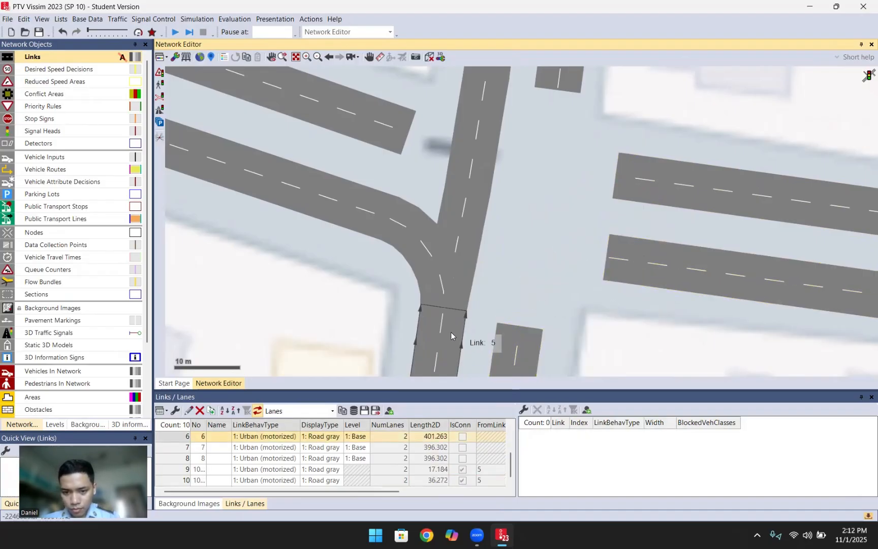
- Pull back the intersection end of northbound link 5, bringing its length to about 402 m
click(445, 312)
drag(444, 308, 618, 174)
key(Escape)
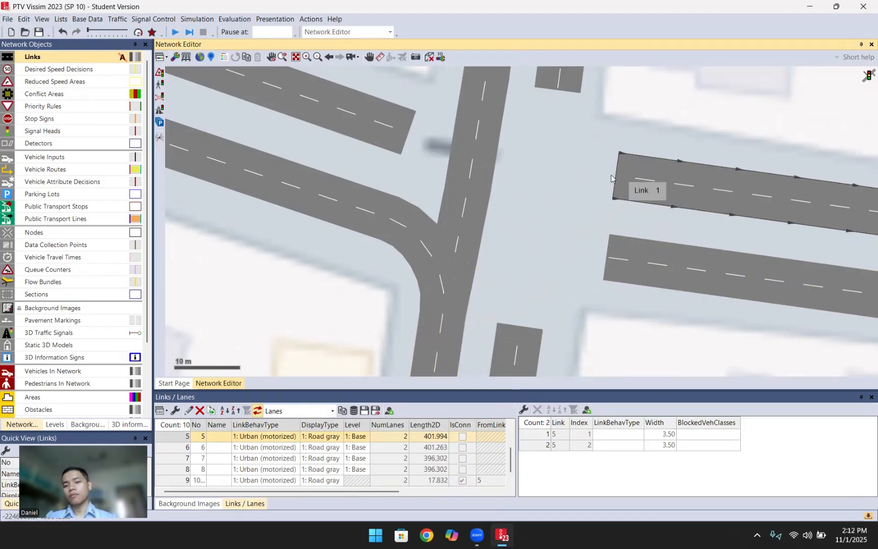
- Connect both lanes of eastbound Jl. Imam Bonjol link 3 straight ahead to link 1 with a connector using 3 intermediate points
drag(408, 133, 617, 176)
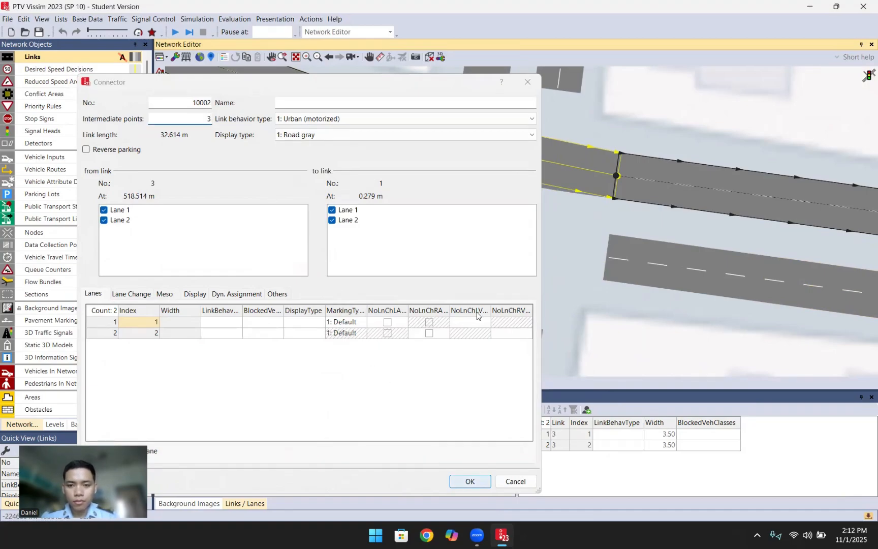
click(470, 481)
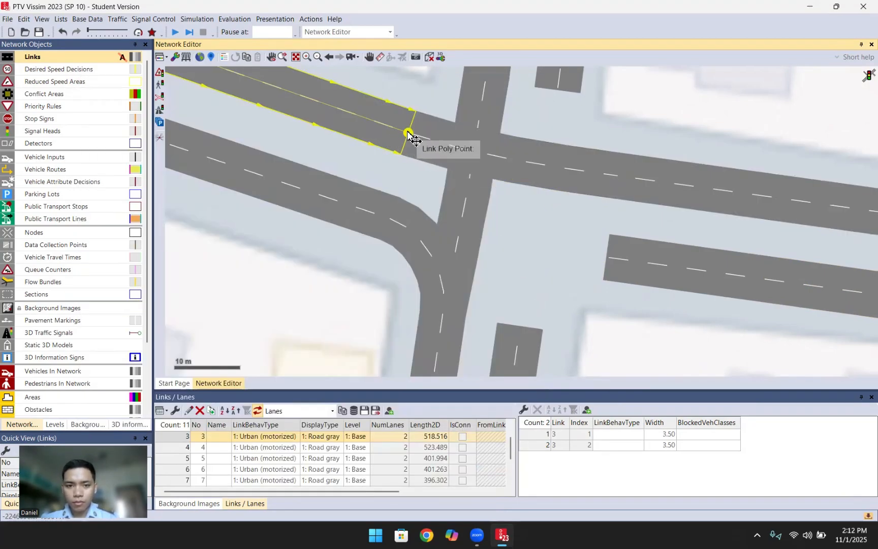
drag(408, 132, 567, 211)
click(557, 124)
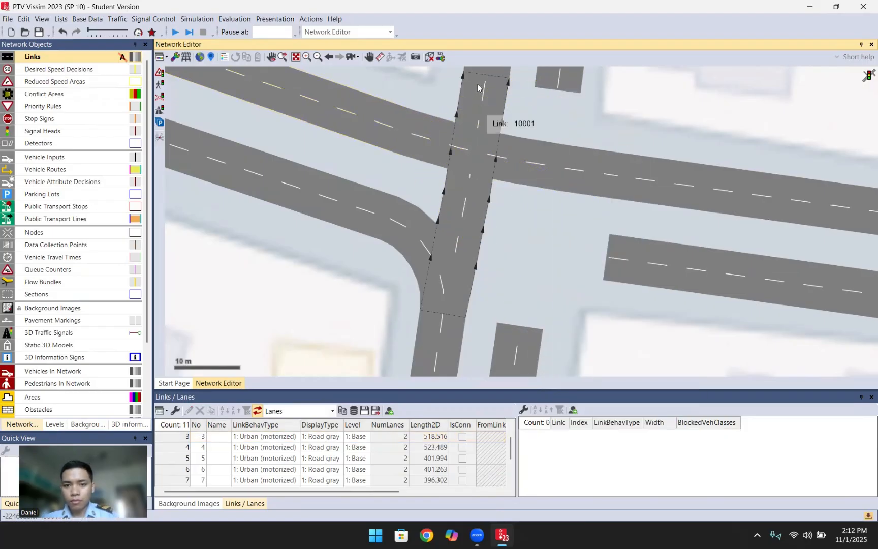
- Connect both lanes of eastbound link 3 to northbound link 8 with a left-turn connector using 5 intermediate points
drag(541, 111, 549, 155)
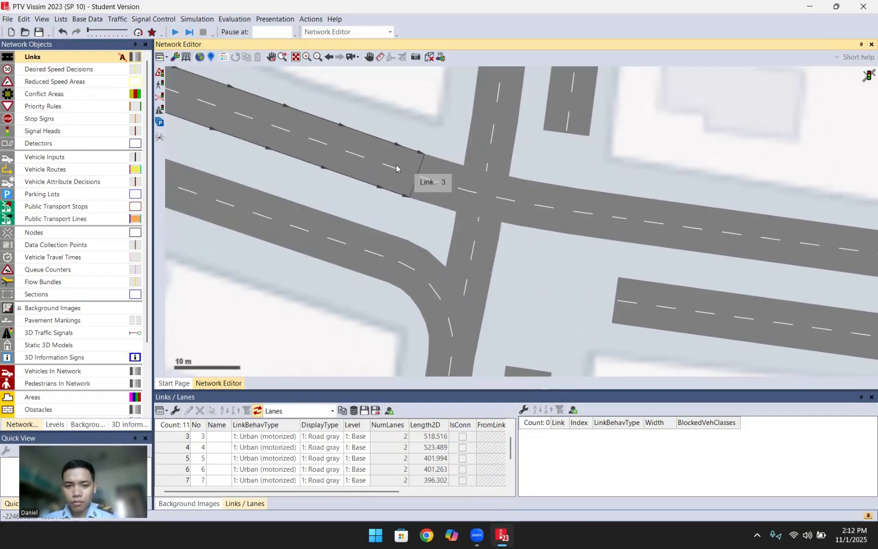
click(413, 174)
drag(417, 178, 496, 121)
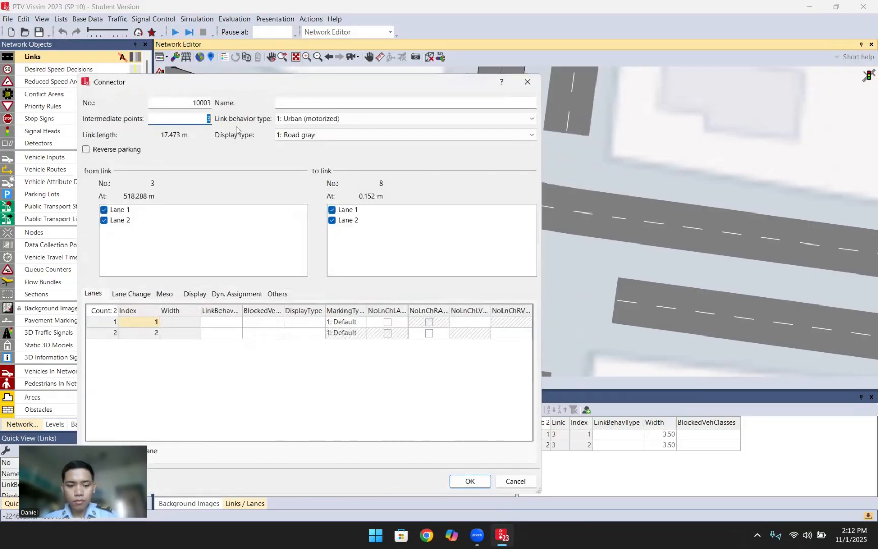
click(468, 481)
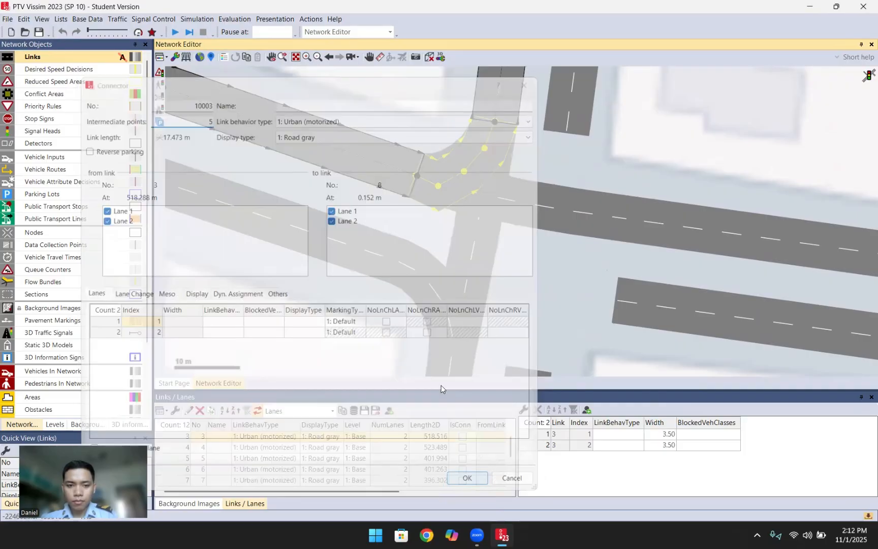
- Connect both lanes of eastbound link 3 to southbound link 6 with a right-turn connector using 7 intermediate points
drag(418, 150, 503, 304)
click(506, 330)
click(495, 210)
click(379, 105)
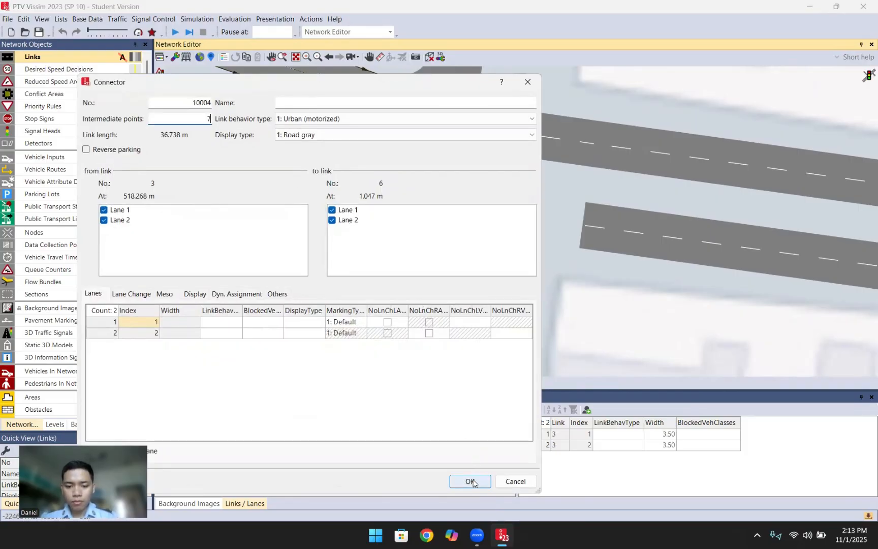
key(Return)
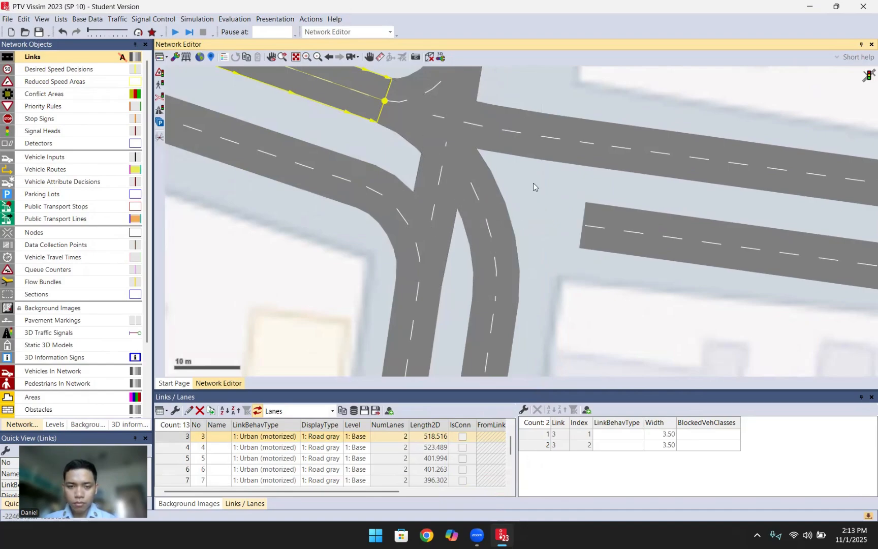
- Connect both lanes of northbound link 5 to eastbound link 1 with a right-turn connector using 8 intermediate points
click(534, 187)
click(423, 303)
drag(420, 282, 609, 145)
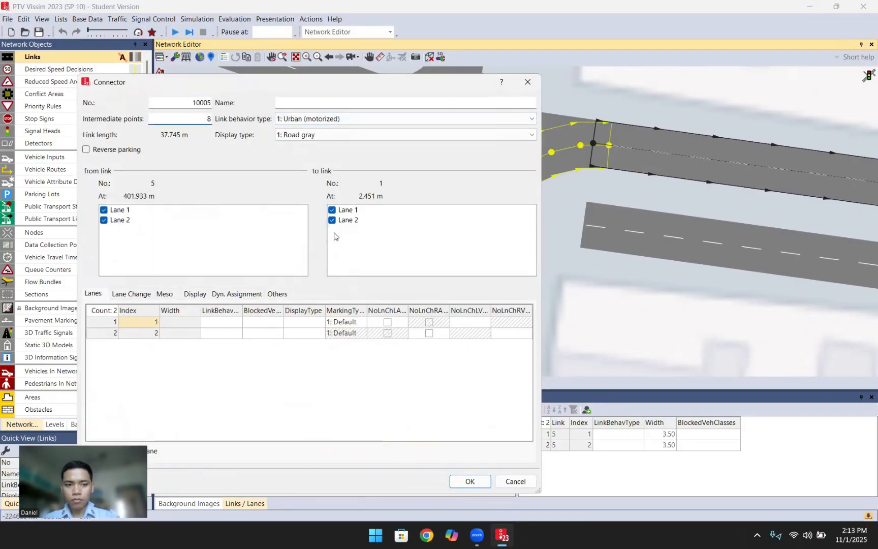
click(468, 481)
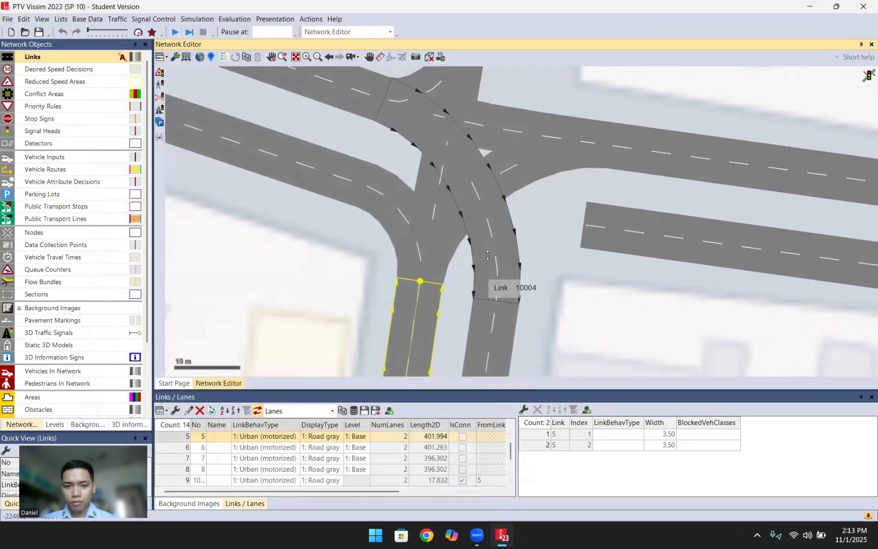
click(539, 217)
scroll(508, 305, up, 3)
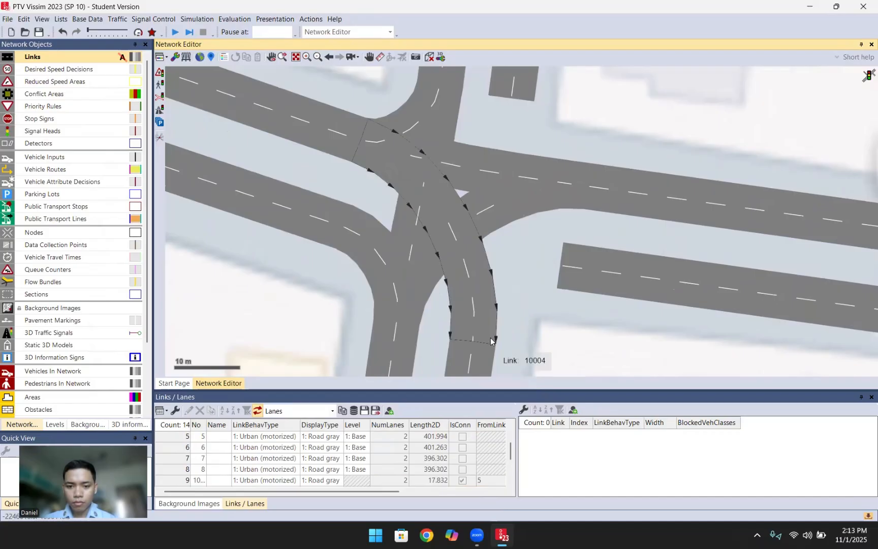
click(584, 269)
click(536, 235)
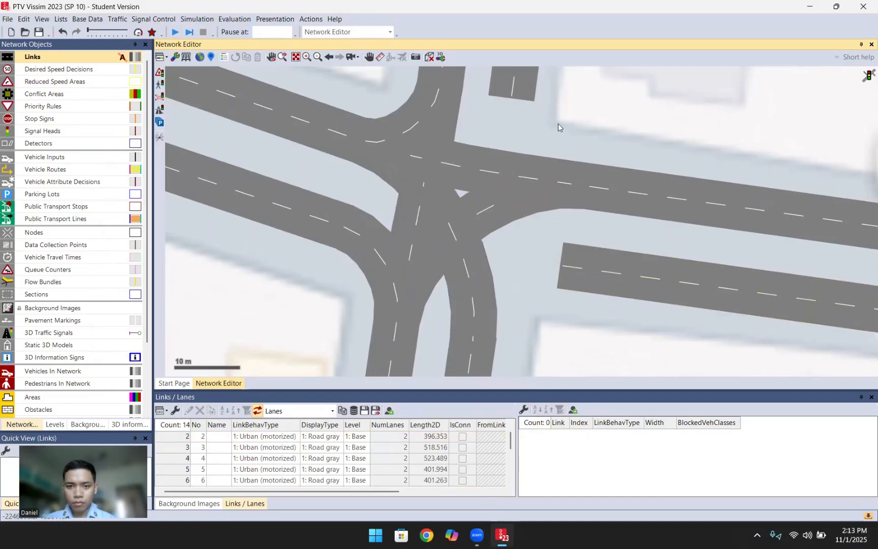
mouse_move(513, 87)
mouse_down()
mouse_move(525, 118)
mouse_move(520, 280)
mouse_move(486, 375)
mouse_move(559, 290)
mouse_move(396, 277)
mouse_move(365, 261)
mouse_move(427, 230)
mouse_up()
click(525, 121)
right_click(428, 230)
click(598, 124)
drag(597, 149, 583, 108)
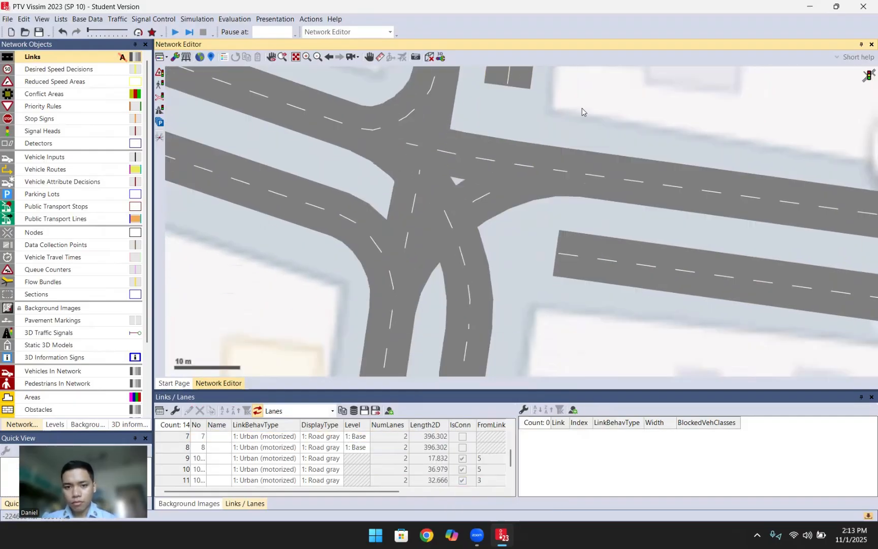
scroll(582, 108, down, 2)
drag(489, 172, 471, 212)
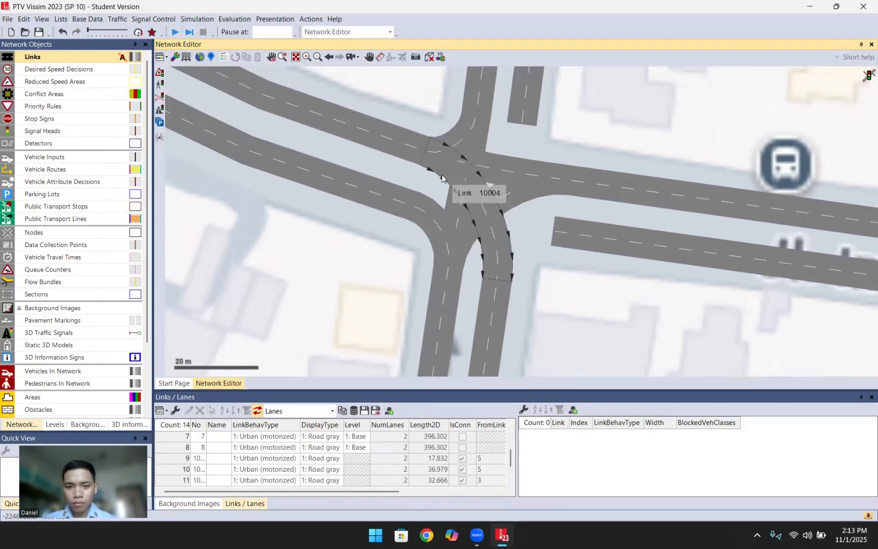
click(620, 234)
mouse_move(553, 235)
mouse_down()
mouse_move(501, 267)
mouse_move(470, 268)
mouse_move(418, 216)
mouse_move(526, 258)
mouse_up()
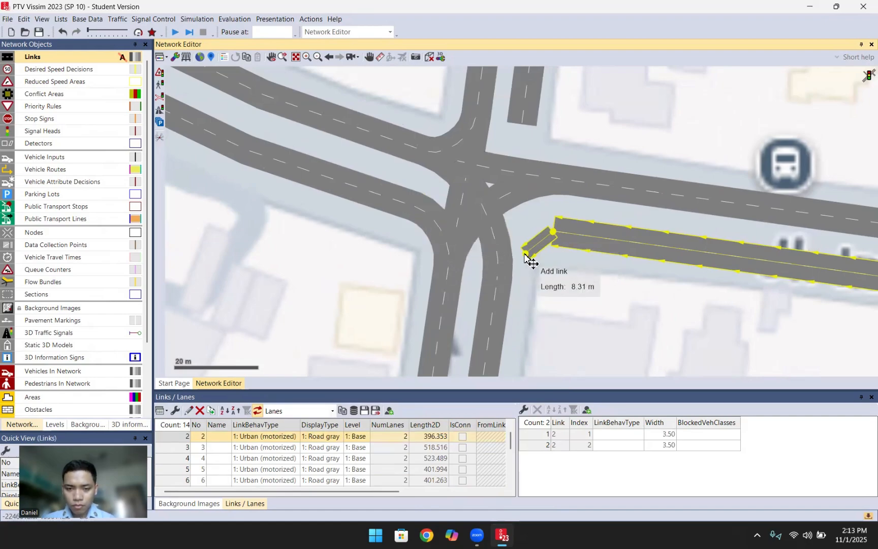
right_click(525, 257)
click(501, 222)
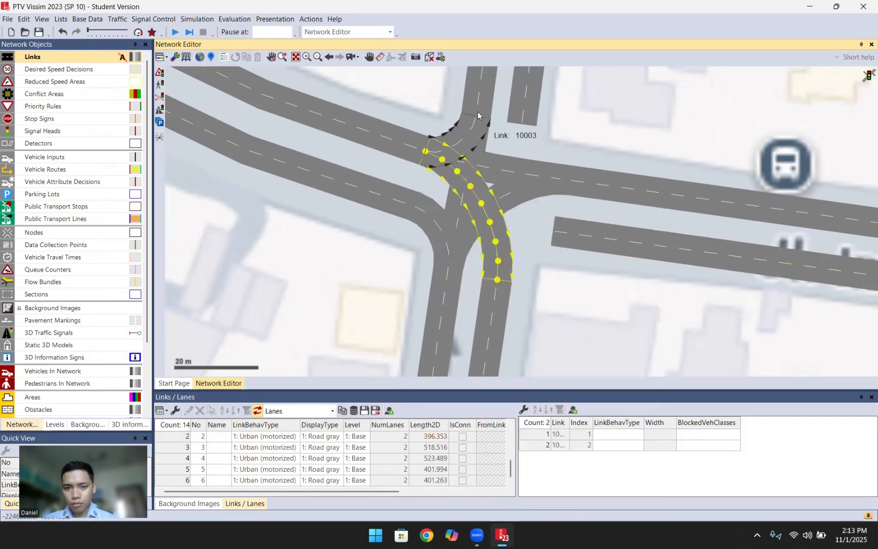
click(547, 146)
- Connect both lanes of westbound Jl. Imam Bonjol link 2 to northbound link 8 with a right-turn connector using 8 intermediate points
click(560, 229)
drag(525, 205, 469, 110)
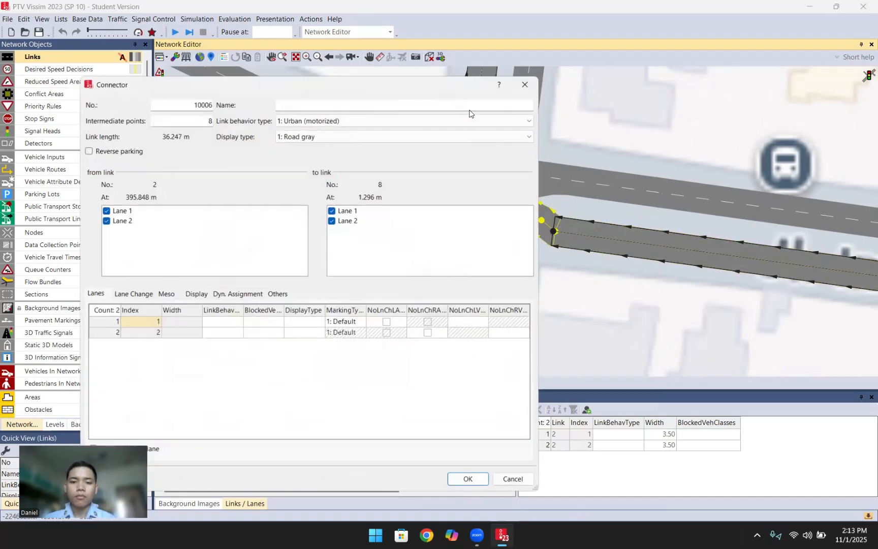
click(485, 485)
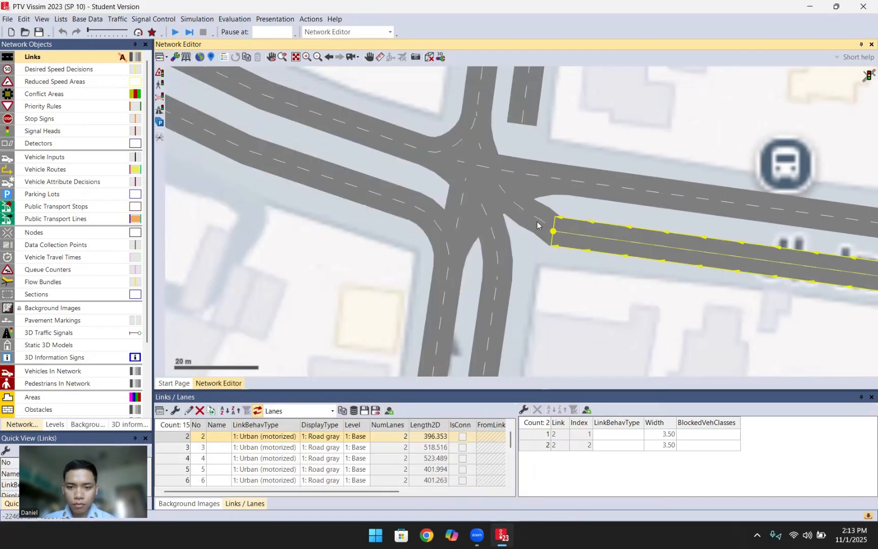
- Connect both lanes of westbound link 2 straight across the intersection to westbound link 4 with a connector using 7 intermediate points
drag(540, 224, 489, 186)
scroll(543, 229, up, 3)
click(586, 257)
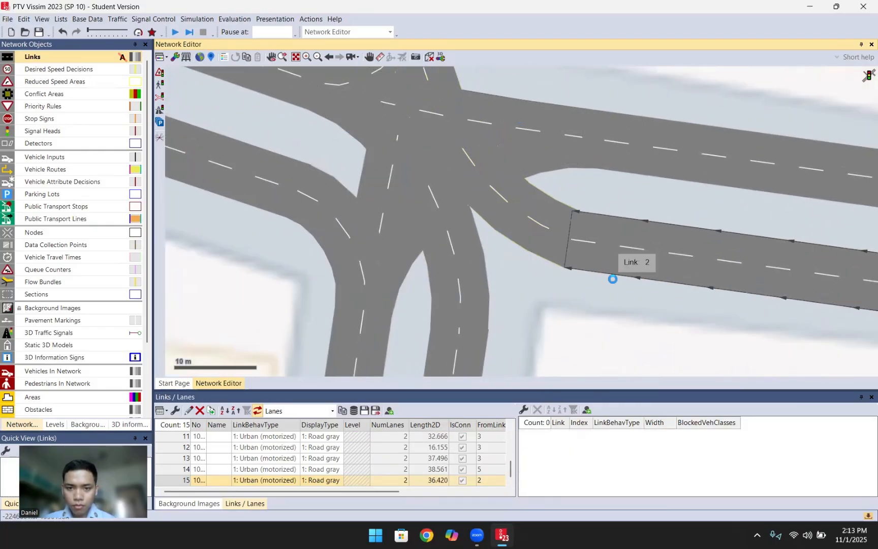
drag(568, 237, 302, 195)
click(579, 241)
click(577, 241)
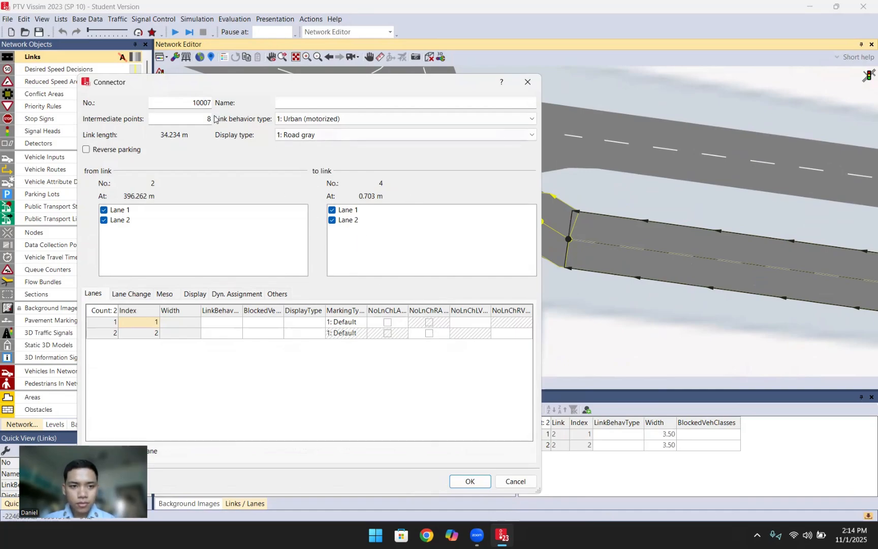
drag(205, 119, 228, 121)
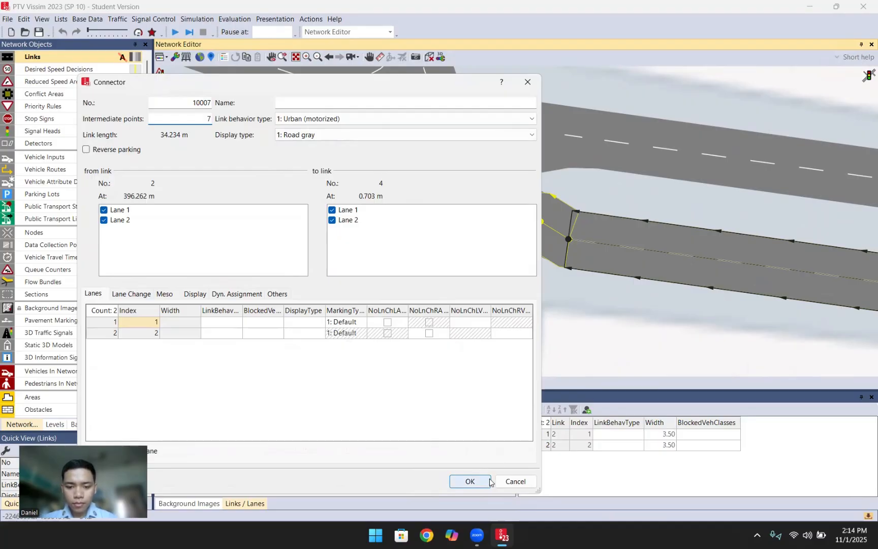
click(470, 481)
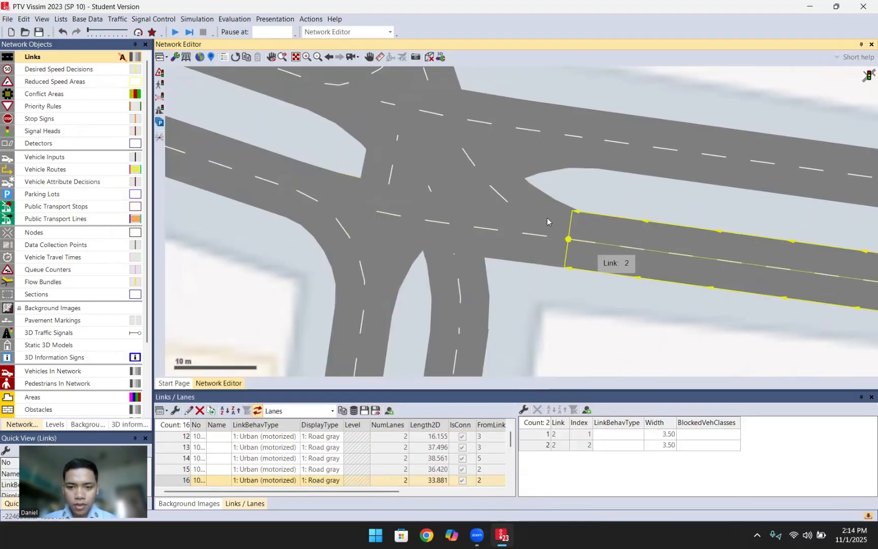
- Connect both lanes of westbound link 2 to southbound link 6 with a left-turn connector
click(527, 199)
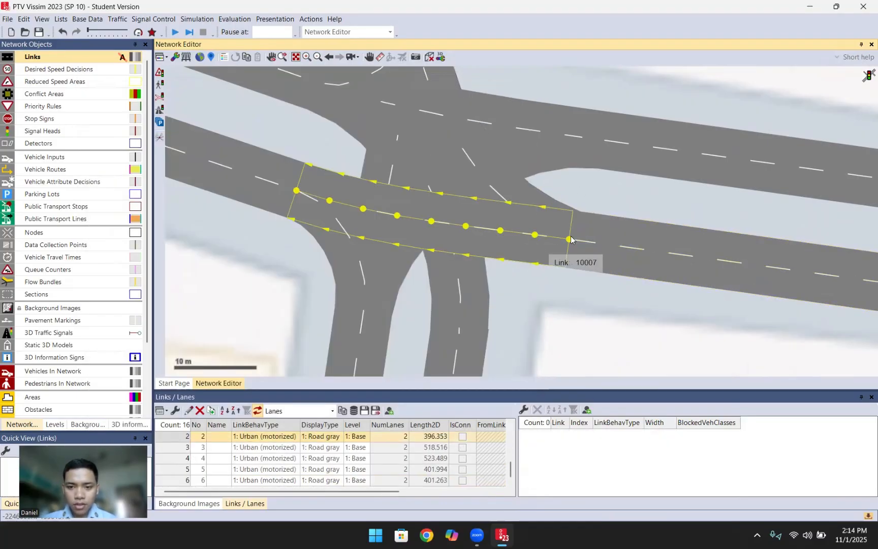
drag(568, 238, 454, 325)
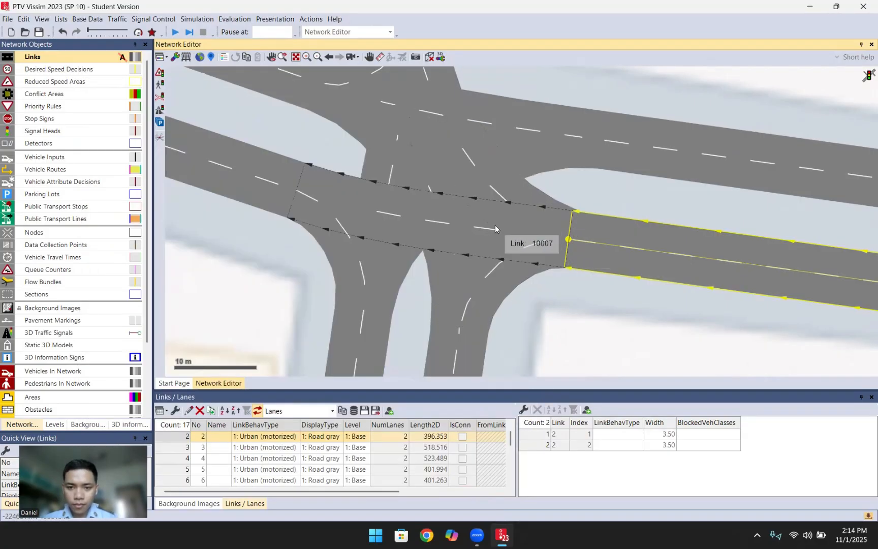
drag(578, 184, 588, 248)
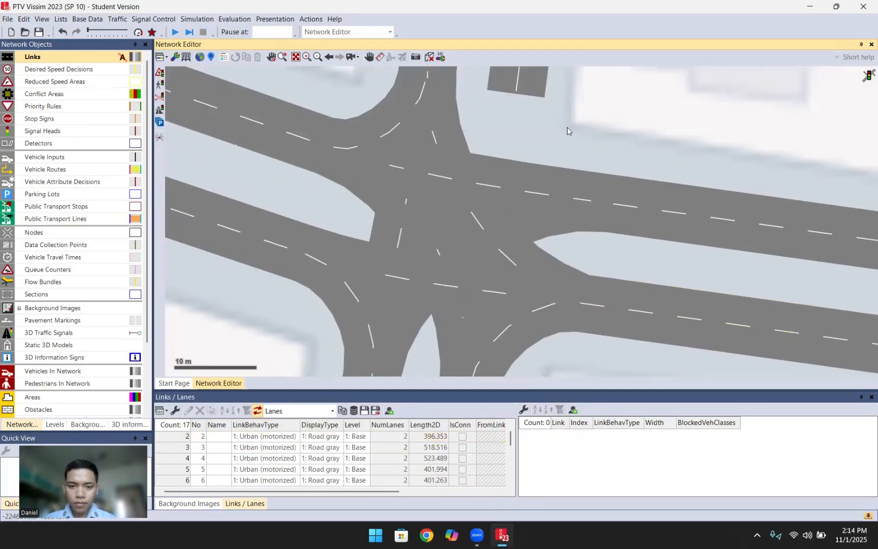
click(532, 102)
drag(515, 96, 511, 118)
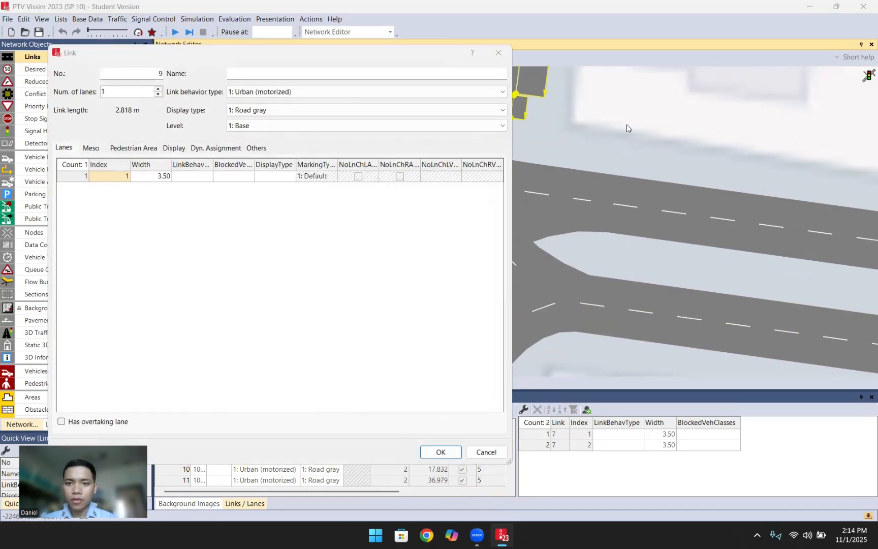
key(Escape)
scroll(631, 239, down, 1)
scroll(631, 239, up, 3)
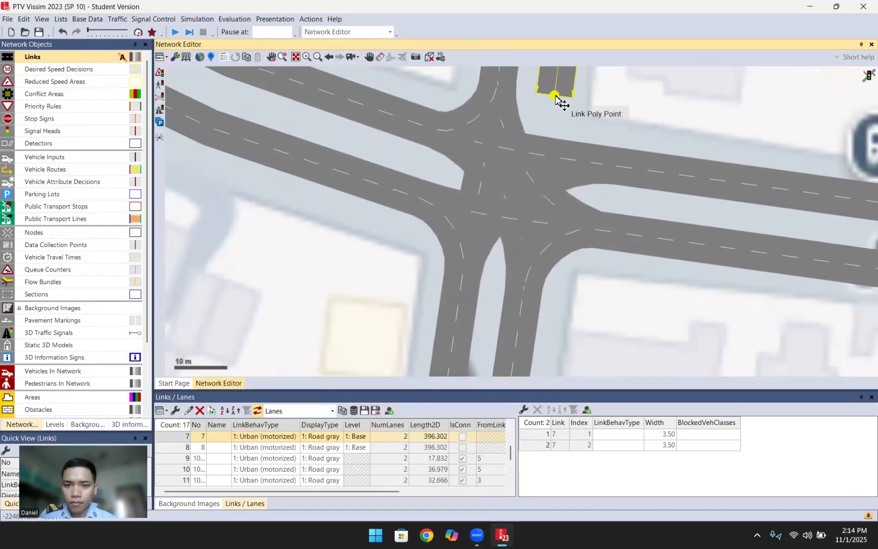
mouse_move(558, 98)
mouse_down()
mouse_move(558, 241)
mouse_move(523, 308)
mouse_move(533, 240)
mouse_up()
key(Escape)
right_click(533, 241)
click(570, 93)
mouse_move(569, 92)
mouse_down()
mouse_move(399, 195)
mouse_move(441, 174)
mouse_up()
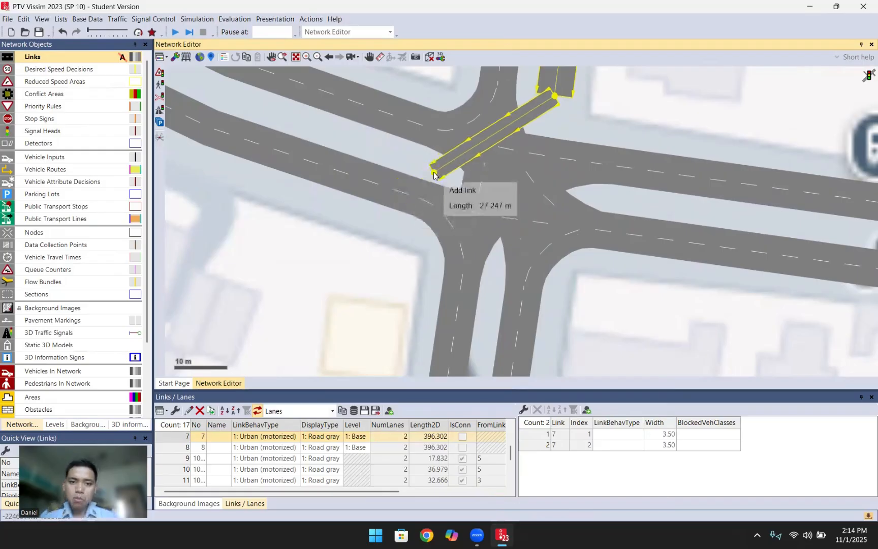
key(Escape)
right_click(436, 157)
- Connect both lanes of southbound link 7 to westbound link 4 with a right-turn connector using 6 intermediate points
click(381, 191)
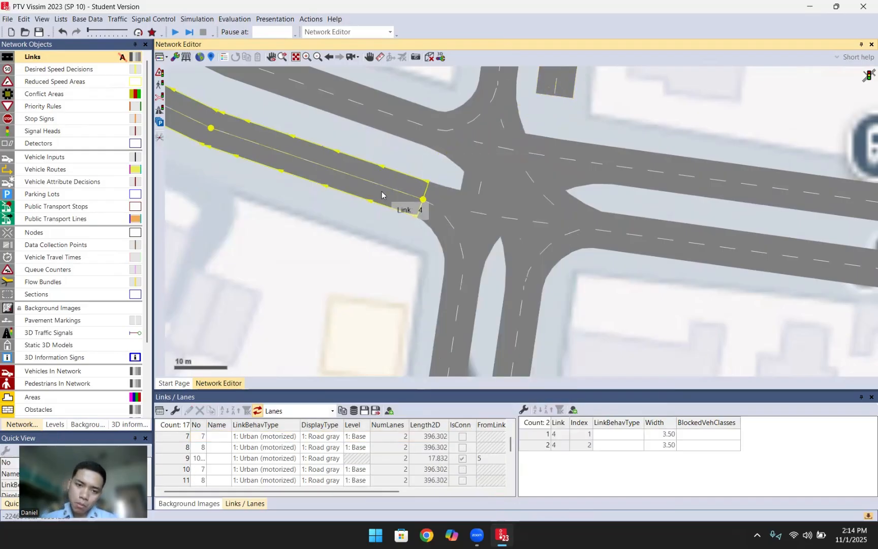
click(559, 90)
drag(559, 98, 417, 199)
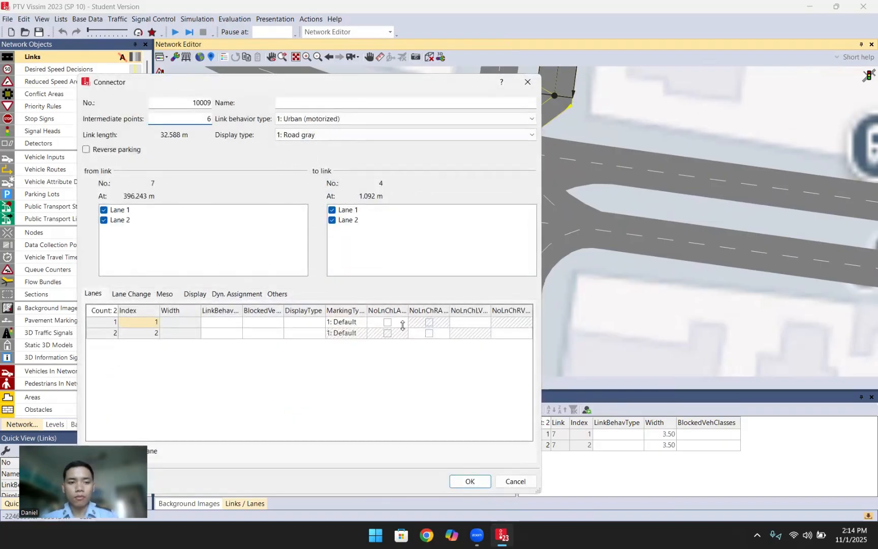
click(470, 481)
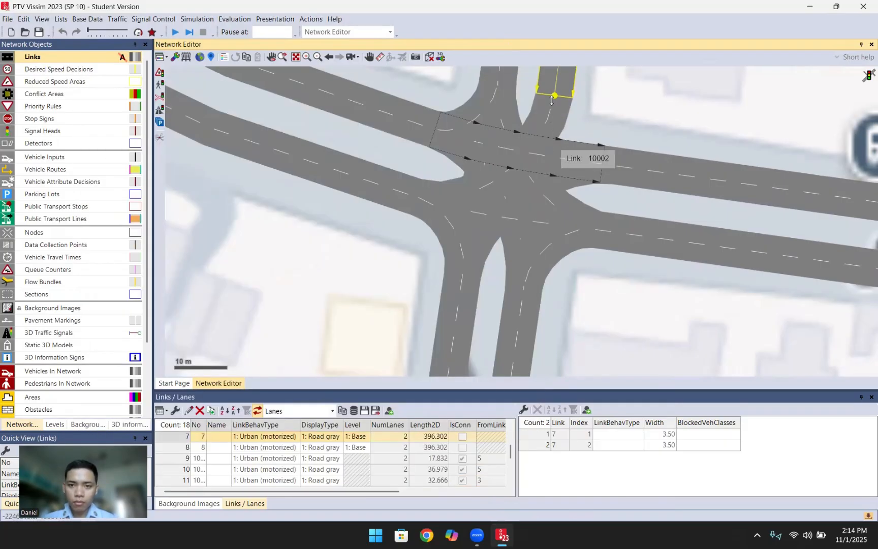
- Connect both lanes of southbound link 7 to eastbound link 1 with a left-turn connector
click(590, 188)
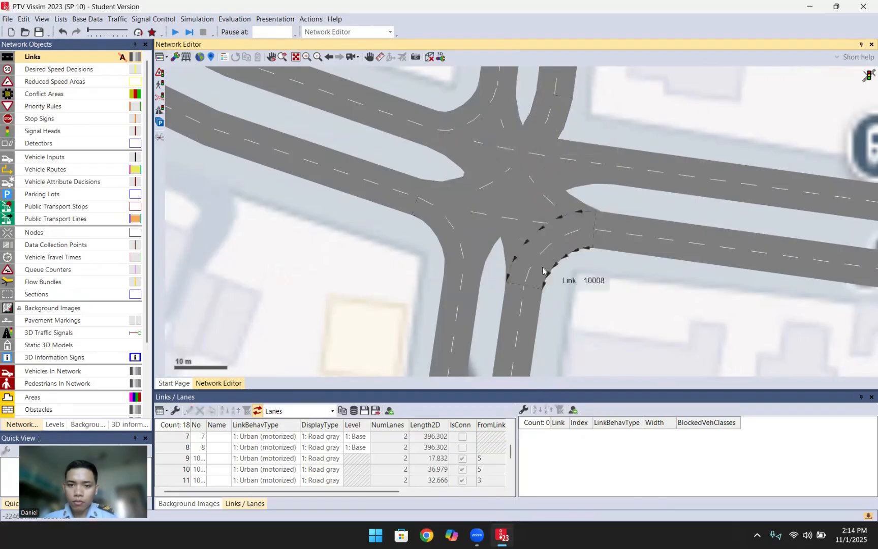
click(564, 99)
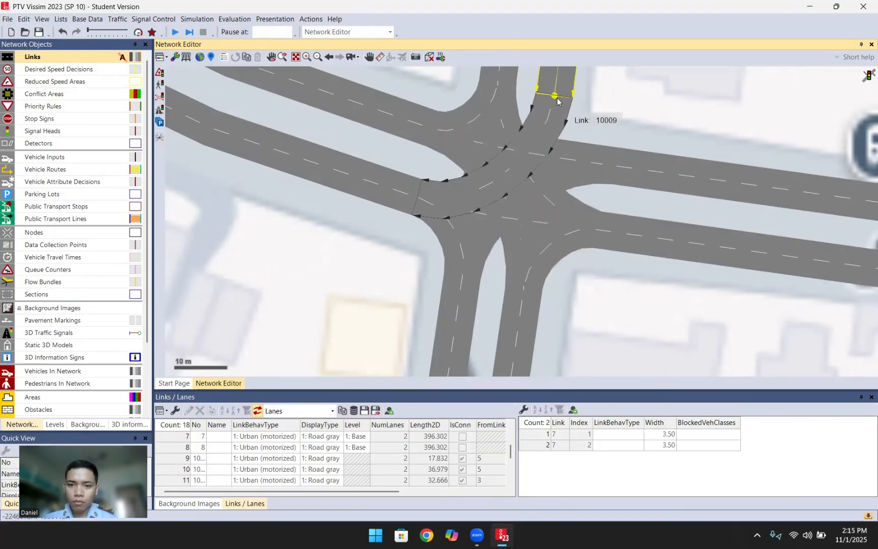
drag(559, 108, 609, 164)
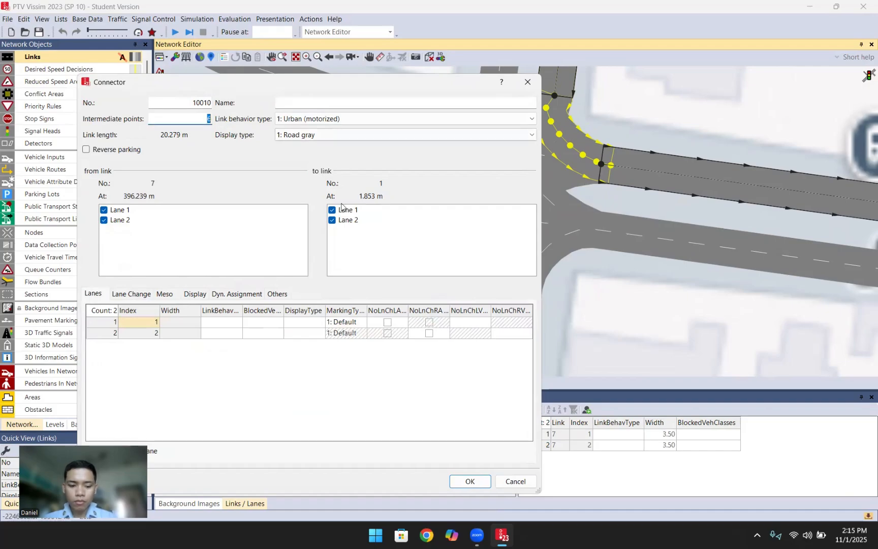
click(470, 481)
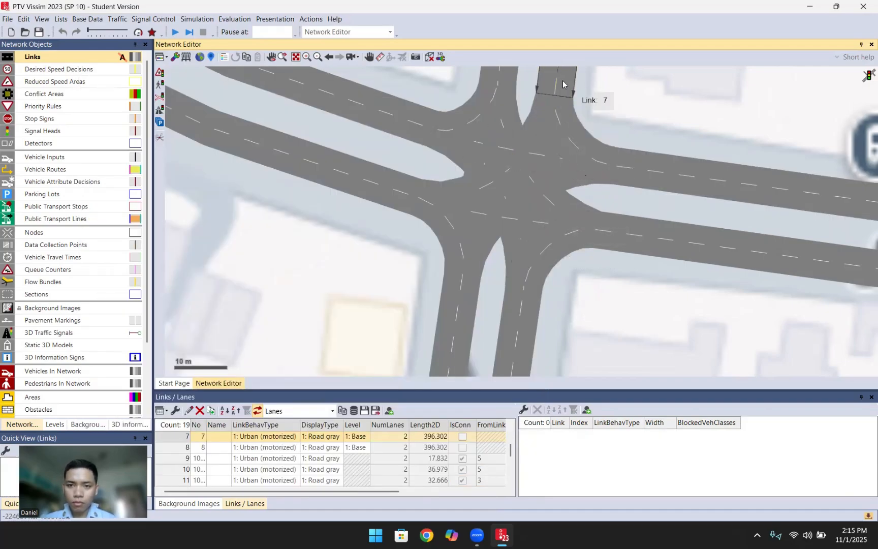
- Connect both lanes of southbound link 7 straight across the intersection to southbound link 6 with a connector
drag(563, 84, 523, 312)
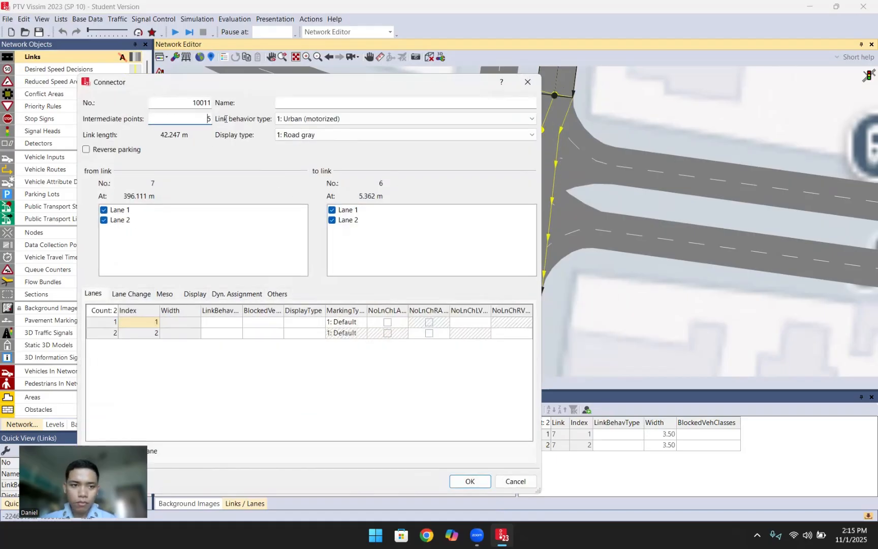
click(459, 480)
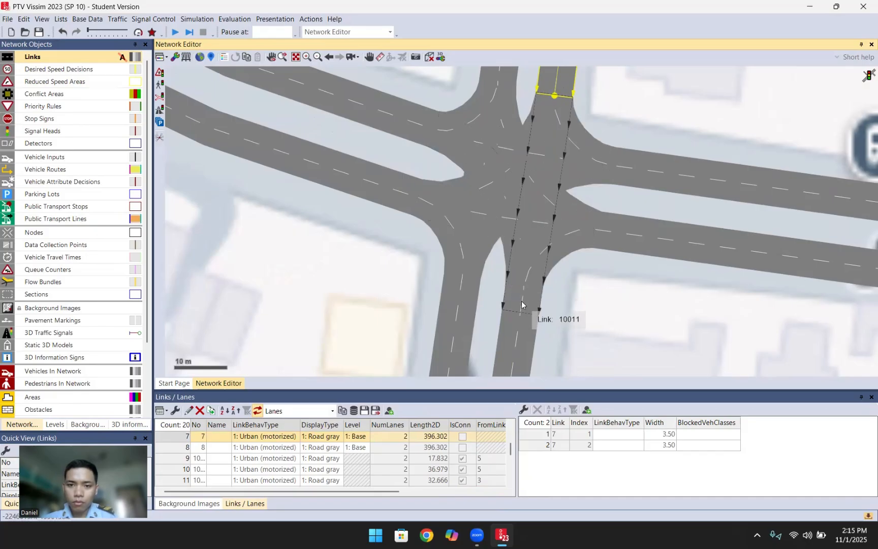
click(621, 91)
- Review the connectors at the intersection and their entries in the list of links and lanes
drag(627, 132, 613, 170)
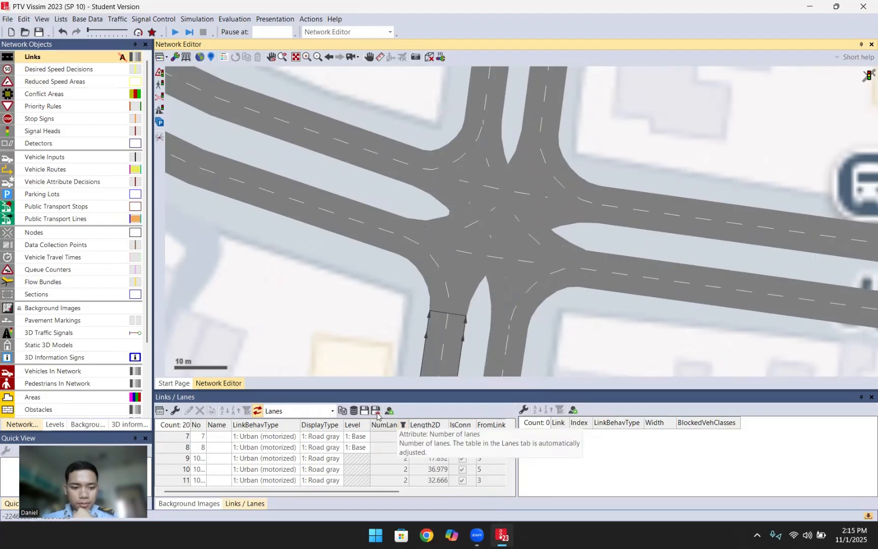
drag(605, 232, 567, 206)
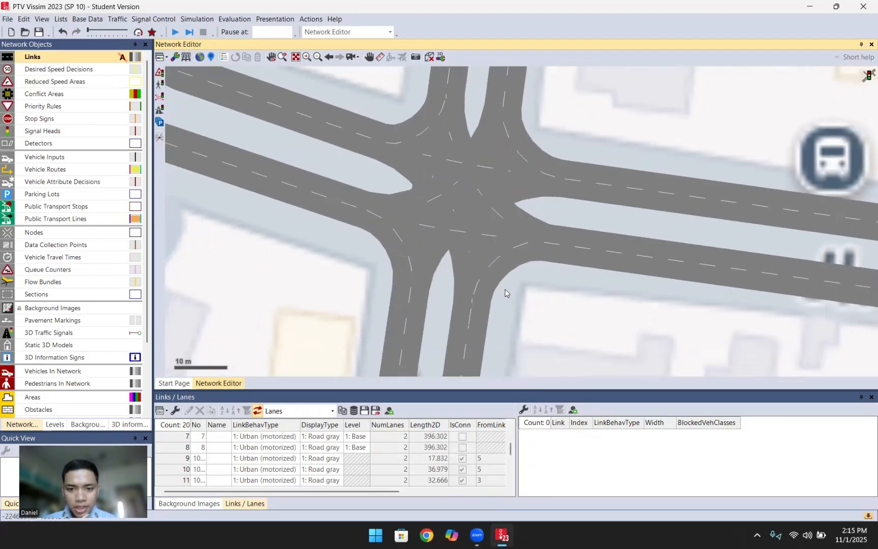
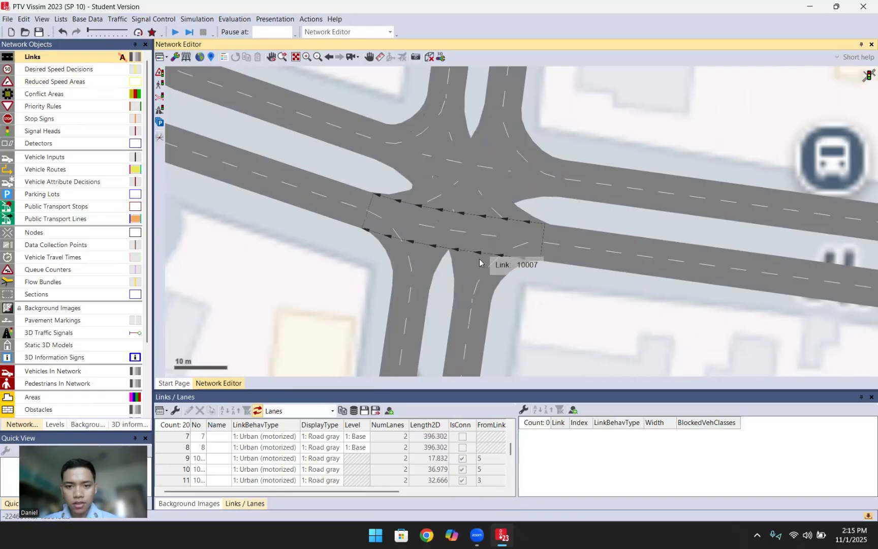
click(504, 109)
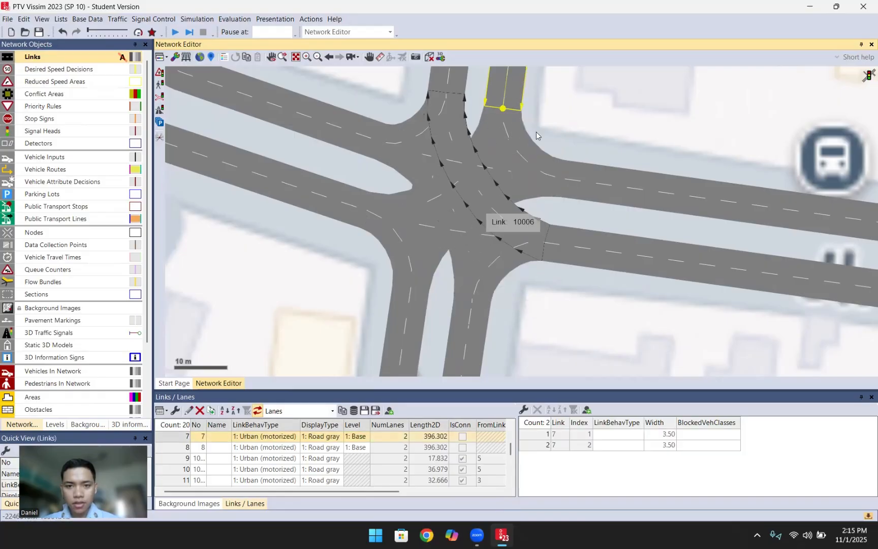
scroll(293, 470, down, 3)
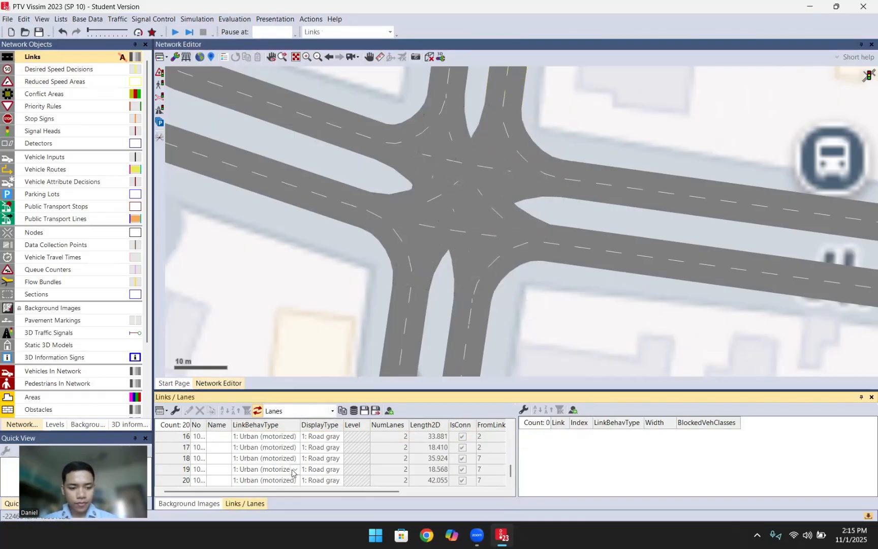
scroll(293, 472, up, 3)
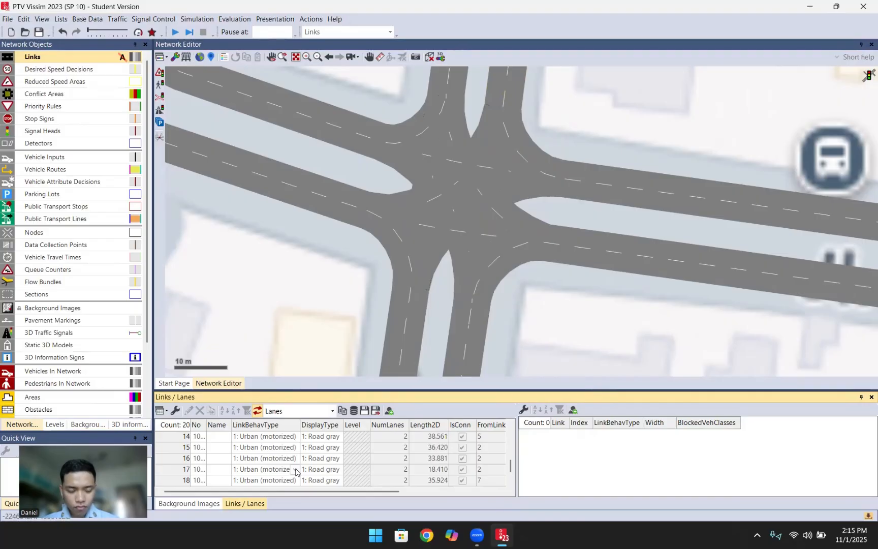
scroll(296, 470, down, 1)
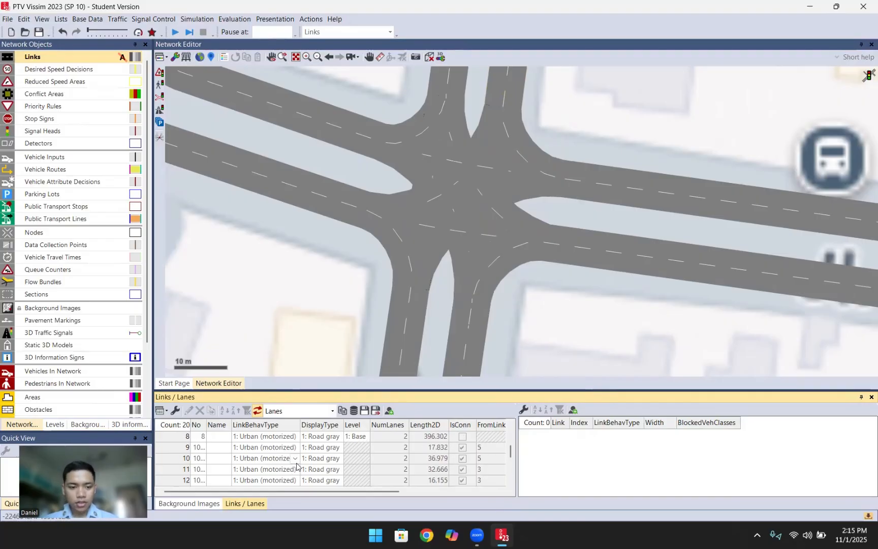
click(401, 107)
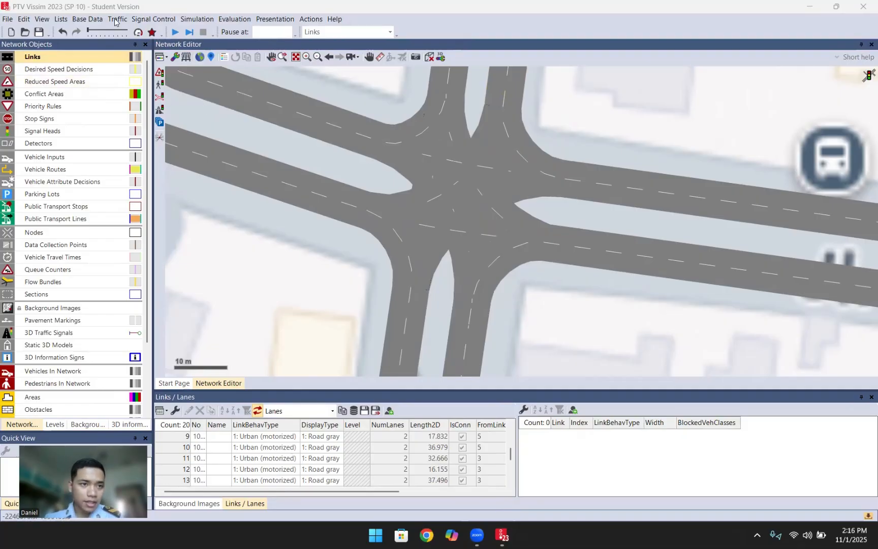
- Open the list of 2D/3D models from the base data and start adding a new model to it
click(89, 19)
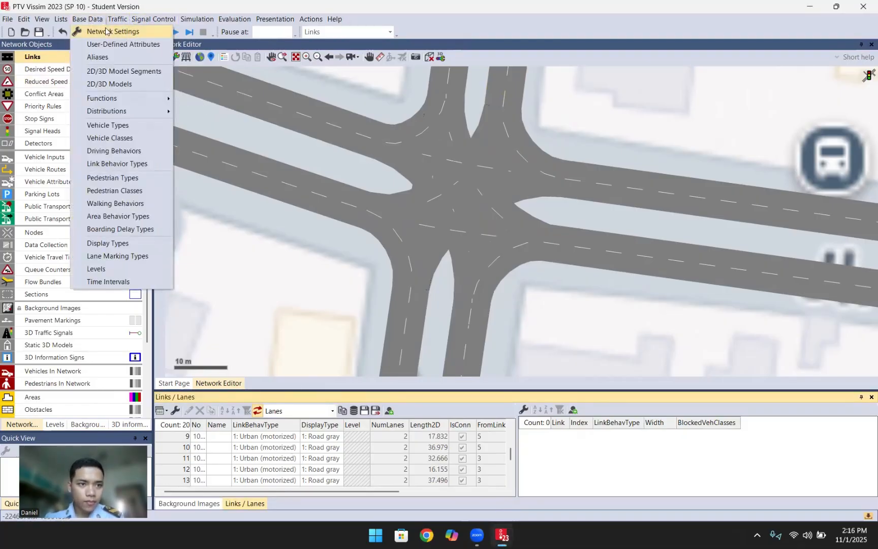
click(127, 84)
scroll(337, 436, down, 6)
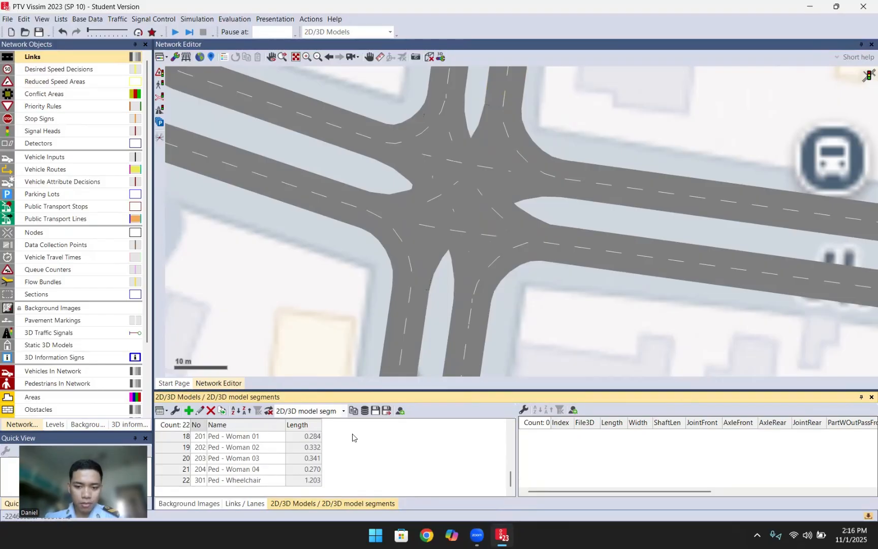
right_click(367, 444)
click(380, 466)
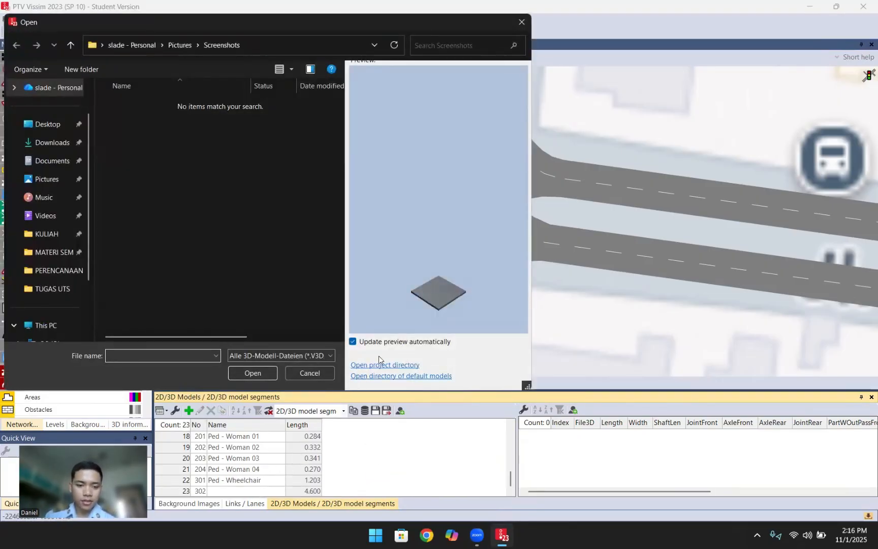
- Load the Bike - Motorbike 01 model file from the Vehicles > Road folder of the default 3D models
click(379, 376)
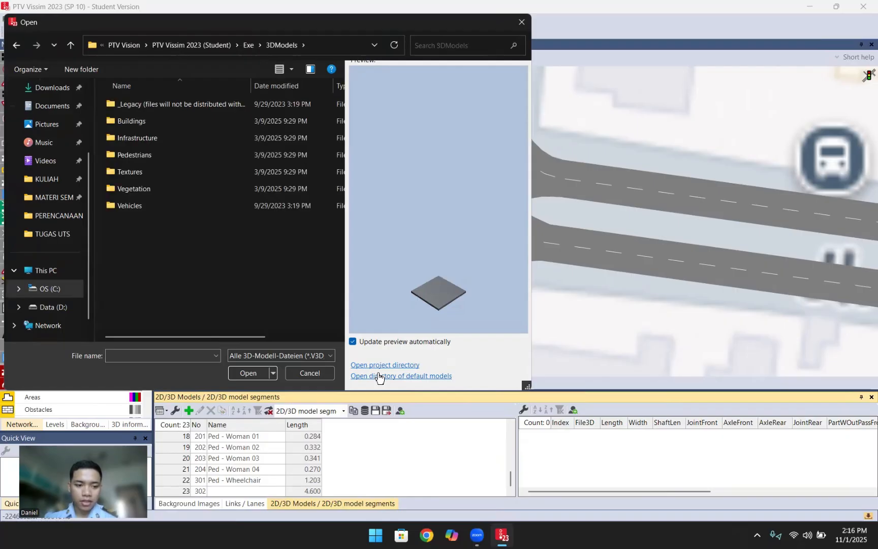
double_click(179, 202)
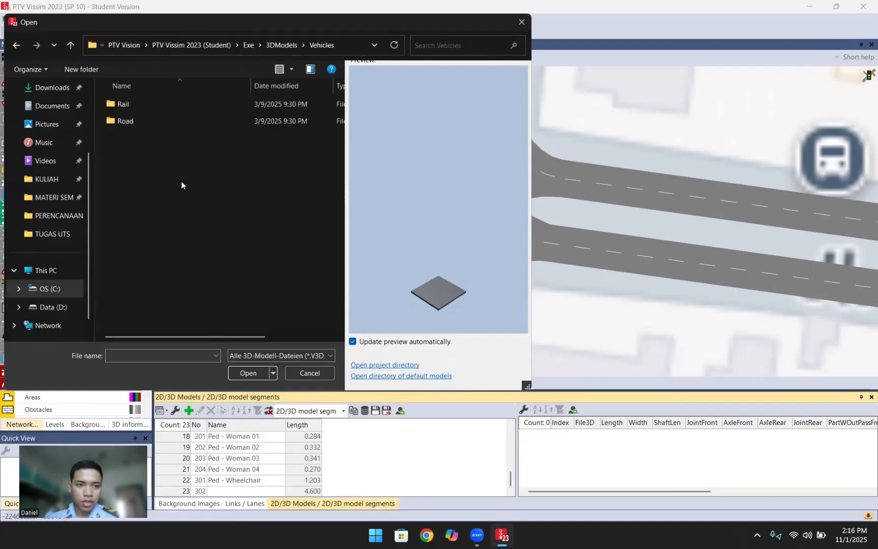
double_click(188, 123)
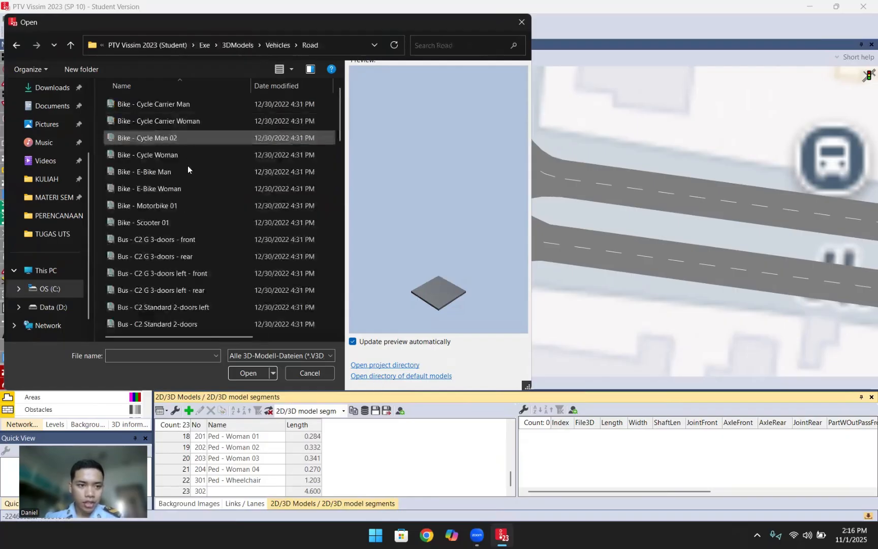
click(195, 205)
click(248, 372)
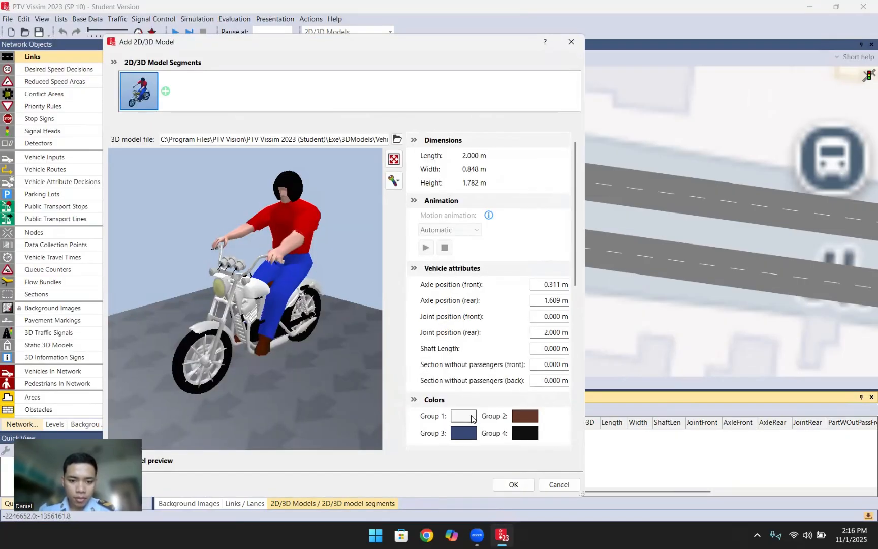
- Set the motorbike model's color group 1 to red (FFFF0018), accept the model and name it Motor 1
click(463, 416)
drag(286, 217, 337, 216)
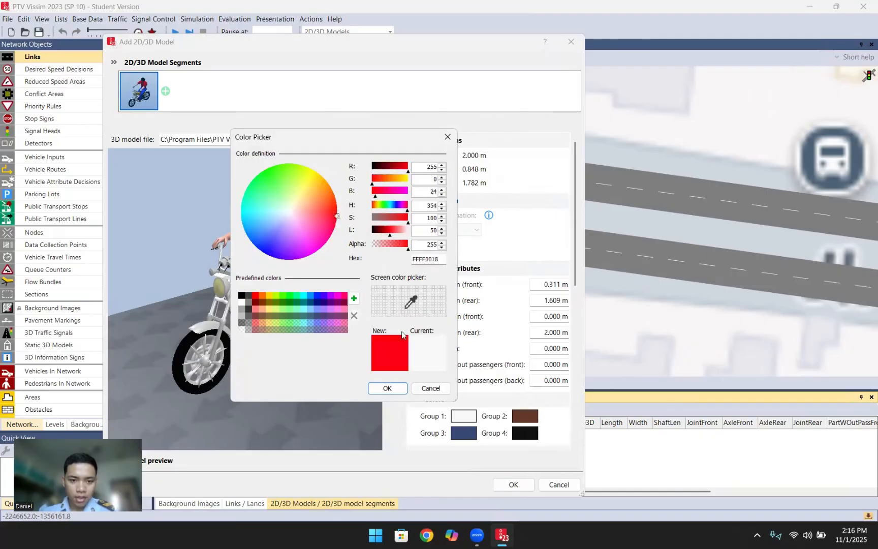
click(398, 388)
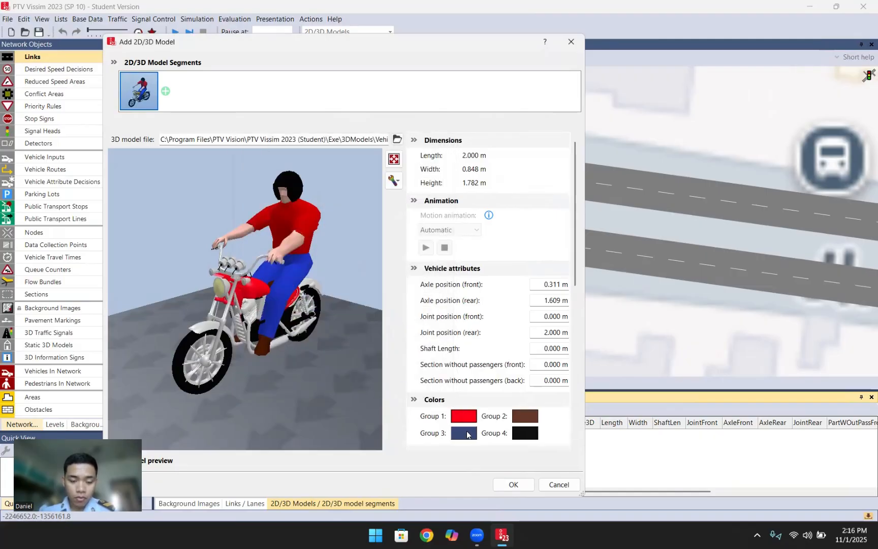
click(524, 485)
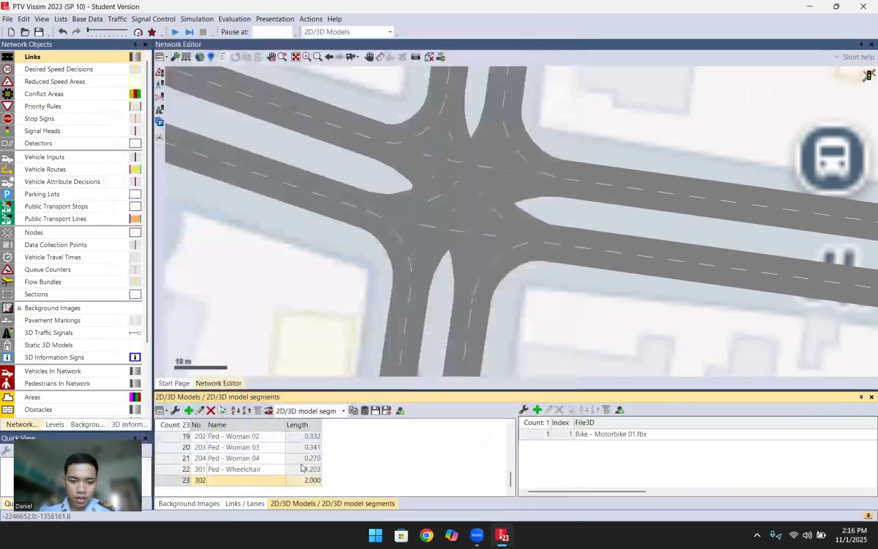
click(258, 481)
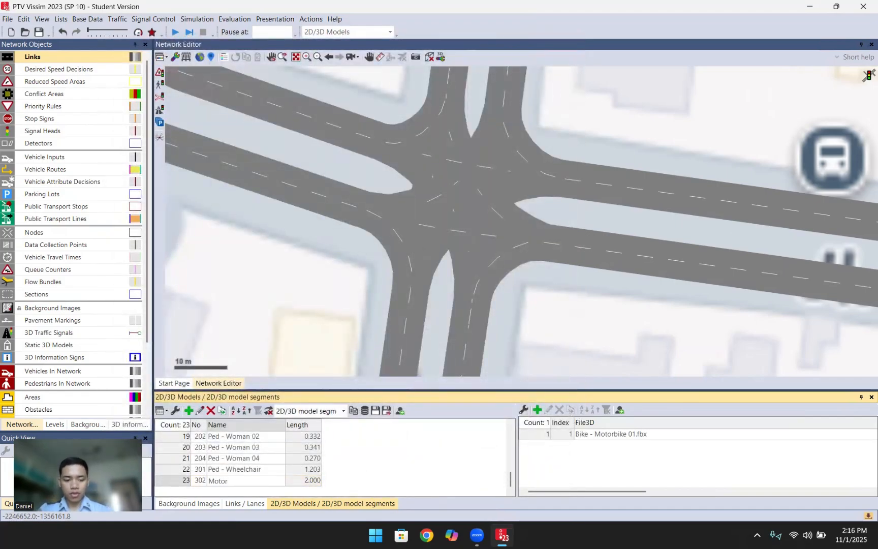
key(Return)
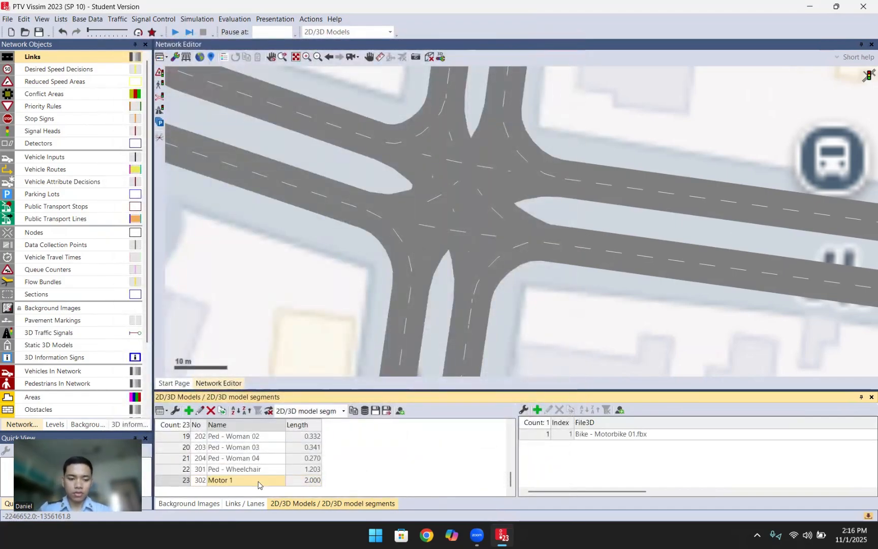
- Add another 2D/3D model using the Bike - Scooter 01 file from the Vehicles > Road folder
right_click(407, 442)
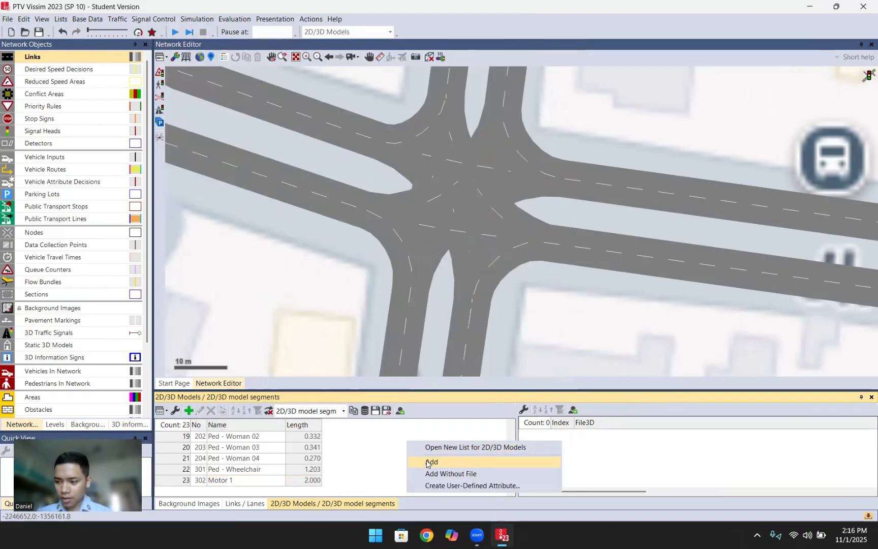
click(431, 462)
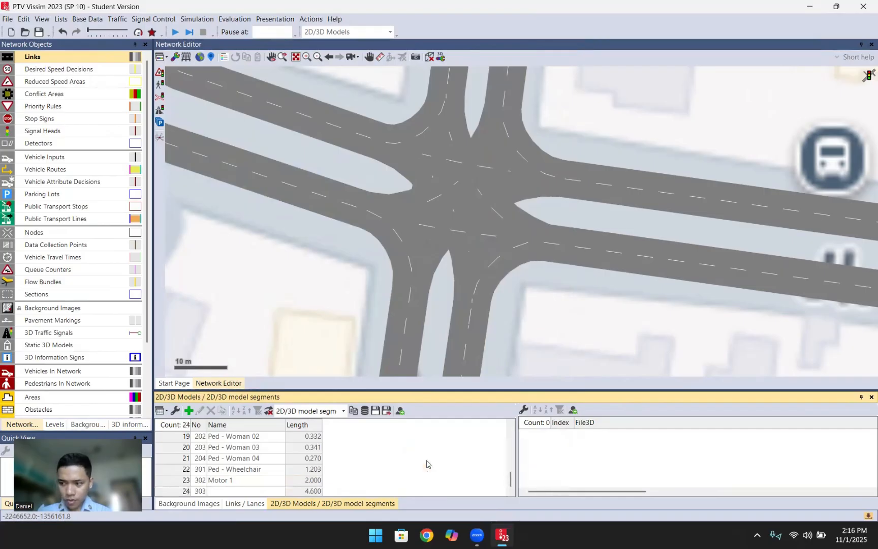
scroll(193, 262, down, 2)
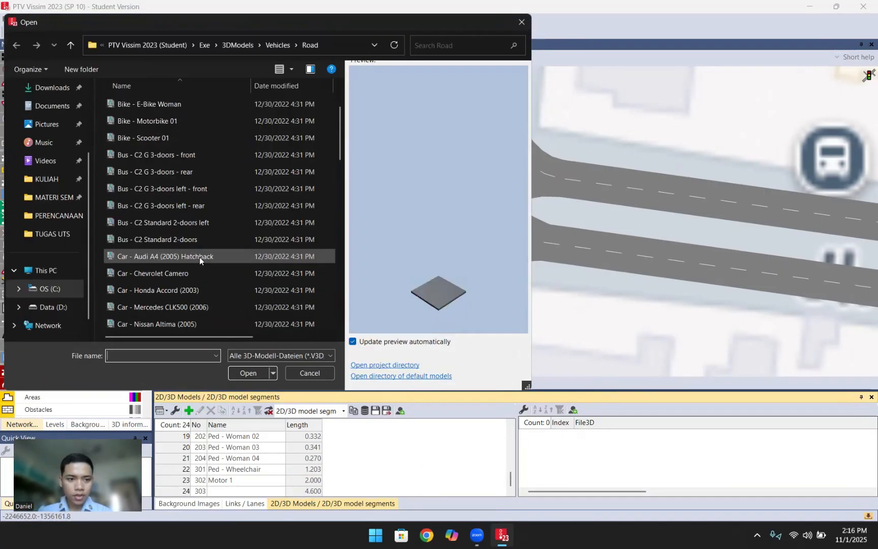
click(195, 137)
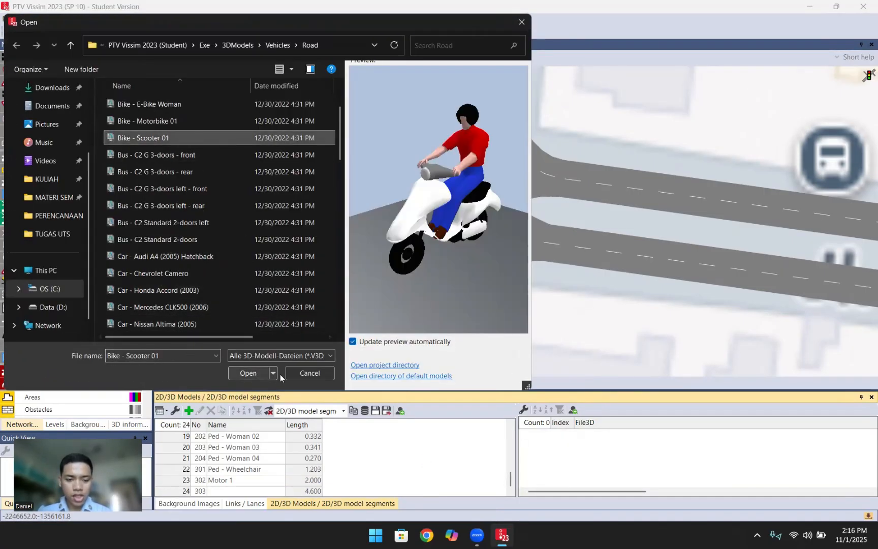
click(253, 373)
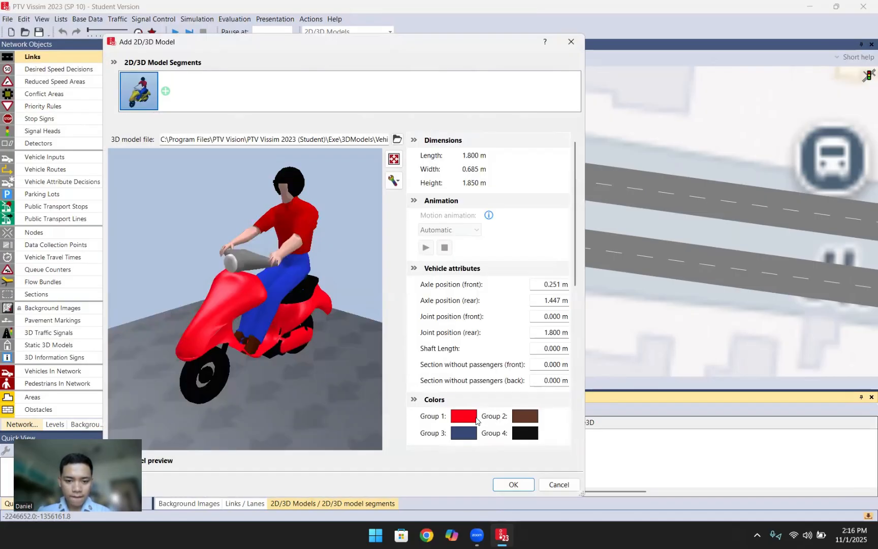
- Set the scooter model's color group 1 to green (FF02FF00), accept the model and name it Scotter
click(463, 415)
click(316, 214)
click(292, 214)
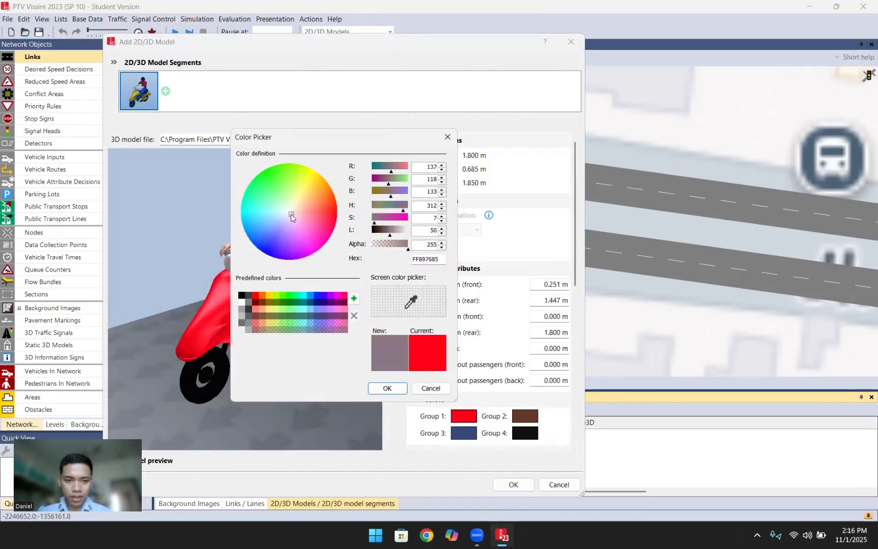
drag(286, 198, 264, 169)
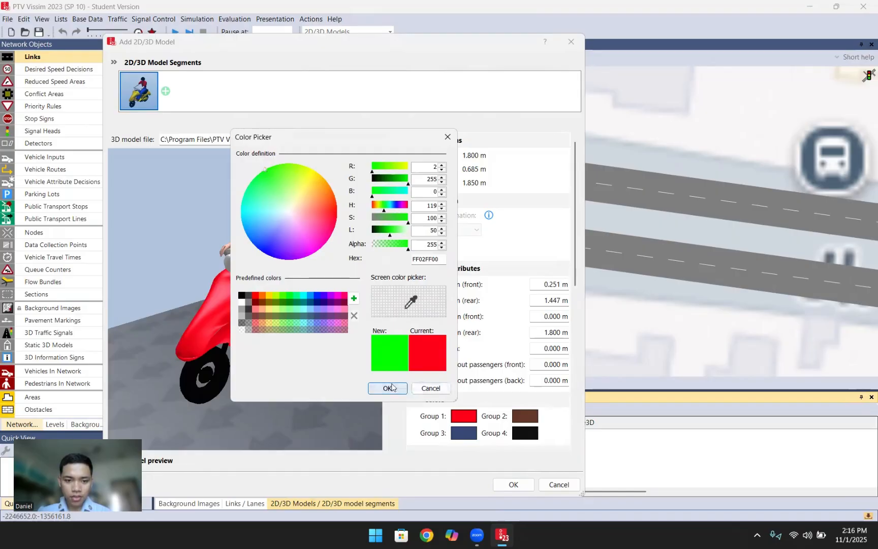
click(391, 388)
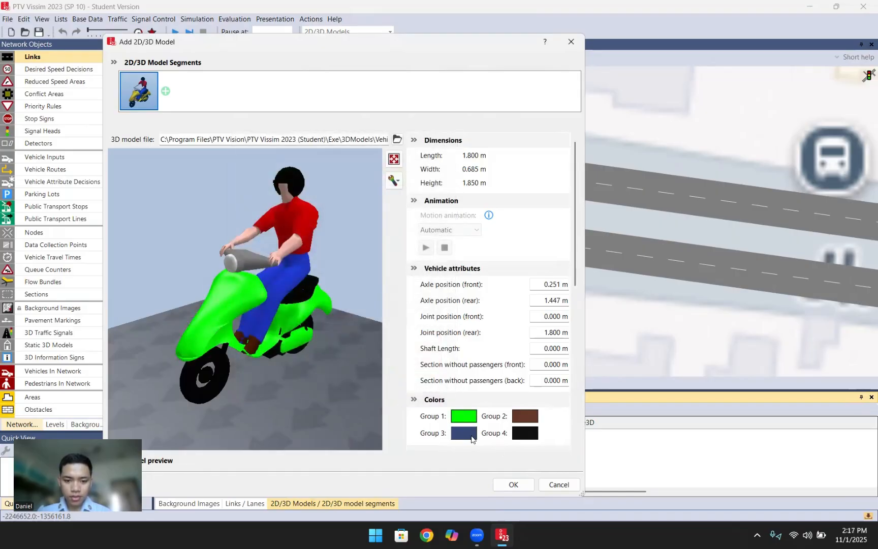
click(514, 485)
click(252, 482)
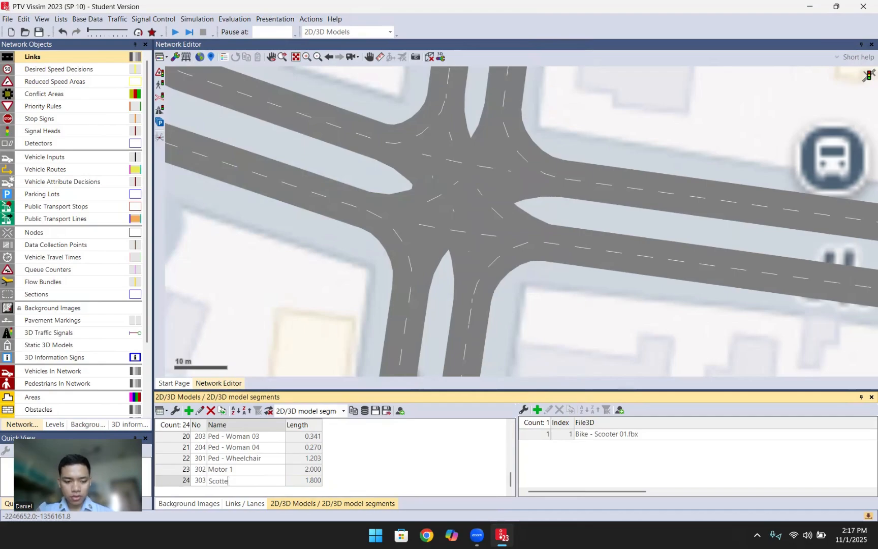
key(Return)
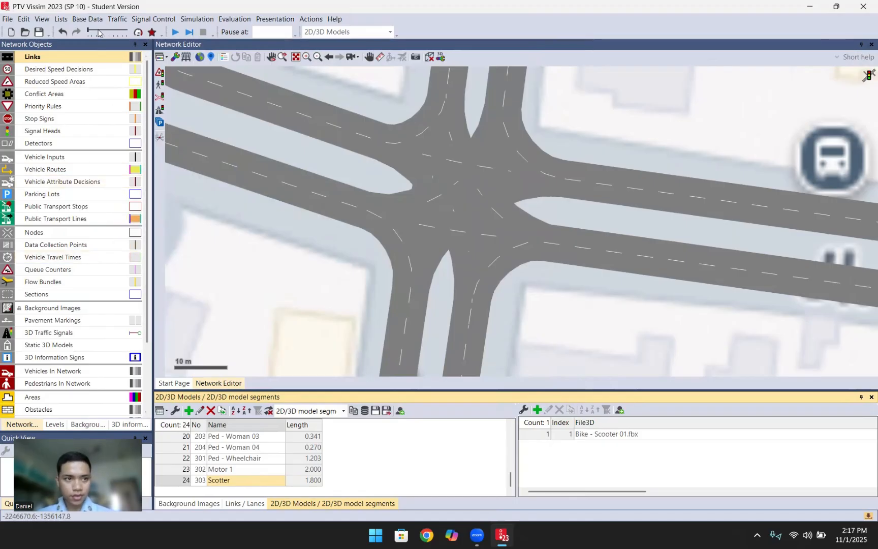
- Open the list of 2D/3D model distributions from the base data
click(112, 20)
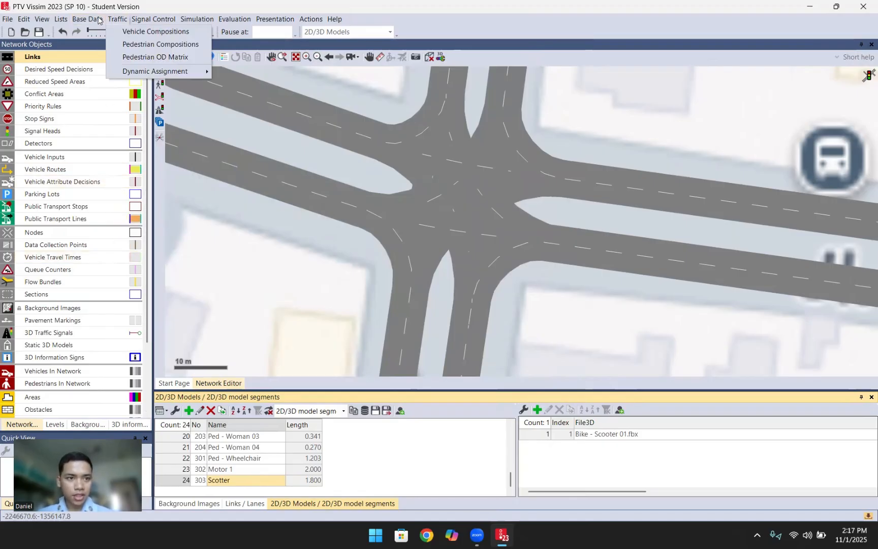
mouse_move(98, 20)
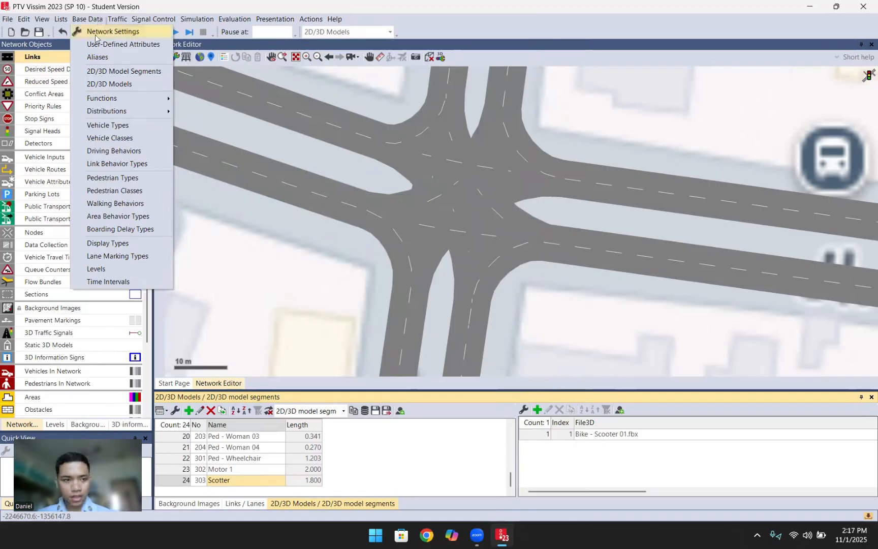
mouse_move(101, 111)
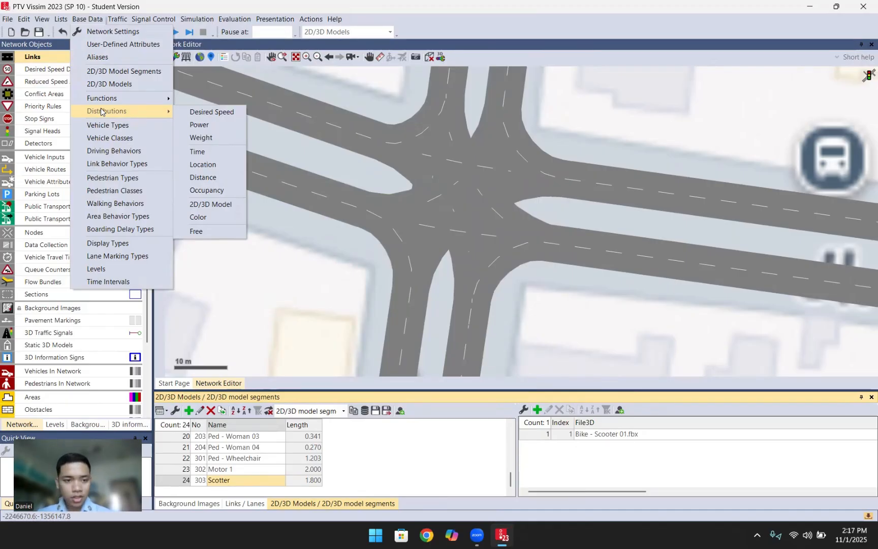
click(202, 203)
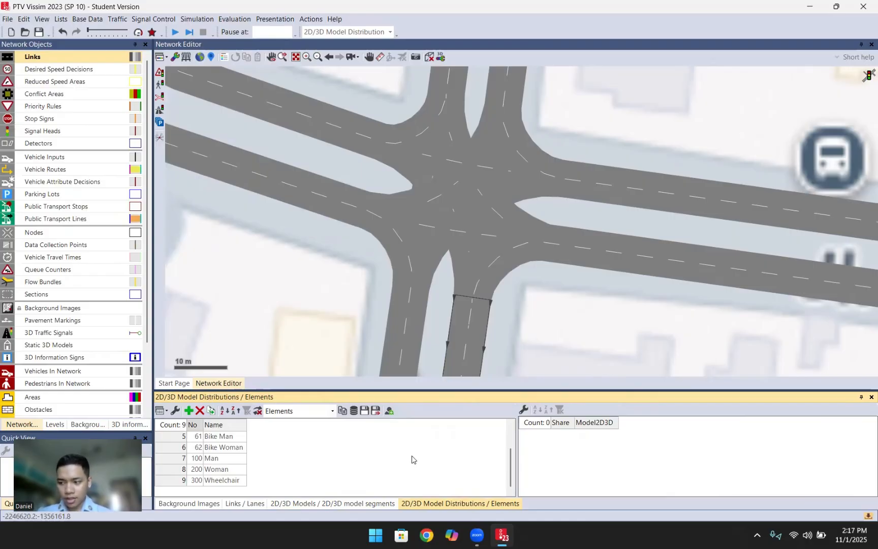
- Add a 2D/3D model distribution named Motor 1 and set its element's model to 302: Motor 1
right_click(411, 458)
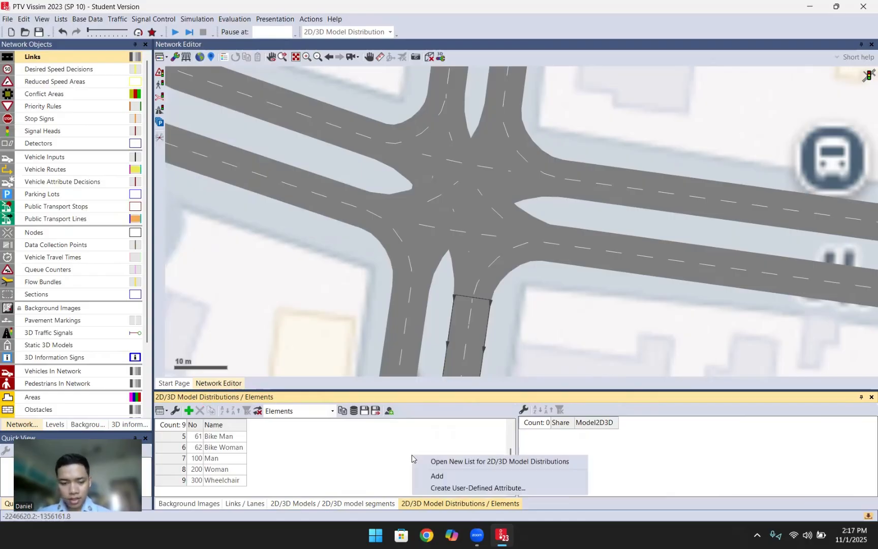
click(444, 475)
click(237, 480)
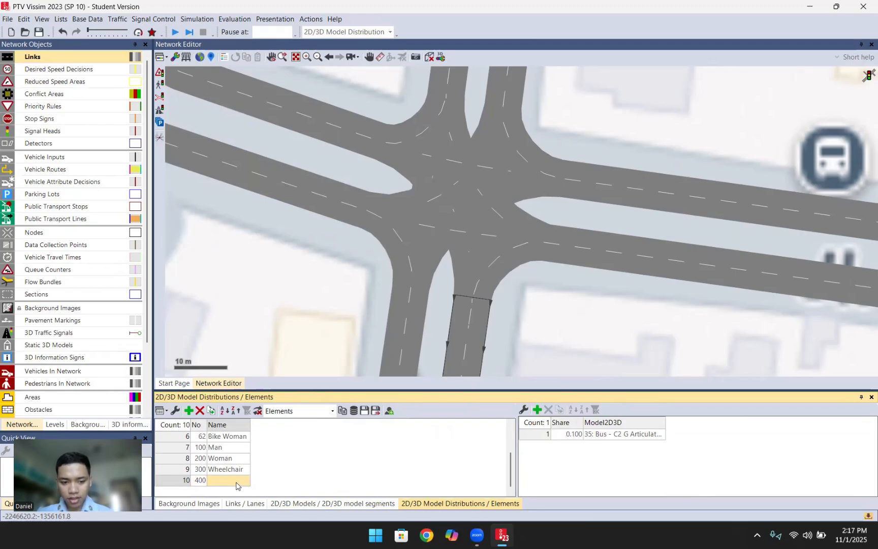
text(Motor 1)
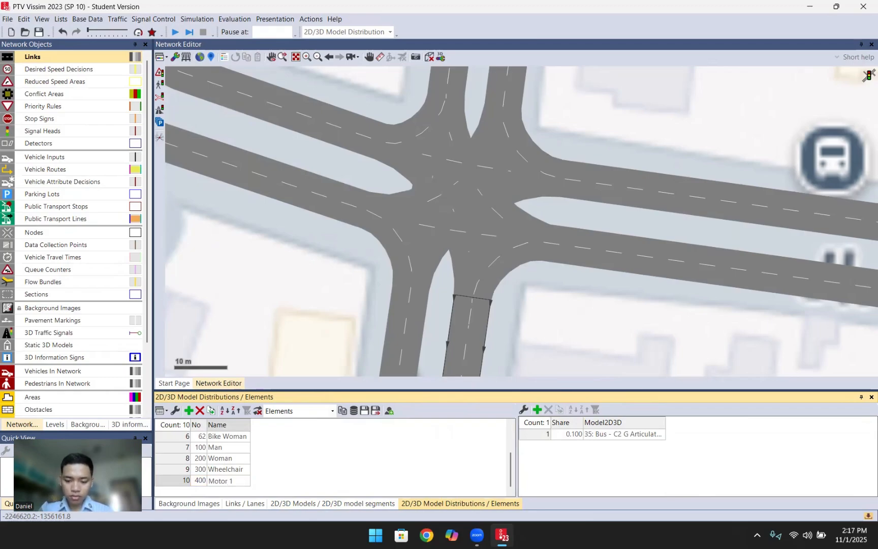
key(Return)
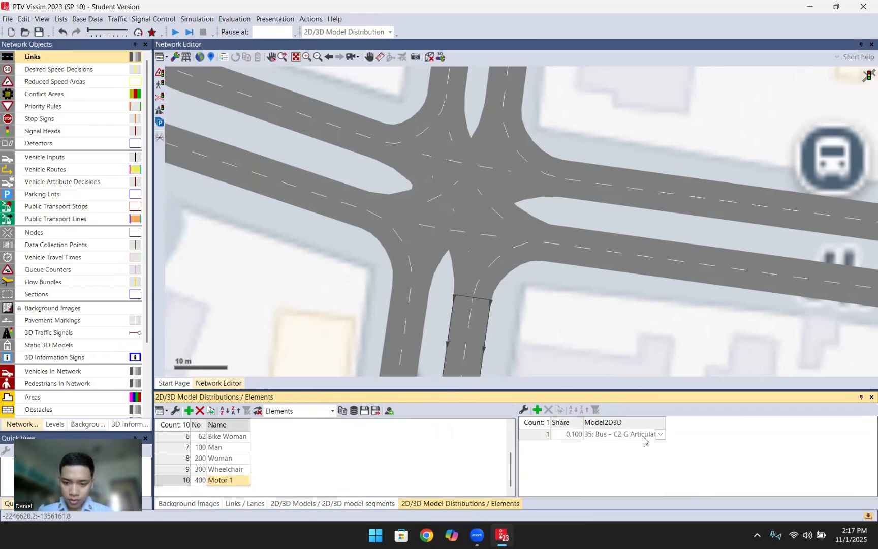
click(659, 435)
click(659, 435)
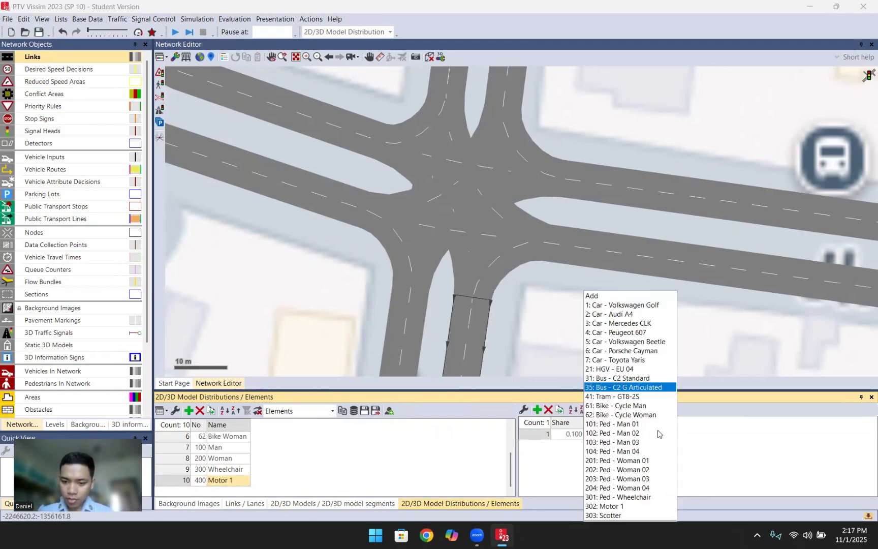
click(635, 506)
- Add another 2D/3D model distribution and name it Scoppy
right_click(406, 441)
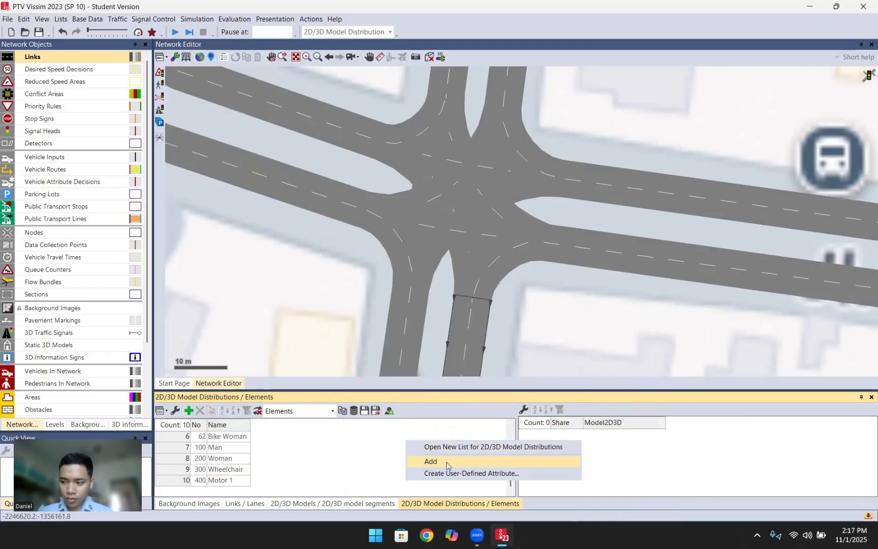
click(446, 462)
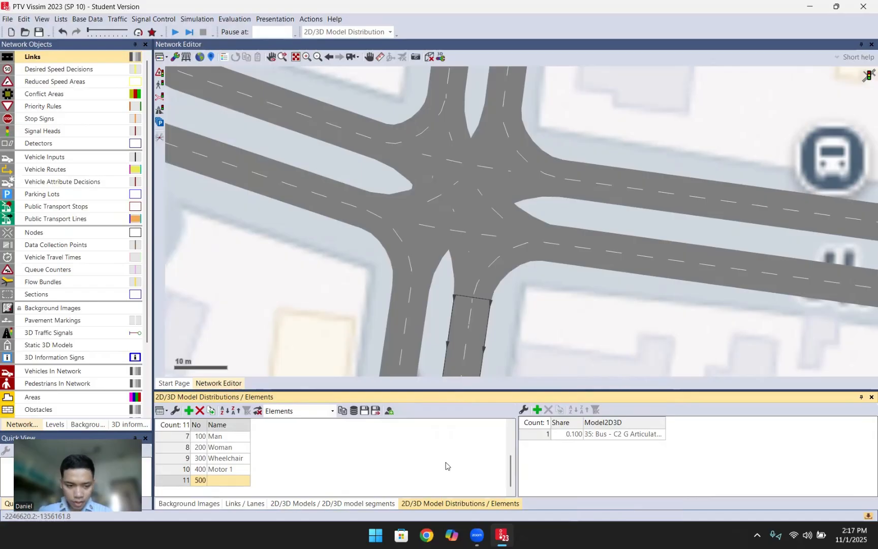
click(245, 479)
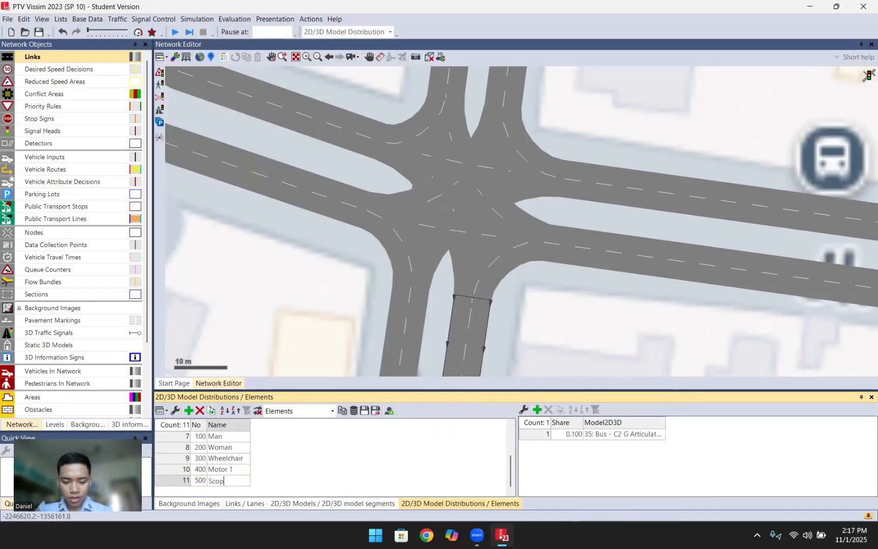
key(Return)
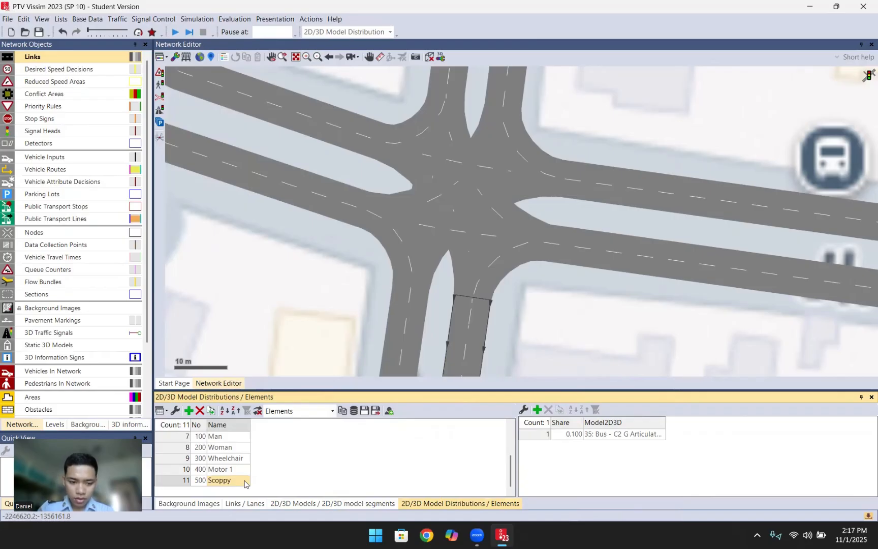
- Rename the Scoppy distribution to Scotter and set its element's model to 303: Scotter
click(660, 433)
click(271, 474)
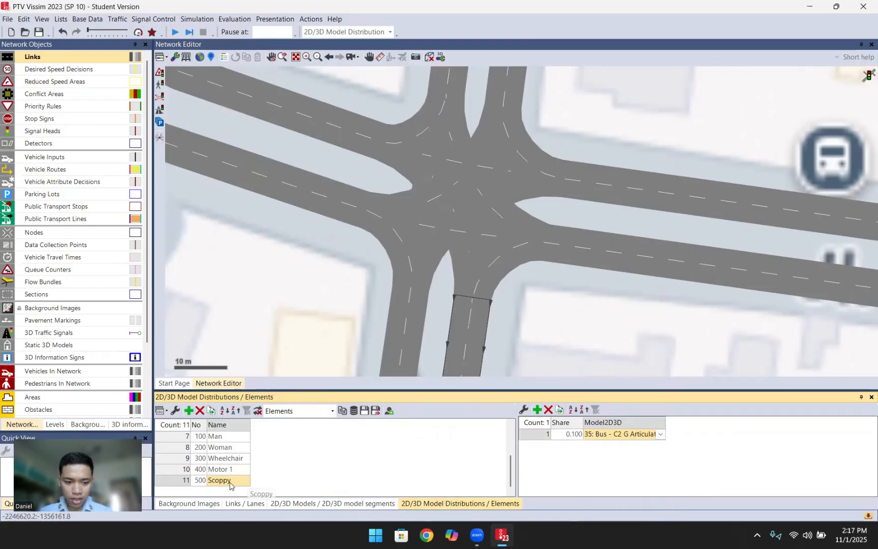
key(BackSpace)
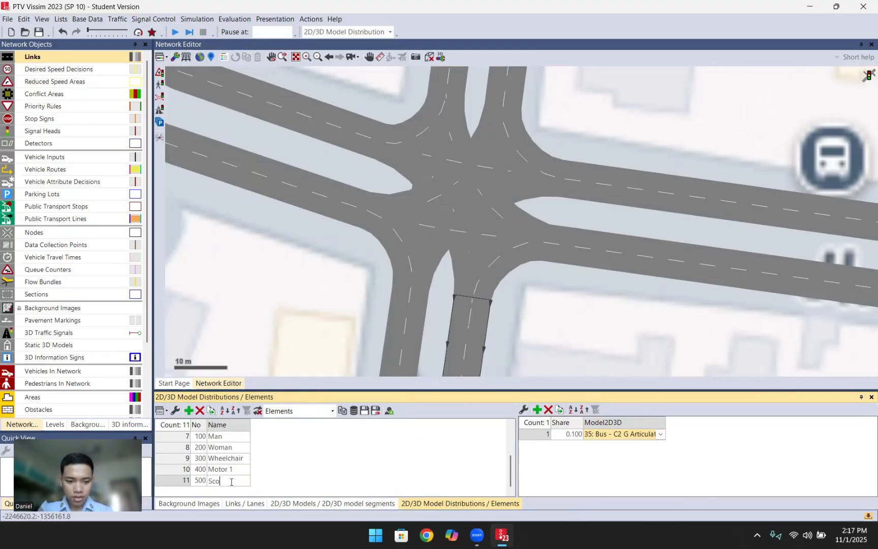
key(Return)
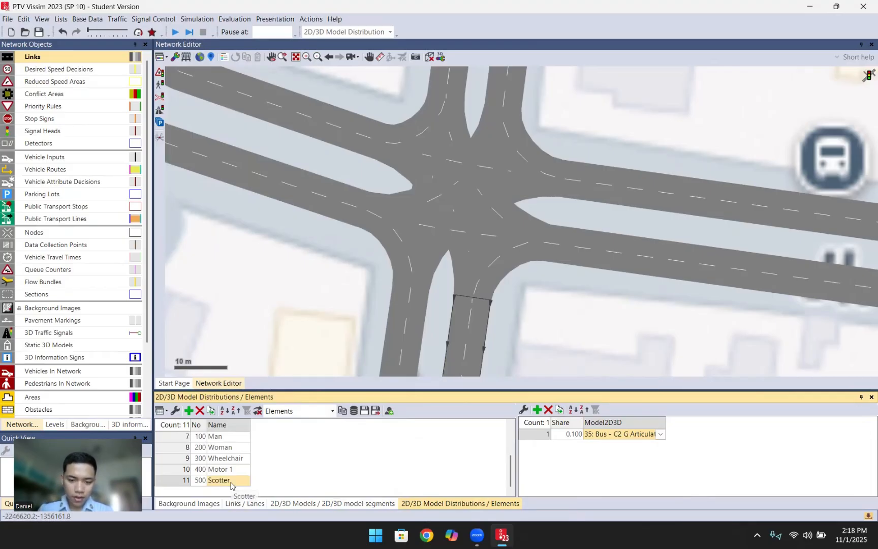
click(660, 434)
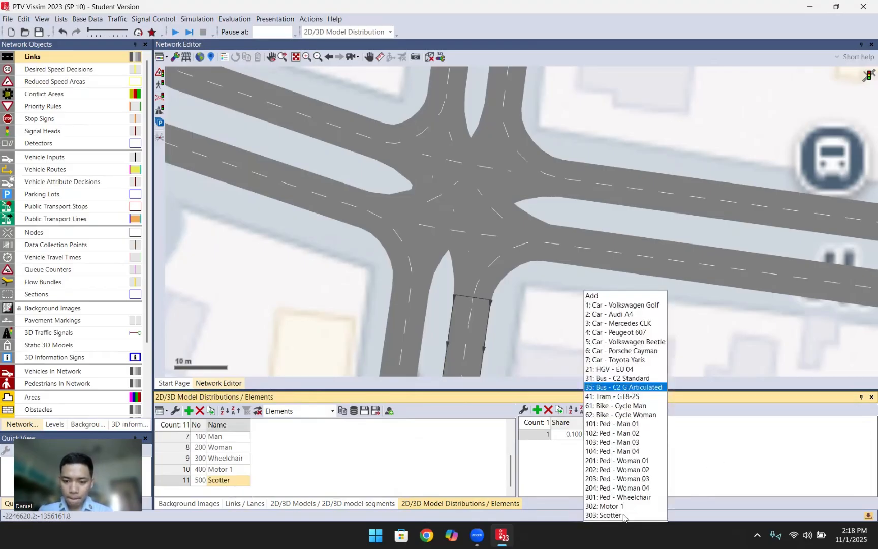
click(623, 515)
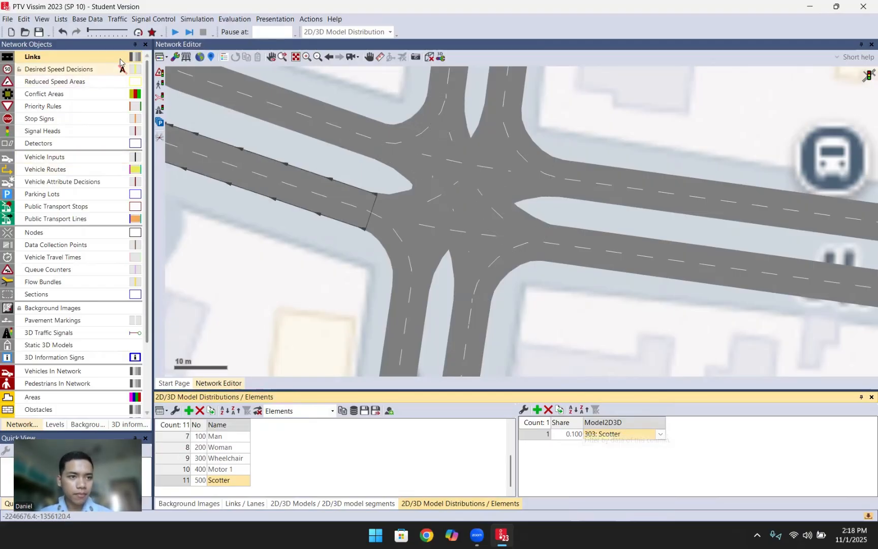
- Open the list of vehicle types from the base data
click(117, 19)
mouse_move(89, 23)
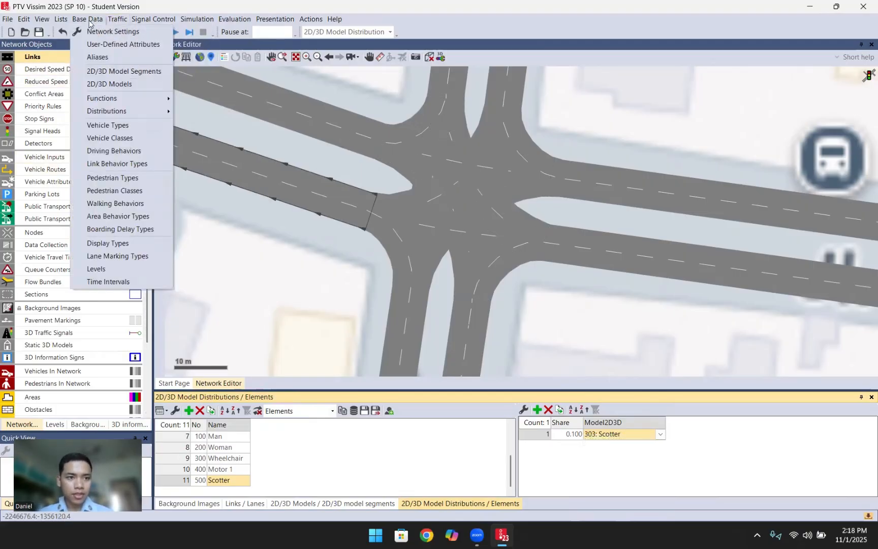
click(117, 127)
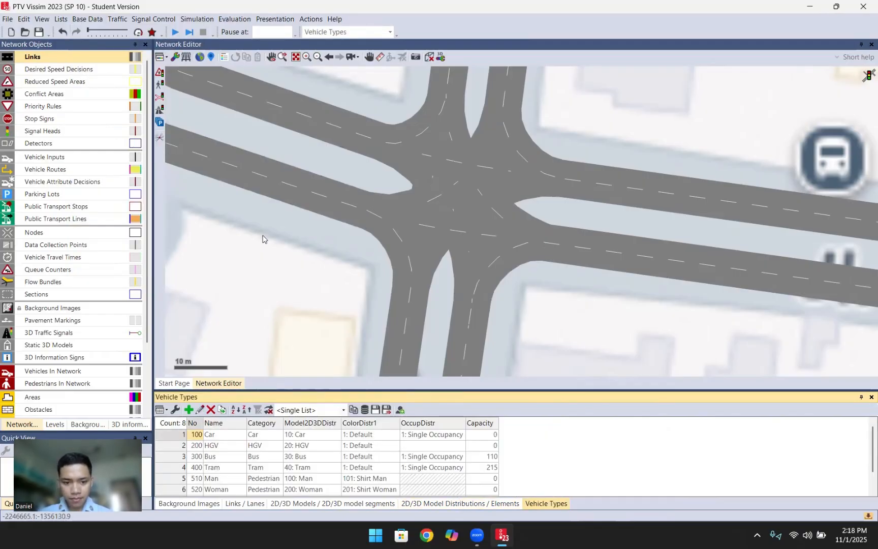
- Add a vehicle type with category Bike and vehicle model 400: Motor 1, keeping 1: Default as its first color
scroll(507, 463, down, 1)
right_click(535, 462)
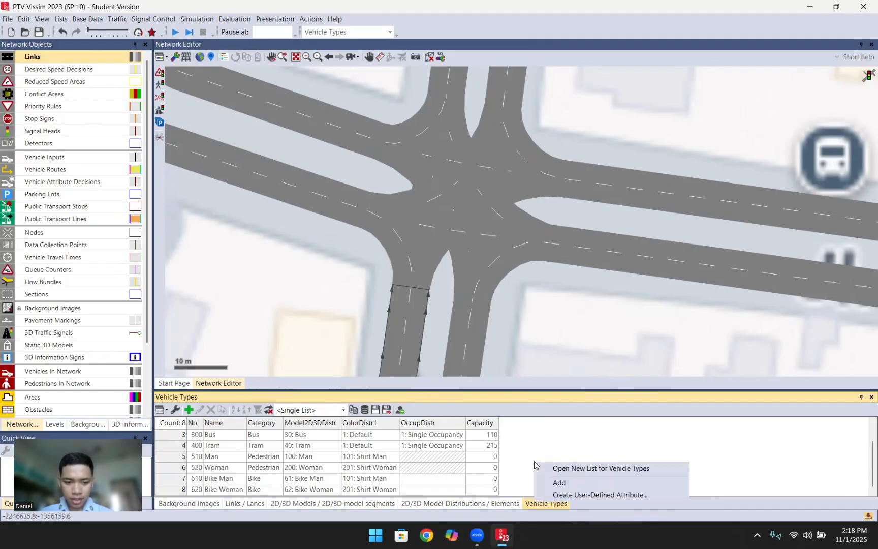
click(555, 483)
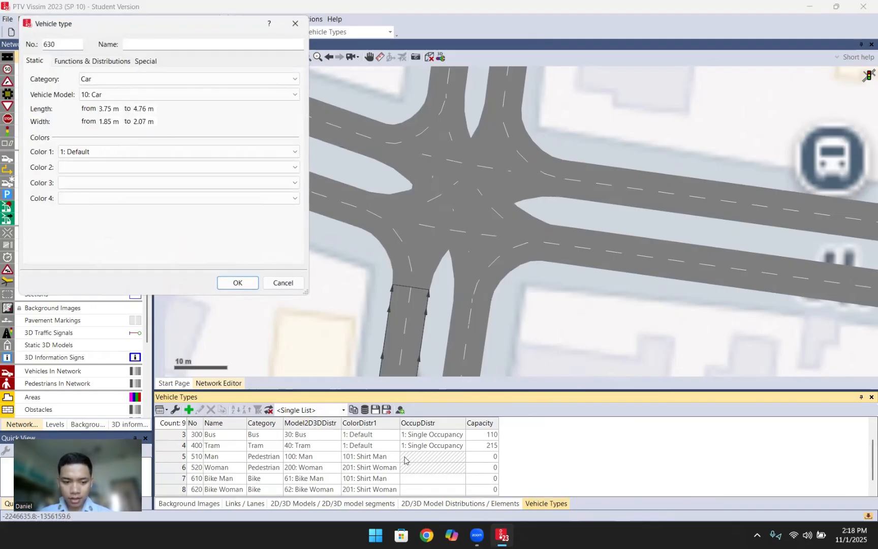
click(111, 79)
click(121, 136)
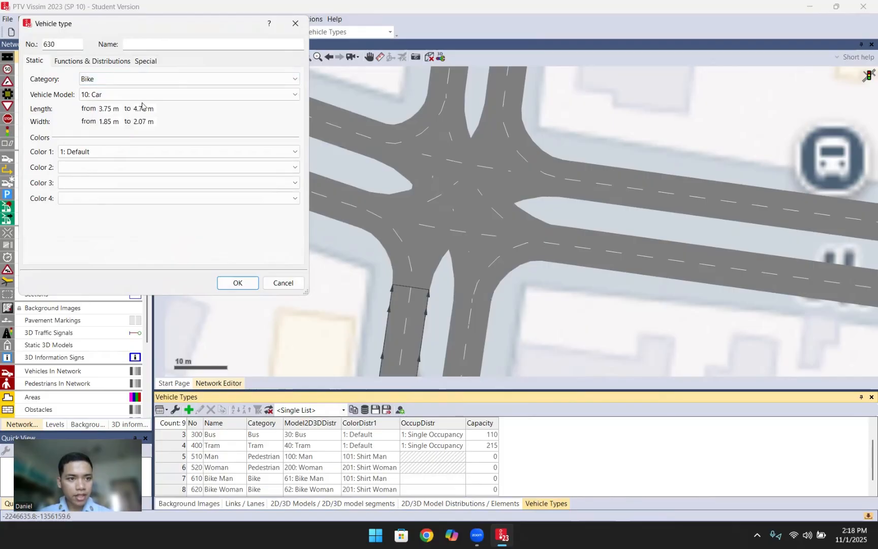
click(128, 95)
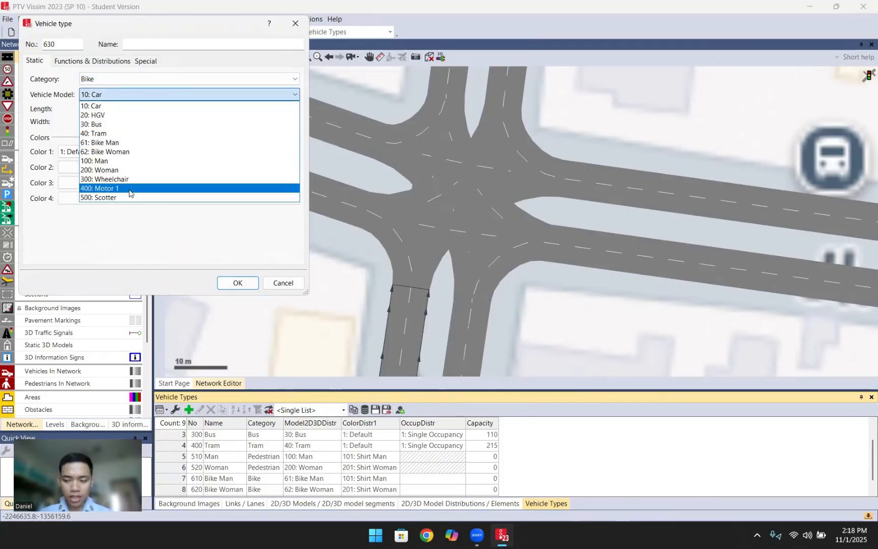
click(129, 189)
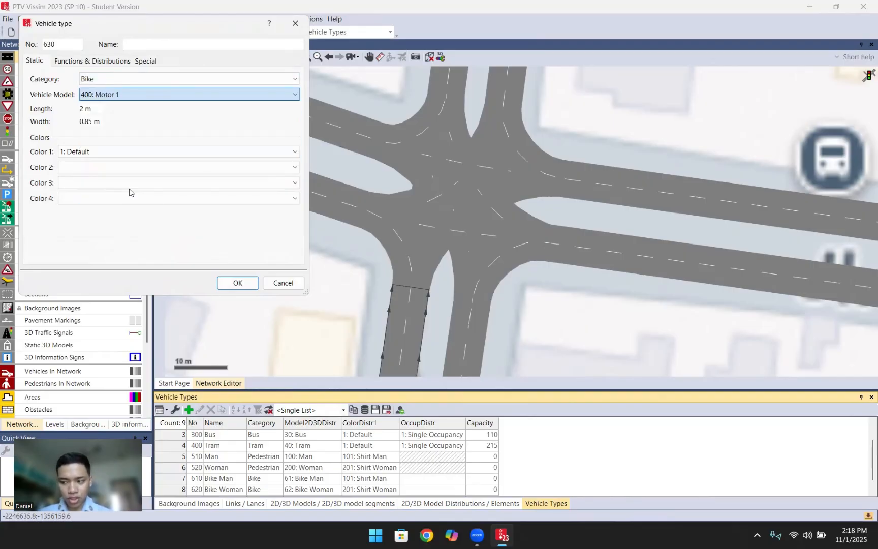
click(122, 153)
click(134, 113)
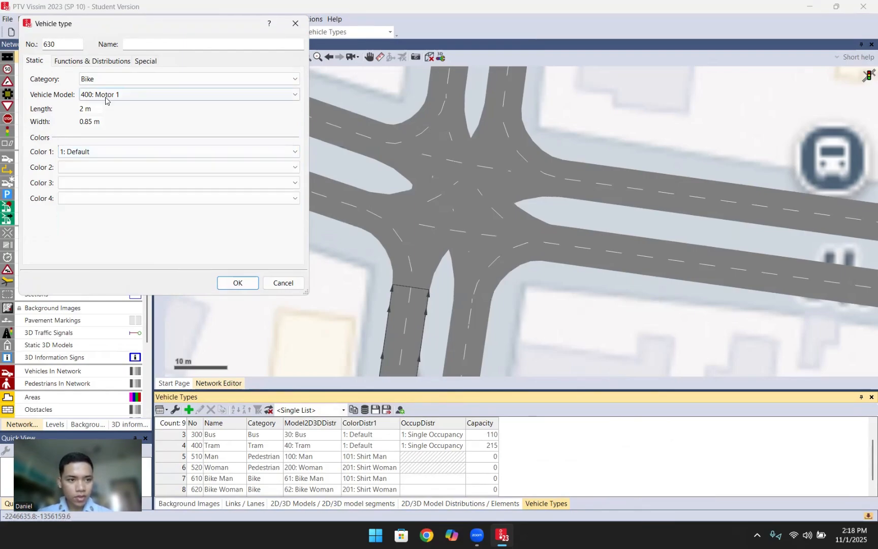
- Set the new vehicle type's maximum and desired acceleration and maximum and desired deceleration functions to 6: Bike
click(102, 65)
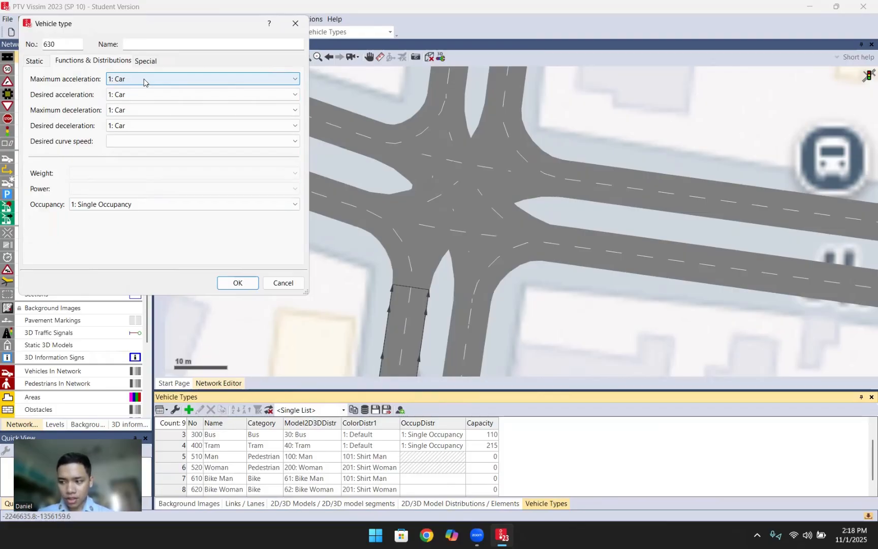
click(145, 80)
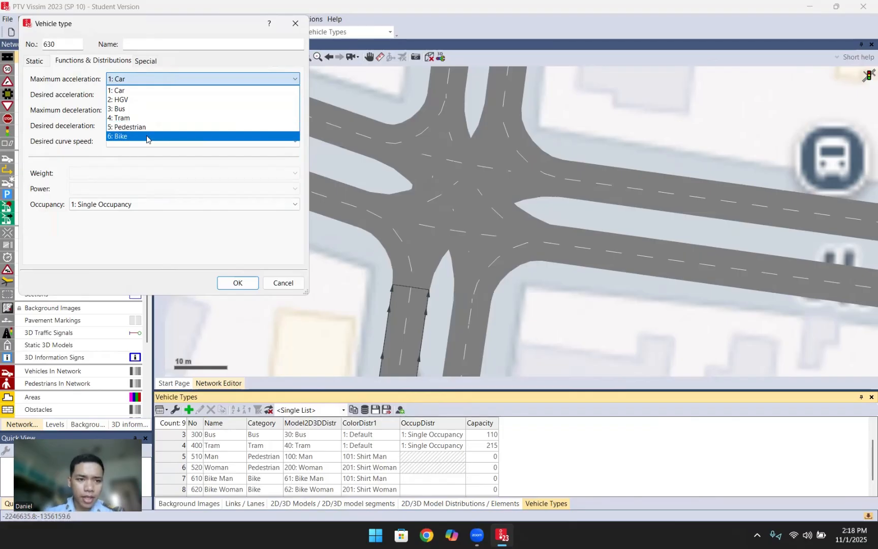
click(148, 136)
click(151, 100)
click(159, 147)
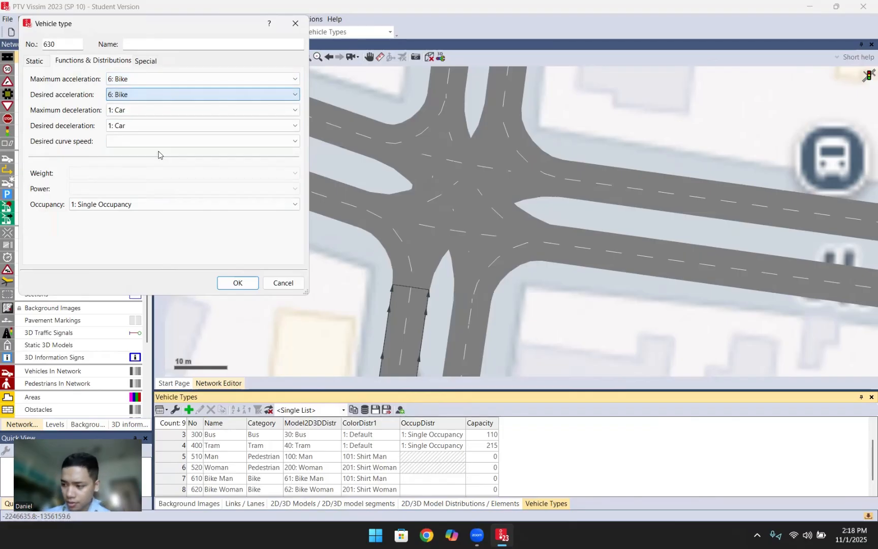
click(137, 109)
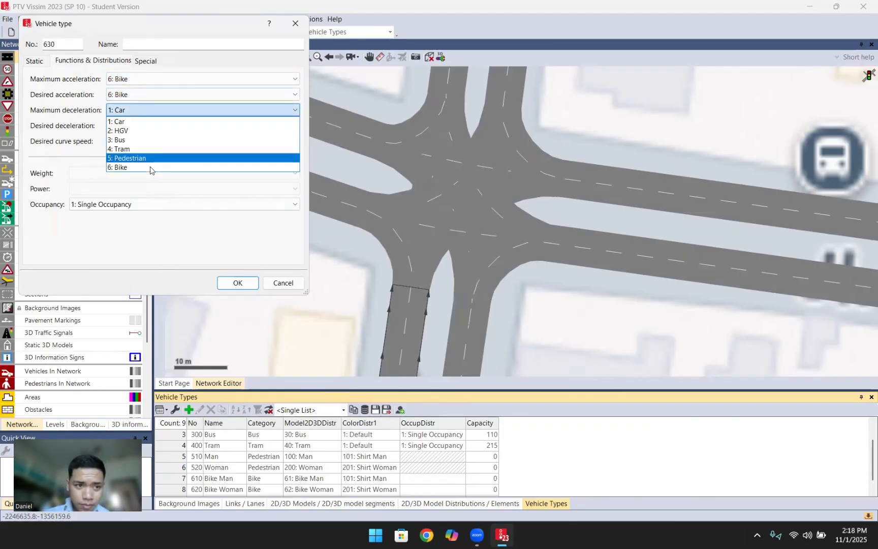
click(151, 166)
click(142, 126)
click(144, 181)
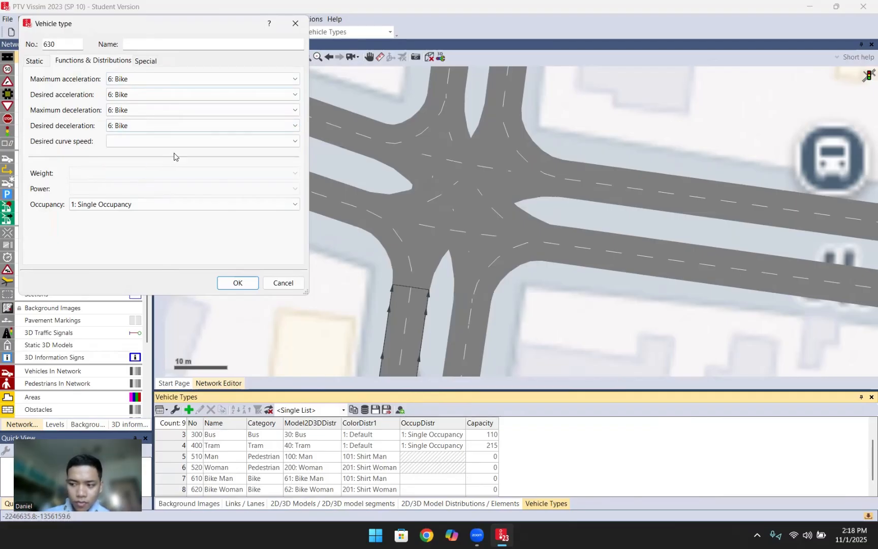
- Examine the new vehicle type's color choices, functions and distributions, occupancy options and special settings
click(46, 60)
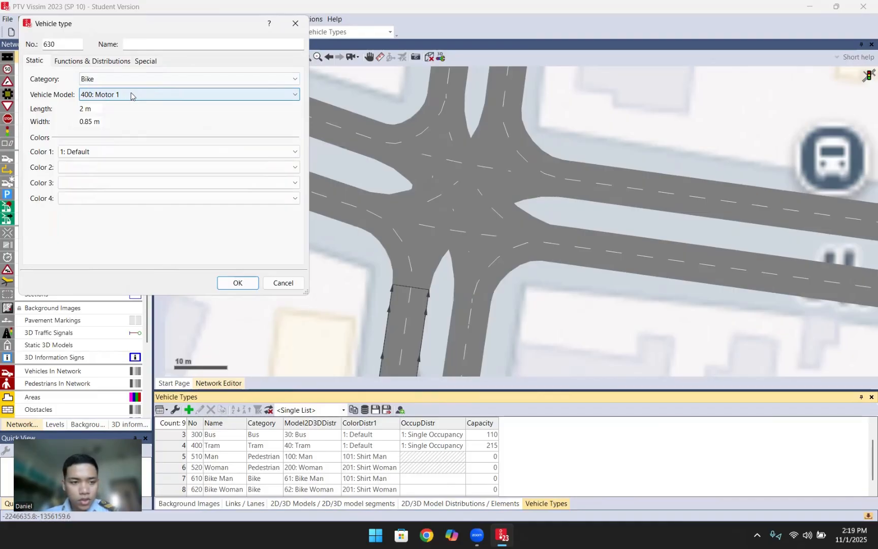
click(132, 151)
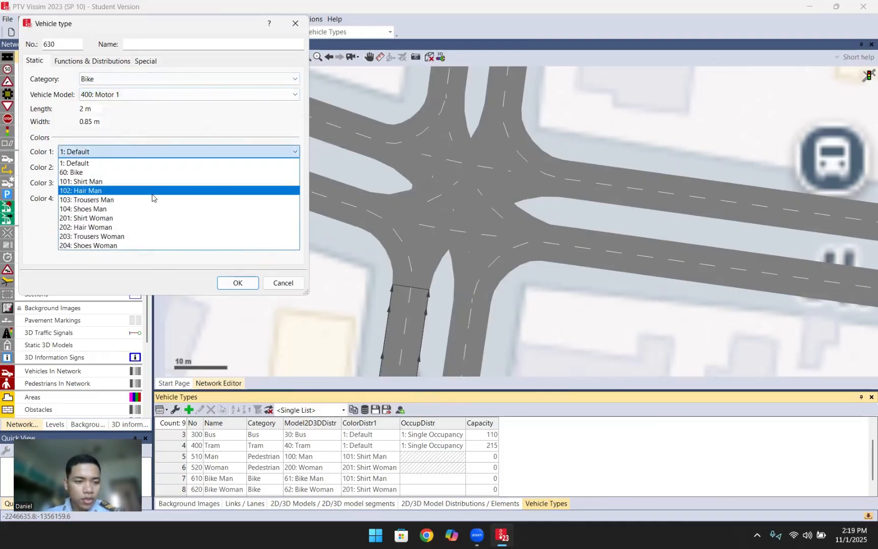
click(153, 151)
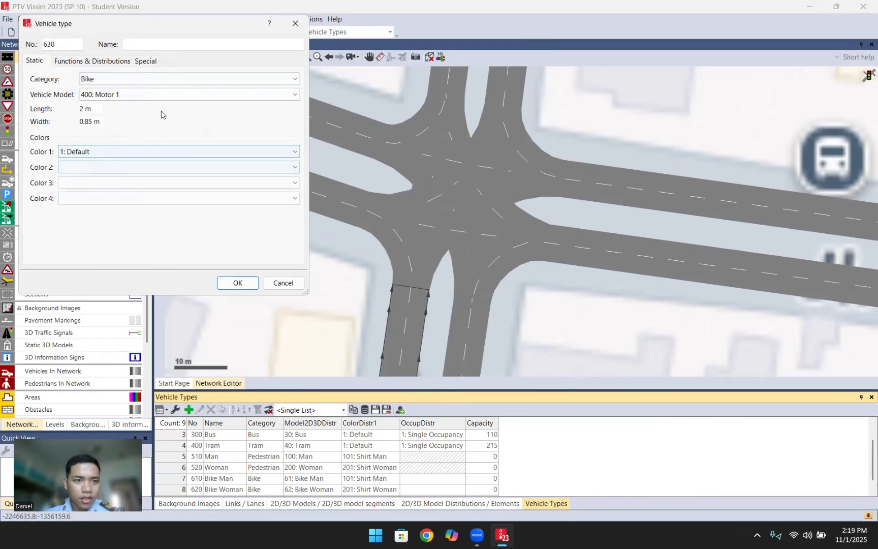
click(124, 61)
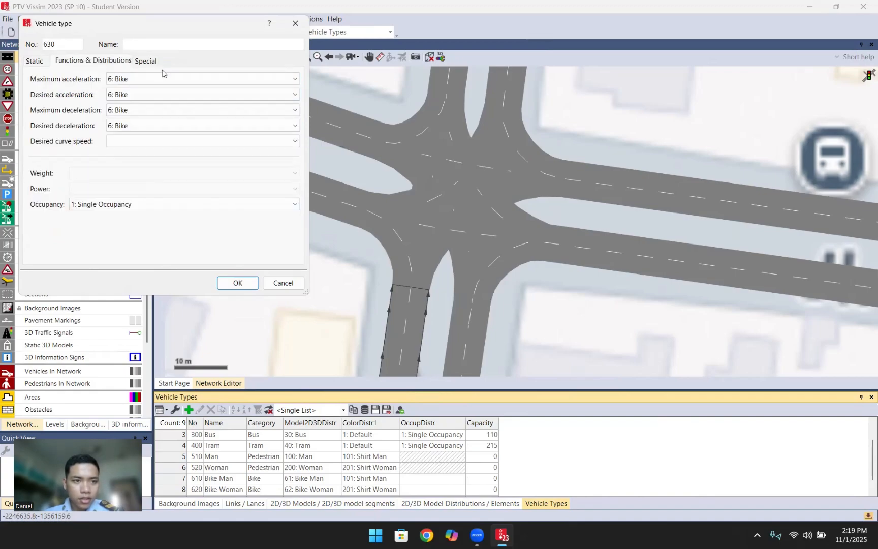
click(215, 203)
click(216, 203)
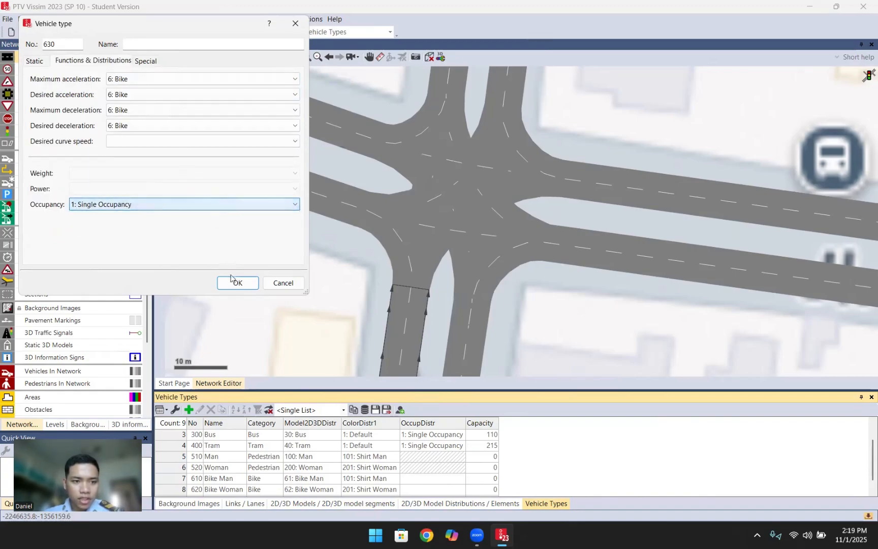
click(148, 62)
click(124, 62)
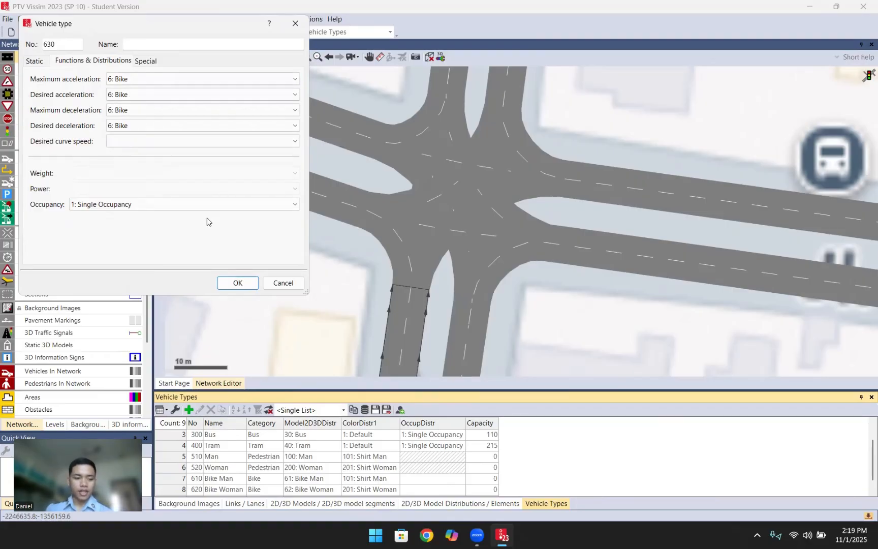
- Accept the new vehicle type's settings and name it Motor 1 in the vehicle types list
click(242, 285)
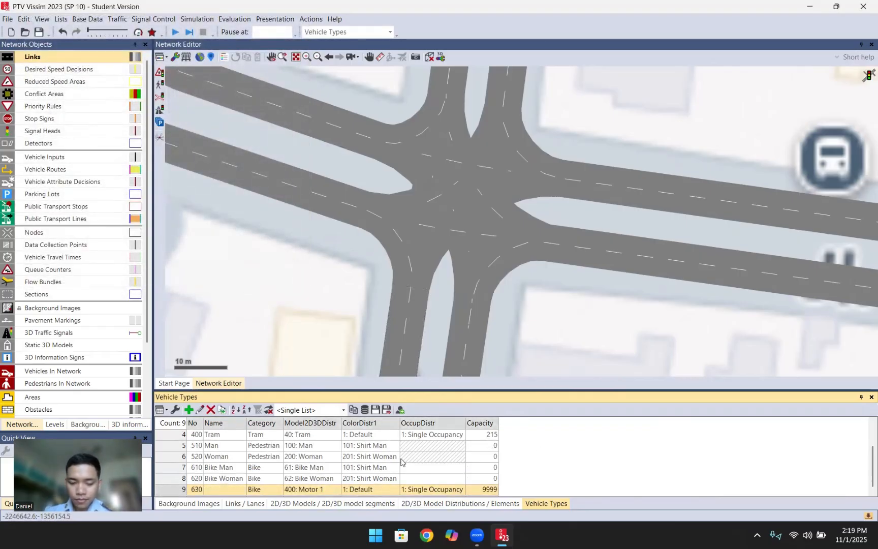
double_click(239, 489)
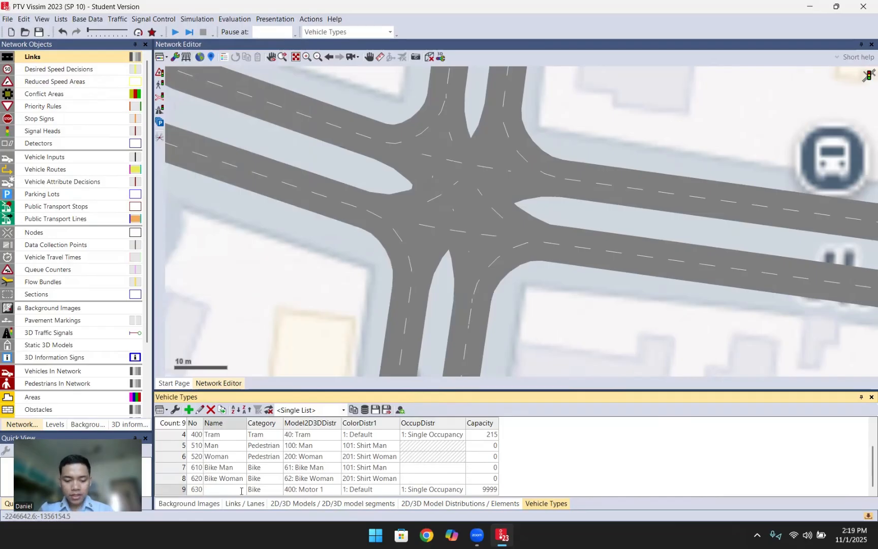
text(Motor 1)
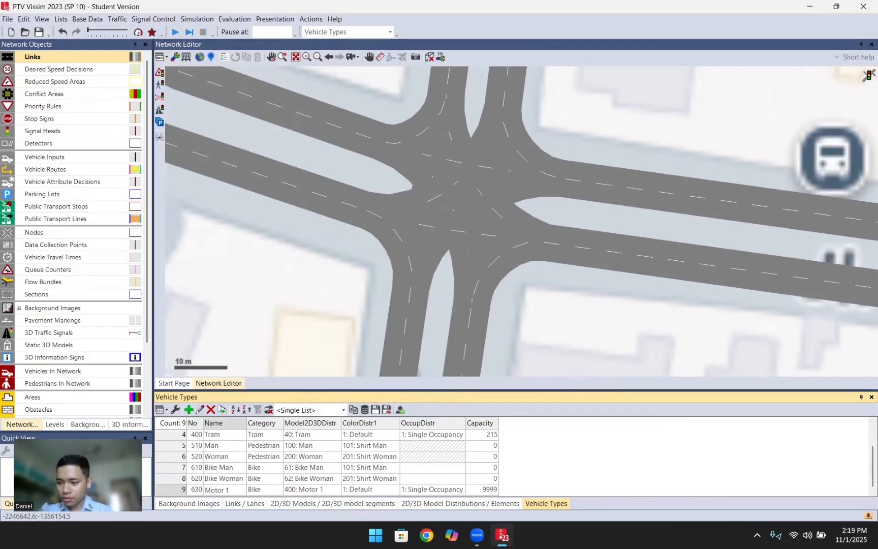
key(Return)
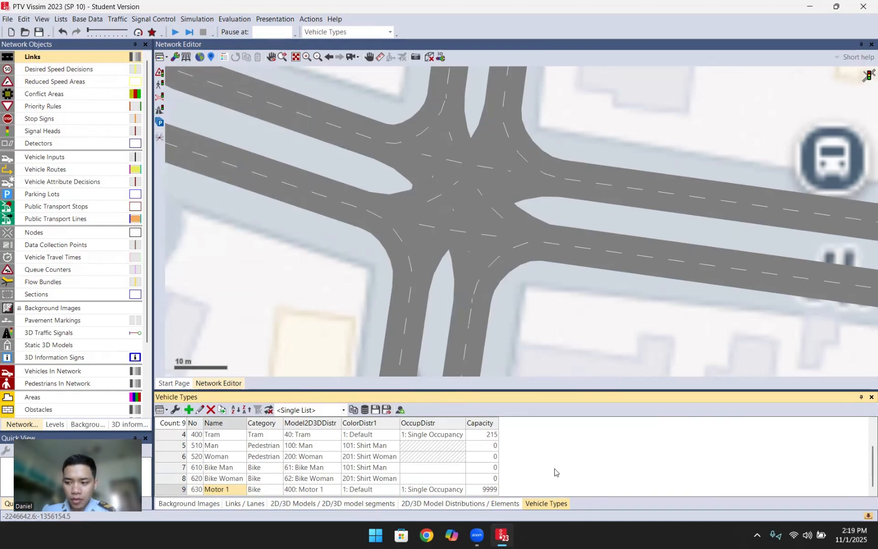
- Open the vehicle classes from the base data and add a new class named Motor
click(88, 21)
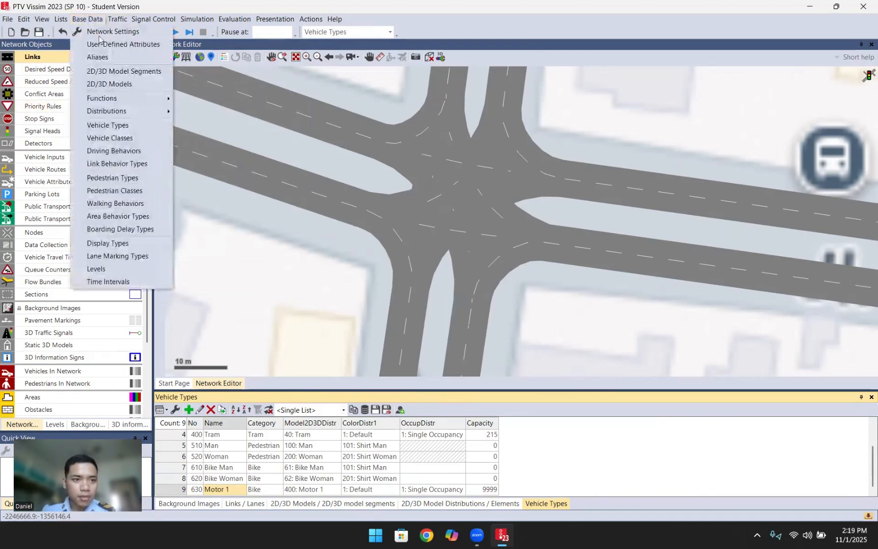
click(137, 138)
scroll(393, 480, down, 1)
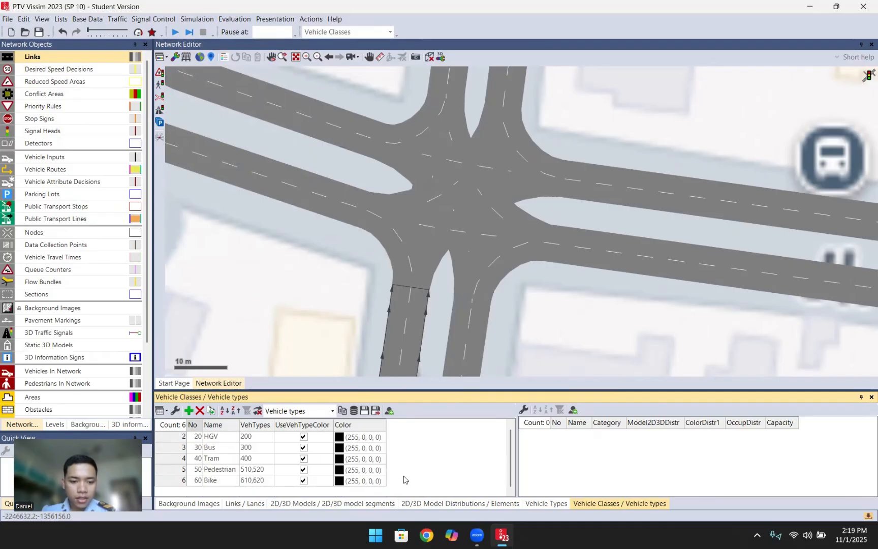
right_click(430, 461)
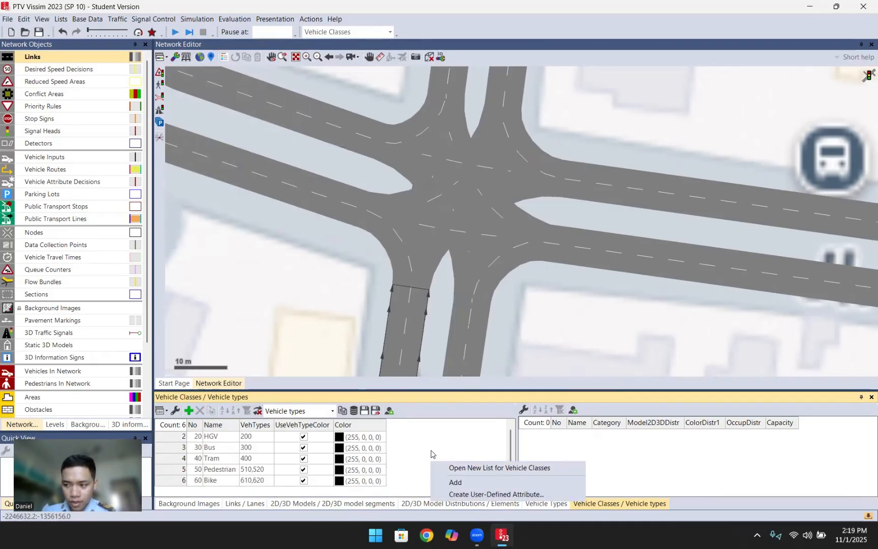
click(438, 481)
click(221, 478)
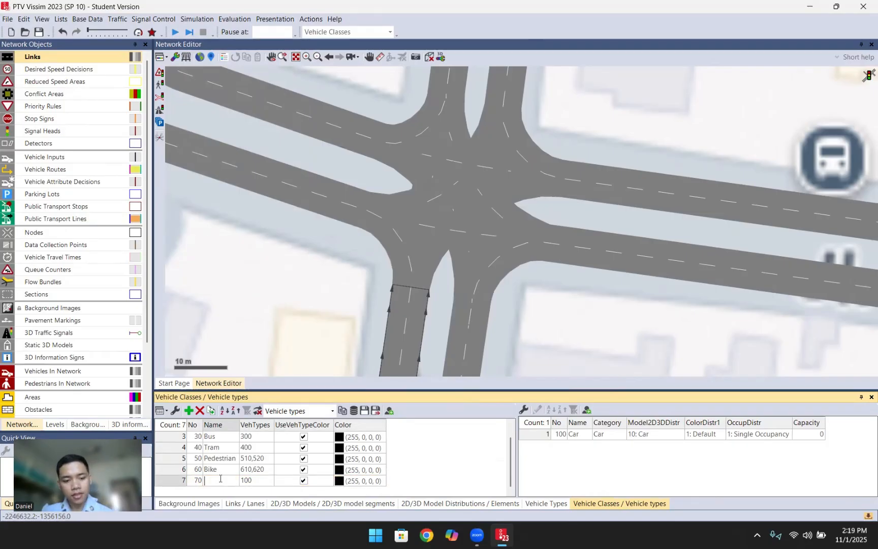
text(Moot)
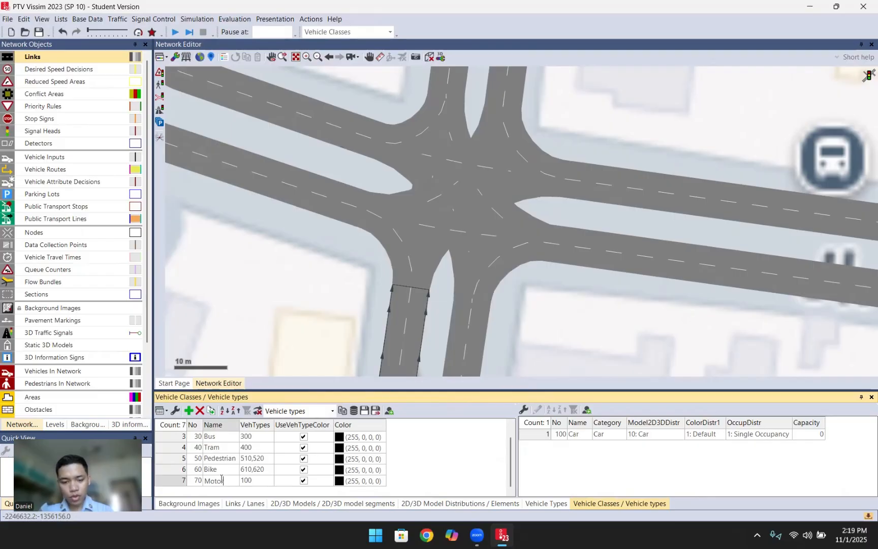
- Assign vehicle type 630: Motor 1 to the Motor class and remove 100: Car from it
click(262, 481)
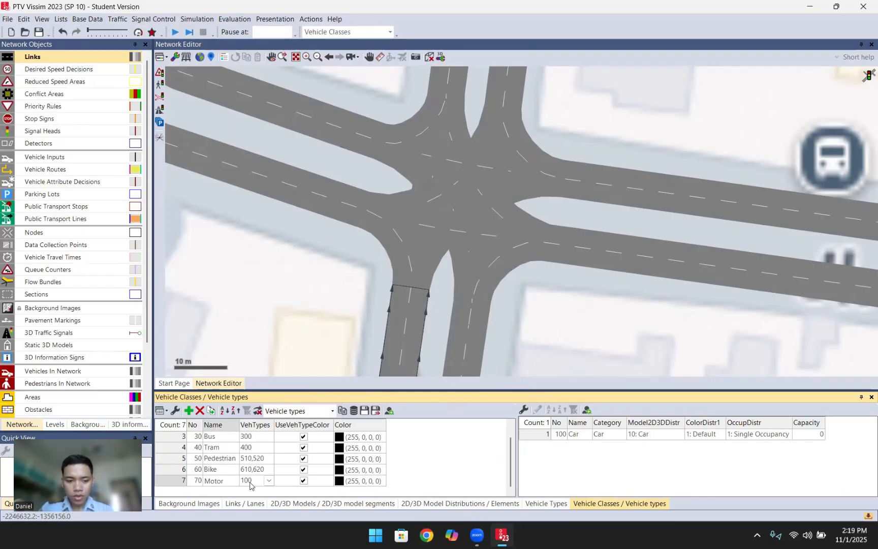
click(268, 480)
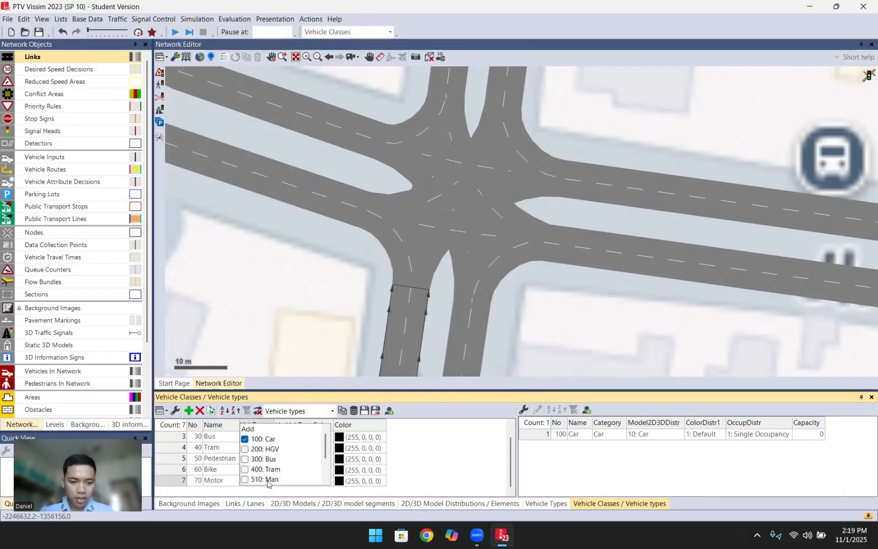
scroll(259, 468, down, 1)
scroll(260, 468, down, 1)
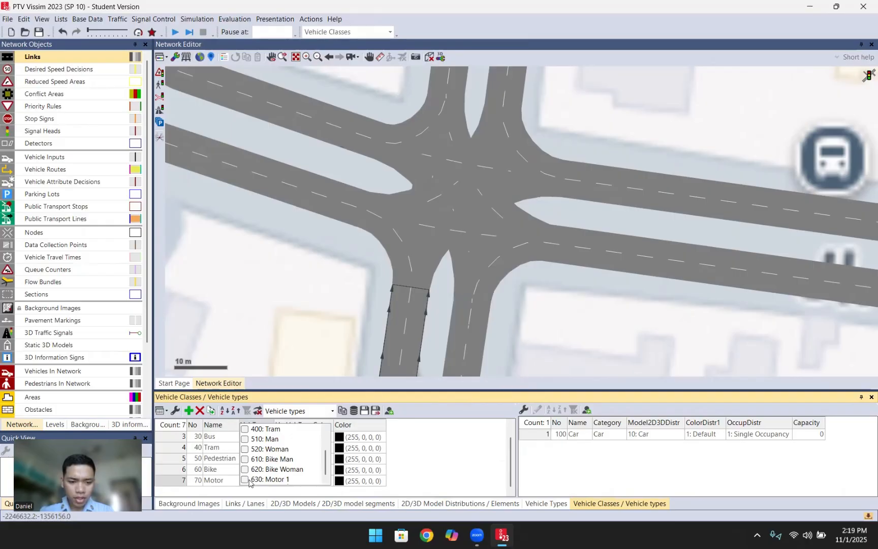
click(245, 480)
drag(326, 456, 325, 414)
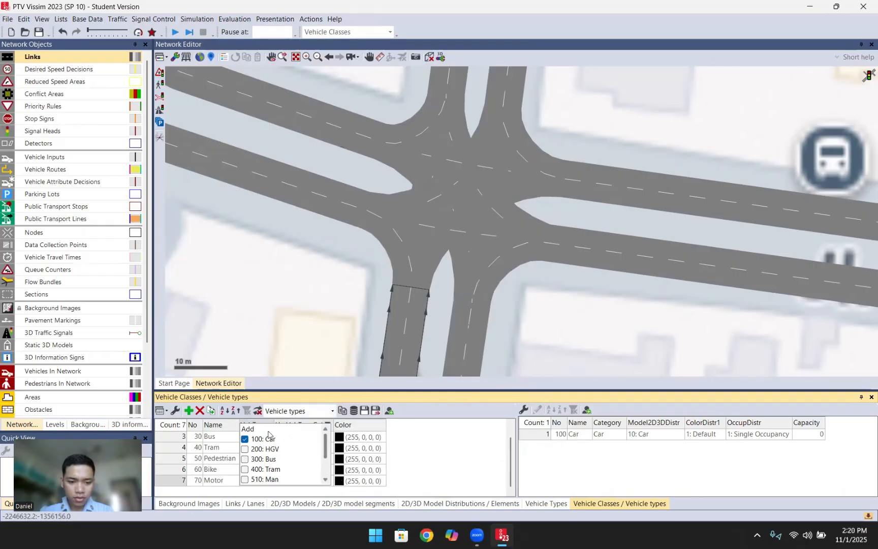
click(245, 439)
scroll(334, 452, down, 3)
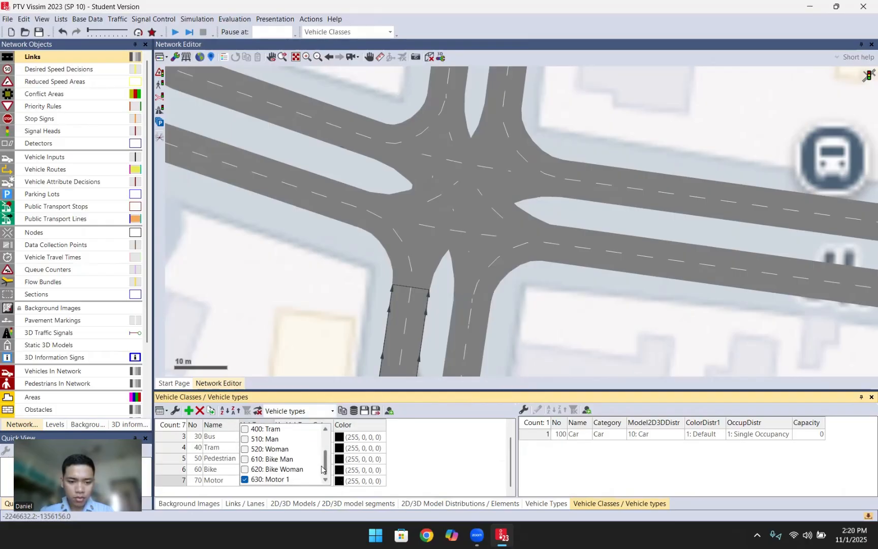
click(404, 465)
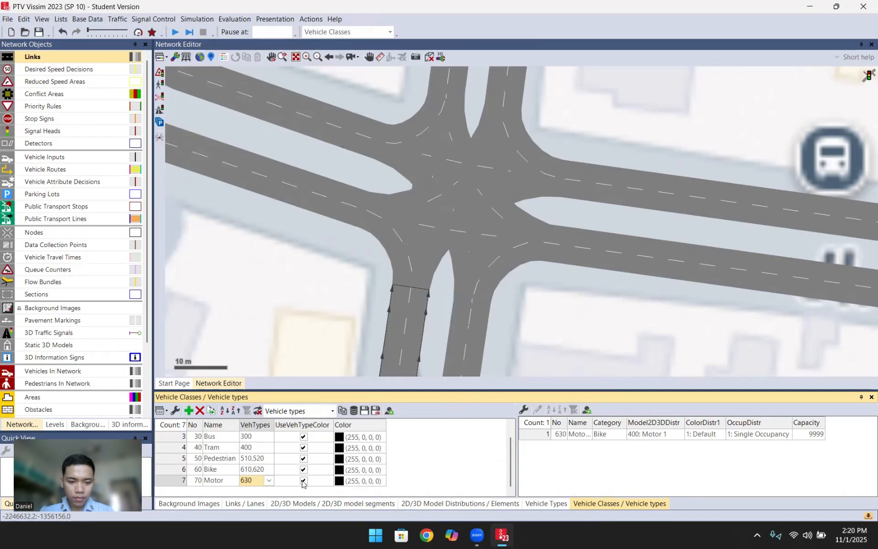
- Widen the Name column of the Motor class's assigned vehicle types so the full type name fits
click(617, 437)
click(619, 436)
click(577, 454)
click(584, 434)
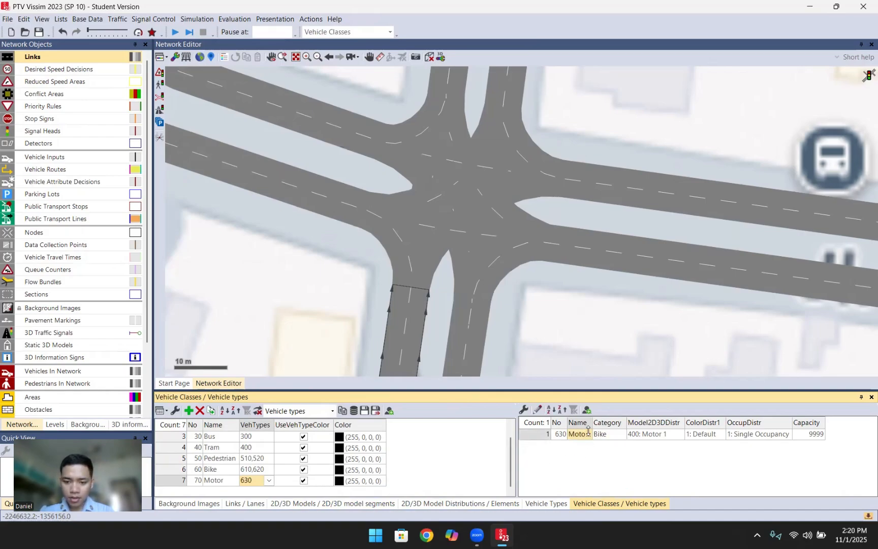
drag(593, 420, 605, 420)
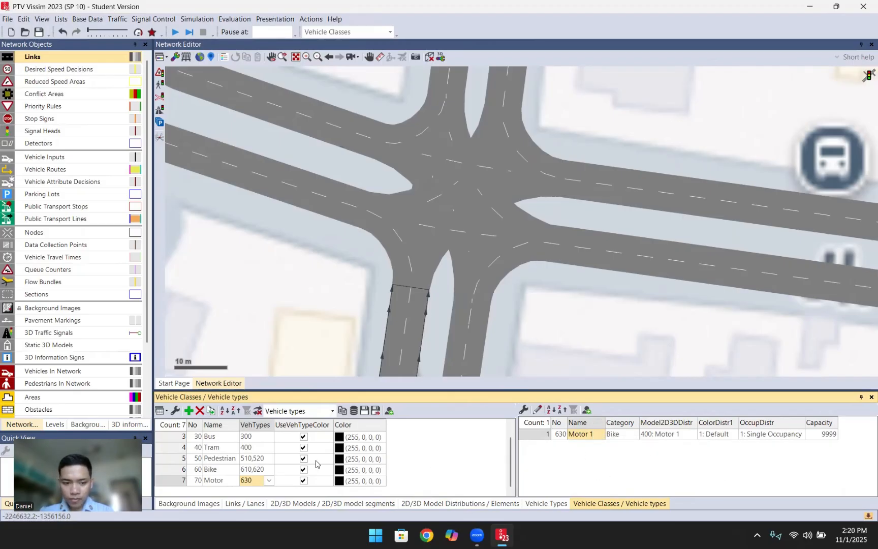
click(304, 485)
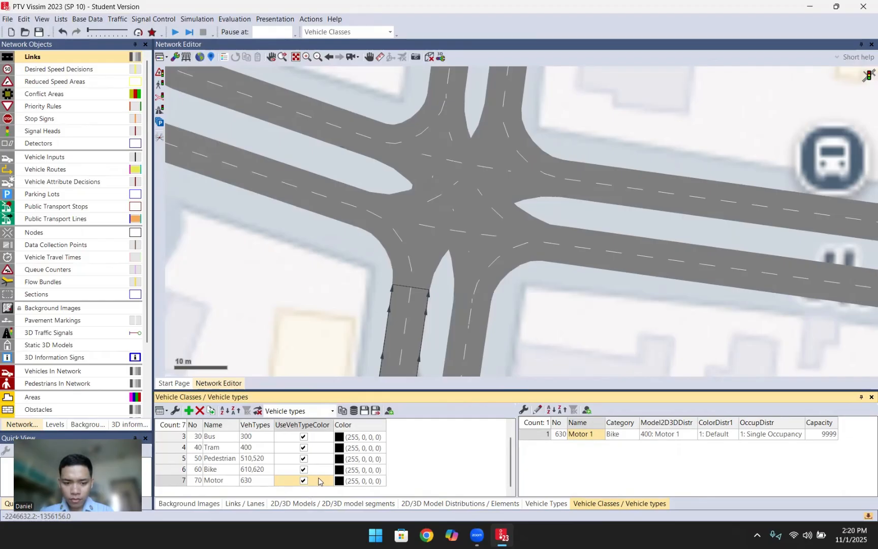
- Check the vehicle types assigned to the Motor class and set the capacity of vehicle type Motor 1 to 2
click(266, 482)
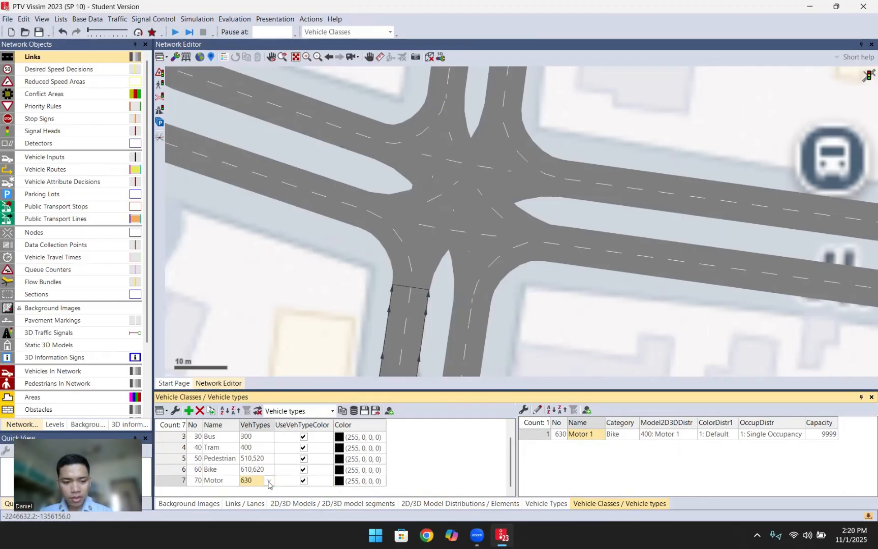
click(268, 482)
scroll(284, 457, down, 2)
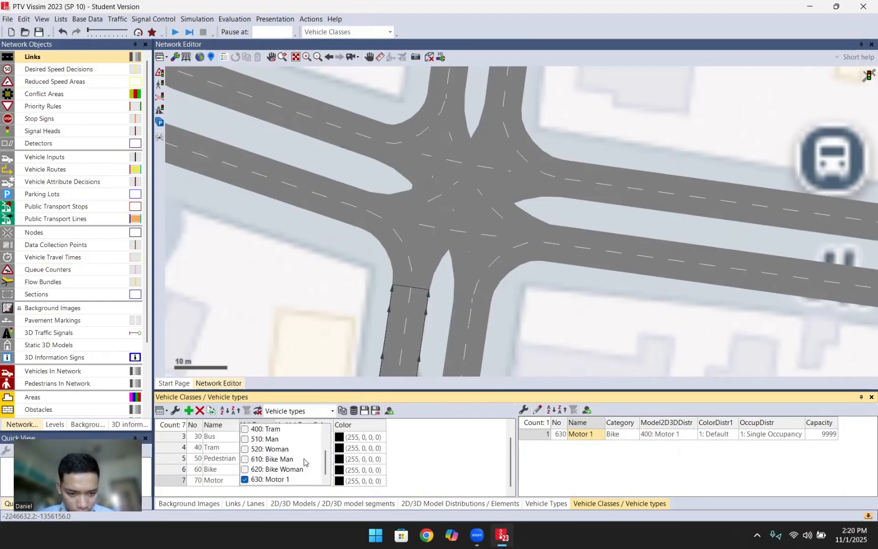
scroll(304, 462, up, 3)
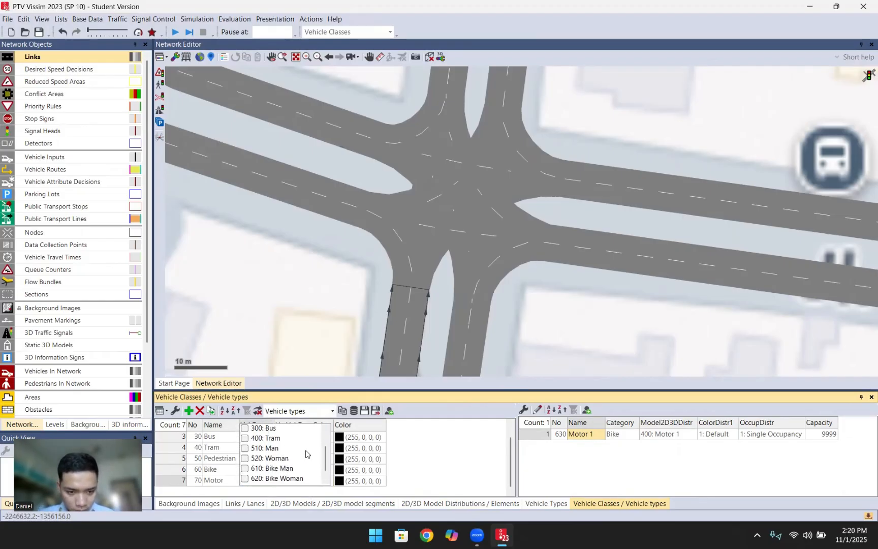
click(423, 464)
click(827, 436)
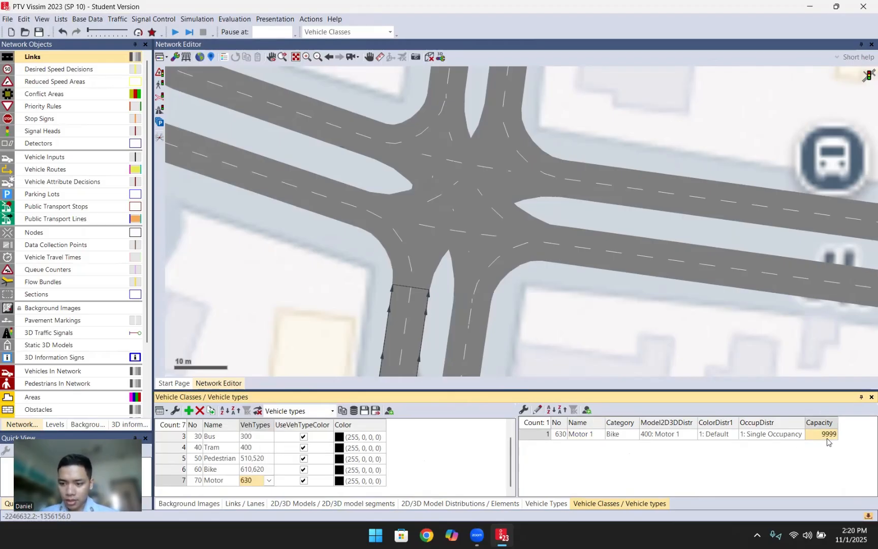
text(2)
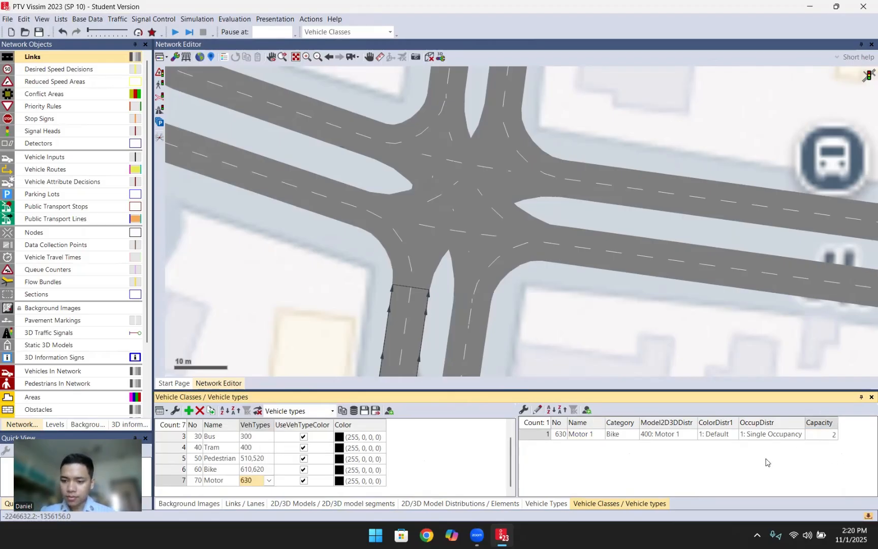
key(Return)
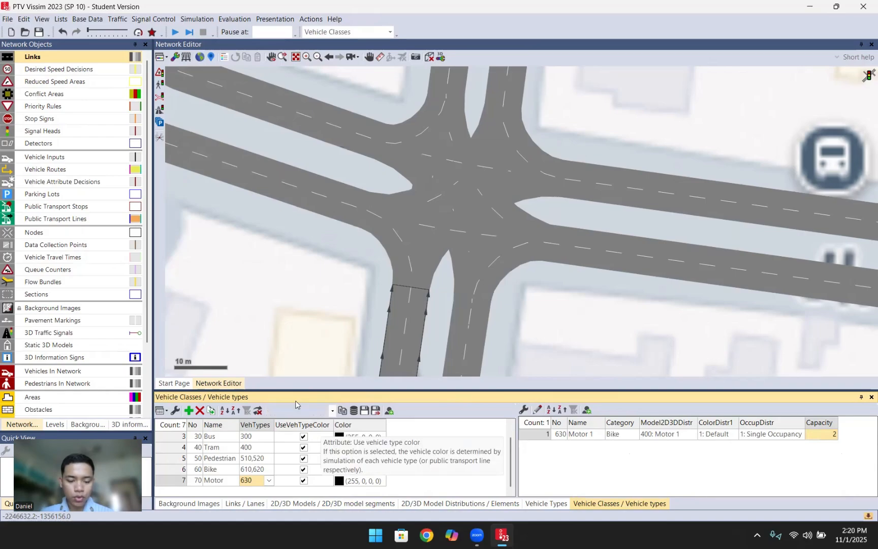
- Activate the Vehicle Inputs object type and show its list with vehicle volumes by time interval
click(76, 161)
right_click(77, 158)
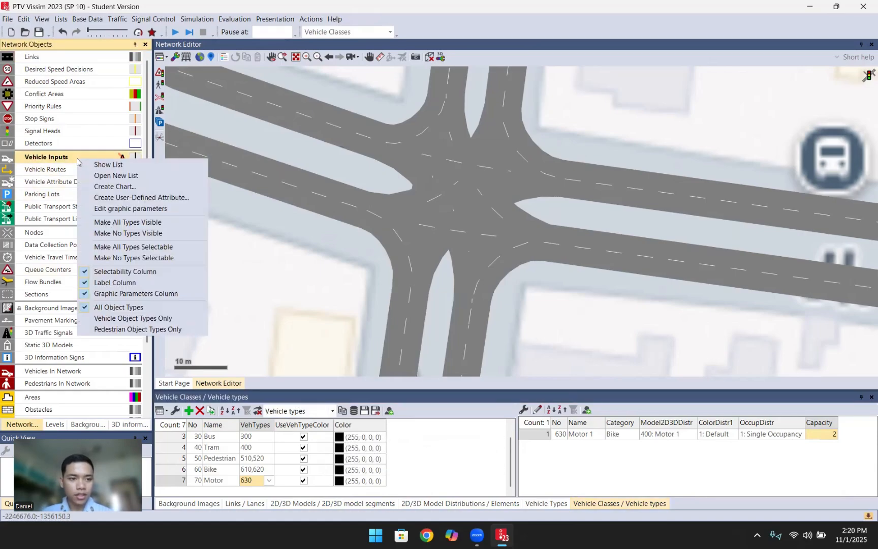
click(90, 163)
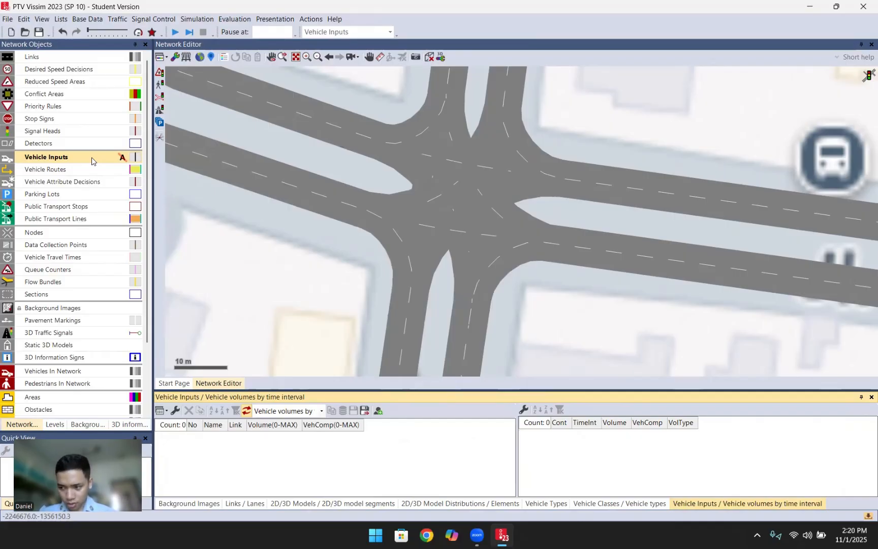
- Add a vehicle input at the start of link 2, at the eastern end of the road leading to the junction
drag(305, 245, 272, 203)
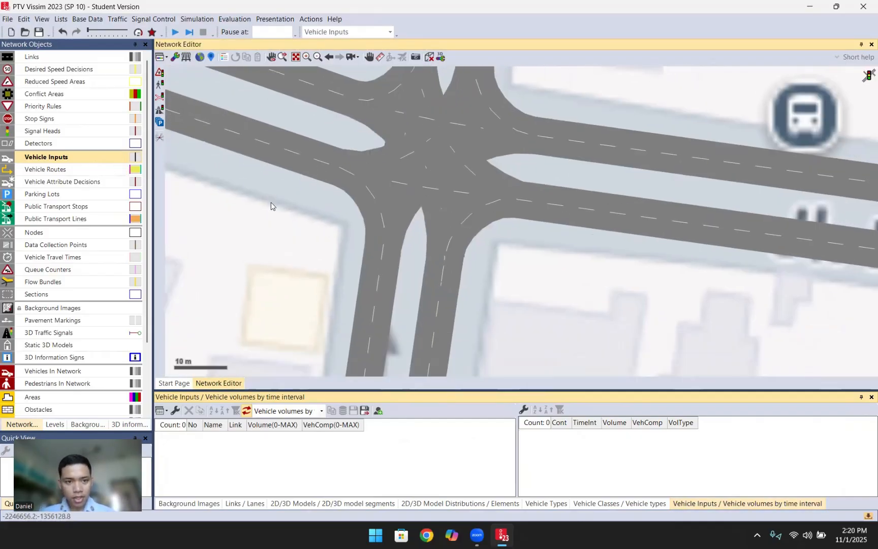
scroll(260, 226, down, 1)
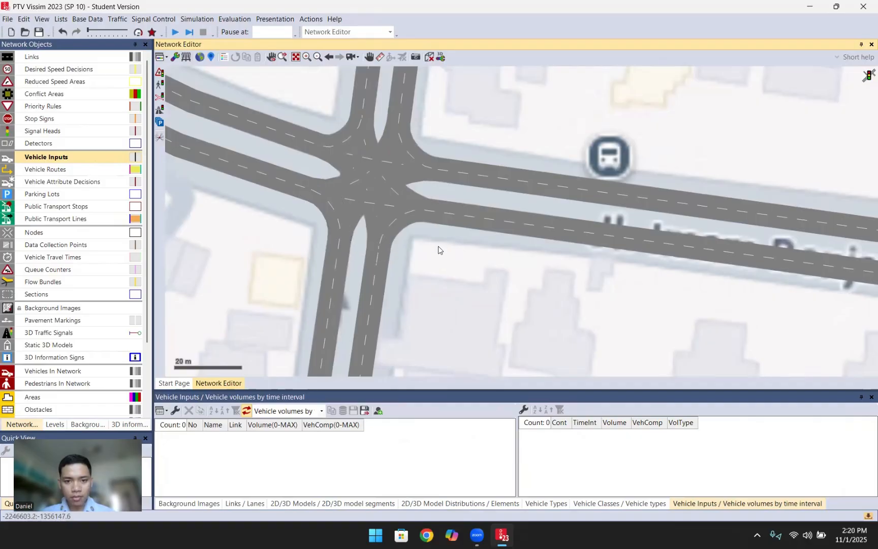
drag(474, 252, 378, 204)
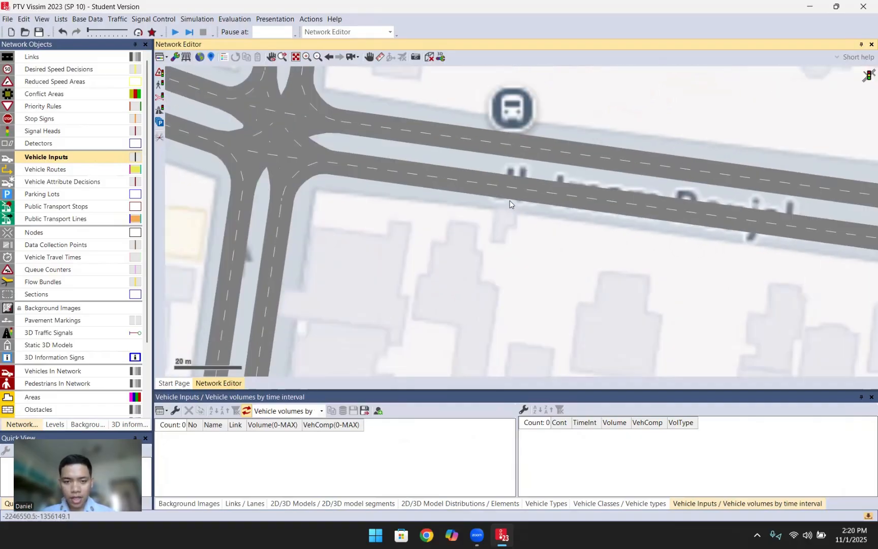
drag(453, 236, 362, 237)
drag(473, 251, 316, 180)
drag(592, 217, 435, 215)
drag(705, 237, 262, 229)
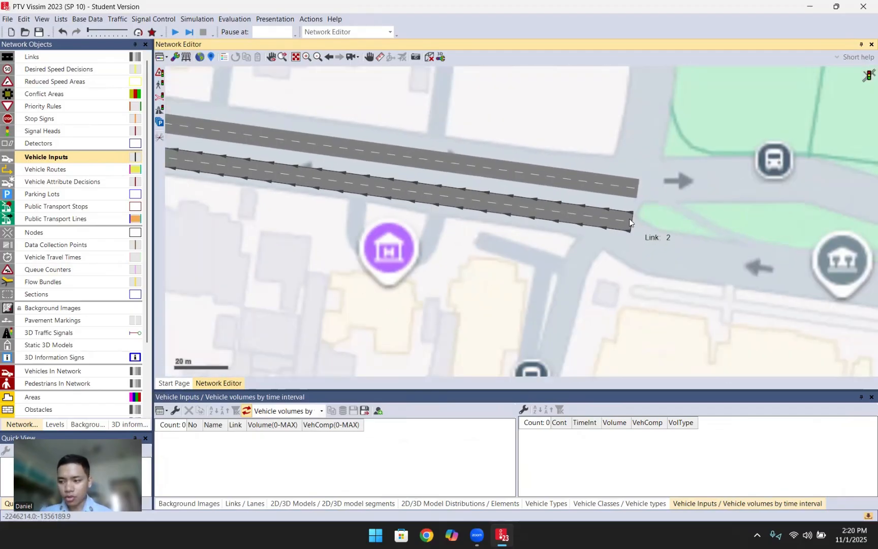
right_click(629, 219)
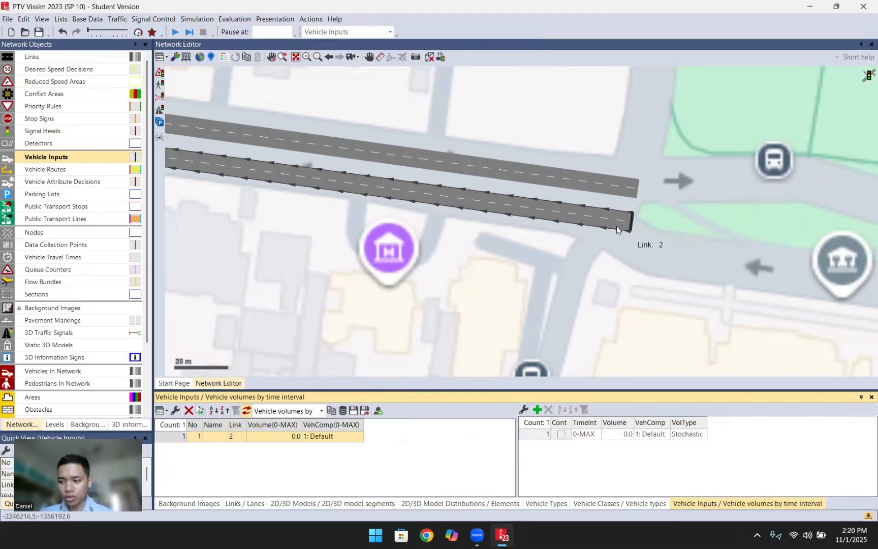
- Add a vehicle input at the start of link 5, at the southern end of the road leading to the junction
drag(406, 308, 585, 255)
drag(387, 125, 670, 196)
drag(341, 221, 553, 212)
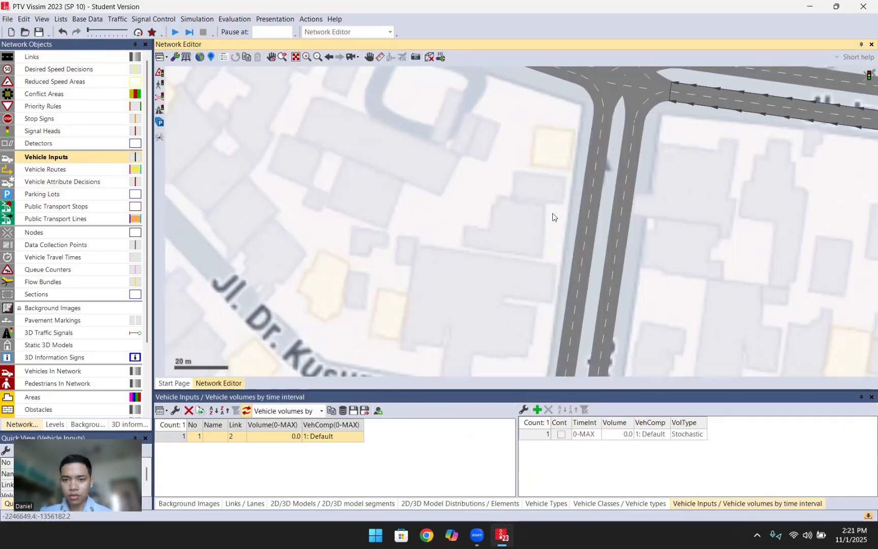
drag(676, 322, 670, 168)
drag(638, 302, 622, 78)
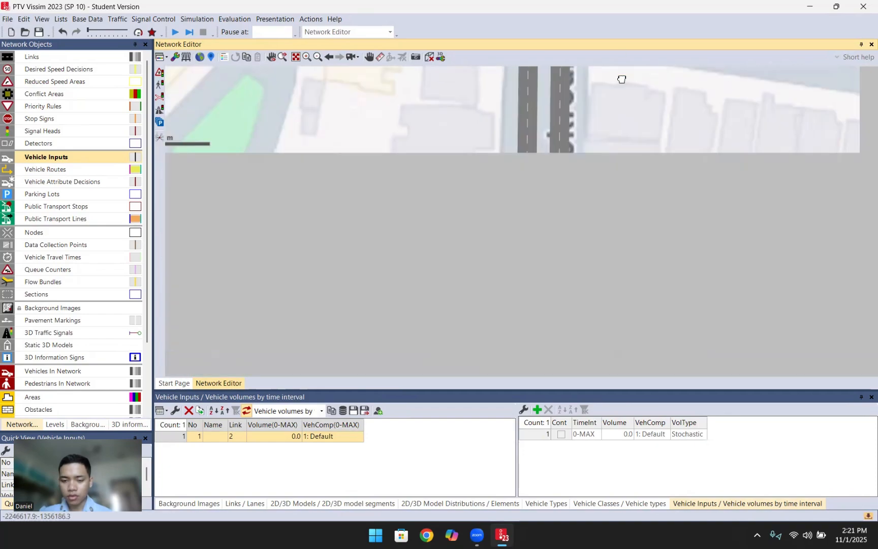
drag(536, 272, 515, 108)
drag(484, 284, 464, 169)
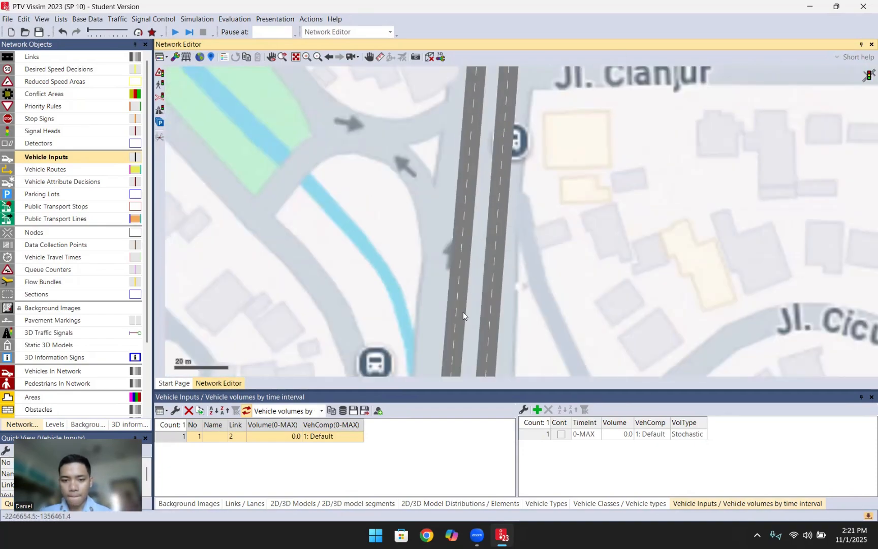
drag(463, 312, 453, 179)
drag(427, 353, 429, 263)
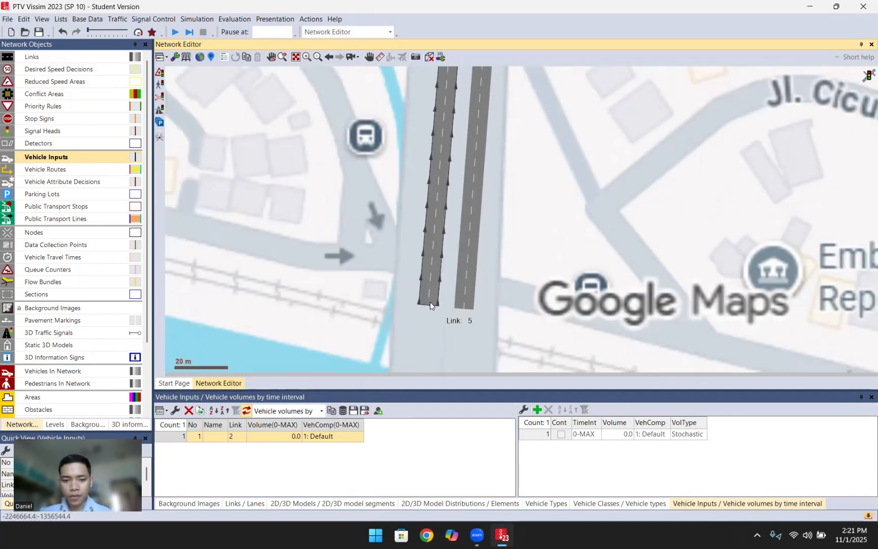
ctrl+right_click(430, 302)
- Add vehicle inputs at the start of link 3 on the northwest approach and of link 7 beside Menteng Park
drag(565, 316, 574, 356)
scroll(561, 244, down, 4)
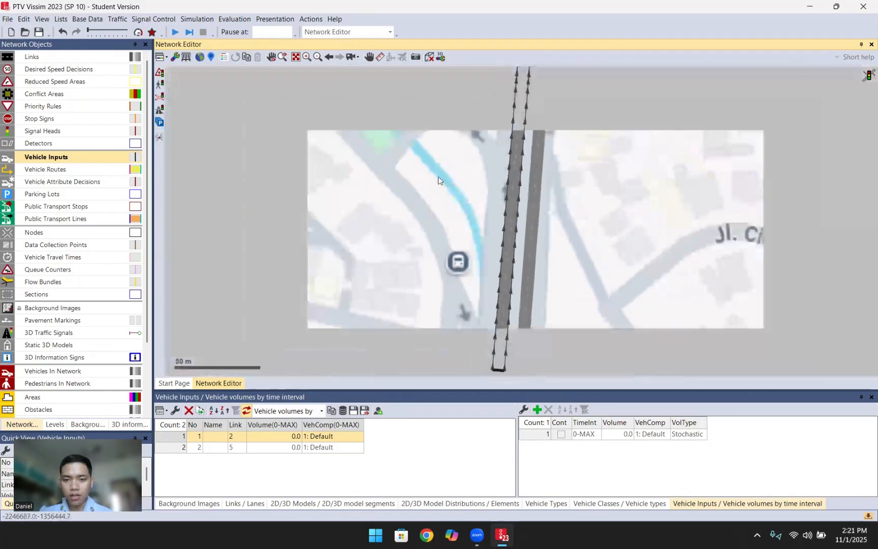
drag(444, 217, 482, 325)
drag(441, 186, 460, 254)
drag(432, 148, 465, 258)
drag(466, 182, 502, 336)
drag(460, 148, 520, 333)
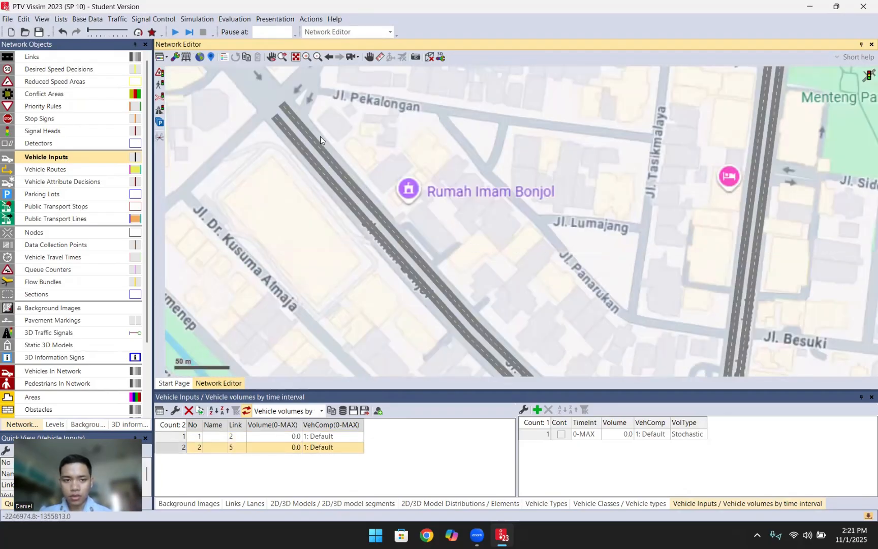
ctrl+right_click(283, 108)
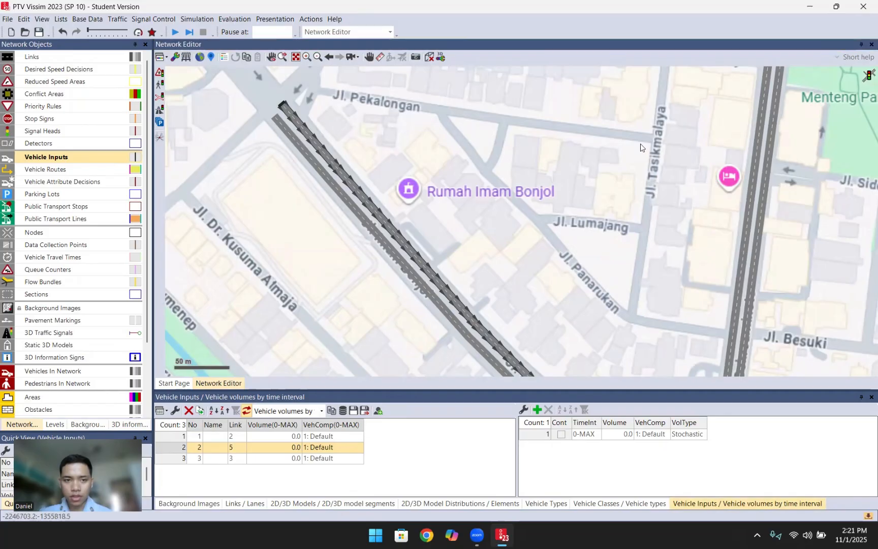
drag(612, 129, 308, 254)
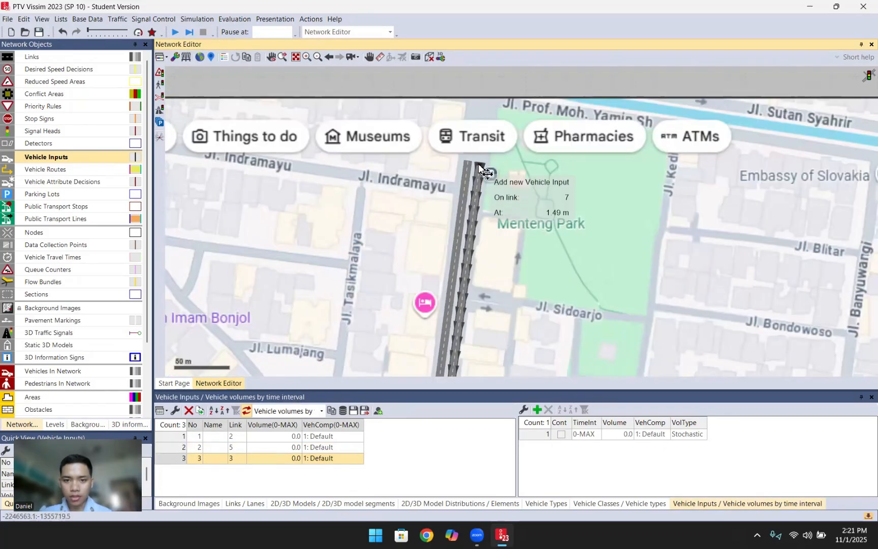
ctrl+right_click(500, 179)
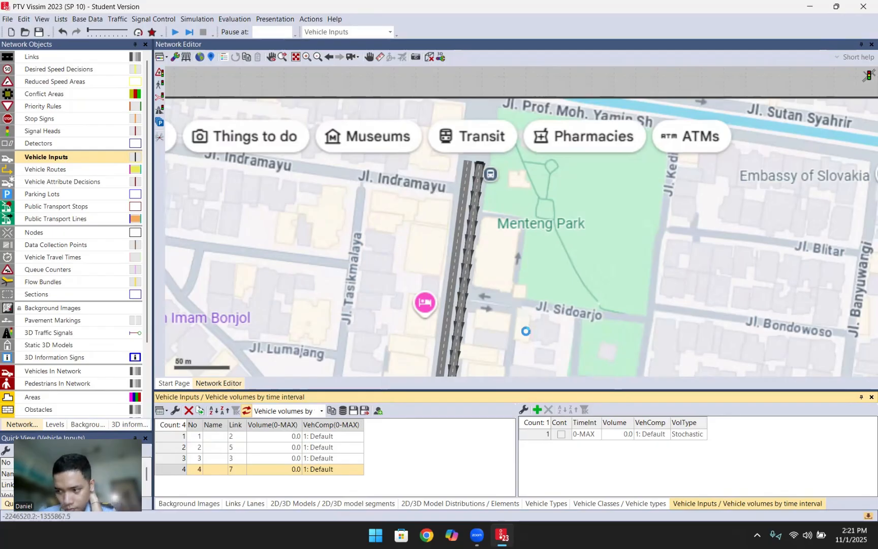
- Set the 0-MAX volume of all four vehicle inputs to 500 and widen the Link column
double_click(286, 436)
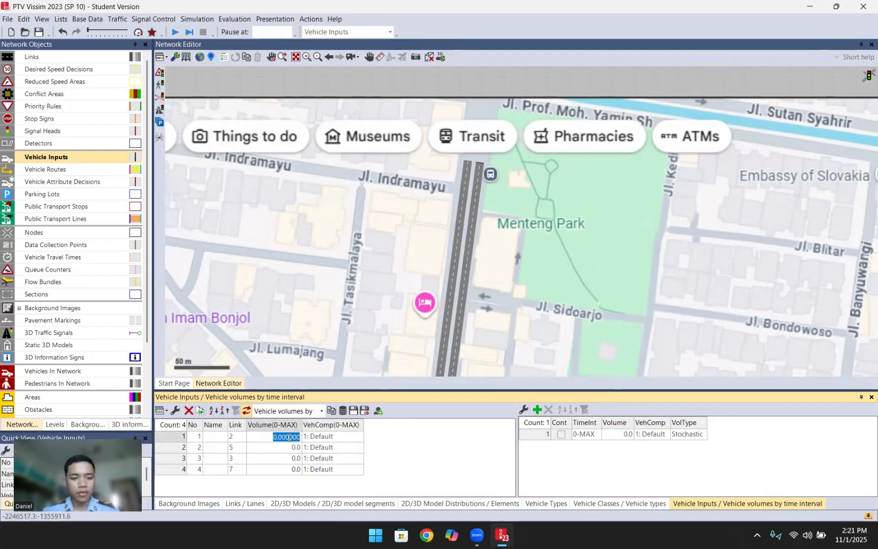
text(500)
key(Return)
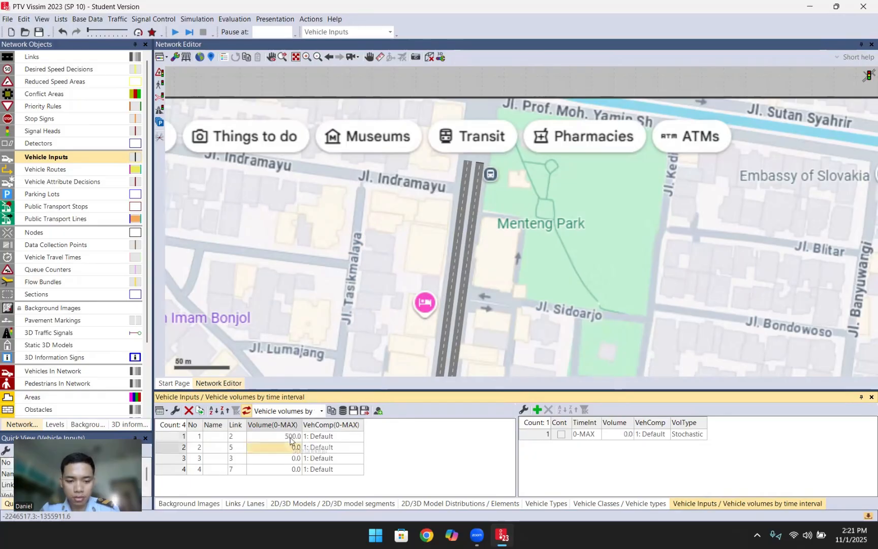
text(500)
key(Return)
text(500)
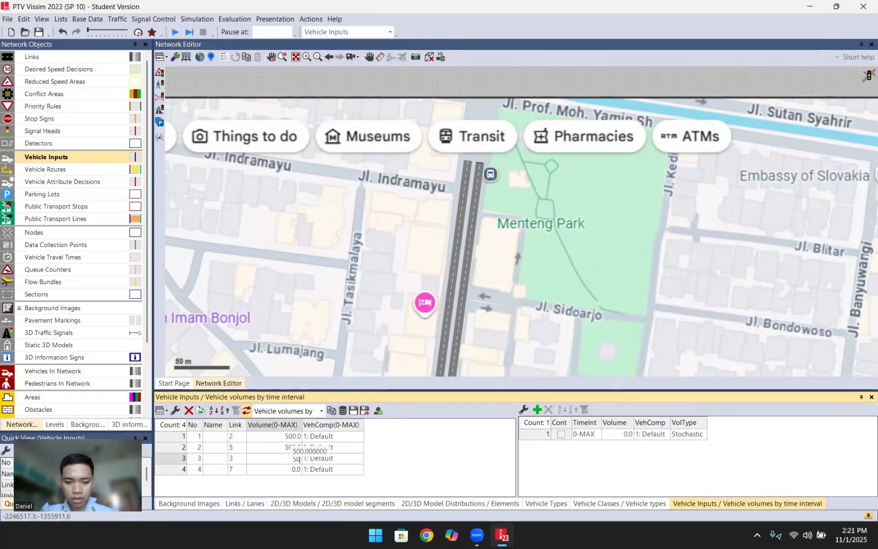
key(Return)
text(500)
key(Return)
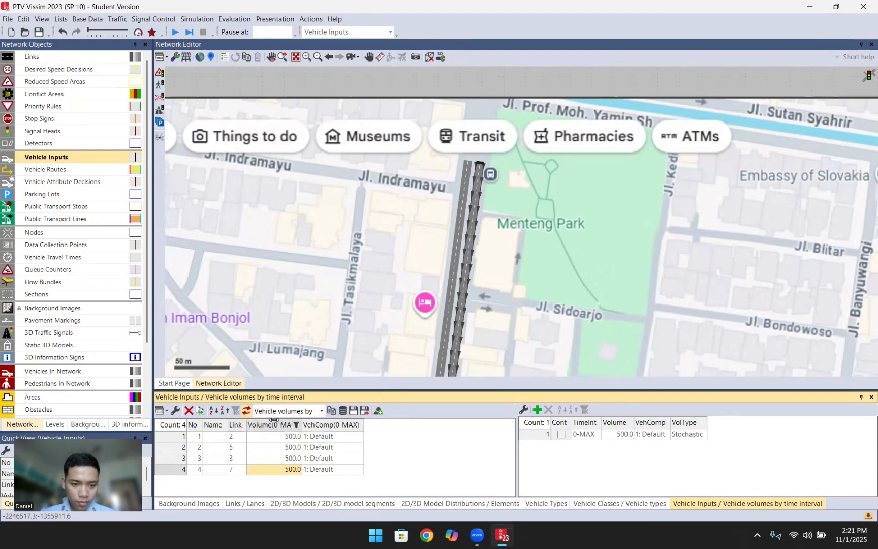
mouse_move(247, 423)
mouse_down()
mouse_move(277, 422)
mouse_move(237, 424)
mouse_up()
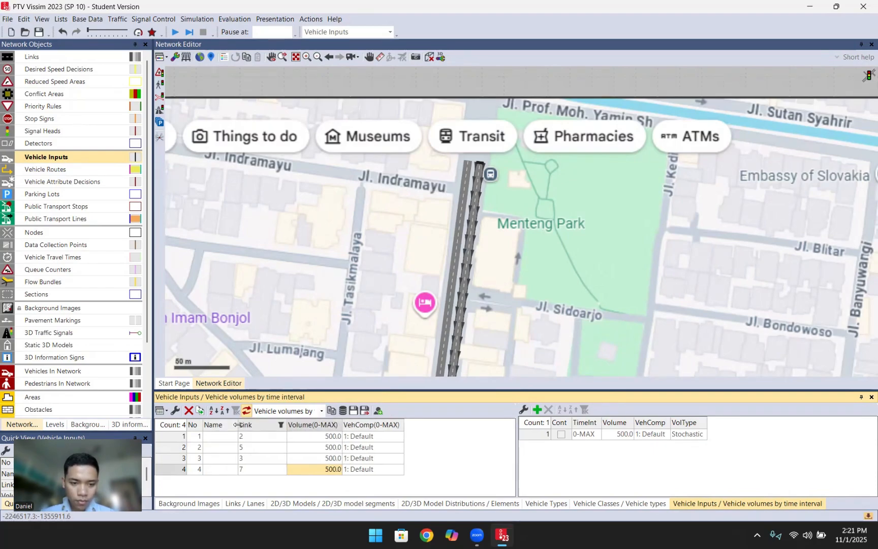
- Activate Vehicle Routes (Static) and show the list of static vehicle routing decisions and routes
click(544, 238)
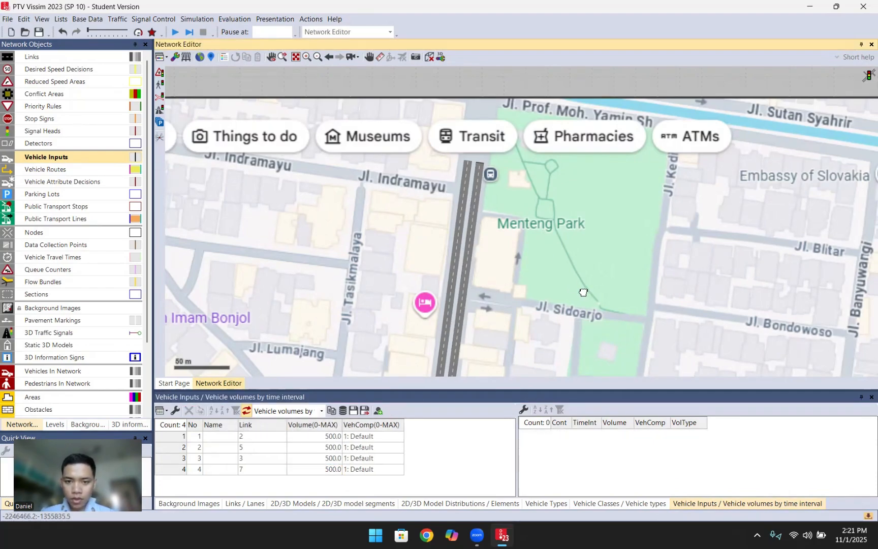
drag(583, 290, 577, 263)
drag(623, 297, 591, 261)
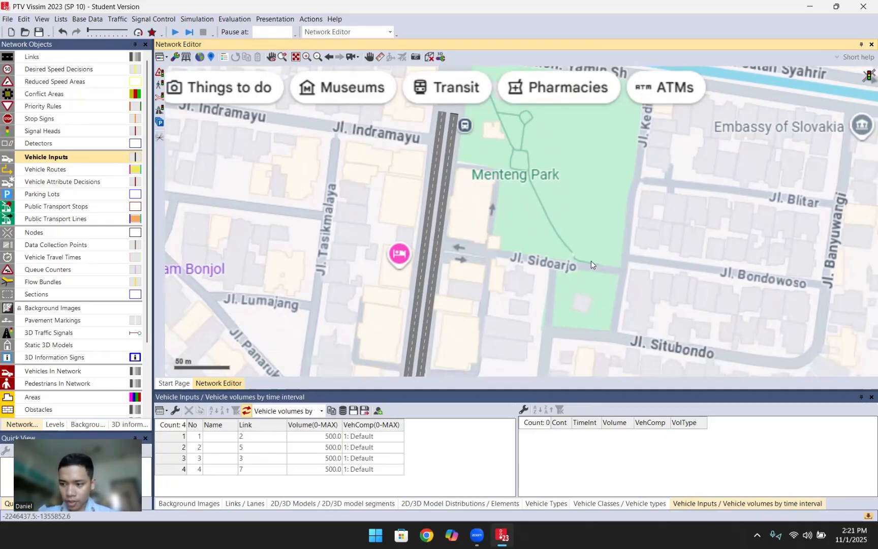
drag(564, 355, 559, 231)
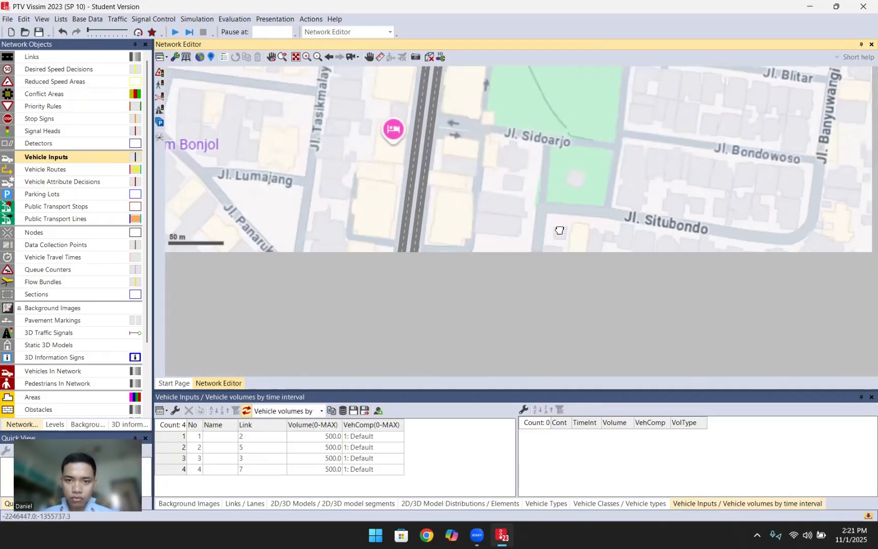
drag(515, 282, 522, 160)
drag(535, 249, 527, 112)
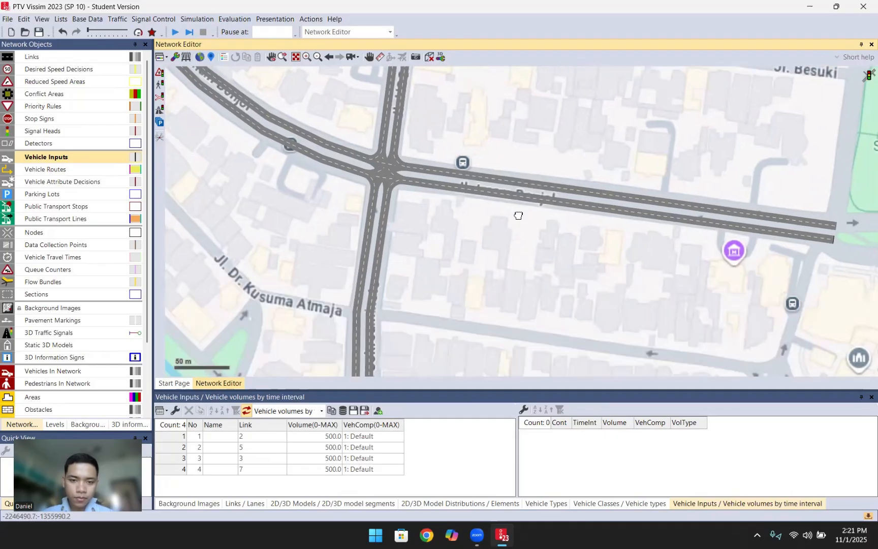
drag(519, 214, 517, 253)
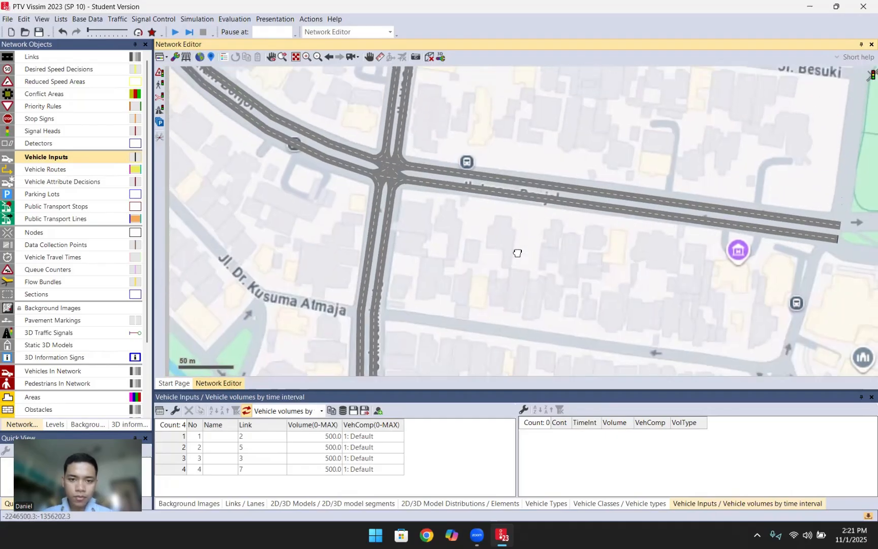
click(77, 170)
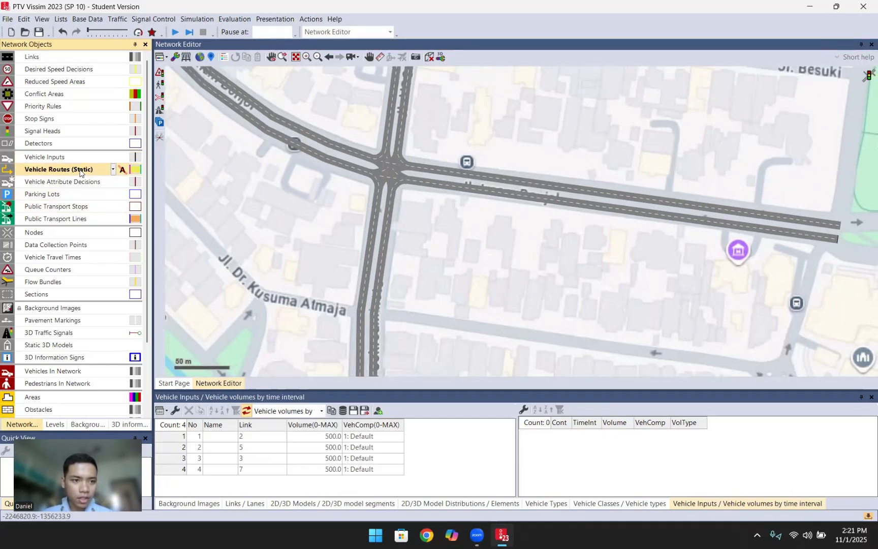
right_click(79, 171)
mouse_move(111, 176)
click(259, 178)
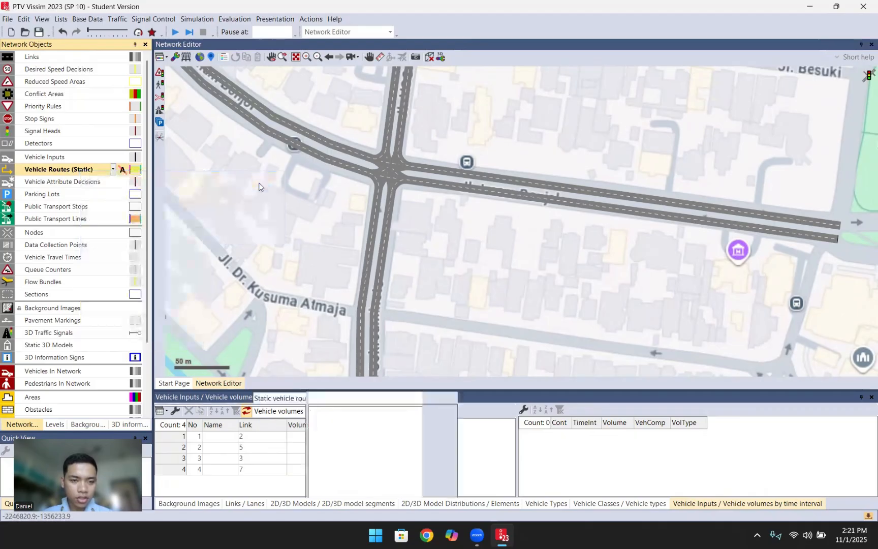
- Add a static vehicle routing decision at the start of link 2, at about 1.9 m on the eastern approach
drag(479, 249, 374, 258)
drag(516, 278, 418, 267)
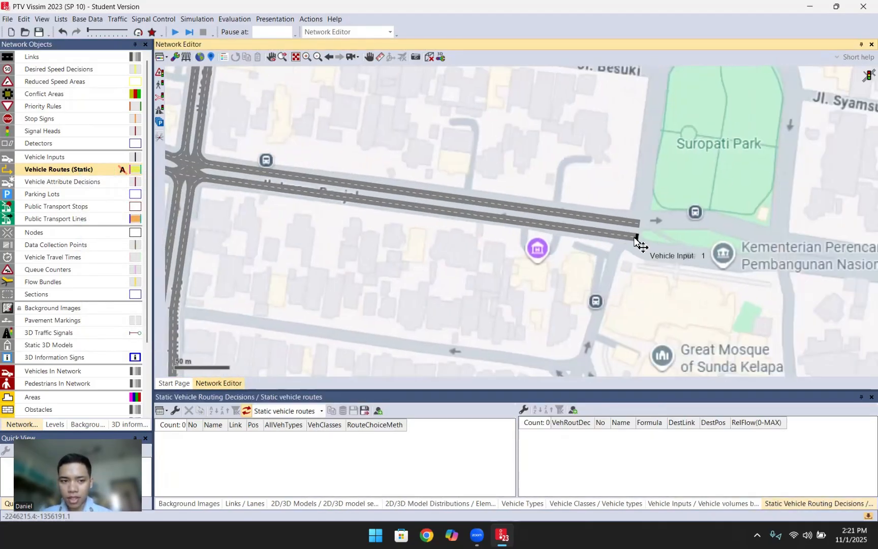
drag(576, 258, 620, 255)
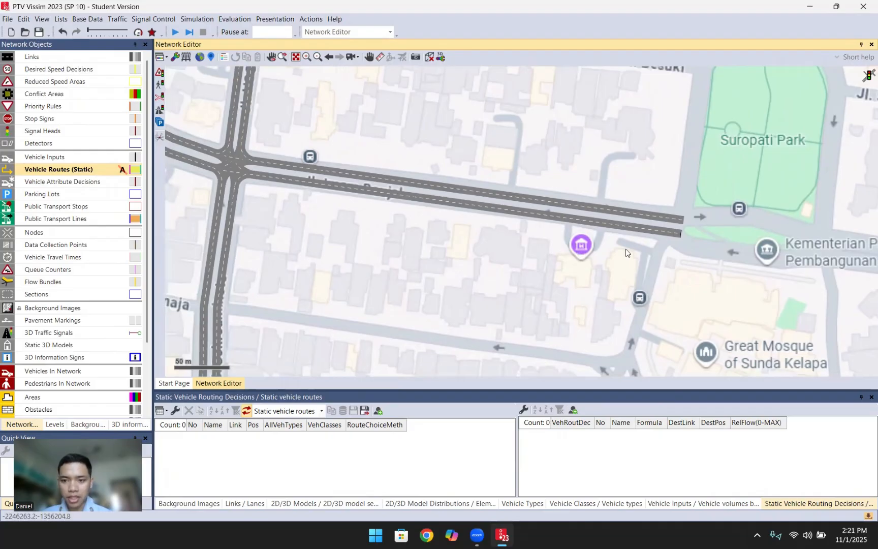
ctrl+right_click(679, 234)
- Route the link 2 decision to the southern end of link 6, at about 398.5 m
drag(305, 223, 480, 160)
drag(431, 333, 475, 204)
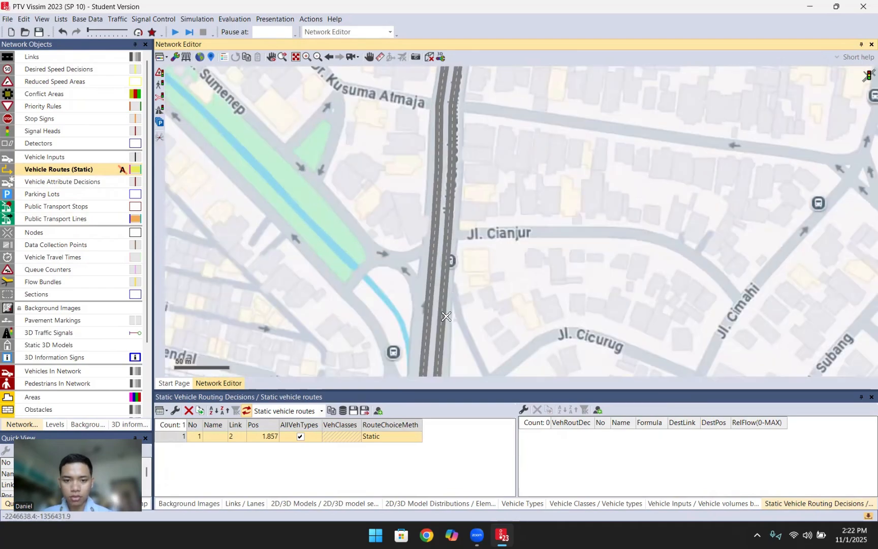
scroll(475, 204, down, 2)
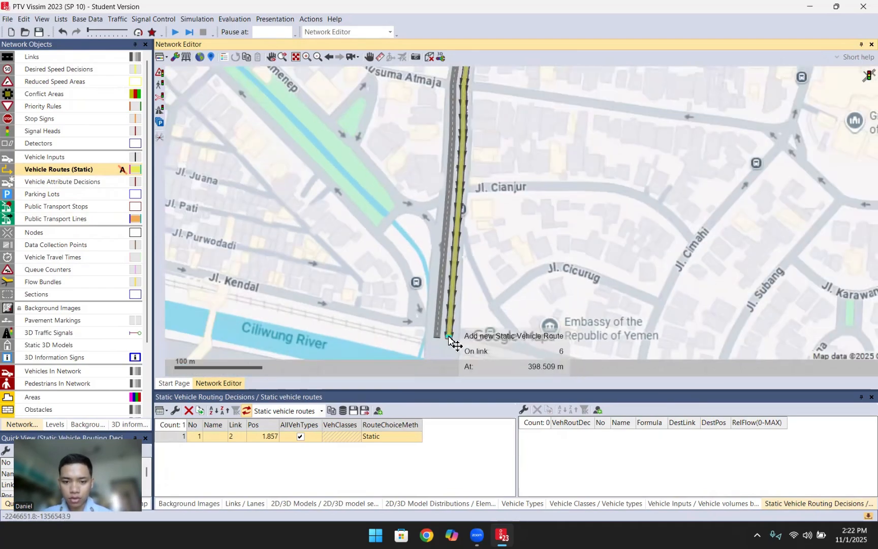
click(449, 336)
- Add routes from the link 2 decision to the ends of link 4 at about 519 m and link 8 at about 394 m
drag(551, 227, 567, 281)
drag(533, 180, 557, 284)
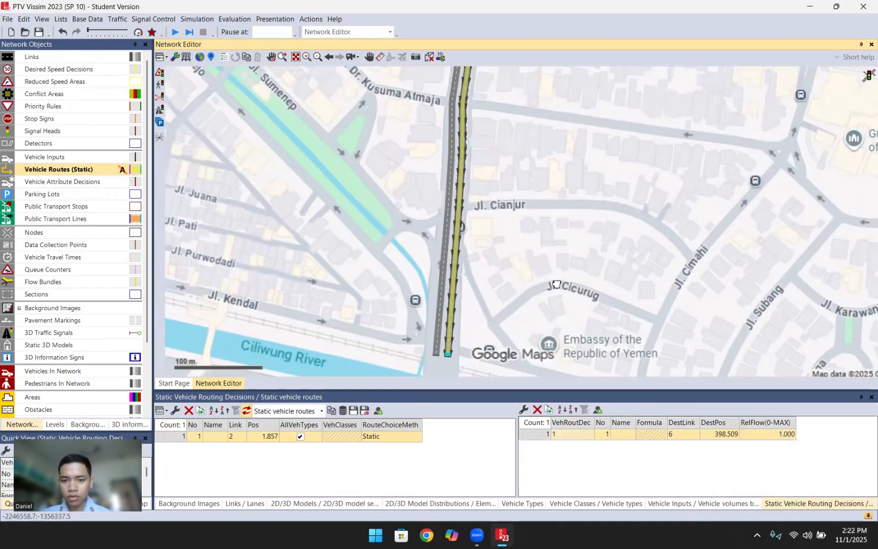
drag(520, 130, 592, 363)
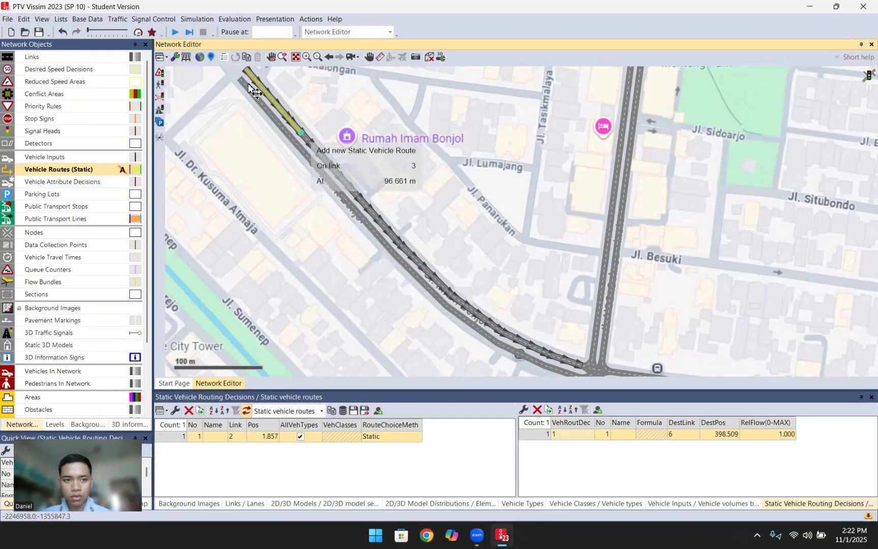
click(249, 87)
drag(447, 195, 396, 261)
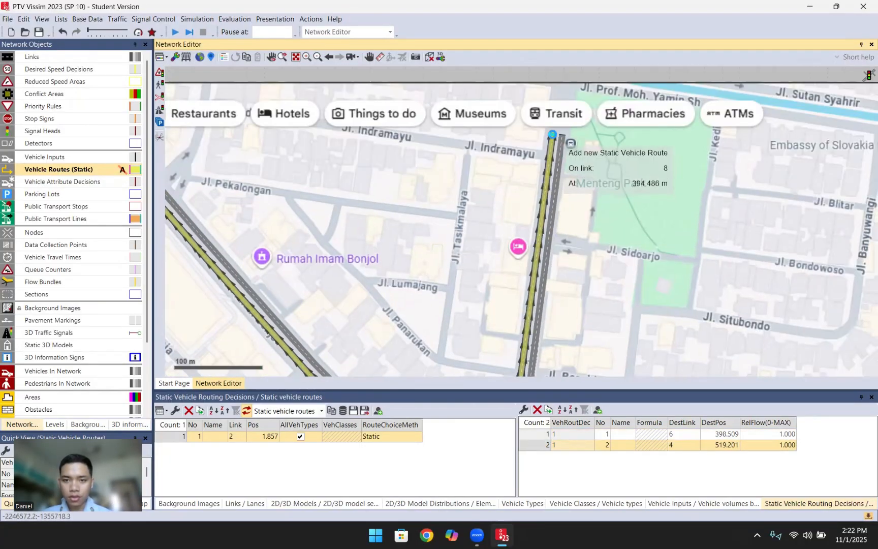
click(552, 135)
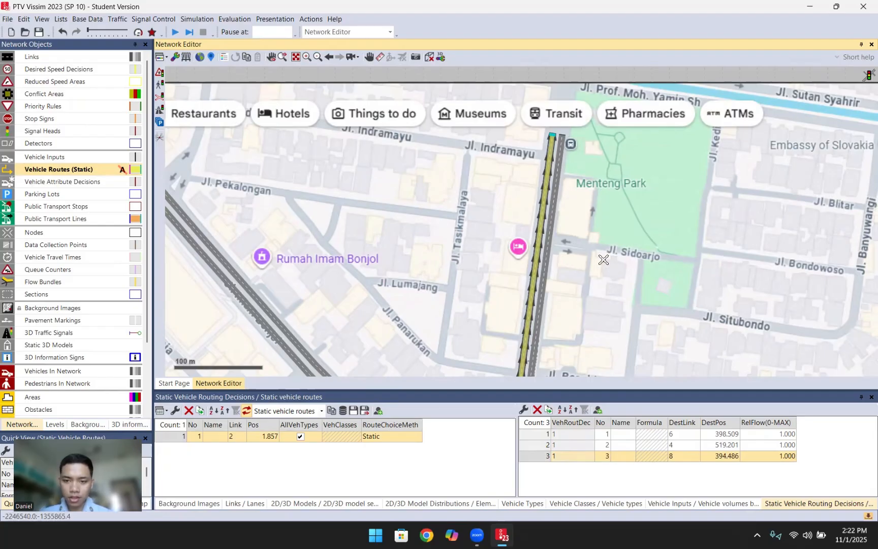
- Add a static vehicle routing decision at the start of link 5, at 3.9 m on the southern approach
drag(603, 260, 585, 195)
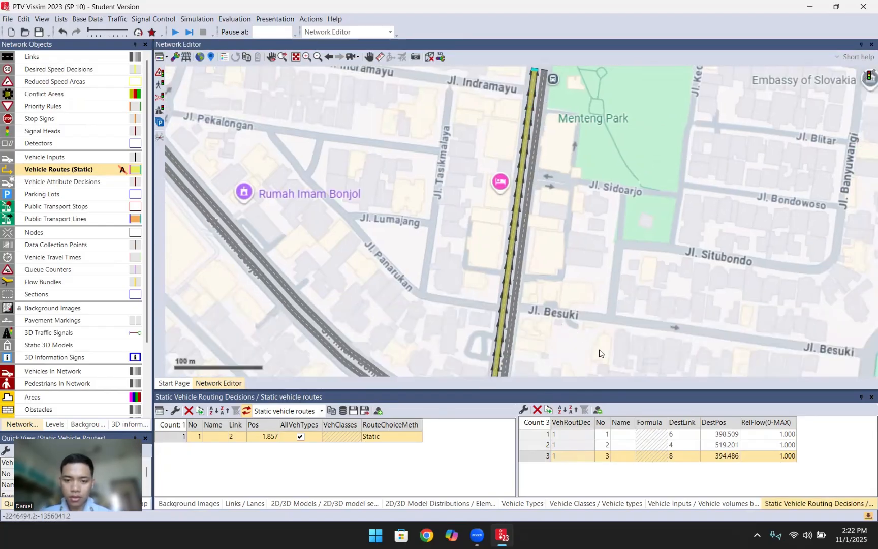
drag(613, 366, 522, 202)
click(549, 249)
click(614, 206)
drag(627, 234, 570, 217)
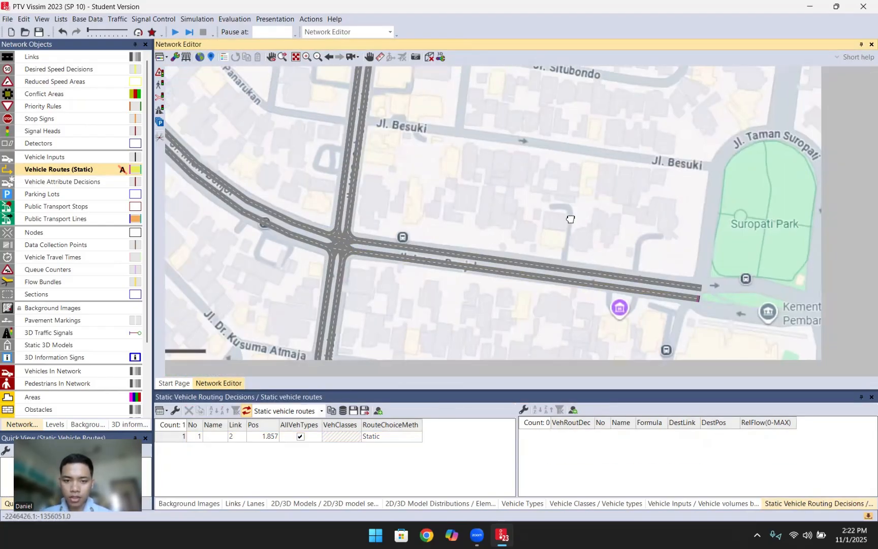
drag(511, 210, 666, 117)
drag(495, 372, 533, 175)
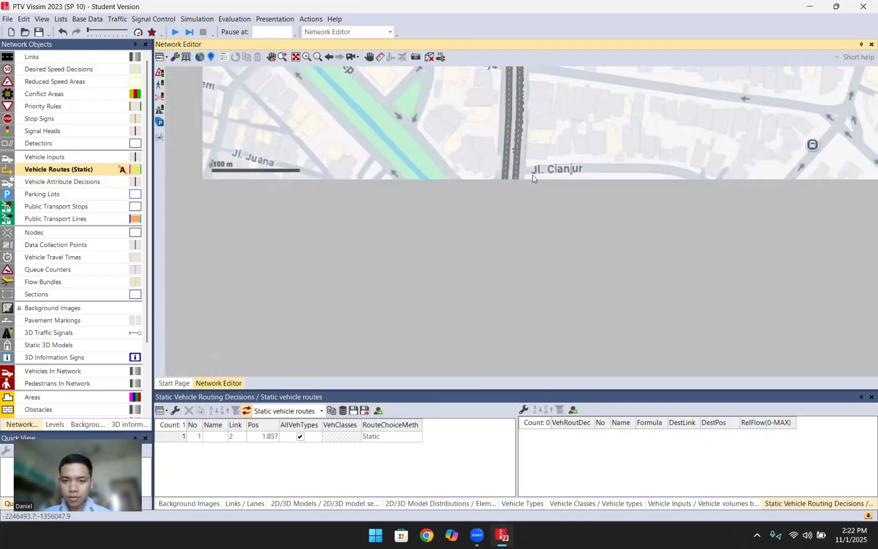
ctrl+right_click(492, 316)
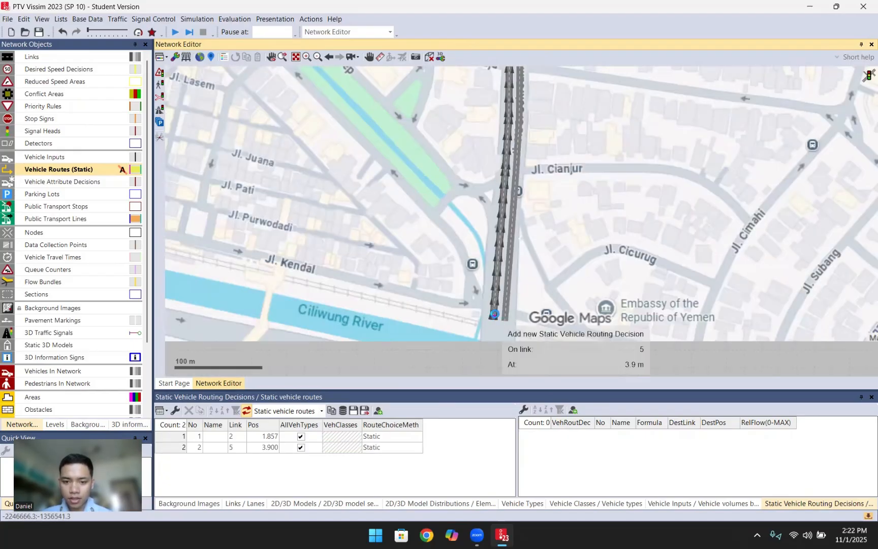
- Route the link 5 decision to the eastern end of link 1, at about 394 m
drag(548, 149, 523, 400)
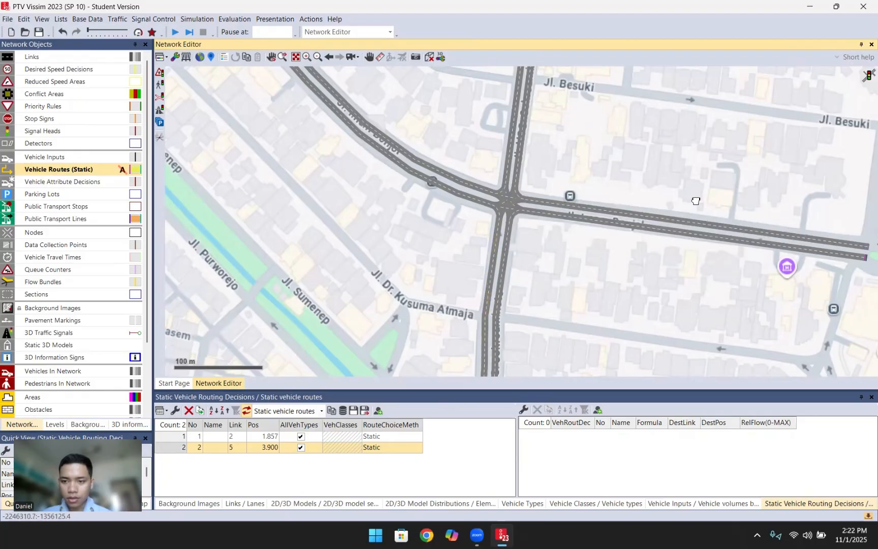
drag(854, 254, 731, 260)
click(744, 253)
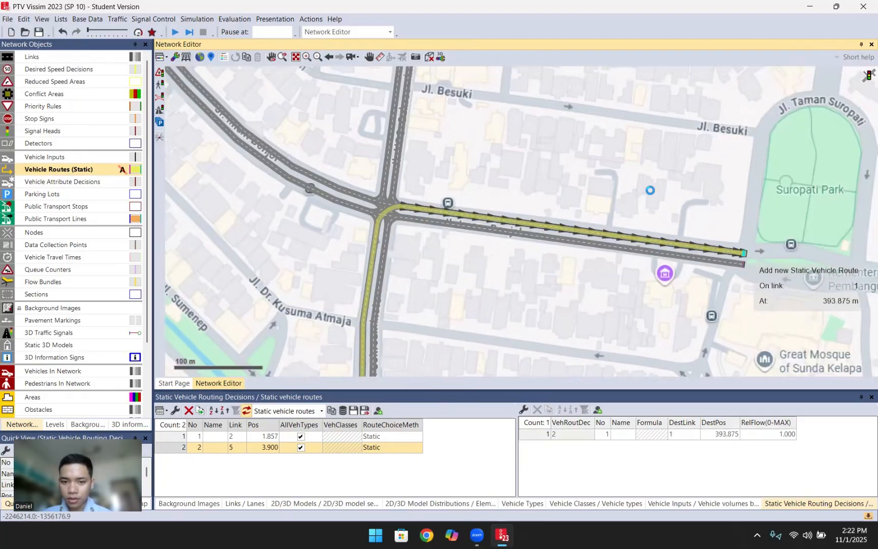
- Add routes from the link 5 decision to the ends of link 8 at about 393 m and link 4 at about 521 m
drag(425, 95, 538, 200)
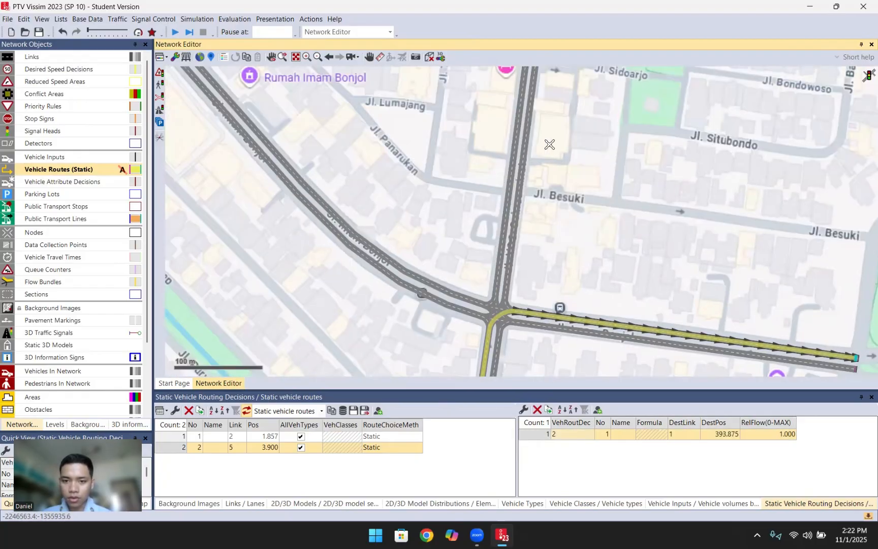
drag(550, 144, 564, 224)
drag(528, 106, 527, 157)
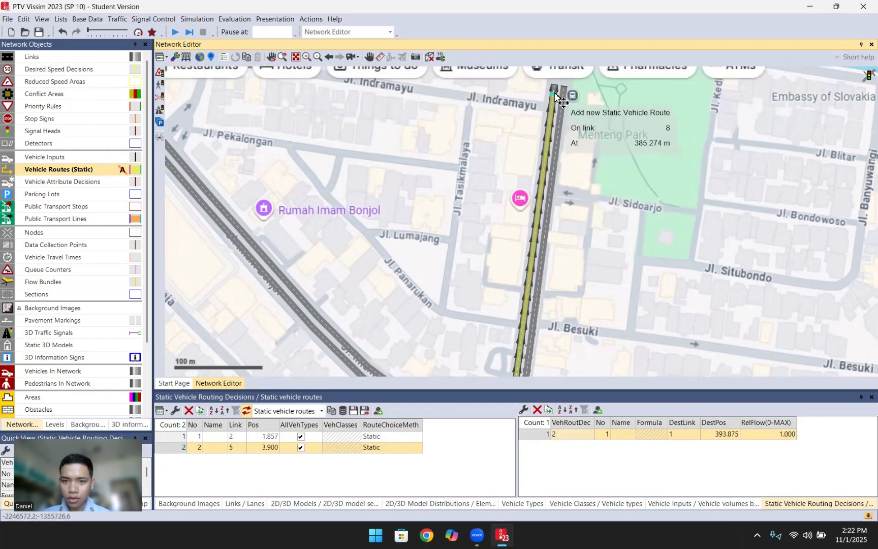
click(560, 97)
drag(385, 152, 614, 184)
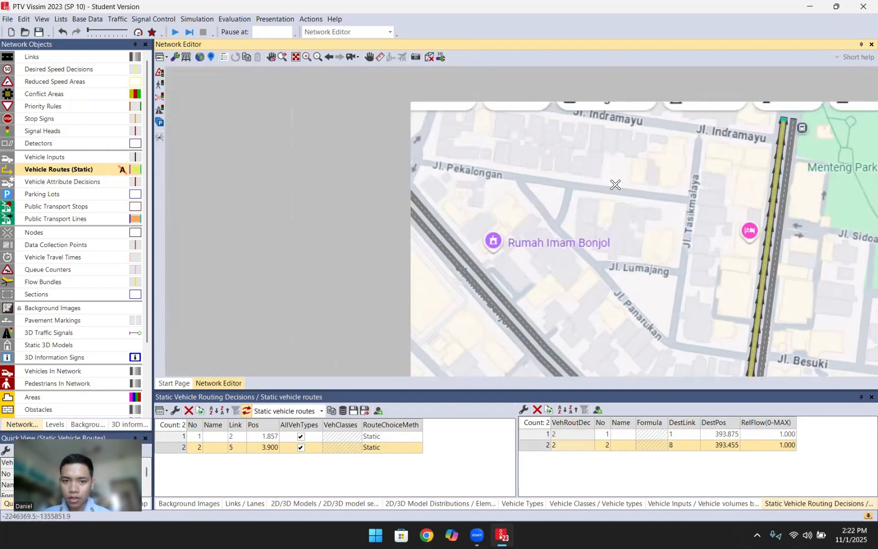
click(432, 195)
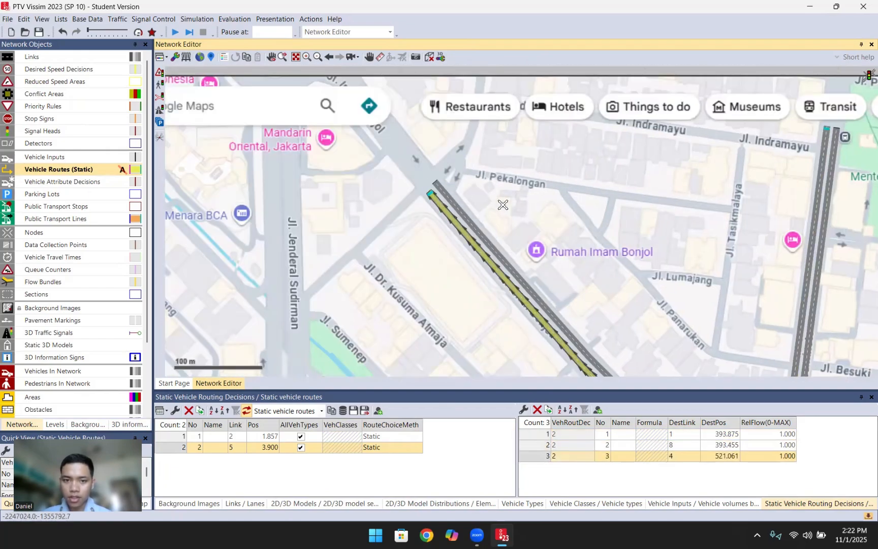
- Add a static vehicle routing decision at the start of link 3, at about 1.2 m on the northwest approach
drag(570, 282, 495, 218)
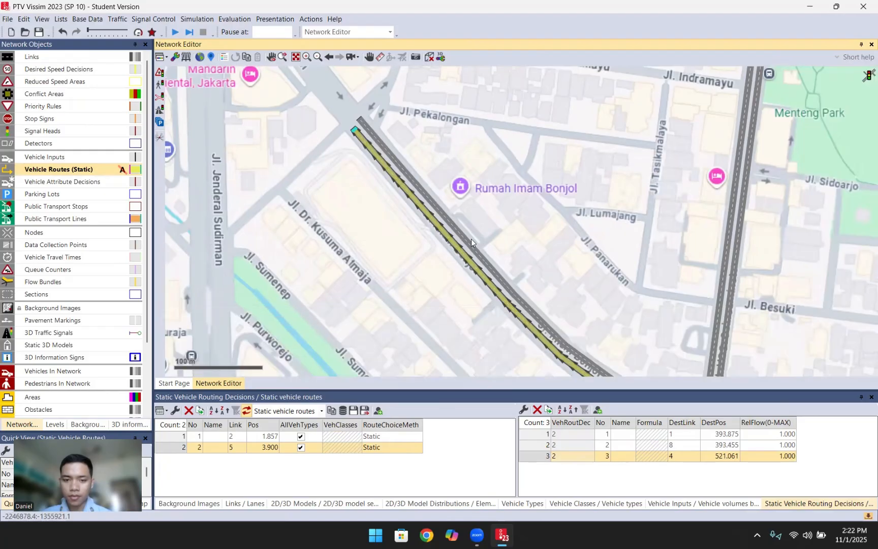
click(497, 228)
click(396, 155)
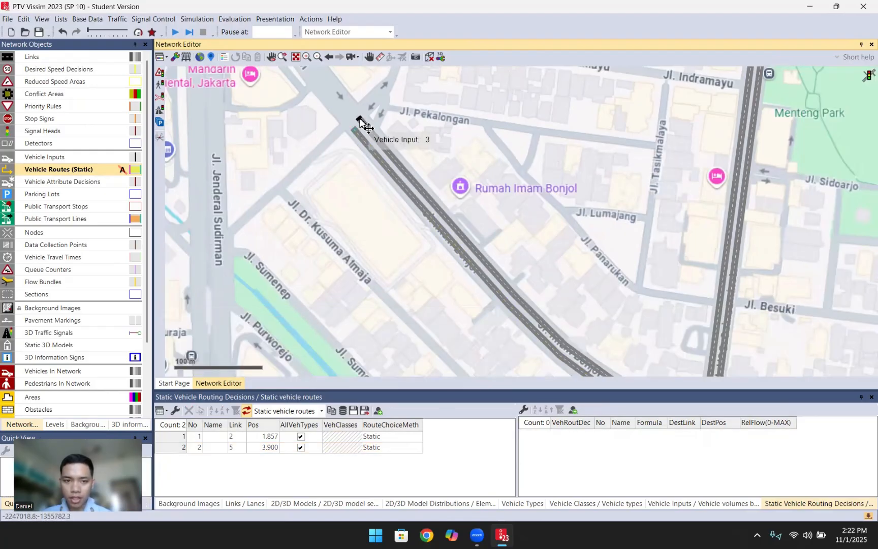
right_click(361, 122)
click(432, 114)
- Add routes from the link 3 decision to the ends of link 8 at about 394 m and link 1 at about 395 m
drag(683, 204, 438, 237)
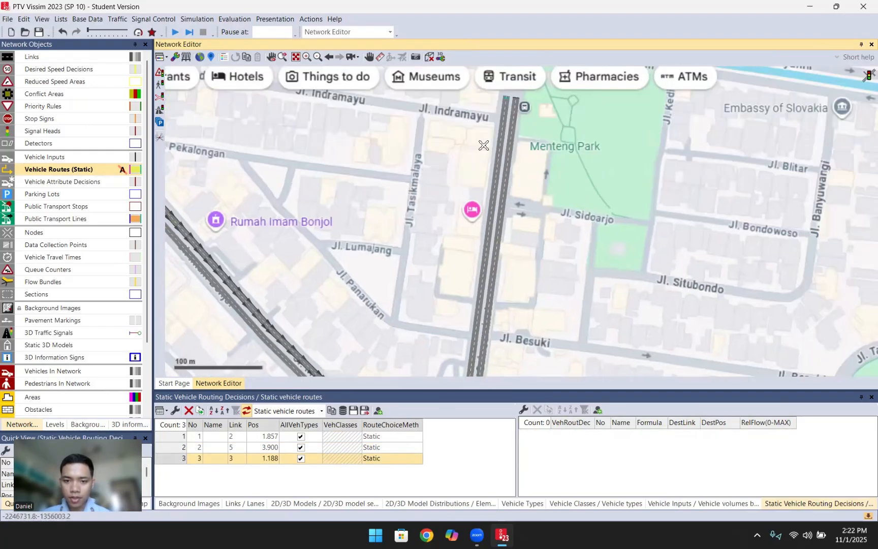
click(504, 99)
drag(472, 210, 399, 86)
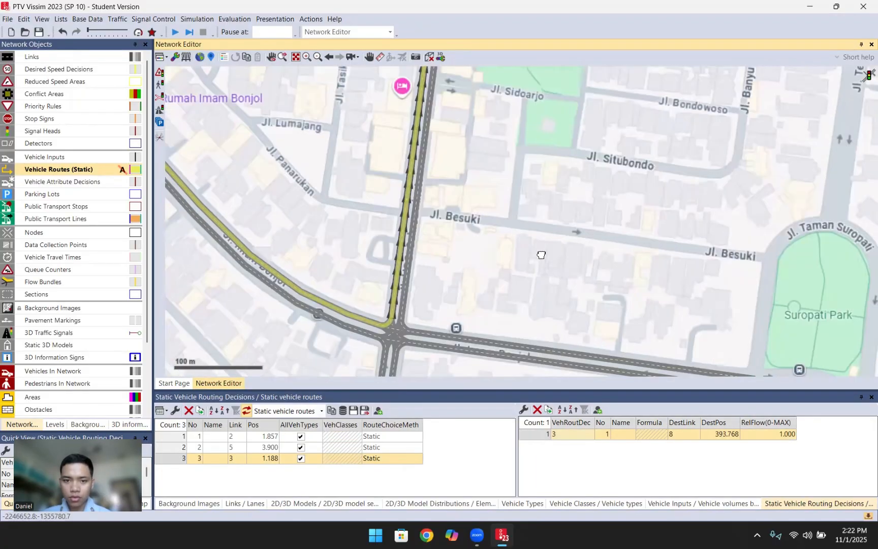
drag(541, 253, 465, 83)
click(674, 206)
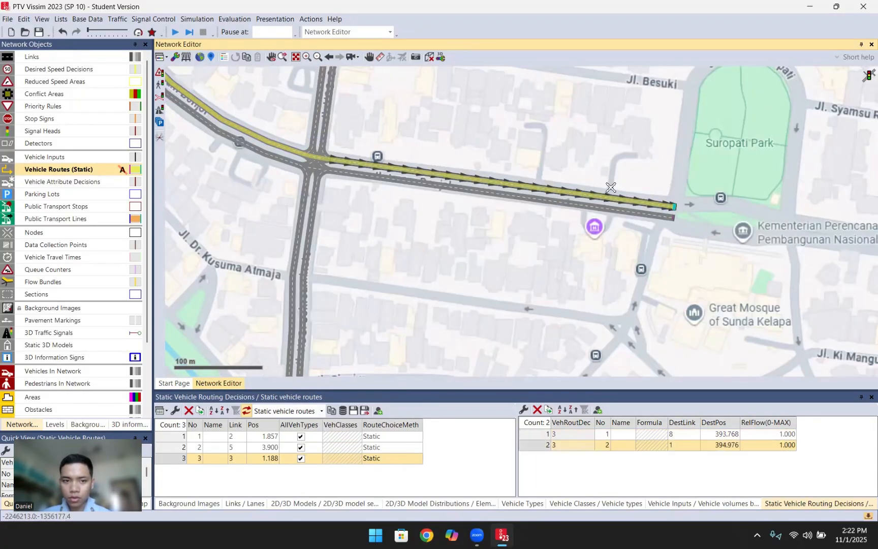
- Route the link 3 decision to the southern end of link 6, at about 399 m
drag(349, 360, 494, 277)
drag(475, 308, 510, 209)
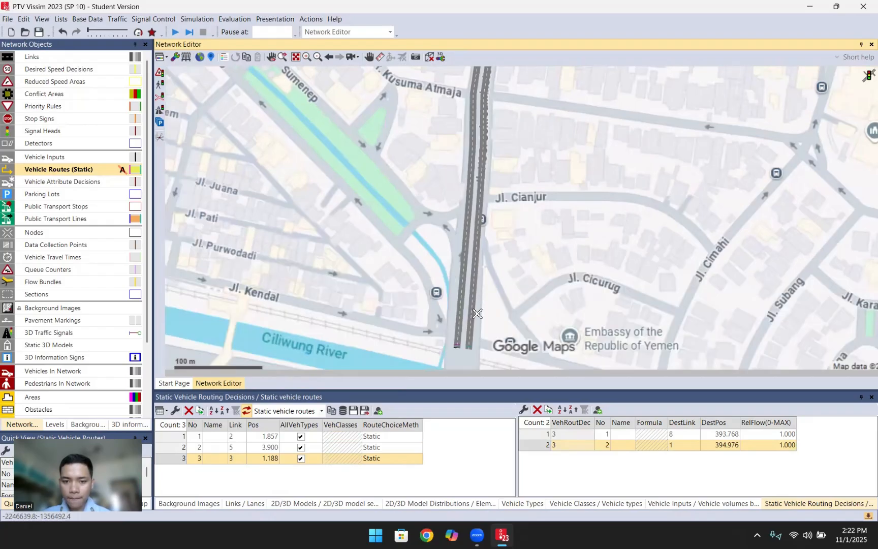
click(470, 347)
- Add a static vehicle routing decision at the start of link 7 beside Menteng Park, at about 0.9 m
drag(542, 180, 519, 373)
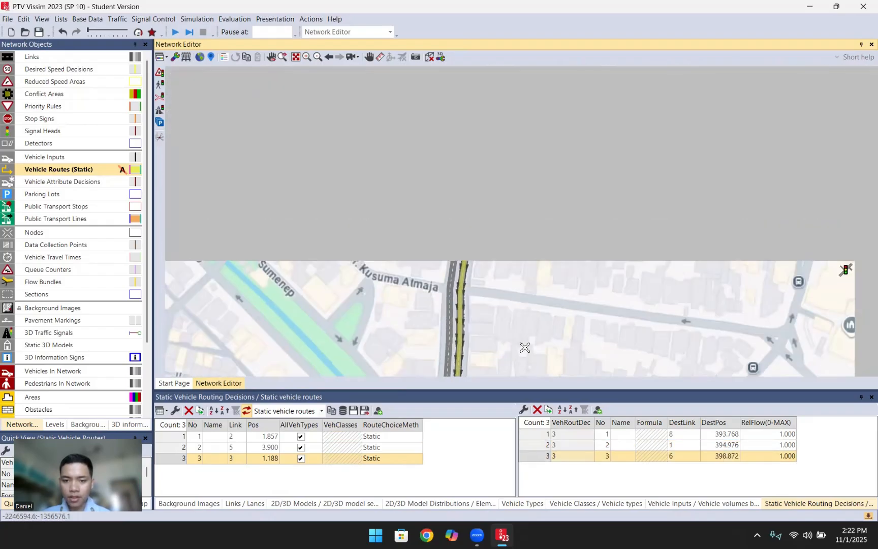
drag(545, 242, 504, 336)
drag(503, 279, 500, 334)
click(500, 292)
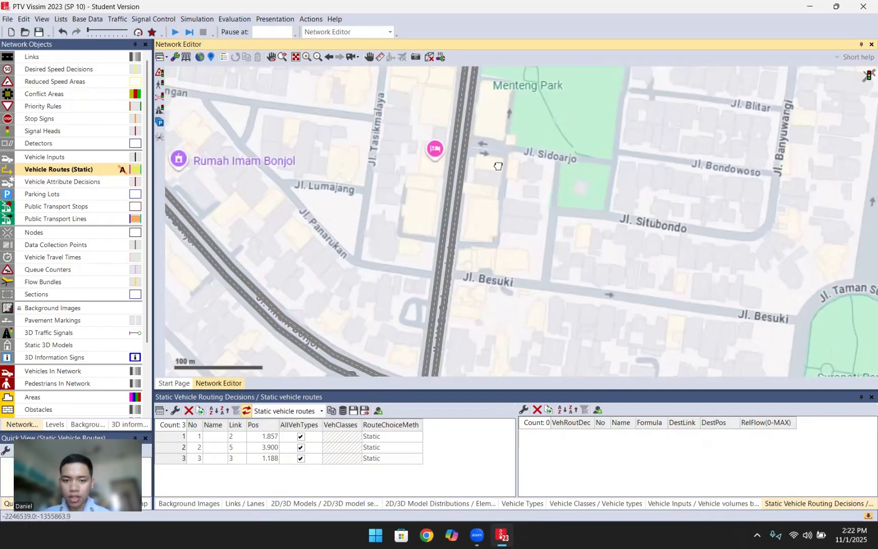
drag(498, 165, 496, 263)
ctrl+right_click(476, 135)
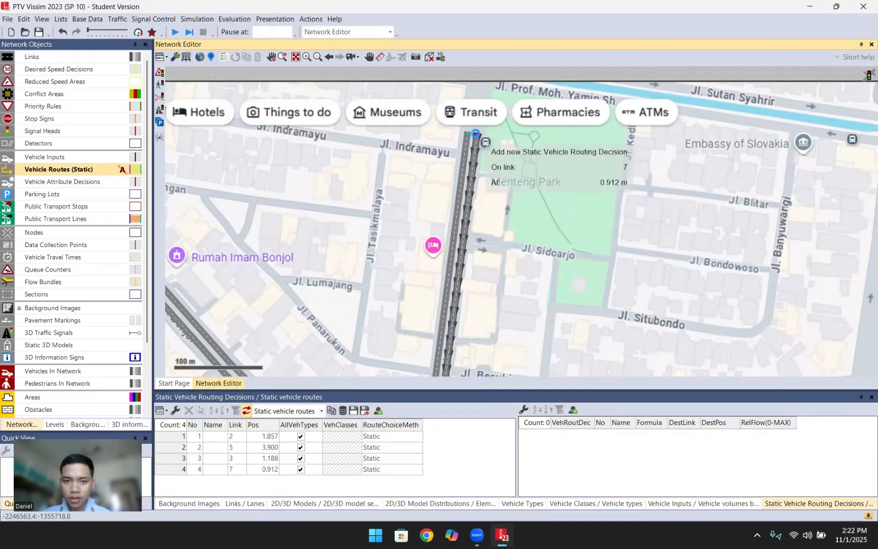
- Add routes from the link 7 decision to the ends of link 1 at about 395 m and link 6 at about 398.5 m
drag(509, 295, 526, 130)
drag(550, 270, 533, 117)
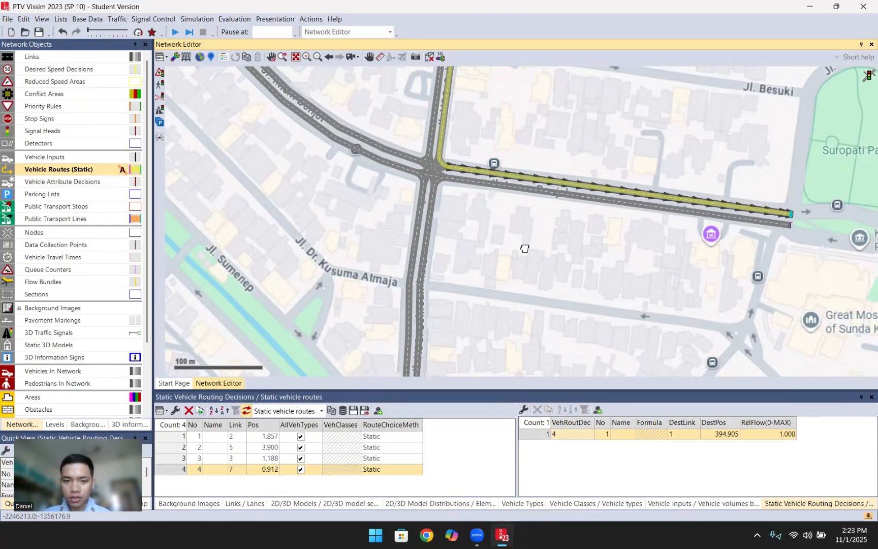
drag(587, 177, 623, 122)
drag(536, 249, 541, 139)
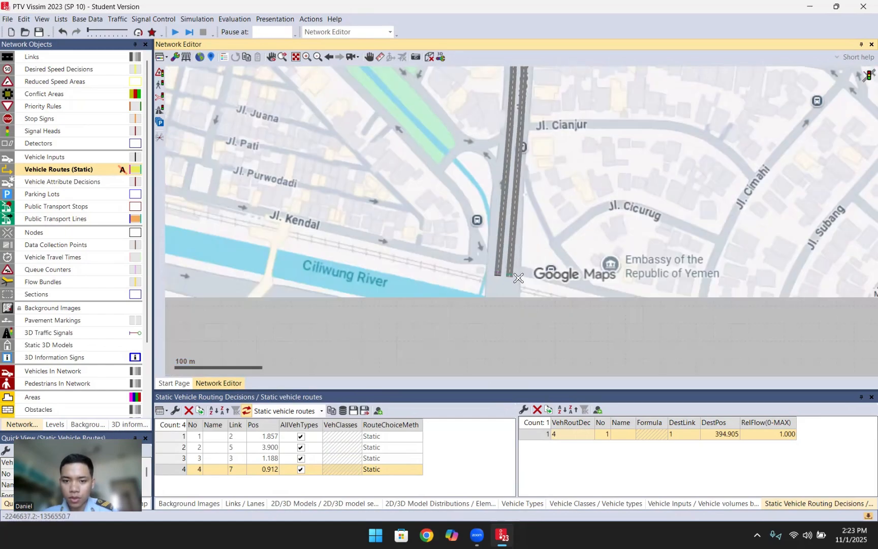
click(510, 275)
- Route the link 7 decision to the northwest end of link 4, at about 520 m, and select its first route in the list
drag(601, 163, 604, 195)
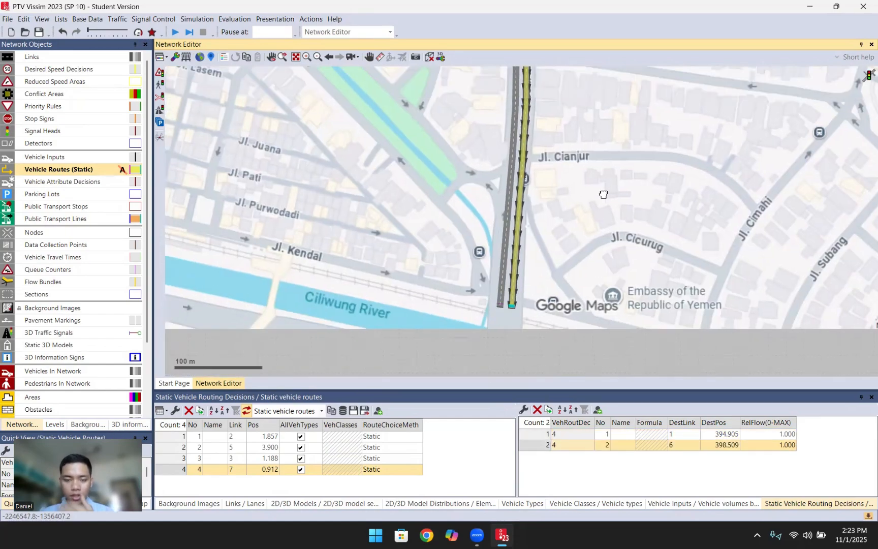
drag(595, 162, 574, 203)
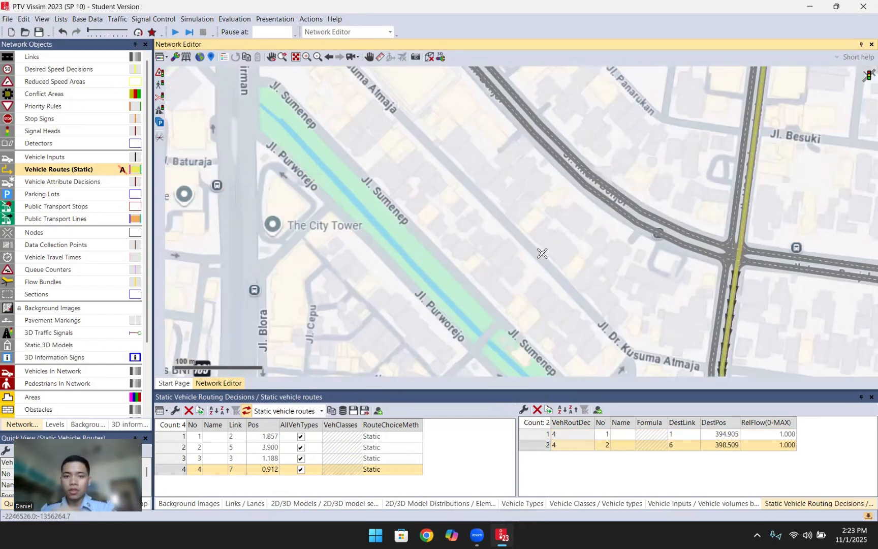
drag(542, 253, 537, 304)
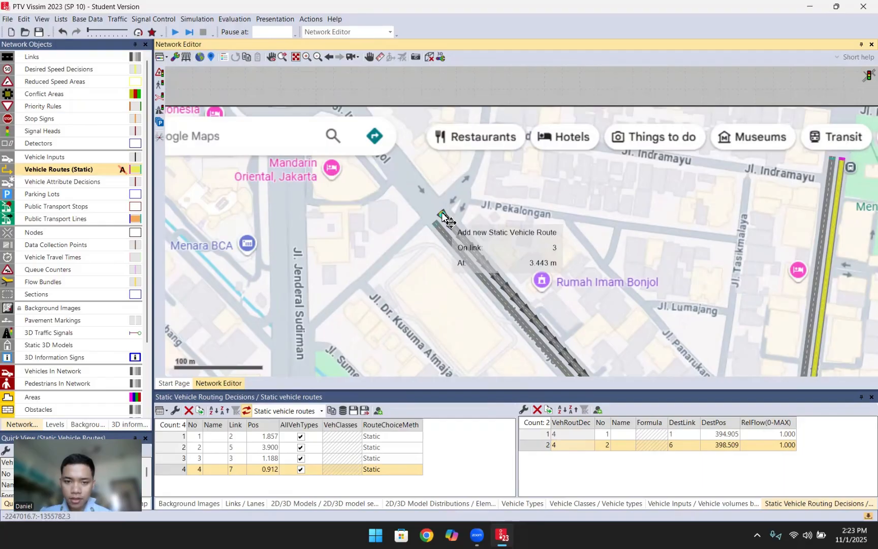
click(442, 214)
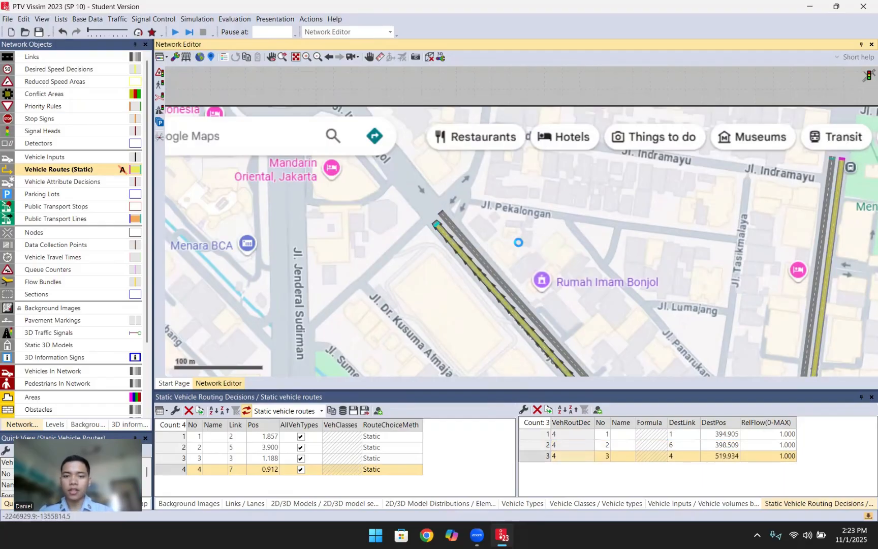
drag(559, 248, 517, 243)
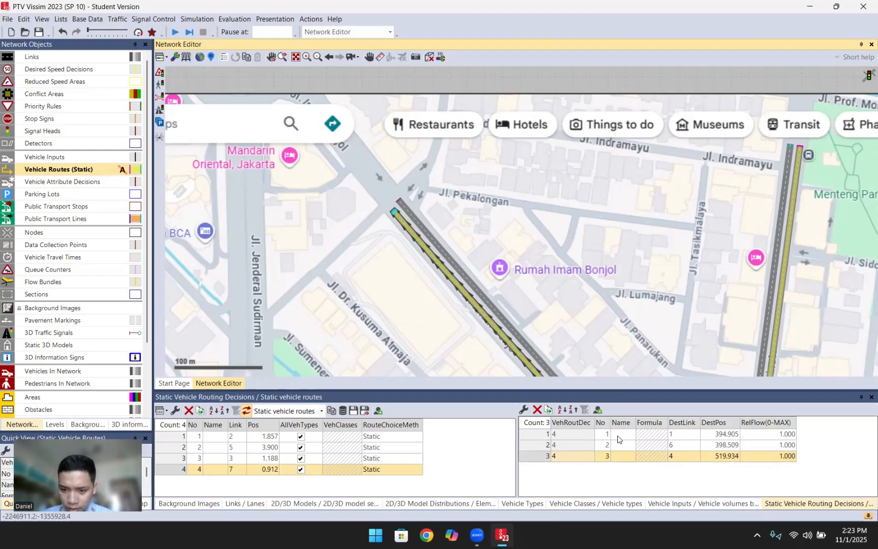
click(591, 437)
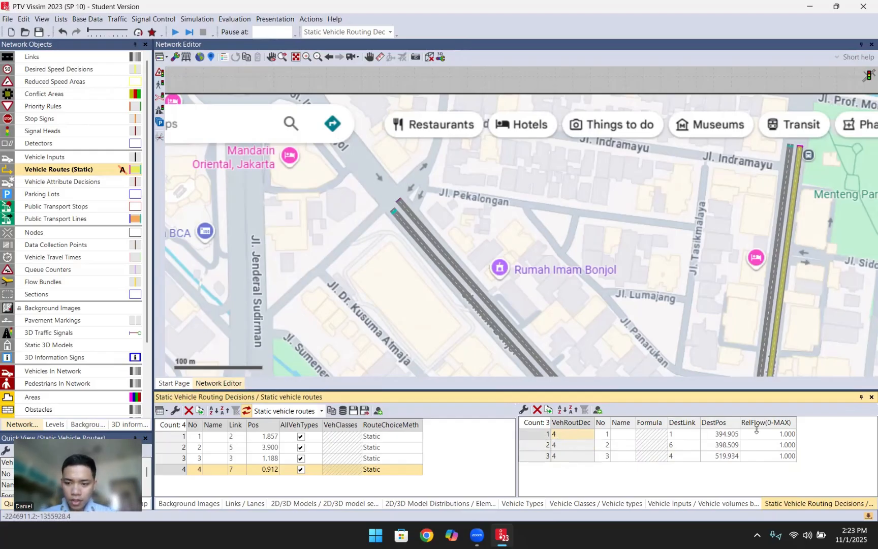
- Show the links list and make links the active network object type, with nothing selected around the intersection
click(789, 435)
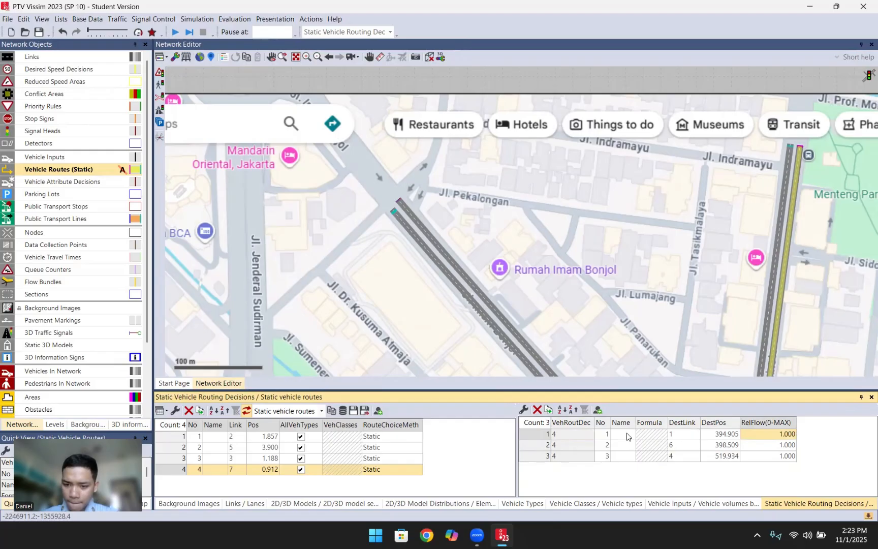
click(678, 503)
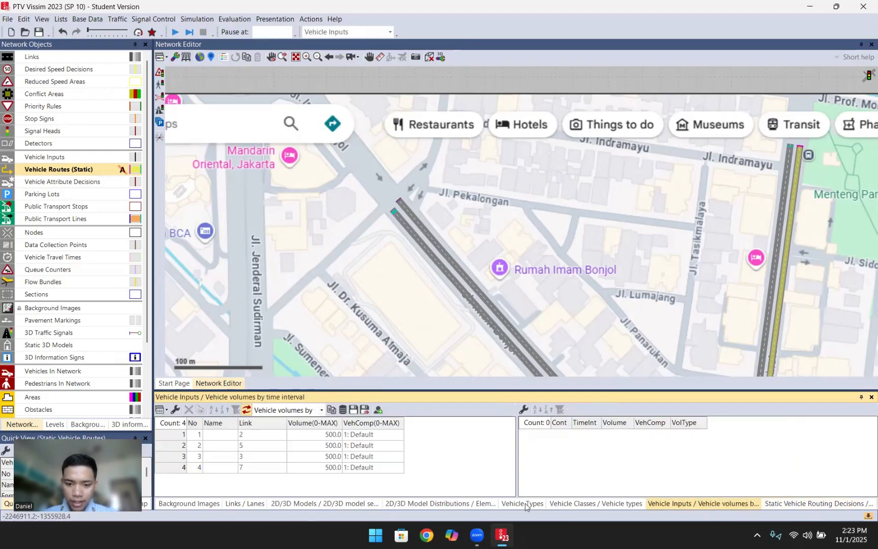
click(244, 504)
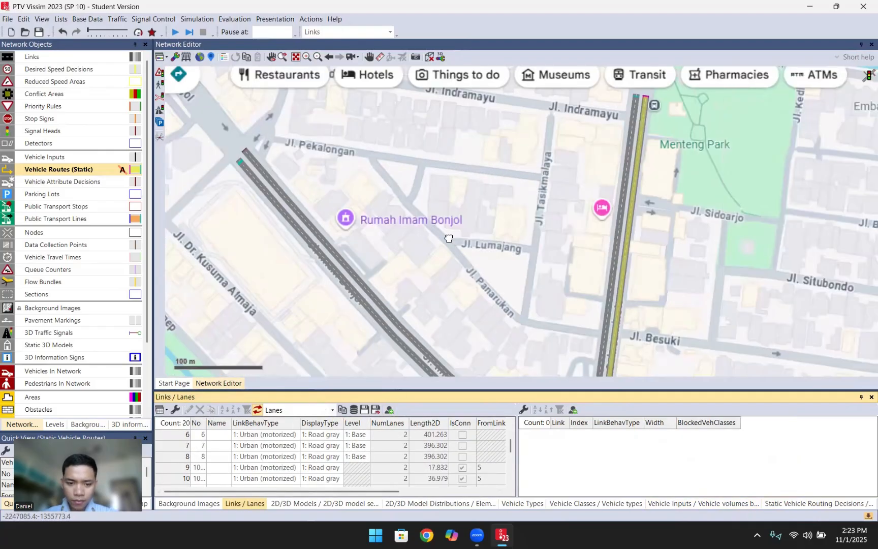
drag(449, 238, 323, 168)
click(42, 56)
drag(396, 276, 343, 141)
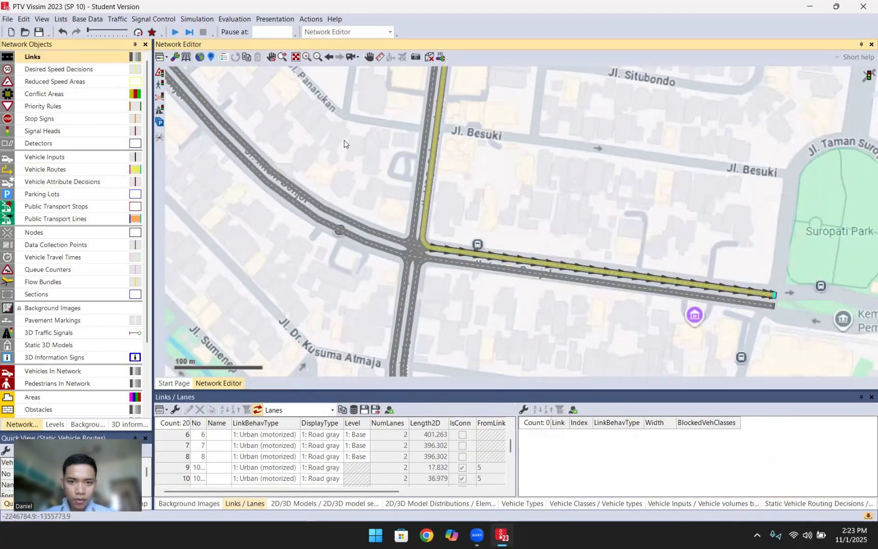
click(503, 167)
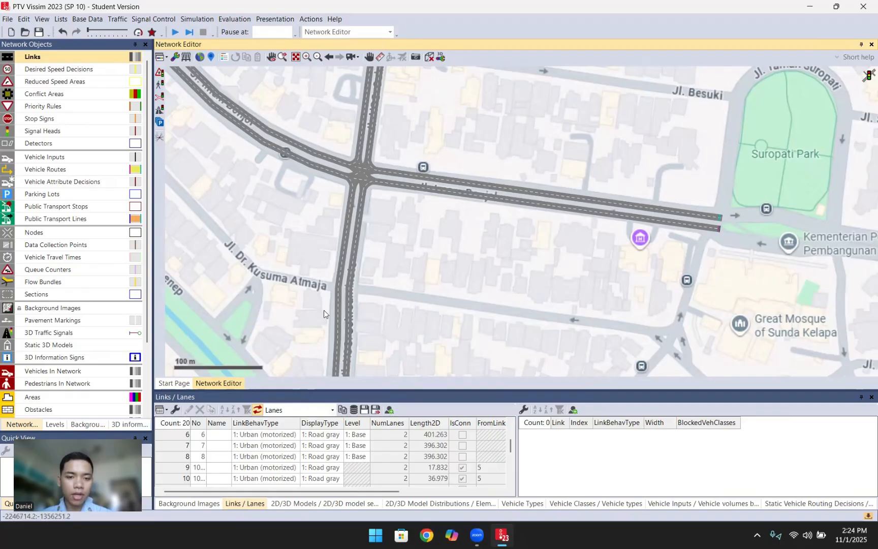
- Name link 1, the northern carriageway of the east leg, "IB KANAN T"
click(557, 196)
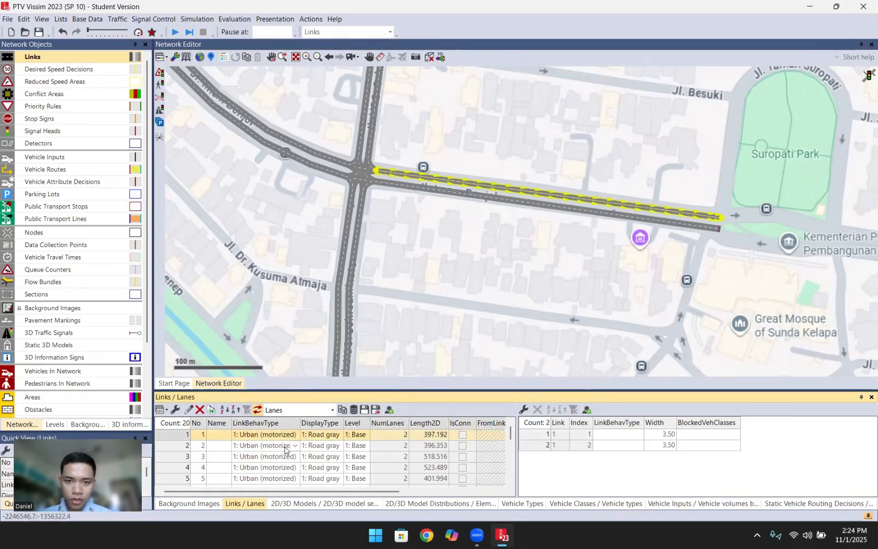
click(226, 438)
click(226, 435)
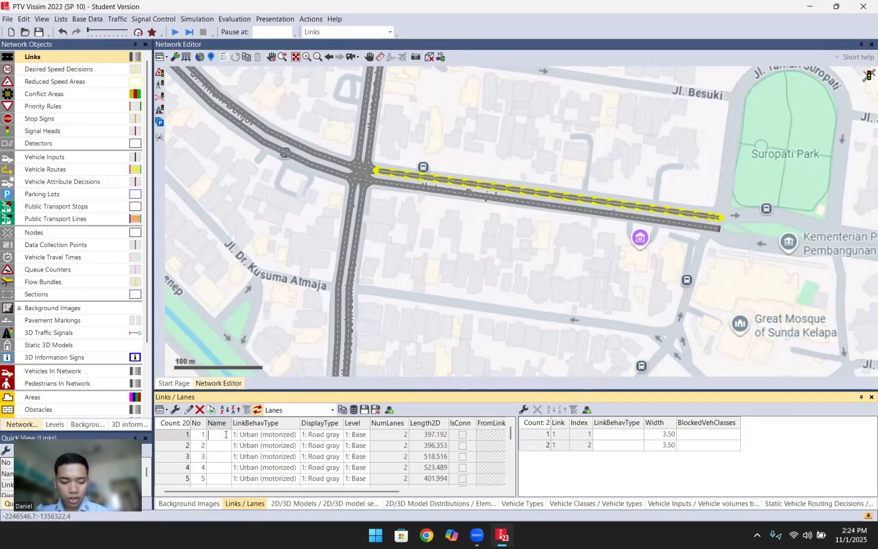
text(IB)
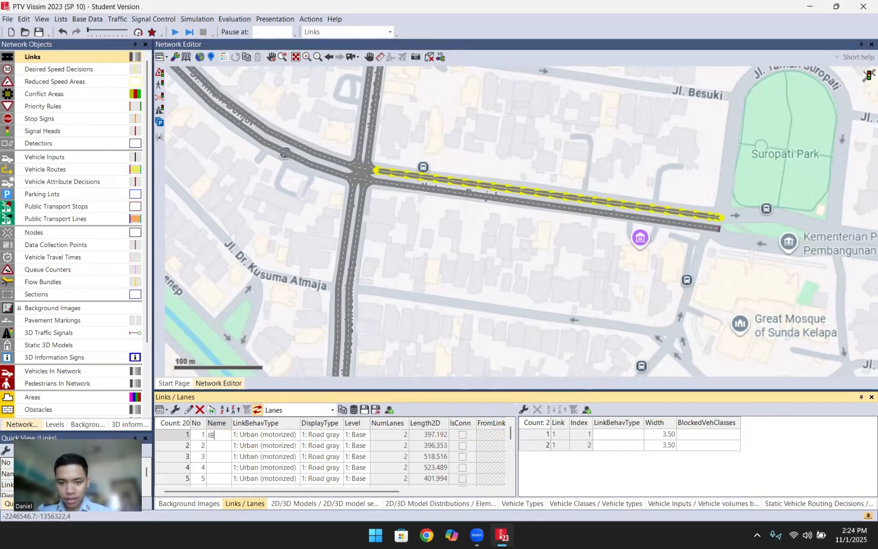
text( KANAN)
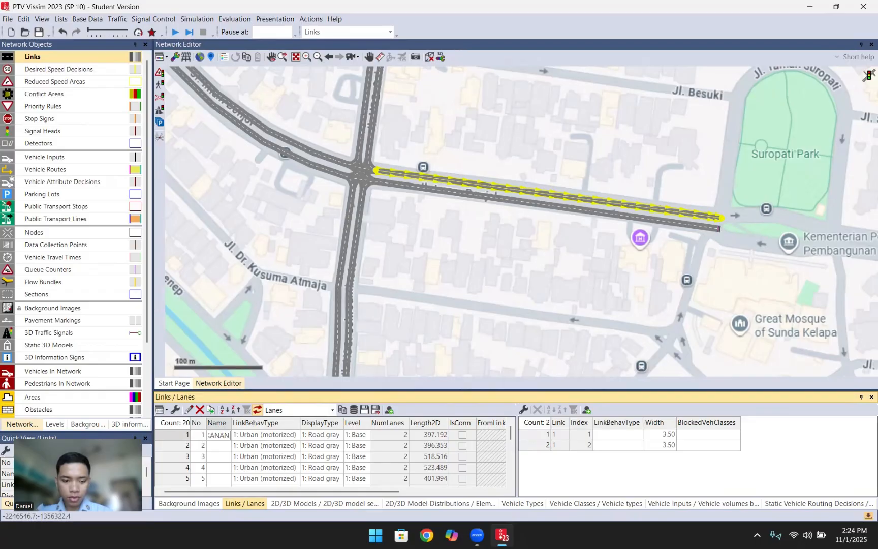
key(Return)
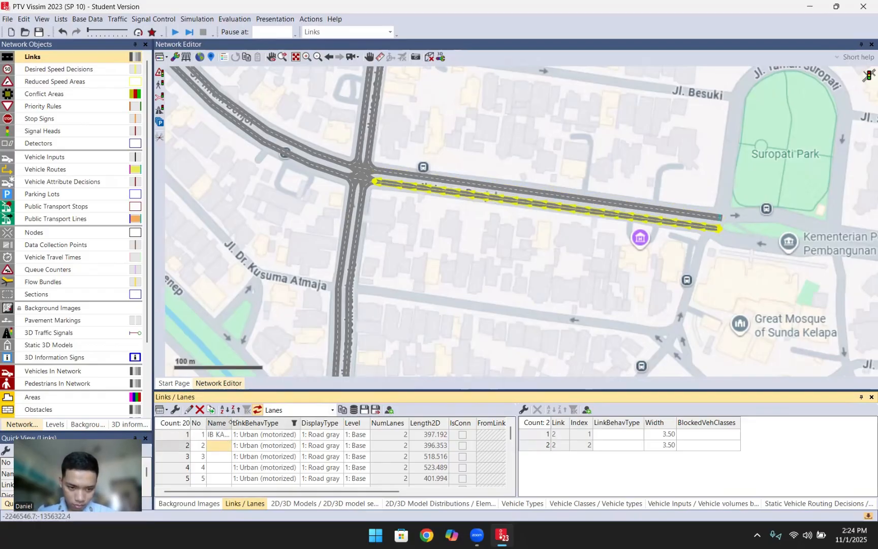
- Widen the Name column of the links list and name link 2, the east leg's southern carriageway, "IB KANAN B"
drag(233, 423, 266, 421)
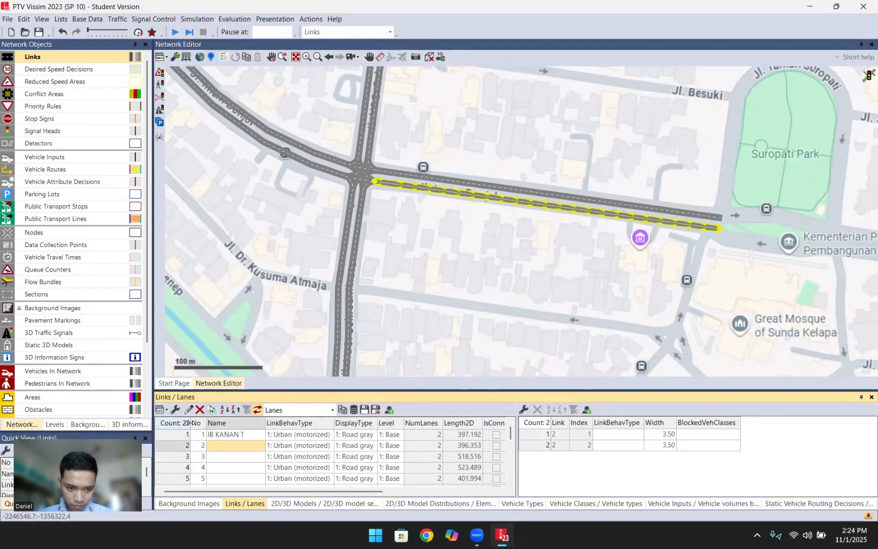
mouse_move(190, 423)
mouse_down()
mouse_move(176, 423)
mouse_move(212, 425)
mouse_move(195, 424)
mouse_up()
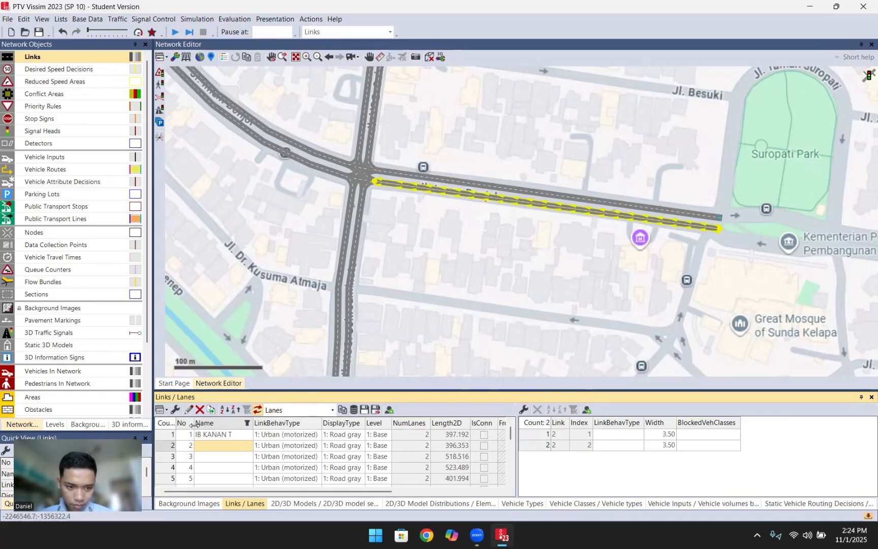
click(237, 446)
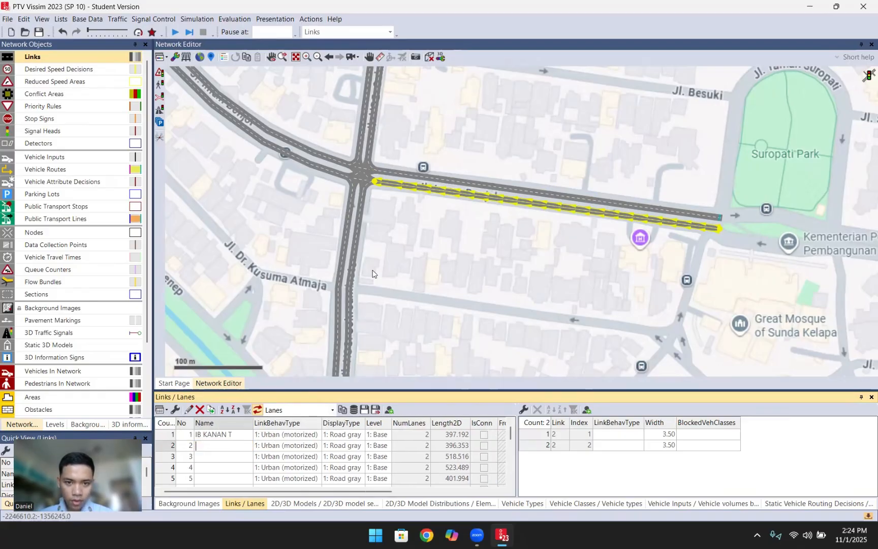
text(IB)
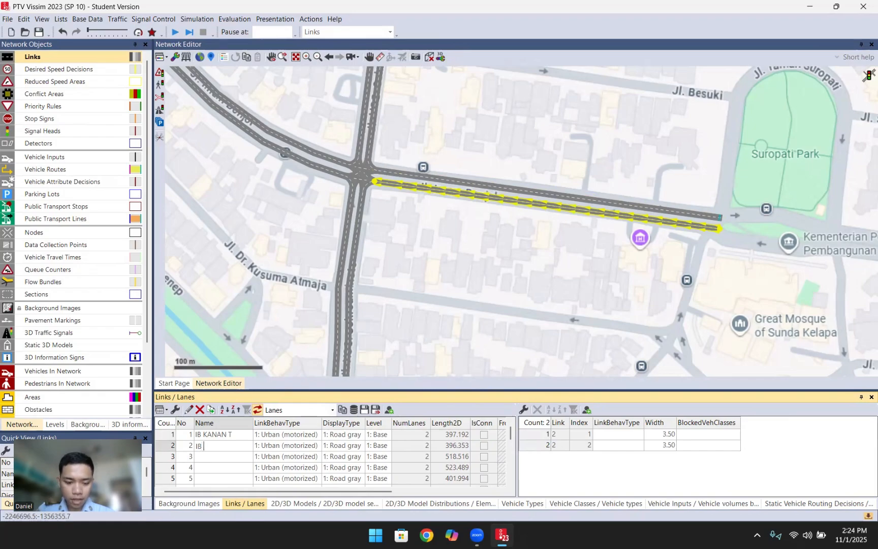
text( KANAN D)
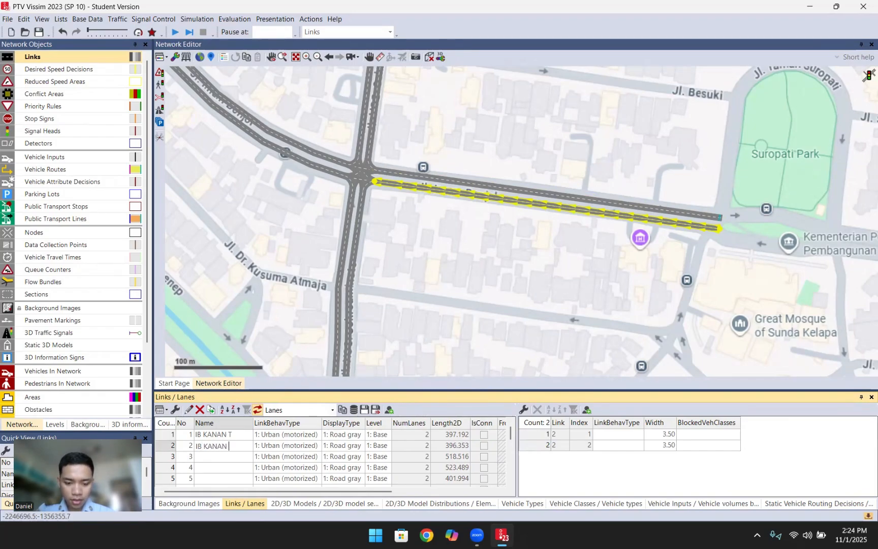
key(Return)
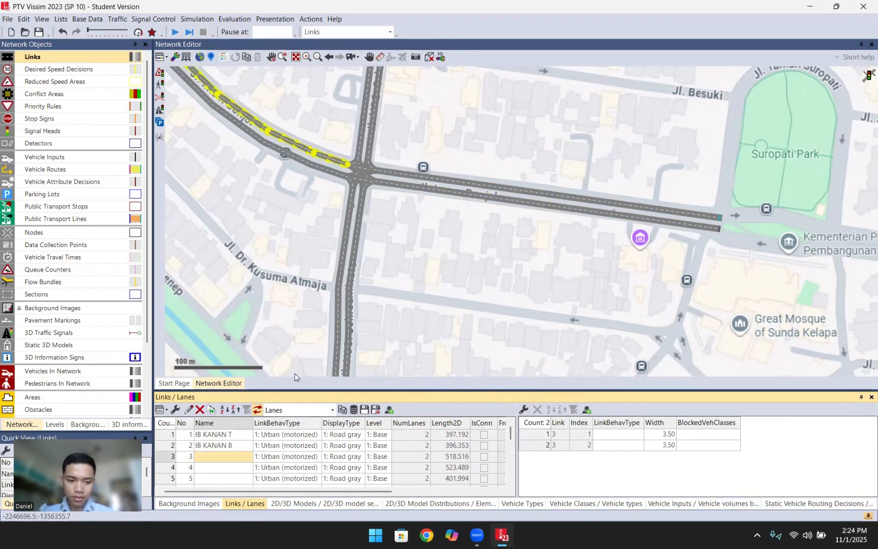
- Name the northwest leg's two carriageways: link 3 "IB KIRI T" and link 4 "IB KIRI B"
drag(298, 246, 330, 293)
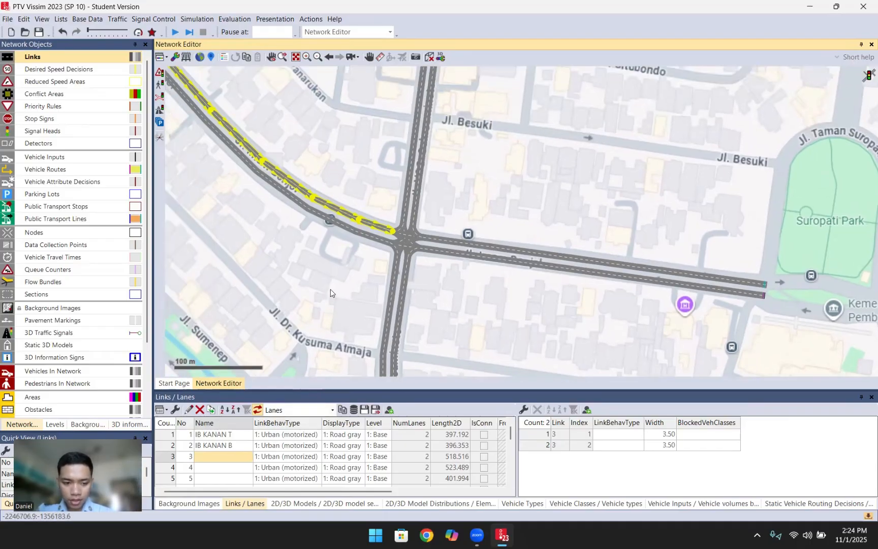
click(225, 456)
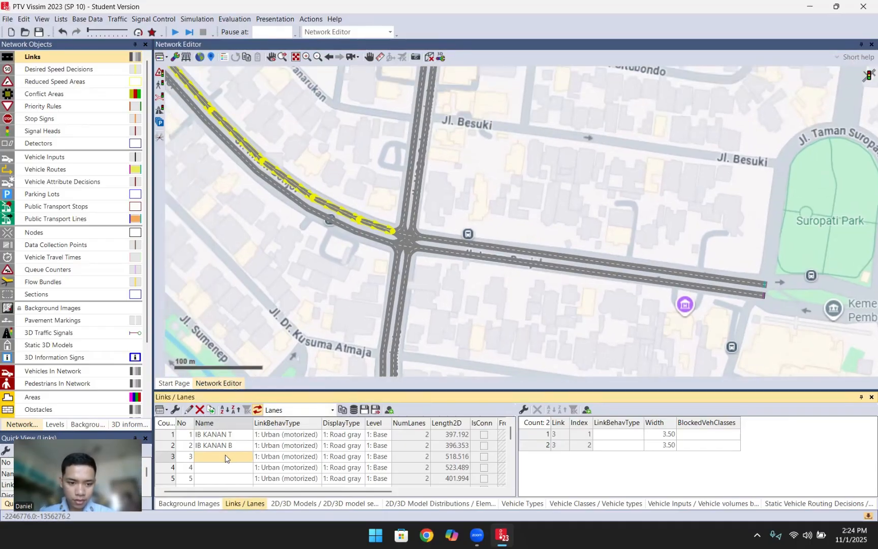
click(226, 455)
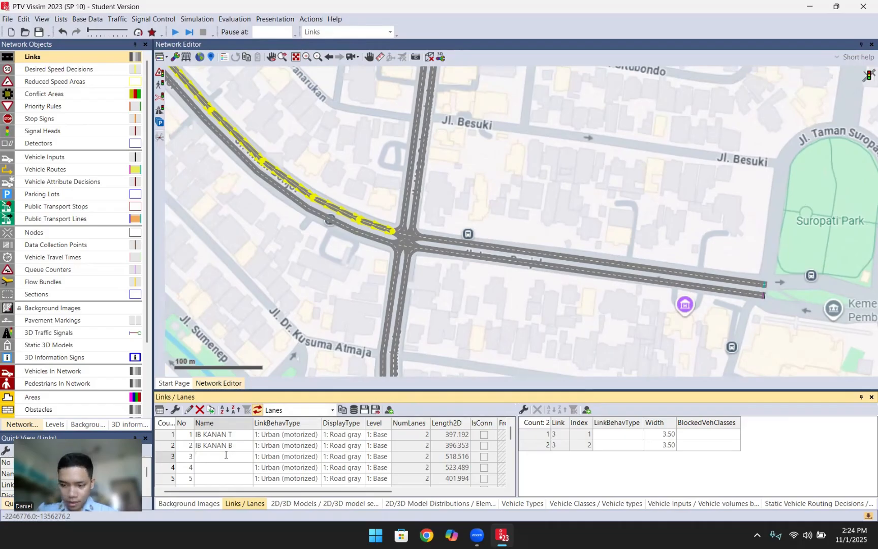
text(IB KIRI)
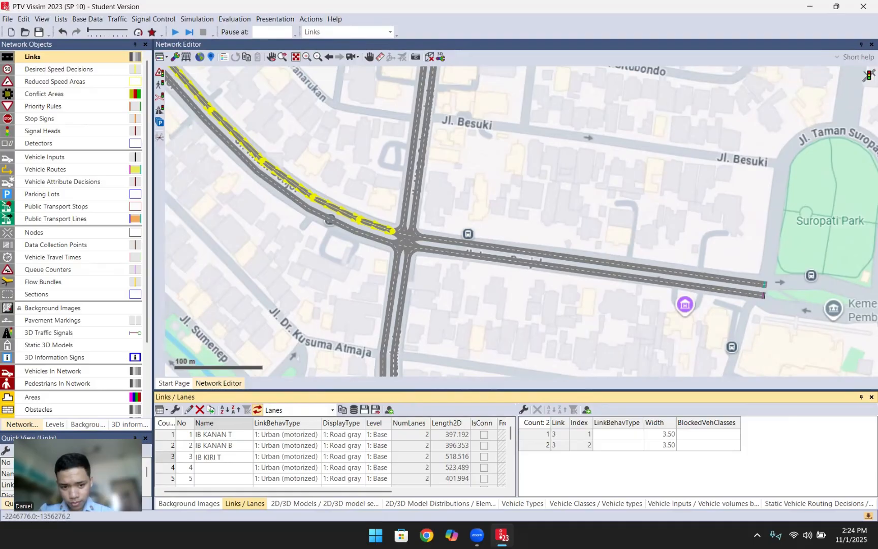
text( T)
key(Return)
text(IB )
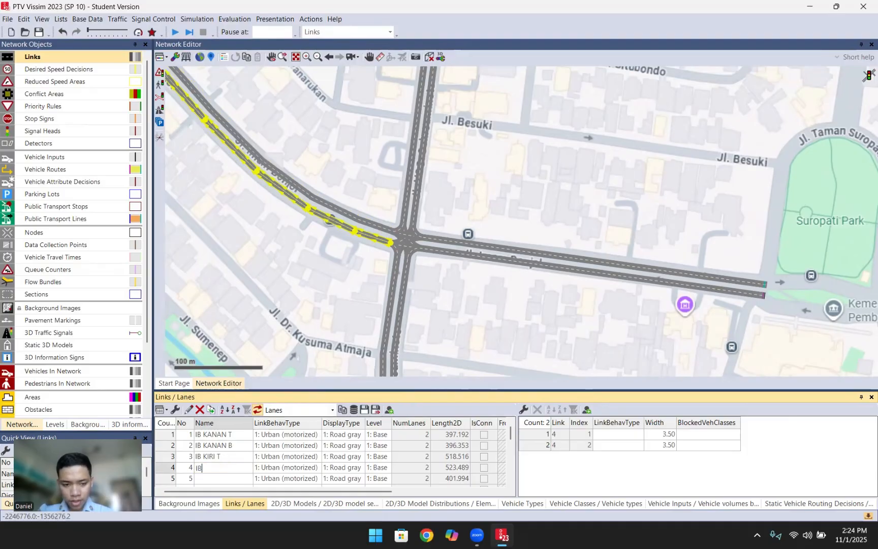
text(KIRI B)
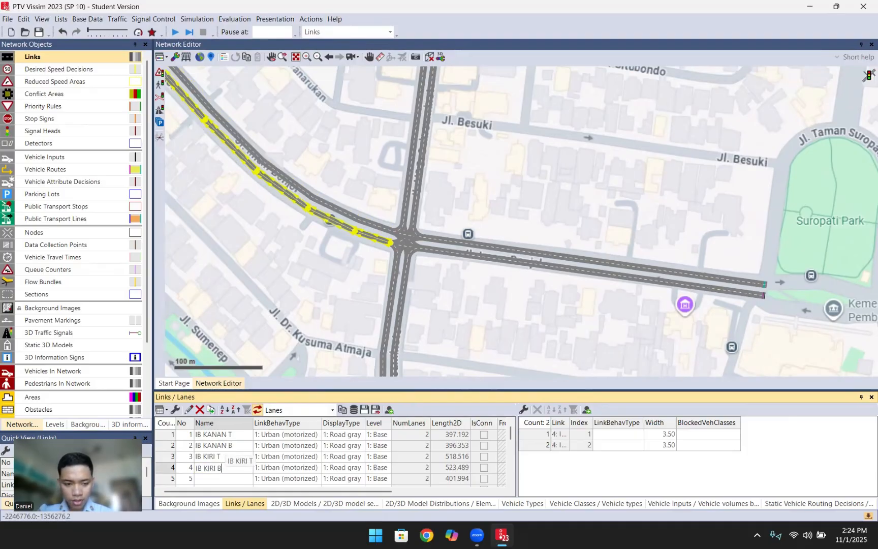
key(Return)
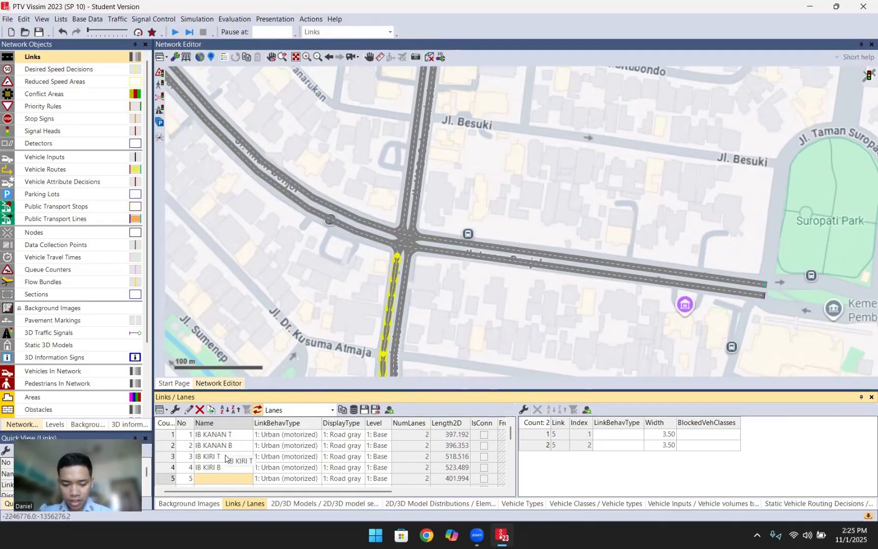
- Name the south leg's two carriageways: link 5 "CK BAWAH U" and link 6 "CK BAWAH S"
text(C)
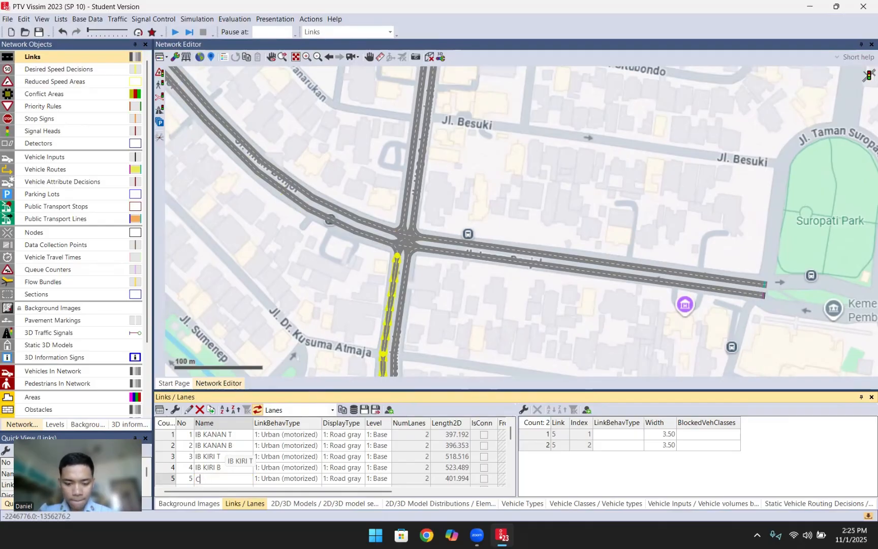
text(L BAWAH U)
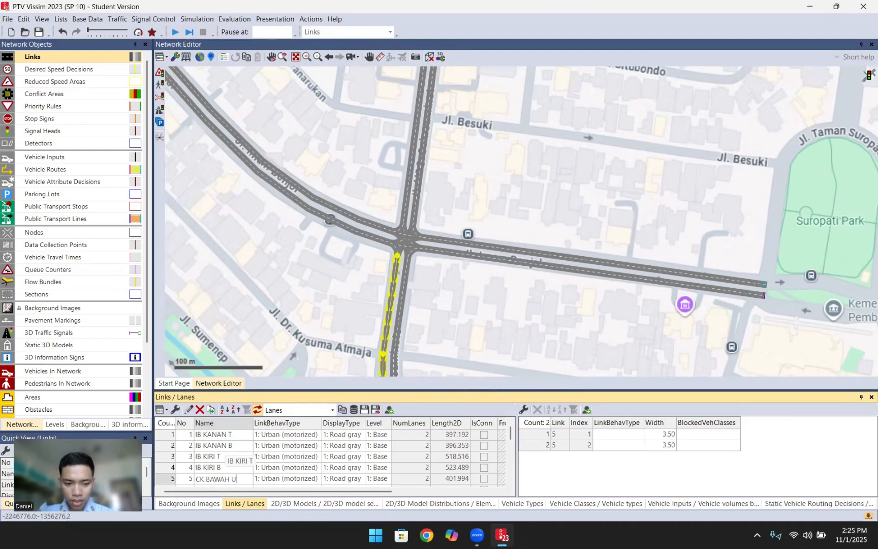
key(Return)
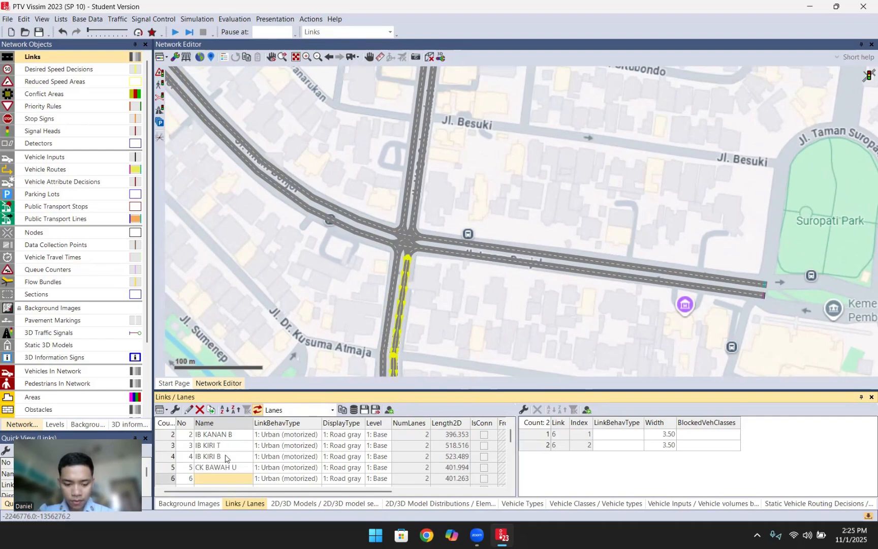
text(CK BAWAH)
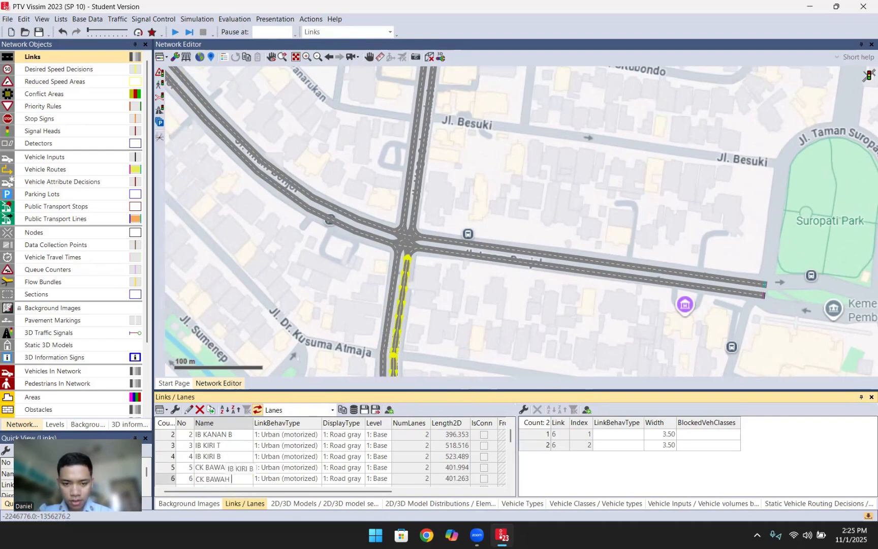
text( S)
key(Return)
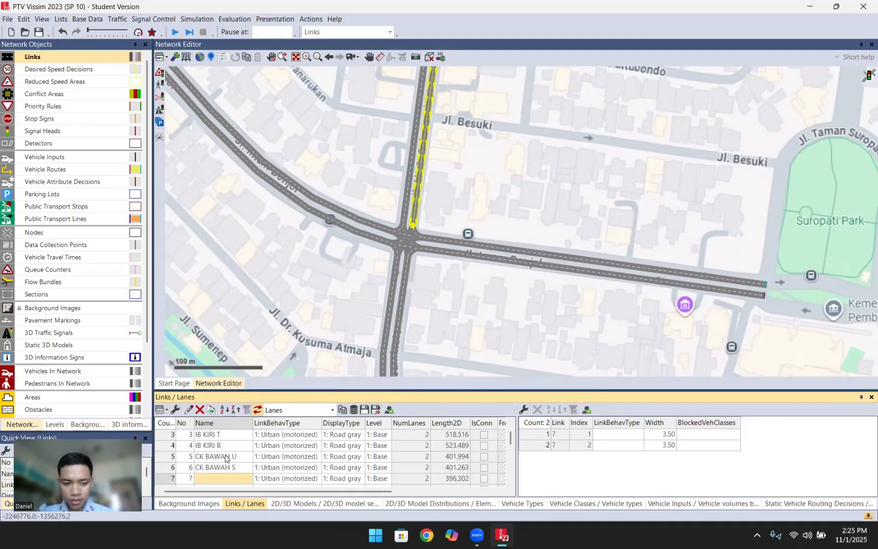
- Name the north leg's two carriageways: link 7 "CK ATAS S" and link 8 "CK ATAS U"
text(C)
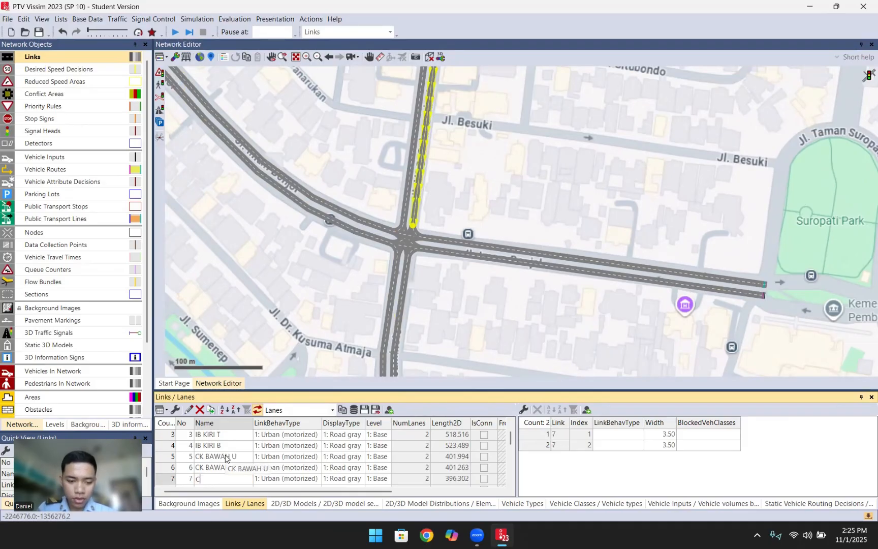
text(K ATAS S)
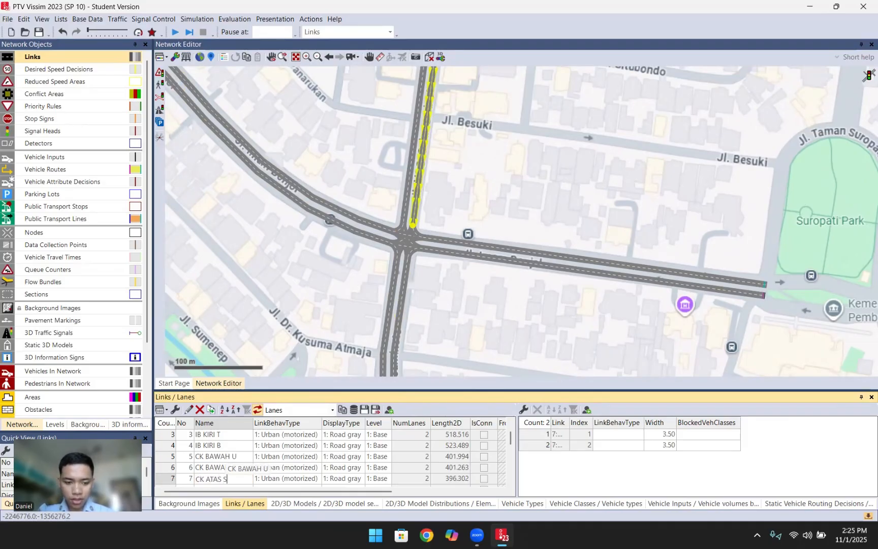
key(Return)
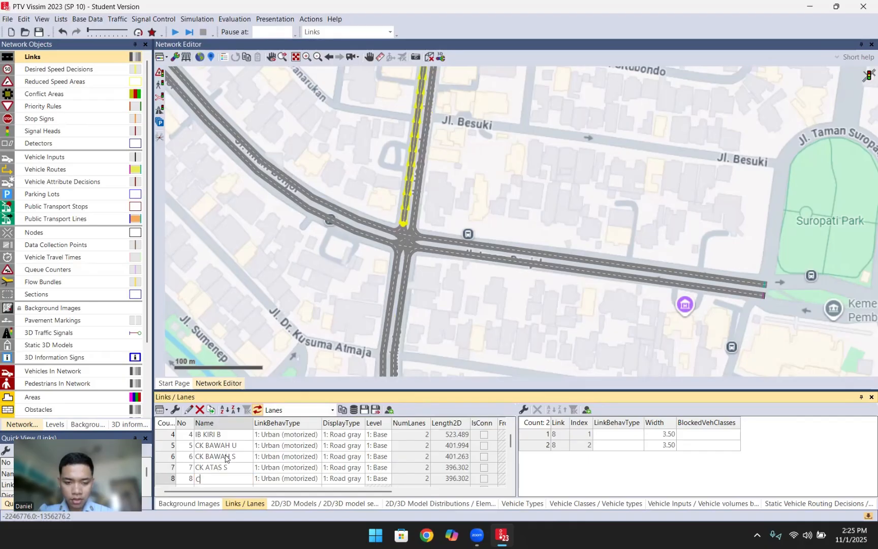
text(CK ATAS)
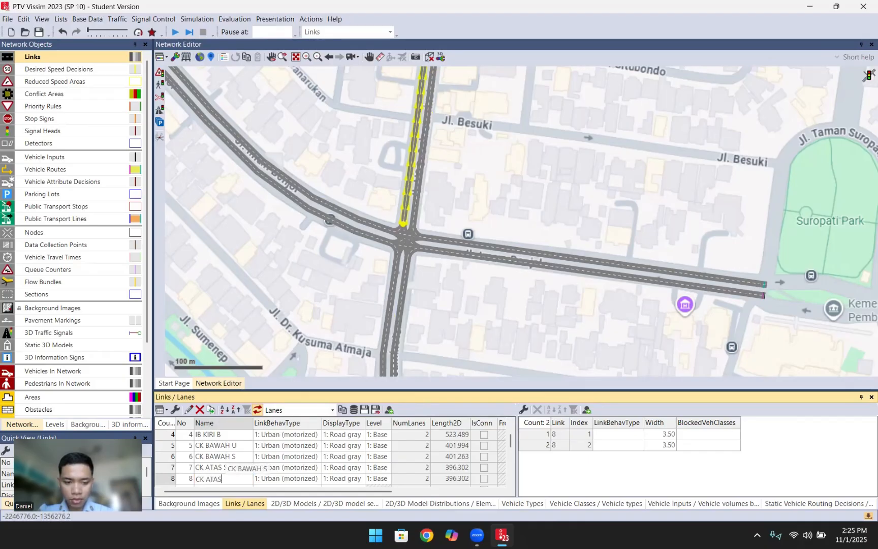
text( U)
key(Return)
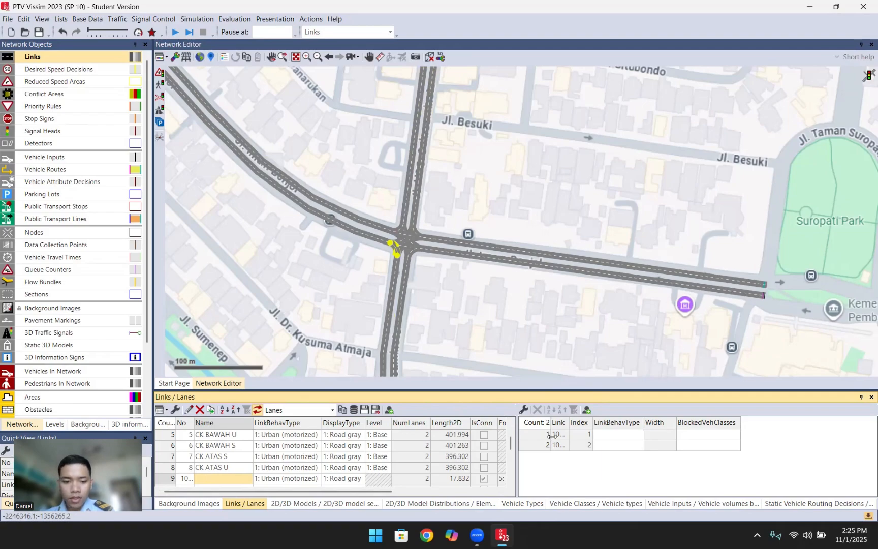
- Check the link names in the vehicle inputs list and the static vehicle routing decisions list
click(712, 505)
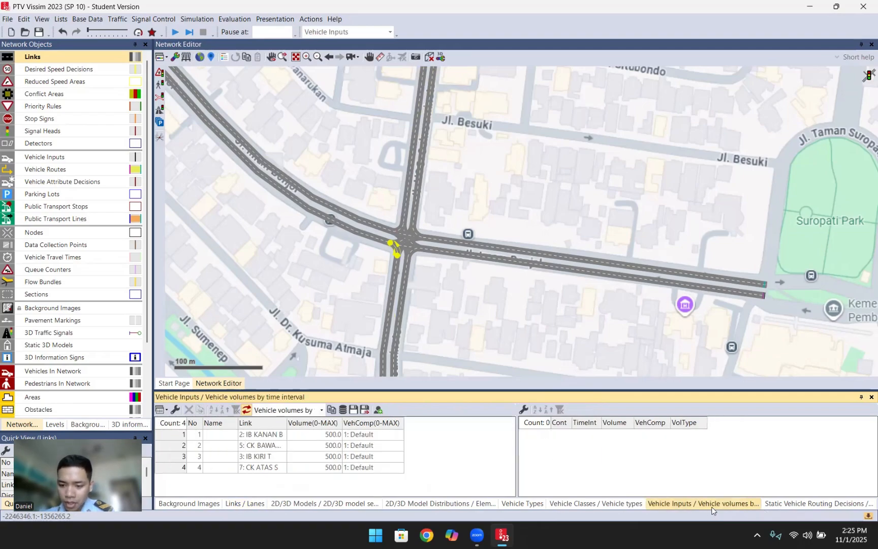
click(633, 504)
click(685, 503)
click(808, 505)
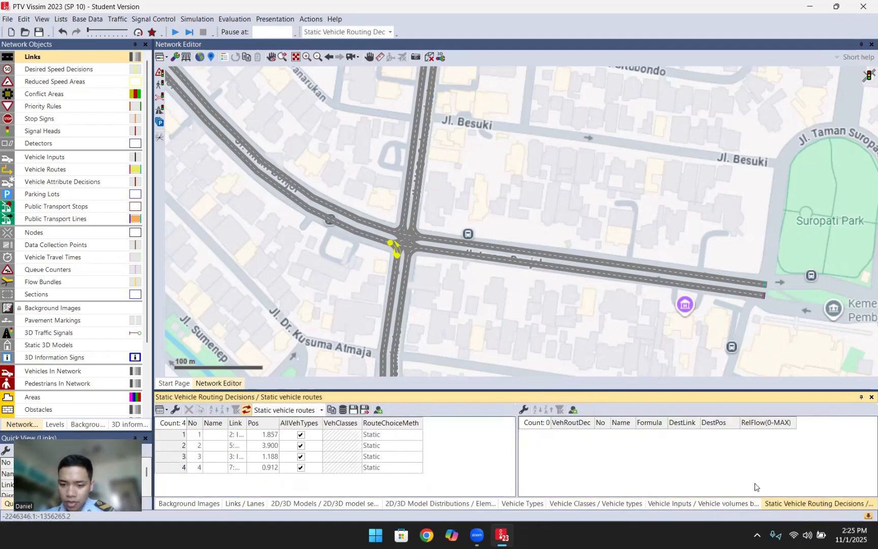
- Select the first static vehicle routing decision and widen the decision list's Link column to fit the full link names
click(220, 435)
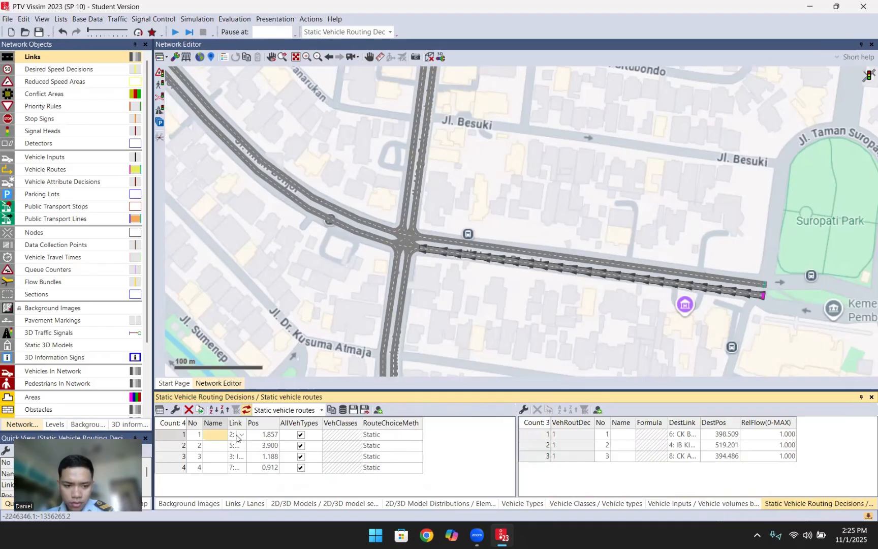
click(238, 436)
click(467, 476)
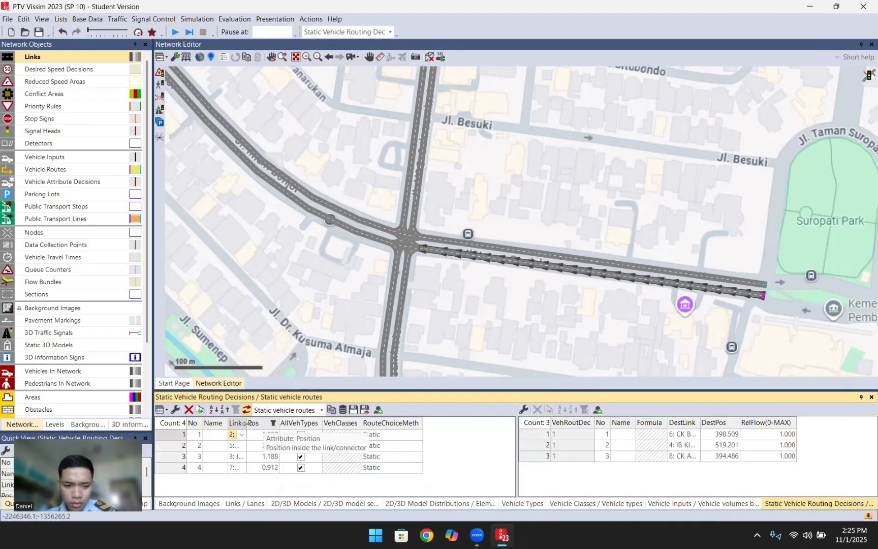
drag(247, 423, 276, 424)
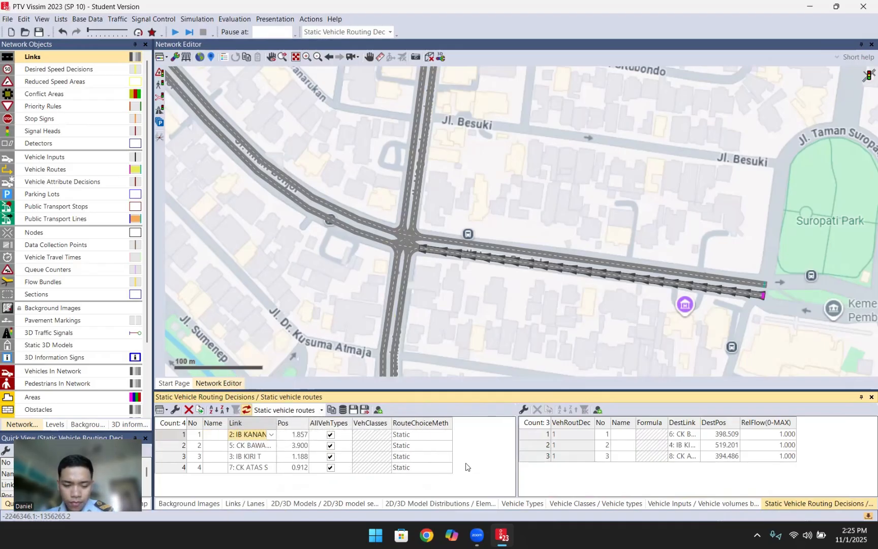
- Review the three static routes of the first routing decision on the map, adjusting the Formula and RelFlow column widths
click(574, 436)
click(575, 442)
click(579, 457)
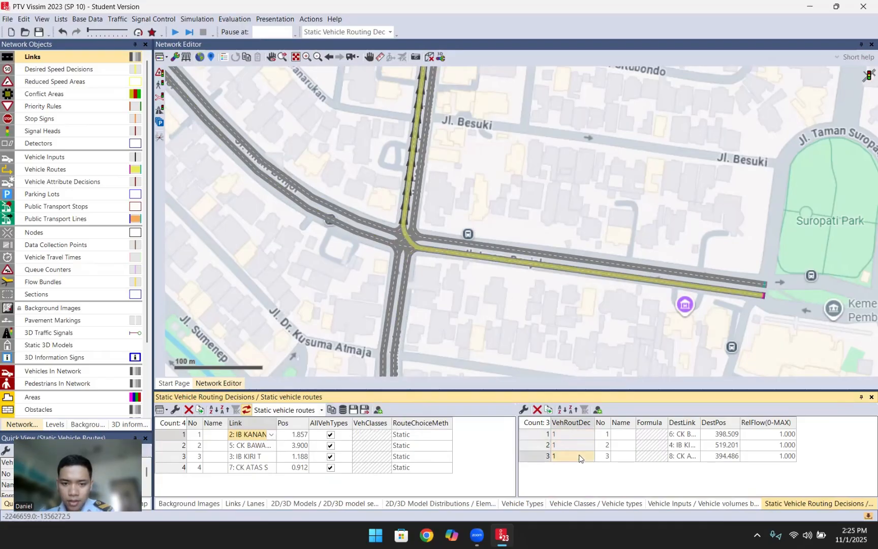
click(577, 445)
click(574, 434)
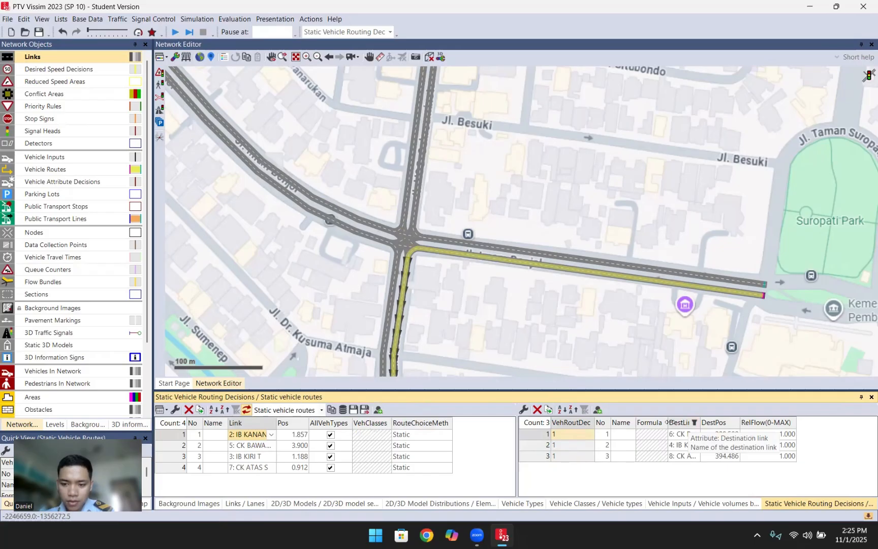
drag(668, 423, 663, 423)
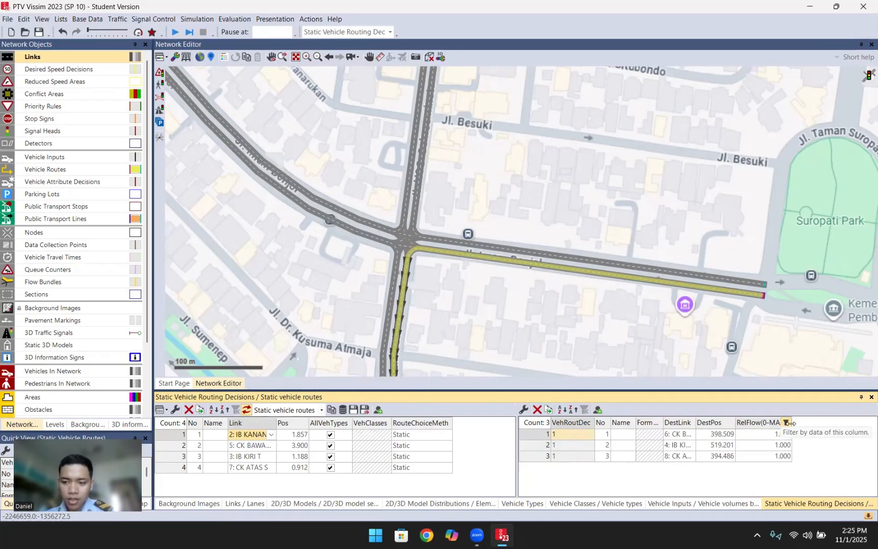
drag(791, 422, 802, 423)
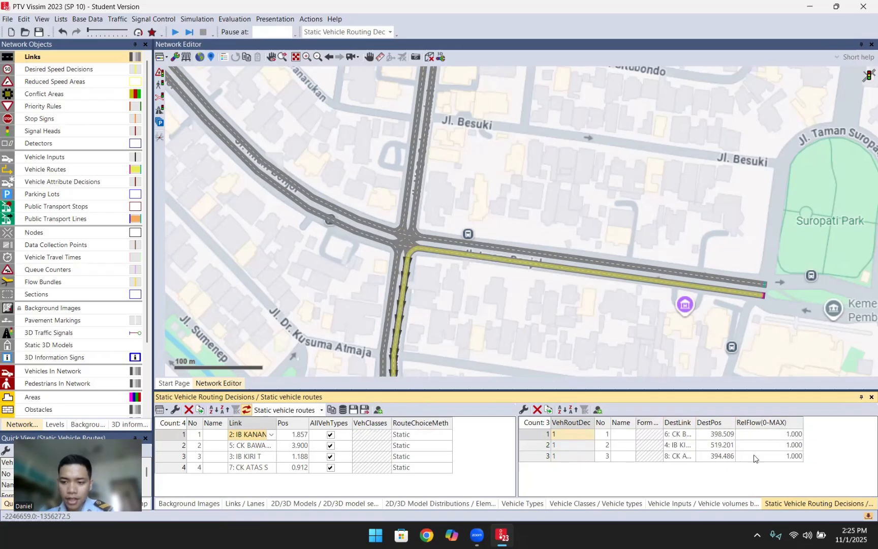
- Inspect the second routing decision's link choices and the empty formula of the first decision's route 1, leaving both as they are
click(264, 445)
click(271, 446)
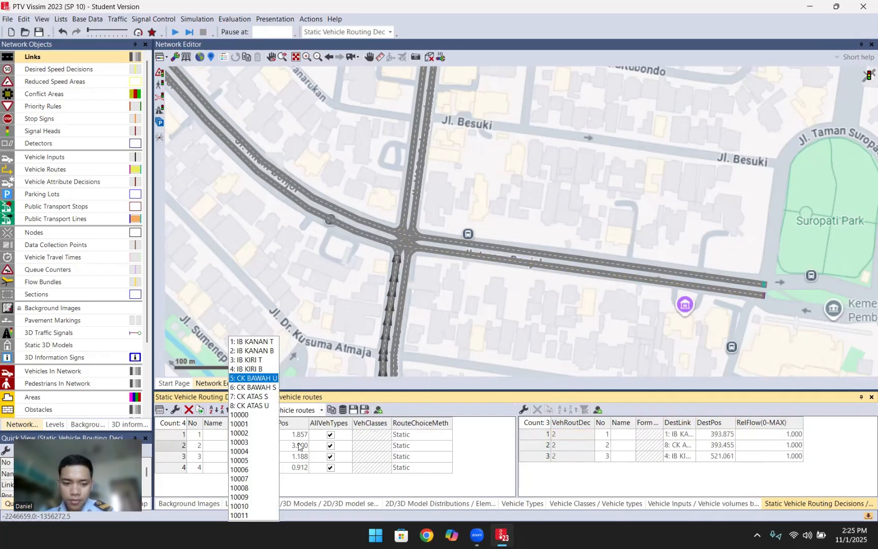
click(331, 474)
click(332, 436)
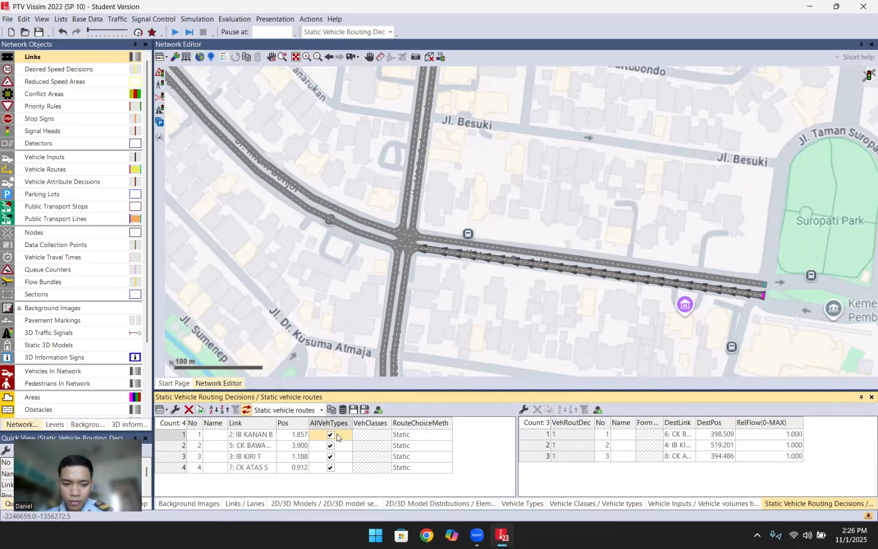
click(585, 435)
click(606, 435)
click(619, 435)
click(642, 437)
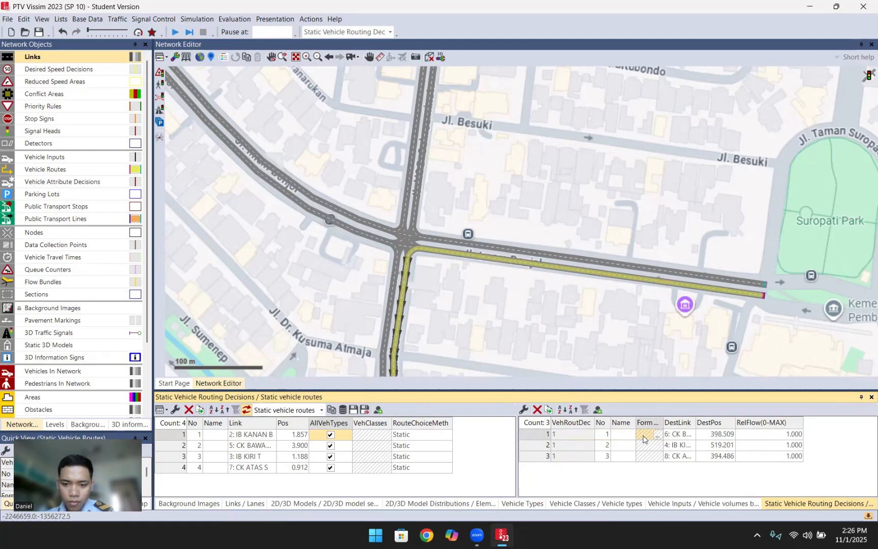
click(657, 435)
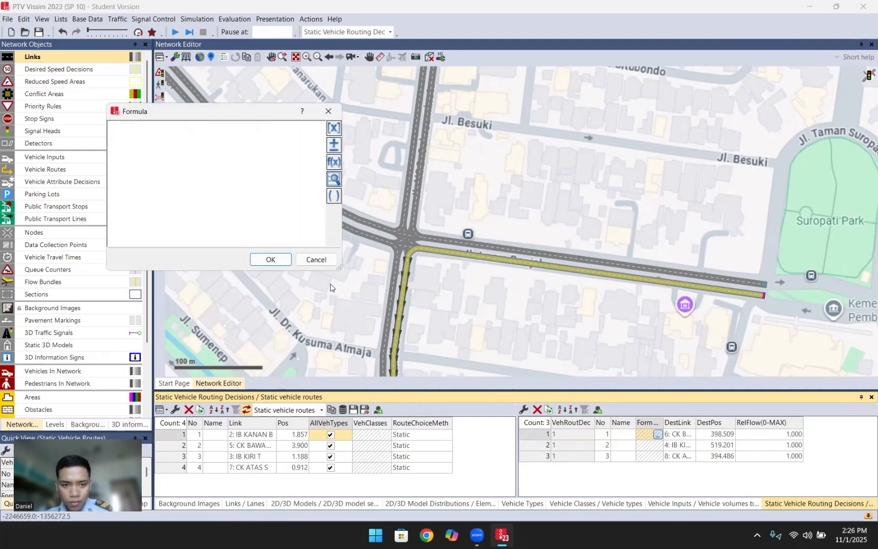
click(317, 259)
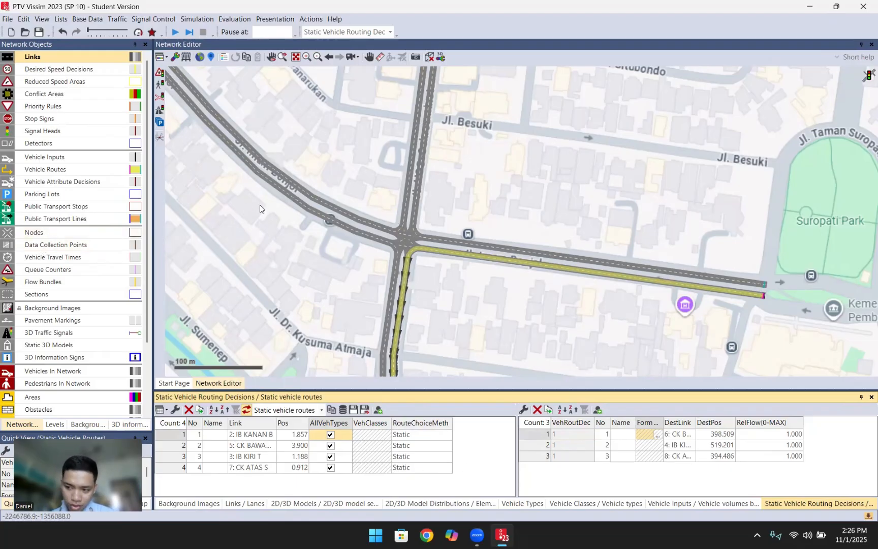
- Open the vehicle compositions list and add three new compositions, numbers 2, 3 and 4
click(117, 19)
click(117, 19)
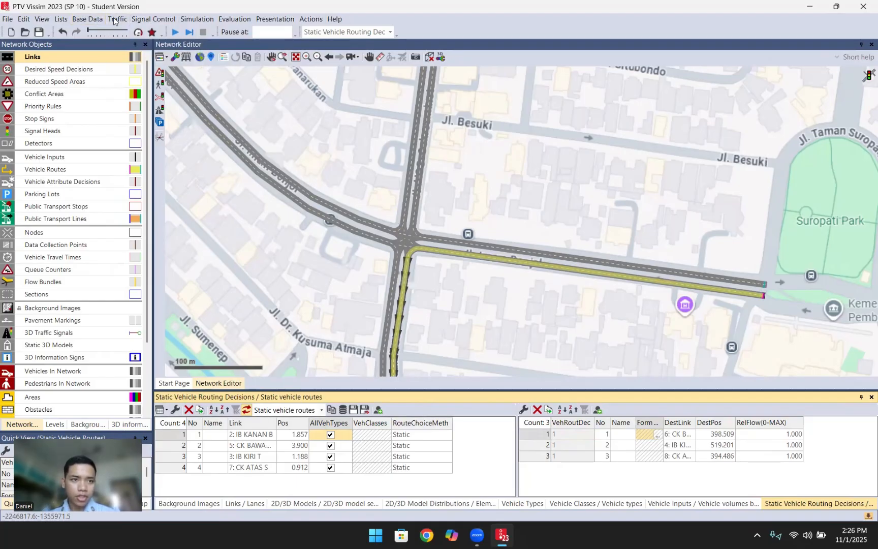
click(118, 18)
click(153, 31)
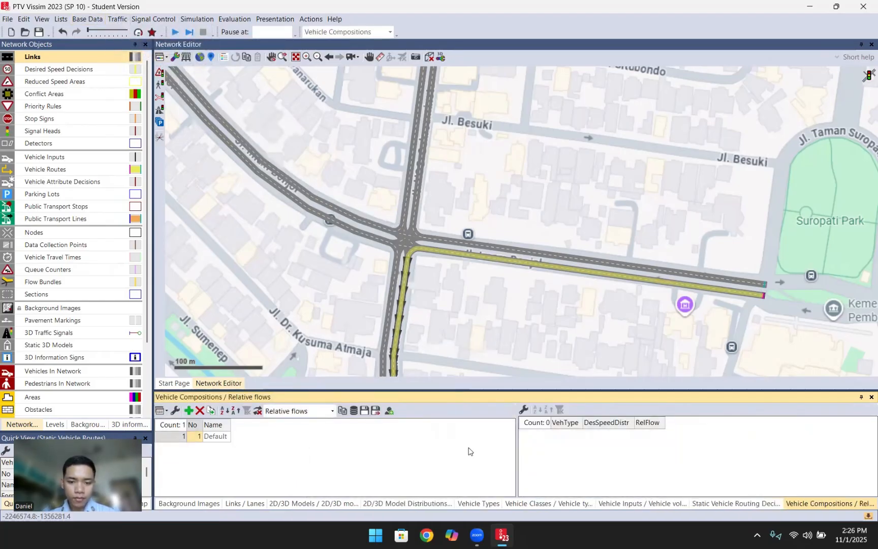
click(460, 364)
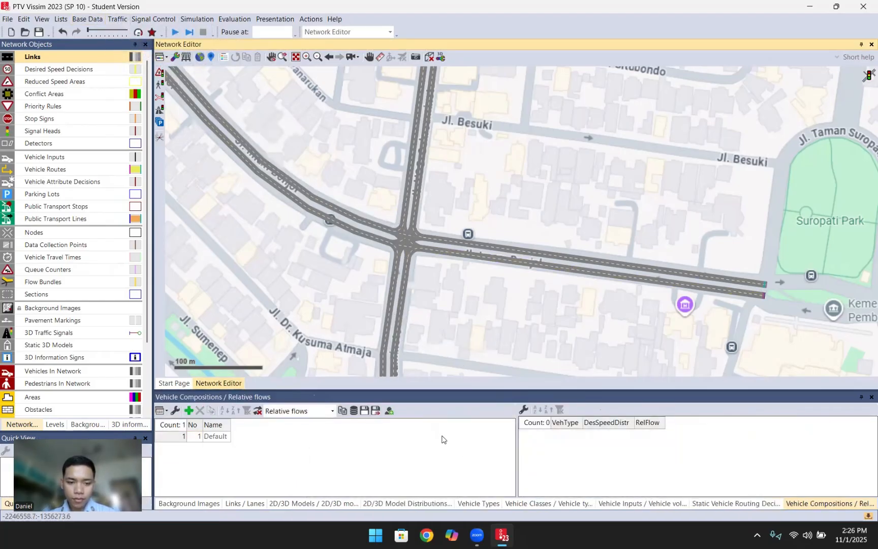
right_click(388, 445)
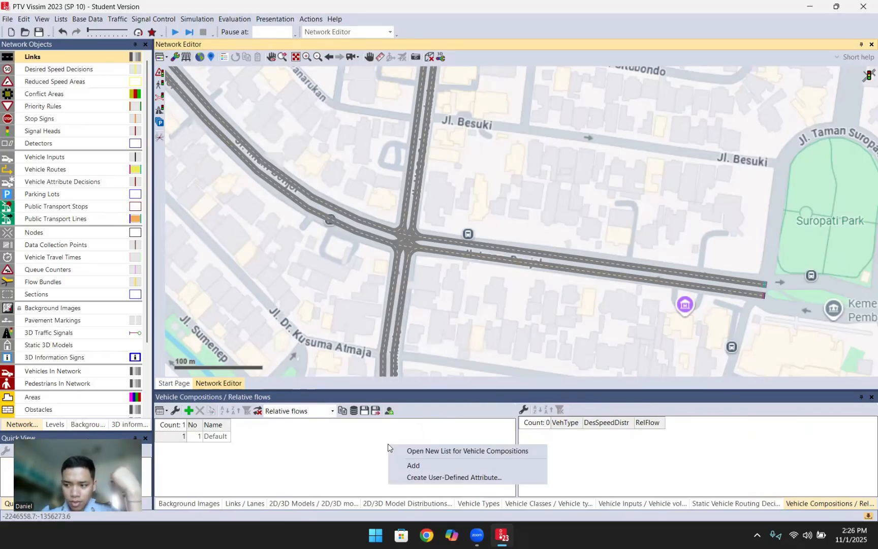
click(409, 465)
right_click(344, 459)
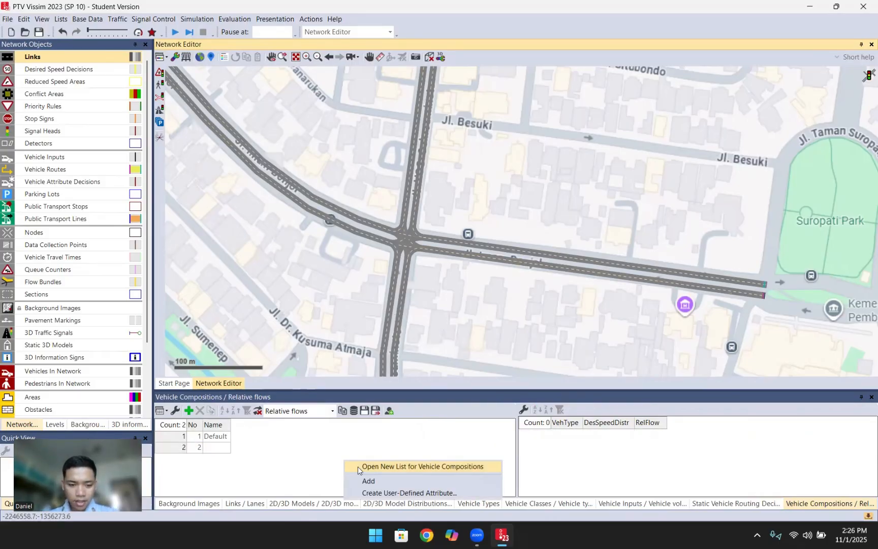
click(376, 480)
right_click(354, 459)
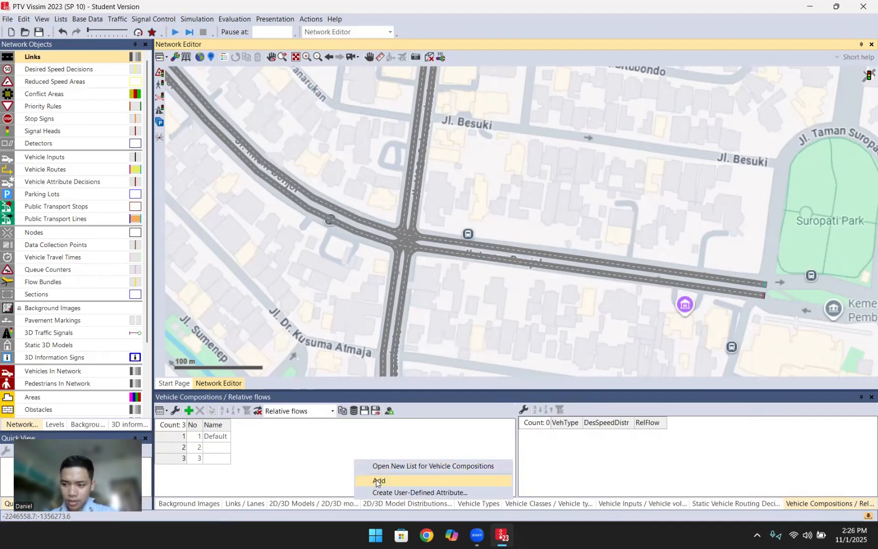
click(376, 480)
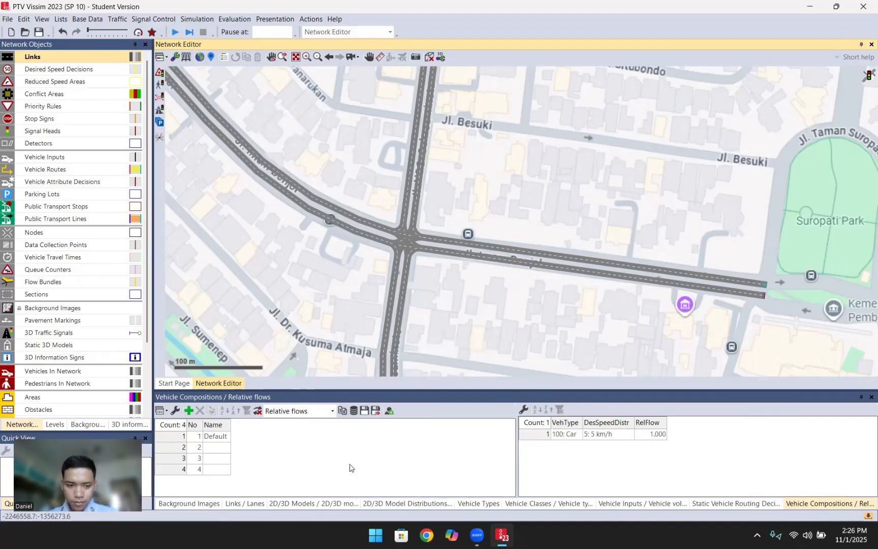
- Rename the default vehicle composition 1 as "IB KANAN B"
click(223, 437)
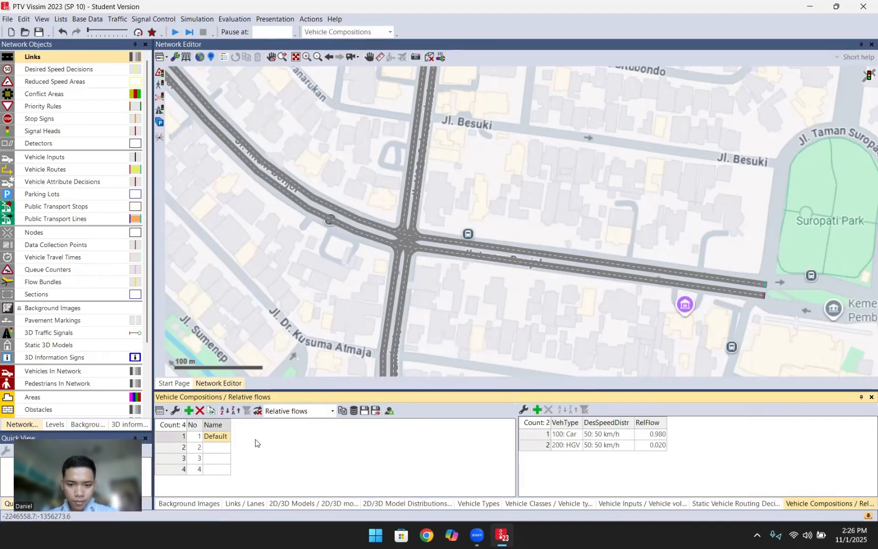
click(227, 437)
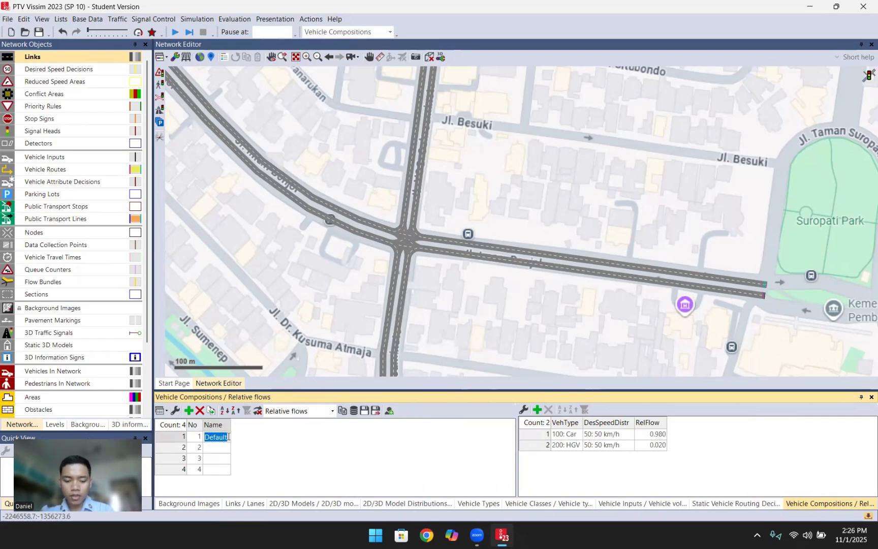
text(CK)
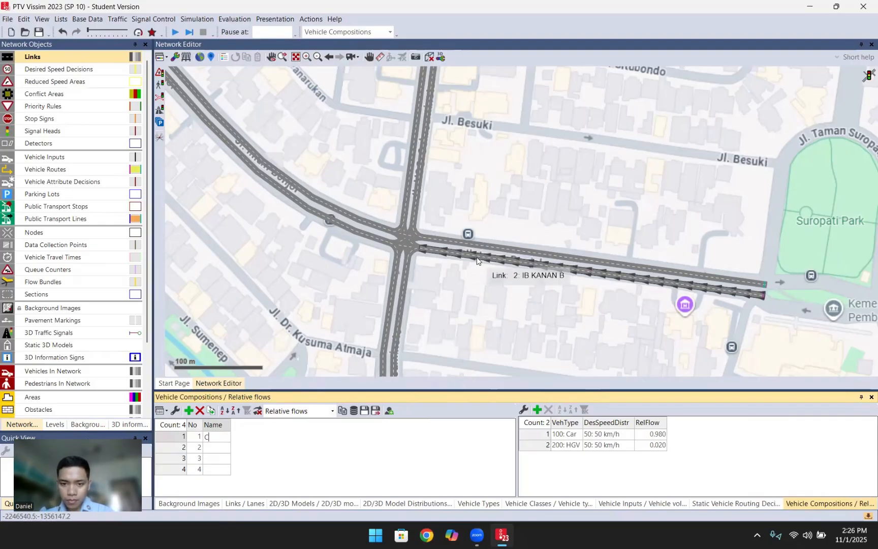
drag(221, 439, 197, 446)
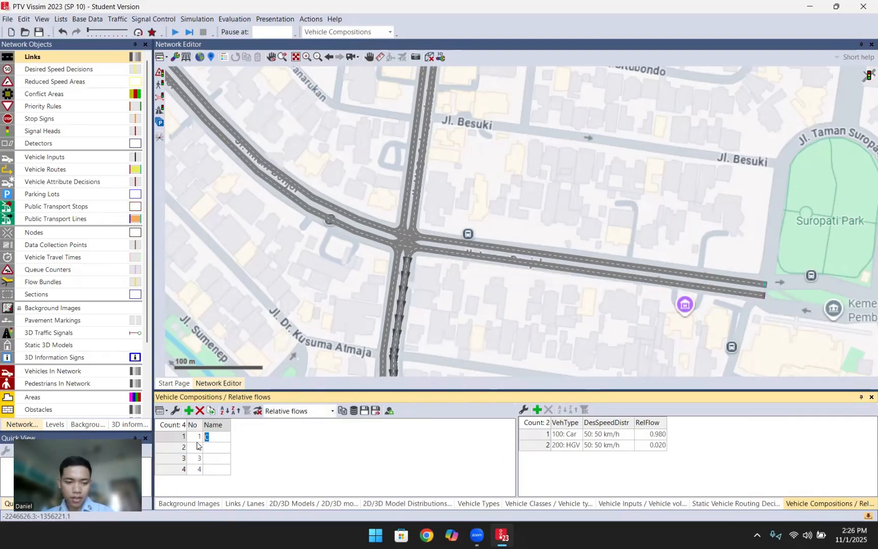
text(IB KAK)
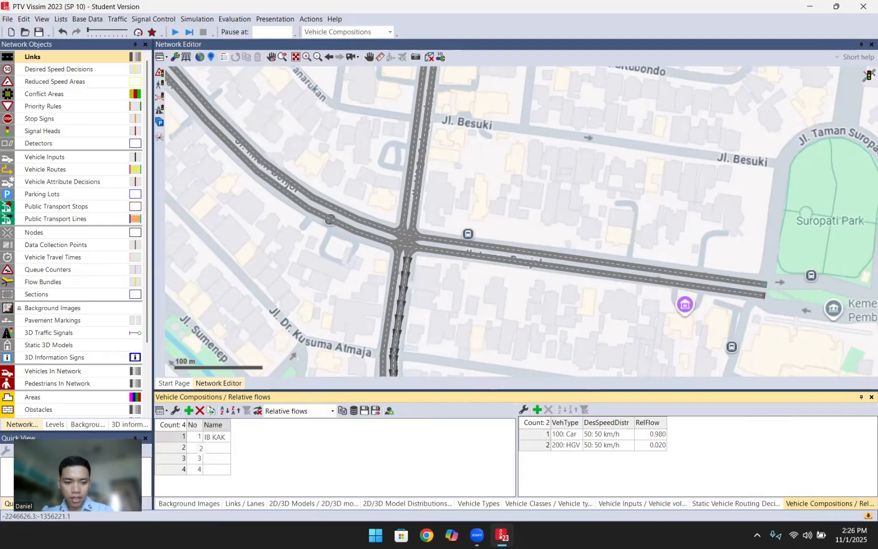
key(BackSpace)
text(NAN B)
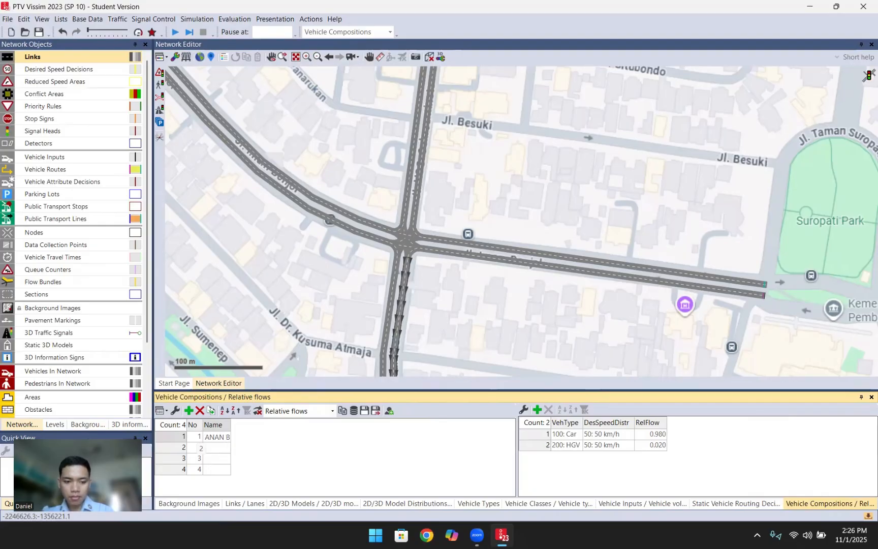
- Name vehicle composition 2 "CK BAWAH U" and widen the Name column to fit the full names
click(198, 446)
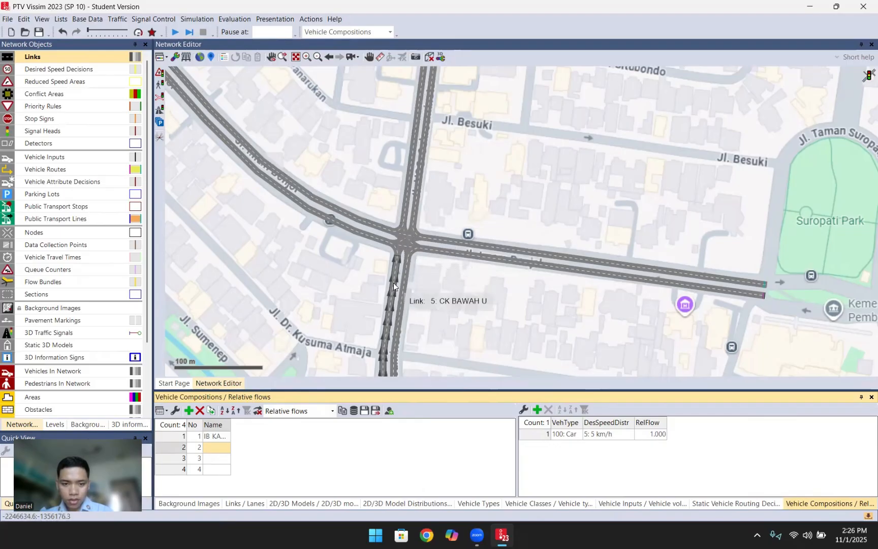
text(CK BAWAH U)
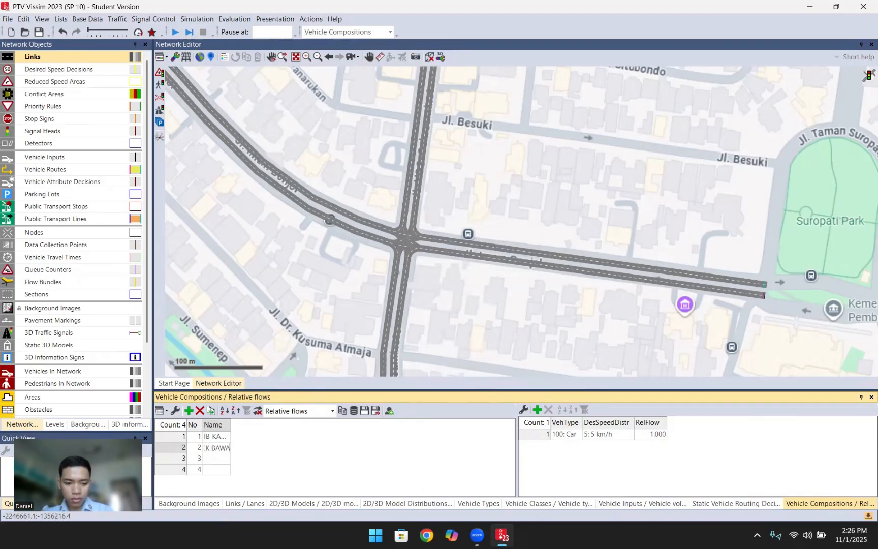
click(228, 456)
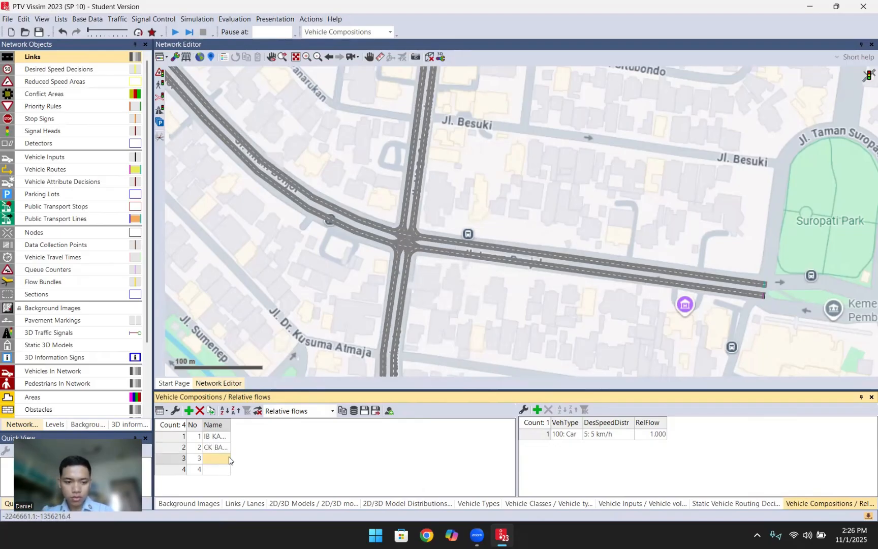
double_click(230, 425)
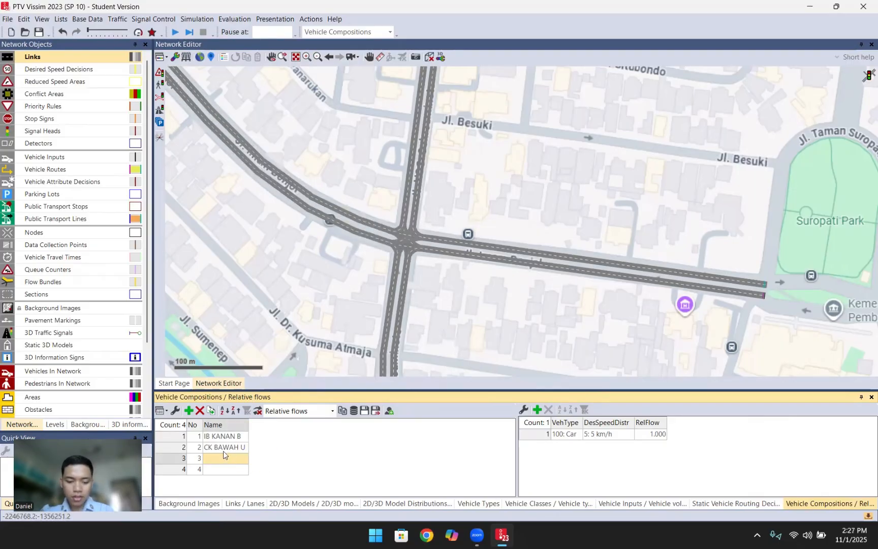
- Name vehicle composition 3 "IB KIRI T" and vehicle composition 4 "CK ATAS T"
text(IB JKIRI T)
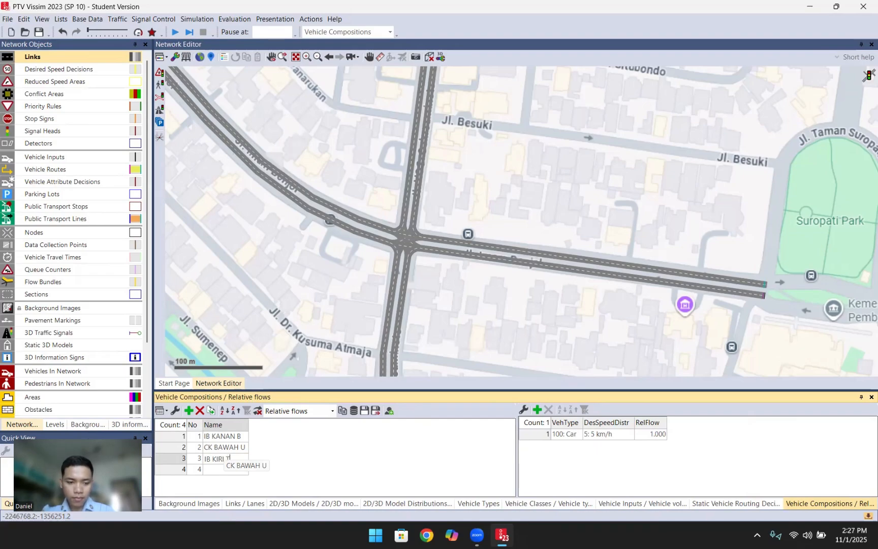
key(Return)
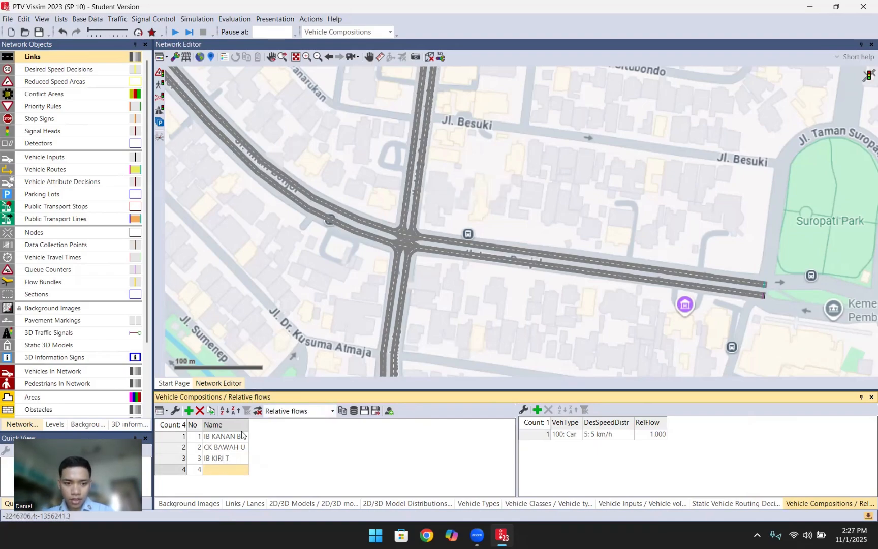
text(CK ATAS T)
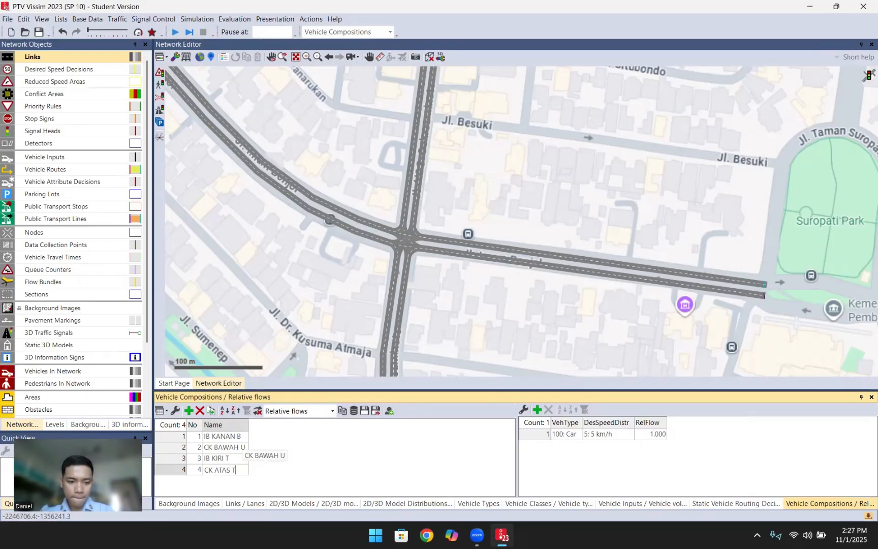
key(Return)
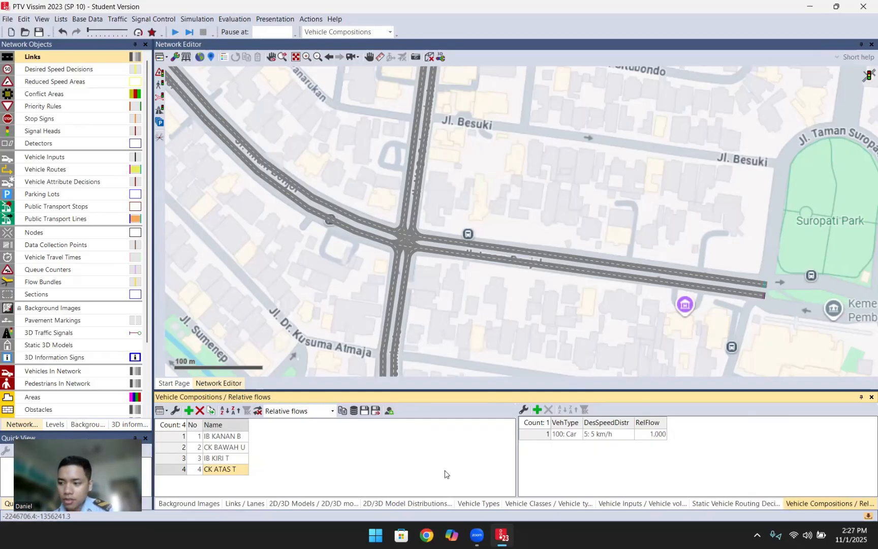
- For composition IB KANAN B, keep the first vehicle type as 100: Car and set its relative flow to 0.5
click(231, 437)
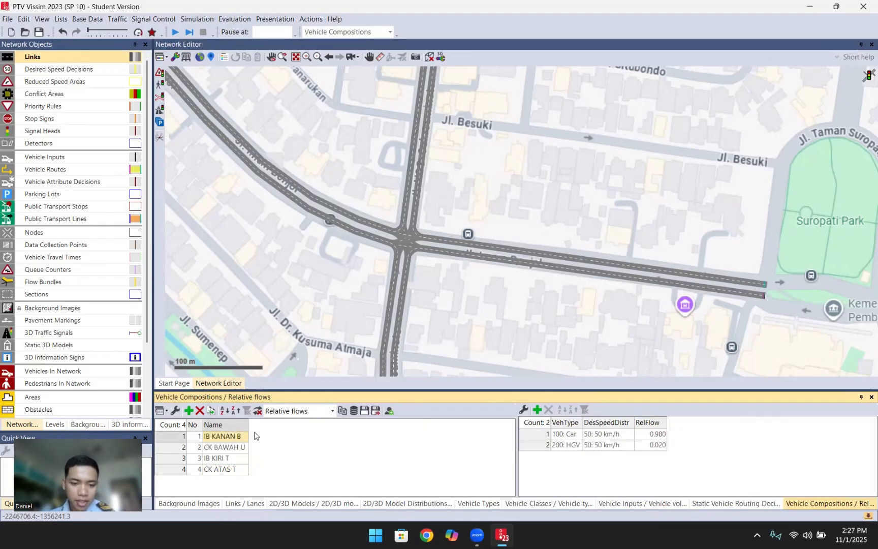
click(578, 435)
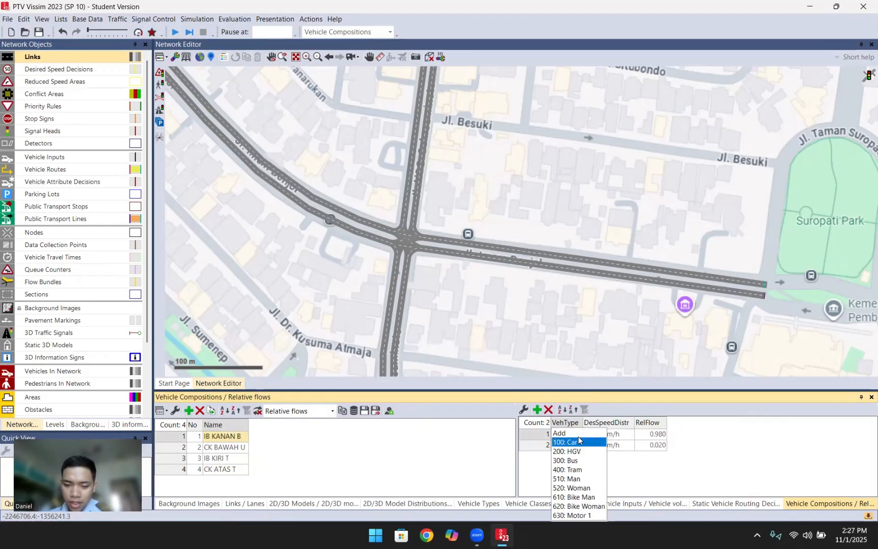
click(577, 442)
click(655, 435)
click(659, 434)
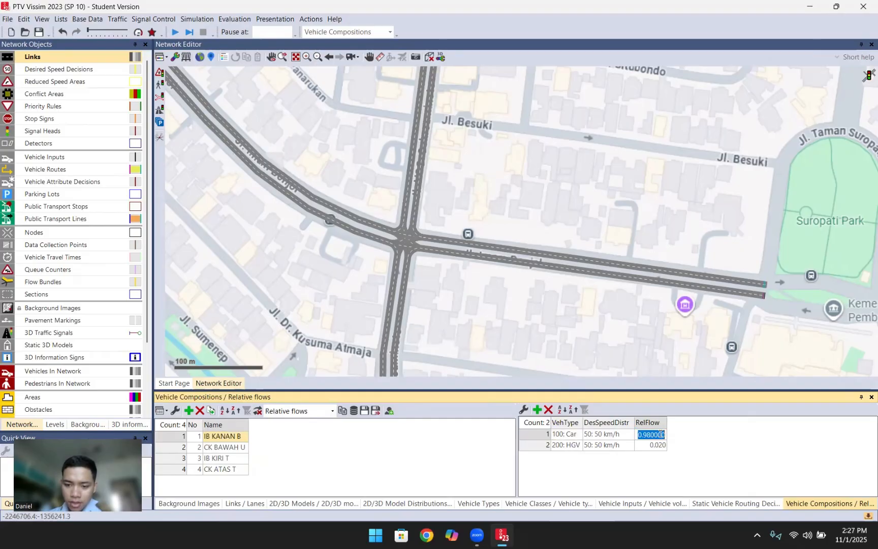
key(BackSpace)
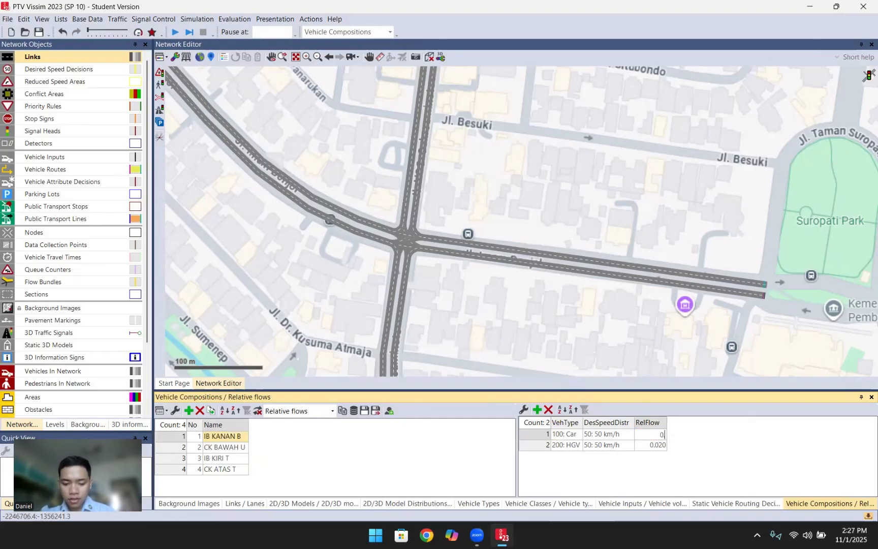
text(0.5)
key(Return)
- Change the HGV entry of IB KANAN B to 630: Motor 1 and set its relative flow to 0.5
click(581, 448)
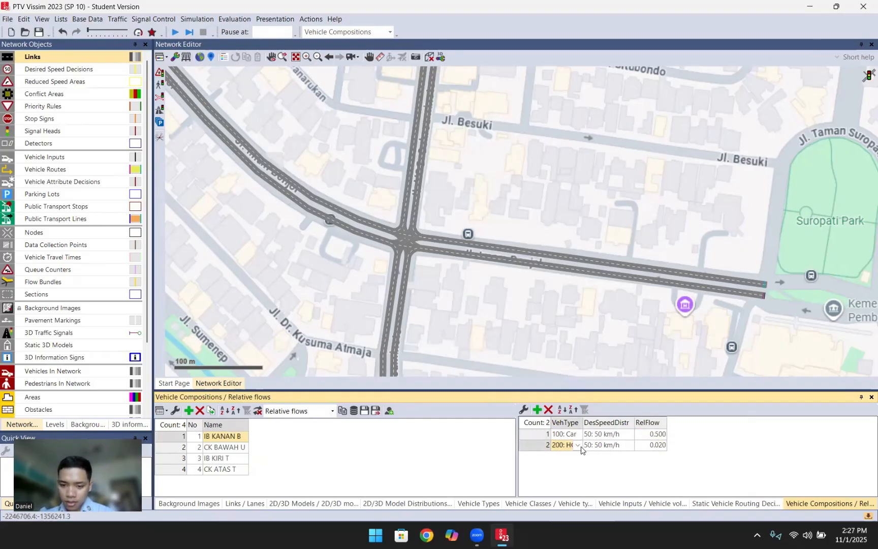
click(582, 448)
click(572, 514)
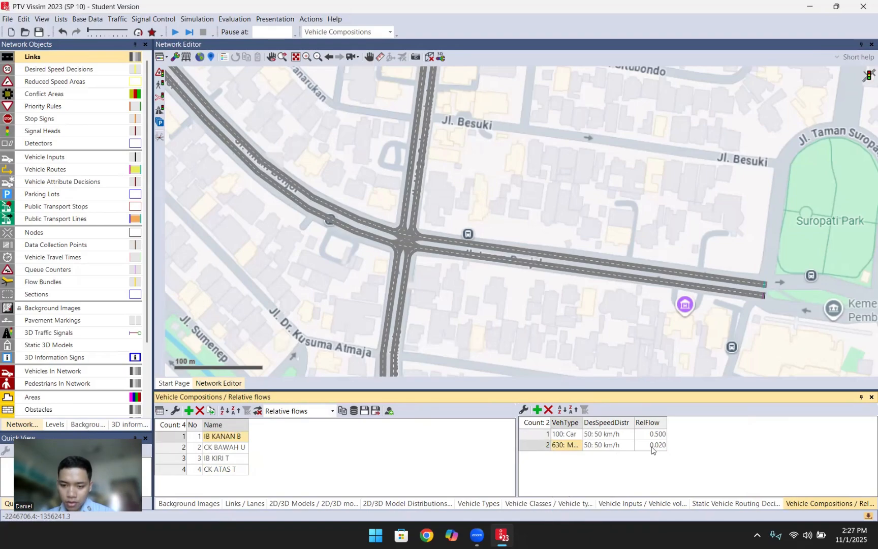
click(659, 445)
key(BackSpace)
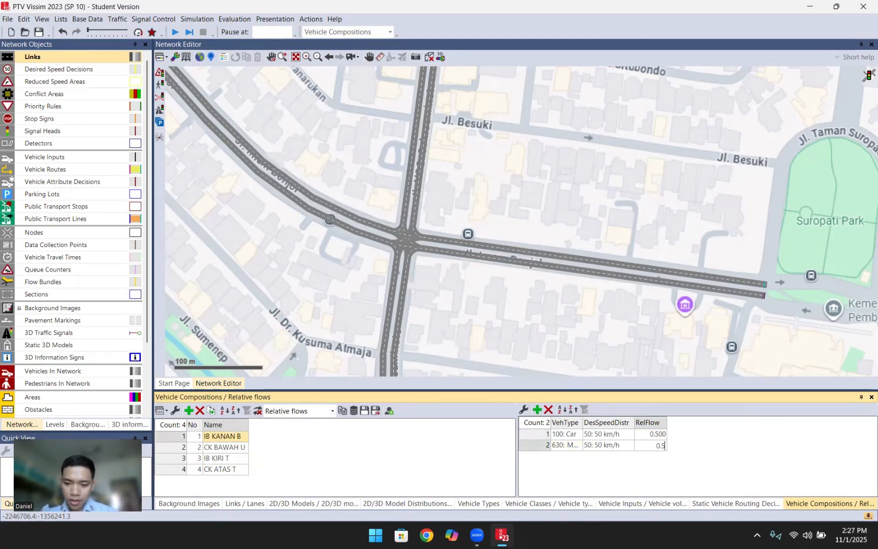
key(Return)
- Add a second vehicle entry to composition CK BAWAH U and set its type to 630: Motor 1
click(235, 447)
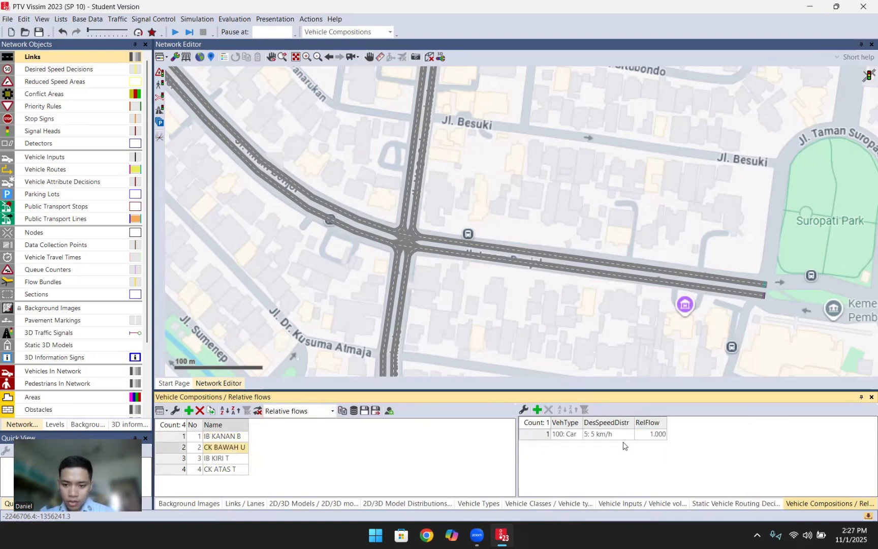
right_click(537, 443)
click(551, 449)
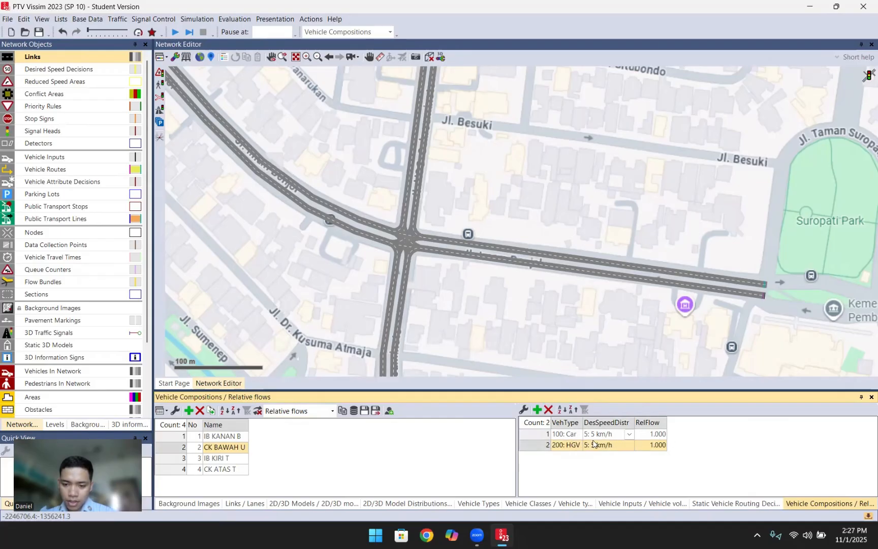
click(578, 445)
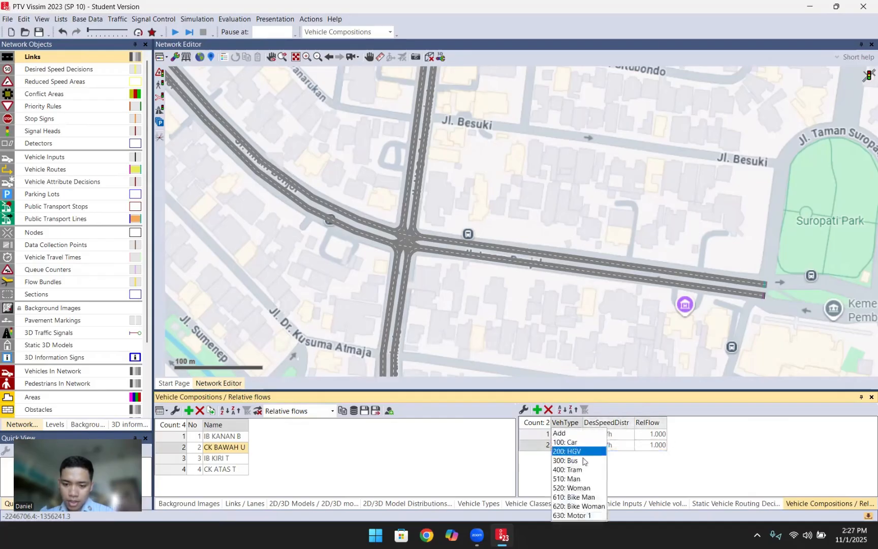
click(588, 515)
- Set the relative flows of CK BAWAH U to 0.2 for cars and 0.8 for Motor 1
click(653, 436)
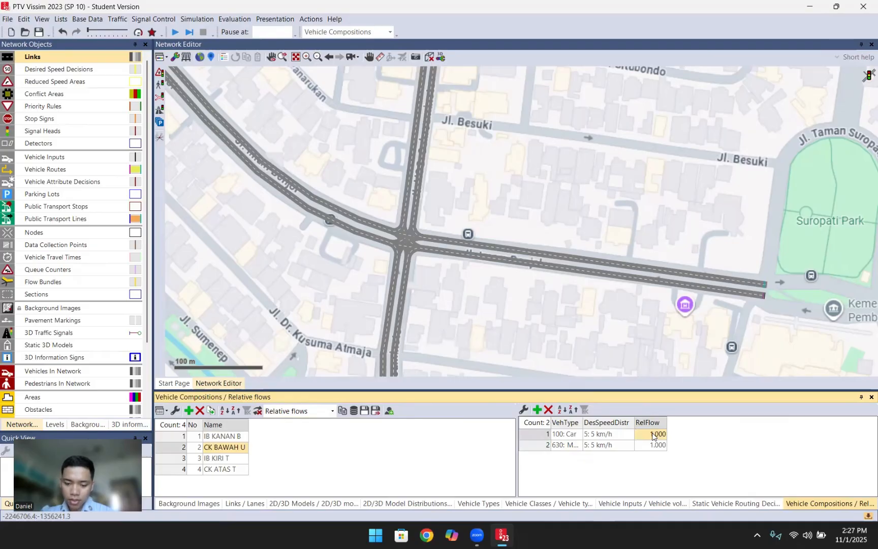
text(0.2)
key(Return)
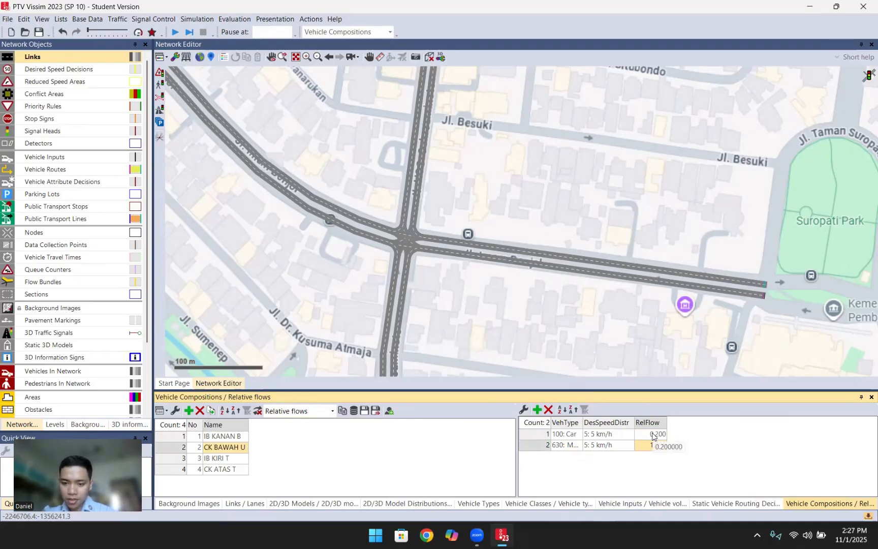
click(653, 445)
text(0.8)
key(Return)
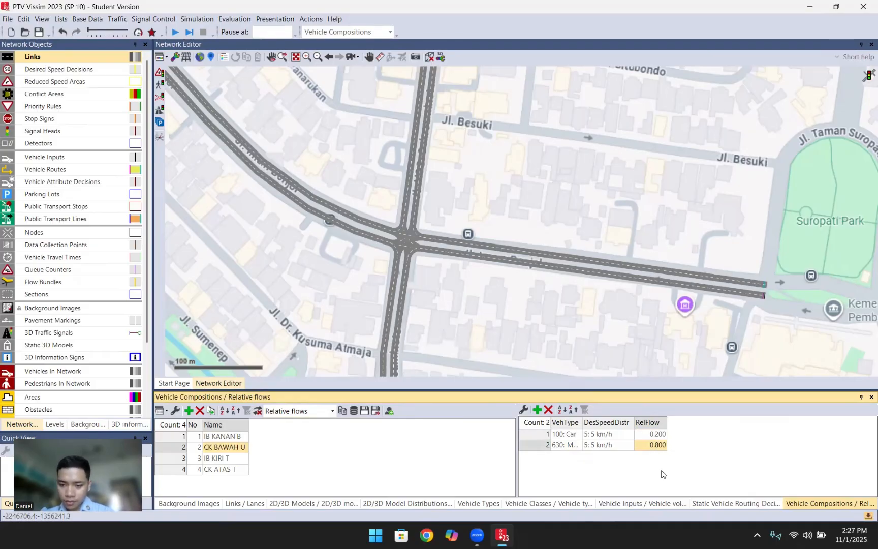
- Add a second vehicle entry to composition IB KIRI T and set its type to 630: Motor 1
click(216, 461)
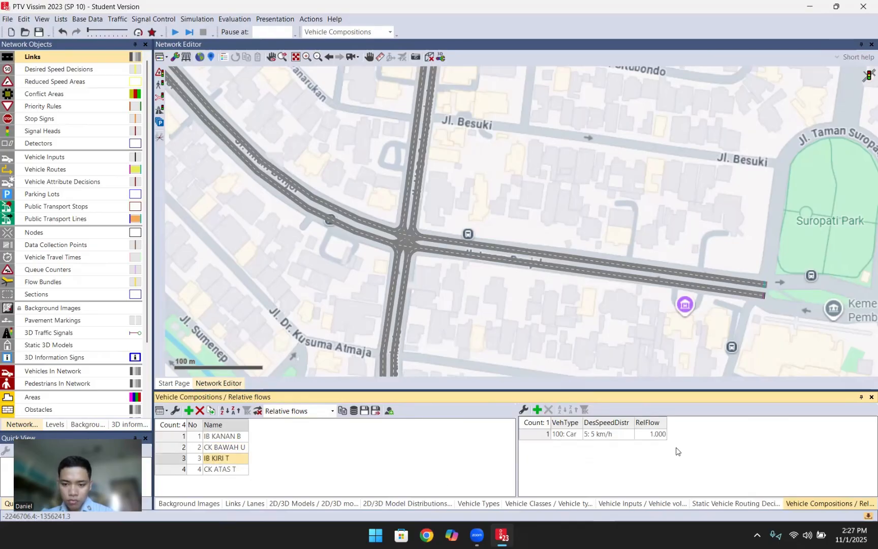
right_click(554, 451)
click(562, 458)
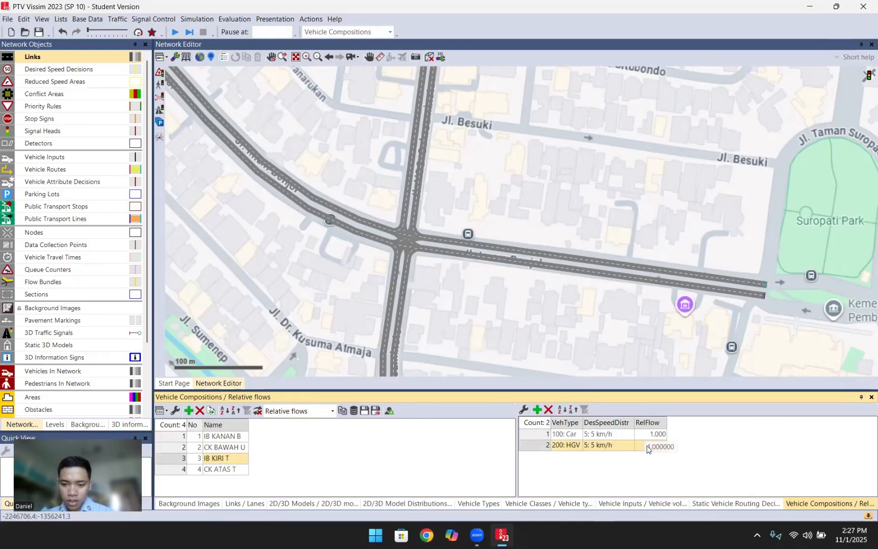
click(578, 445)
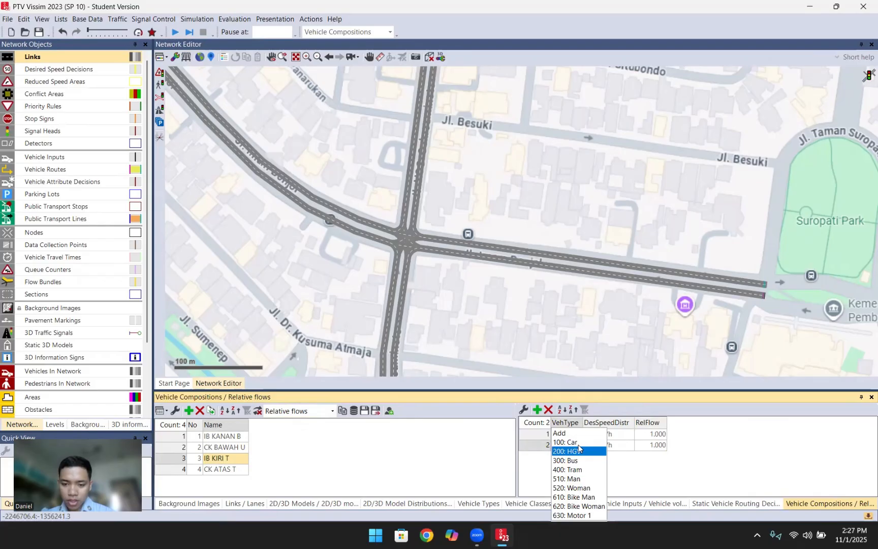
click(583, 515)
click(653, 446)
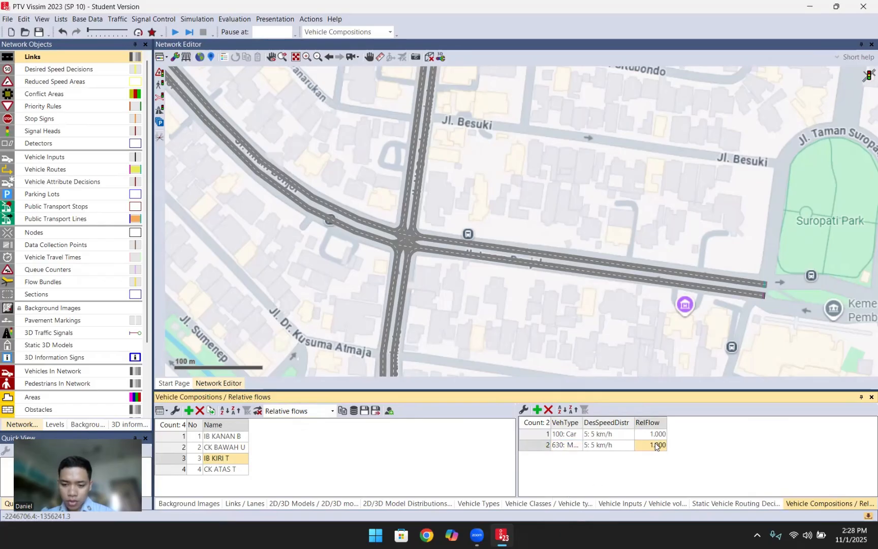
- Change the car entry of IB KIRI T to 300: Bus and set its relative flow to 0.3
click(573, 435)
click(577, 464)
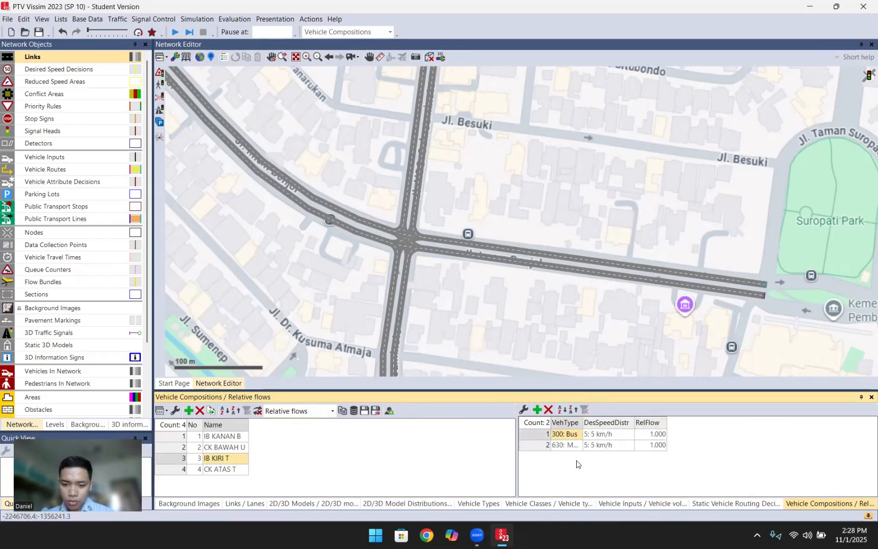
click(648, 436)
text(0.)
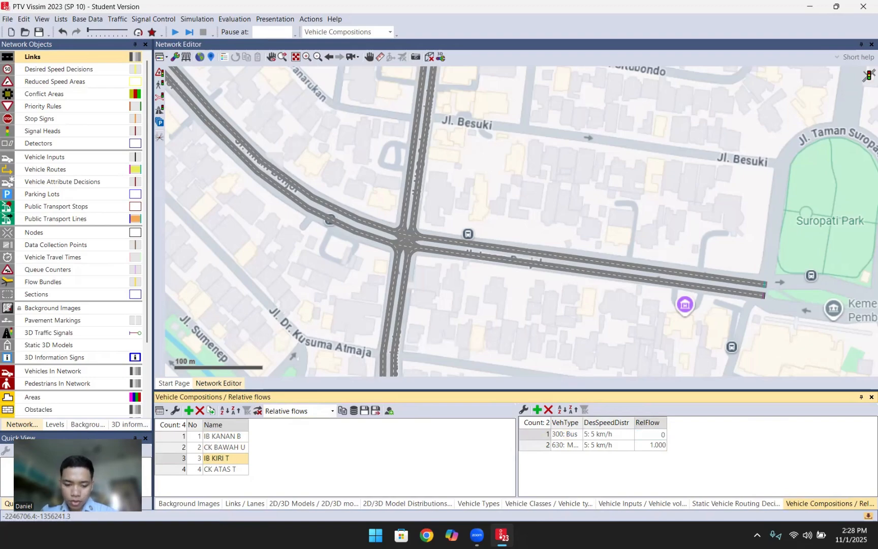
text(3)
key(Return)
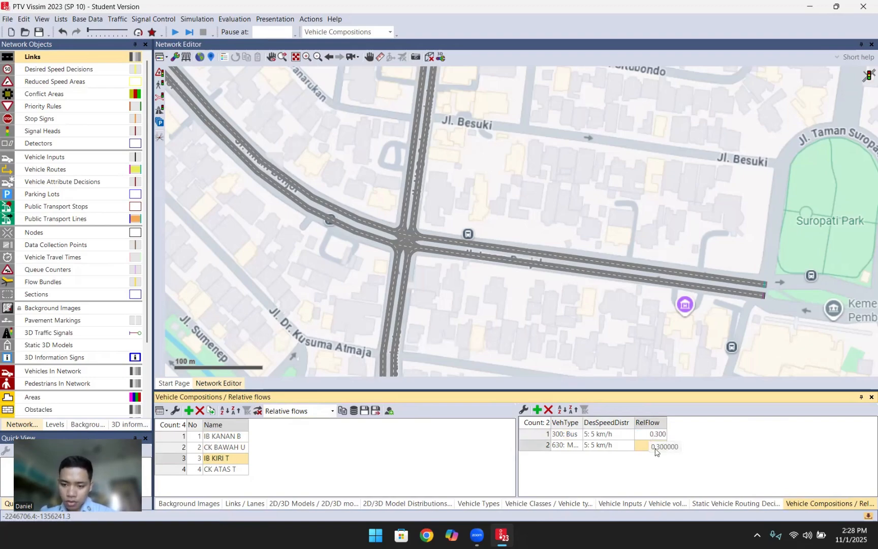
- Add a second vehicle entry to composition CK ATAS T and set the 100: Car relative flow to 0.7
click(201, 471)
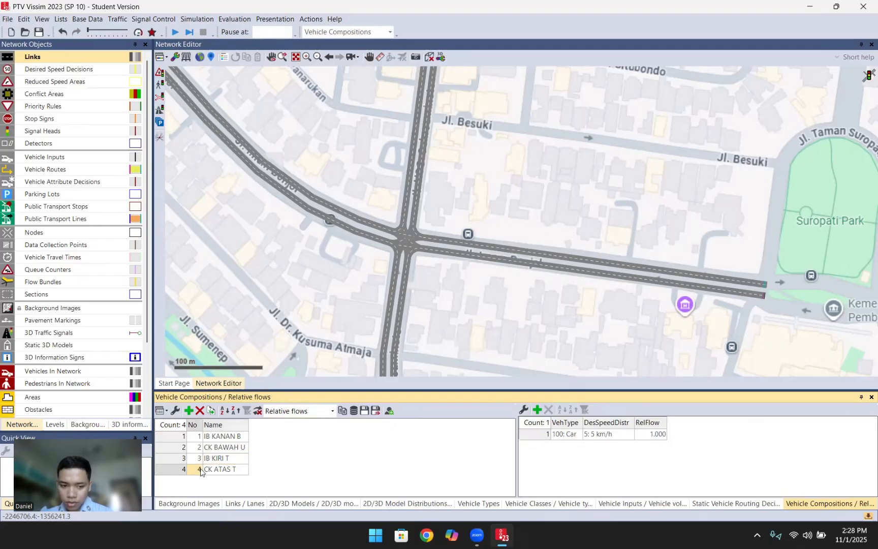
right_click(574, 451)
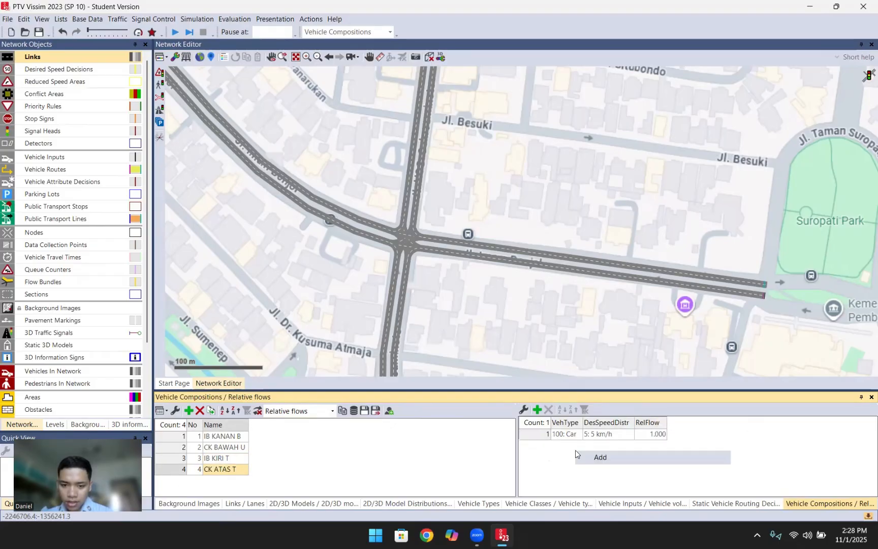
click(584, 457)
click(578, 435)
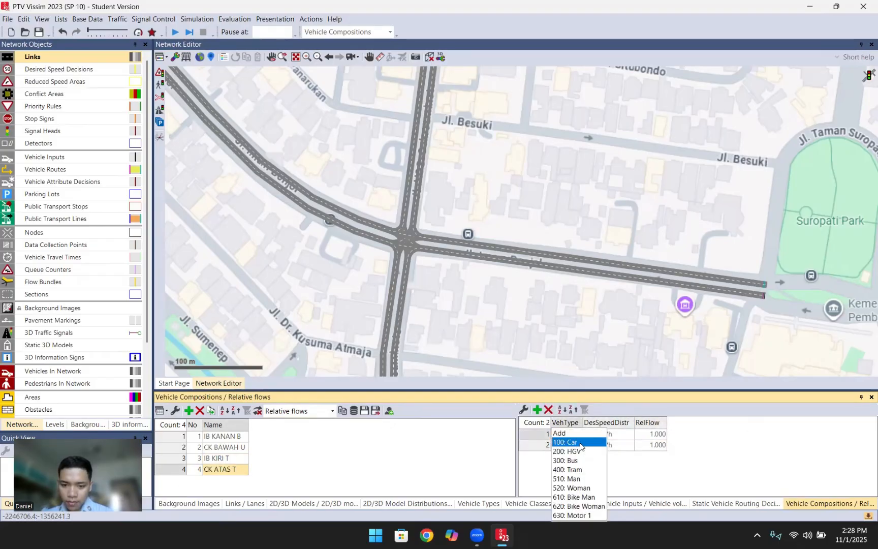
click(565, 442)
click(651, 434)
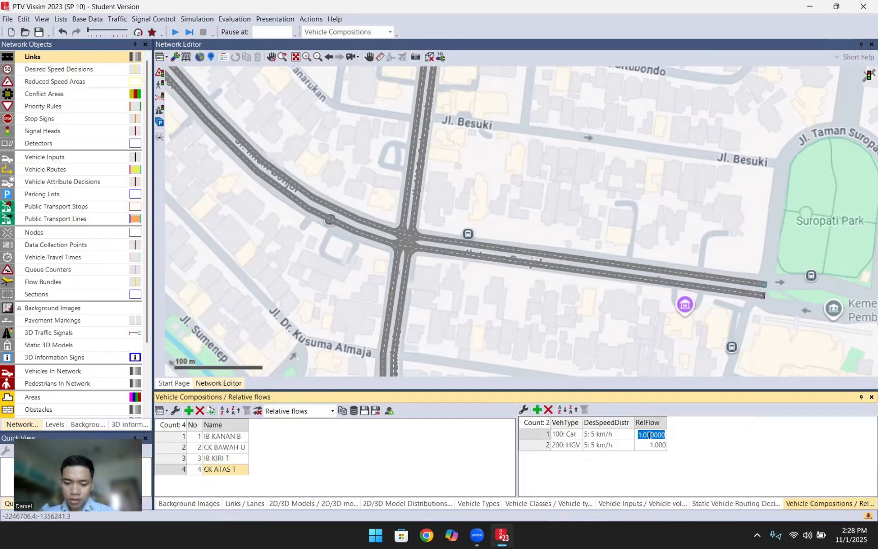
text(0.7)
key(Return)
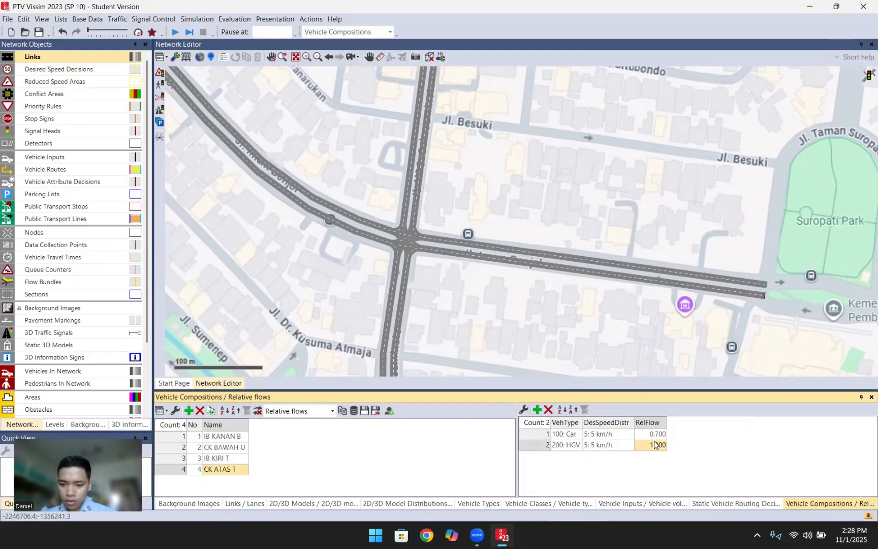
- Change the HGV entry of CK ATAS T to 630: Motor 1 and set its relative flow to 0.2
click(577, 446)
click(584, 520)
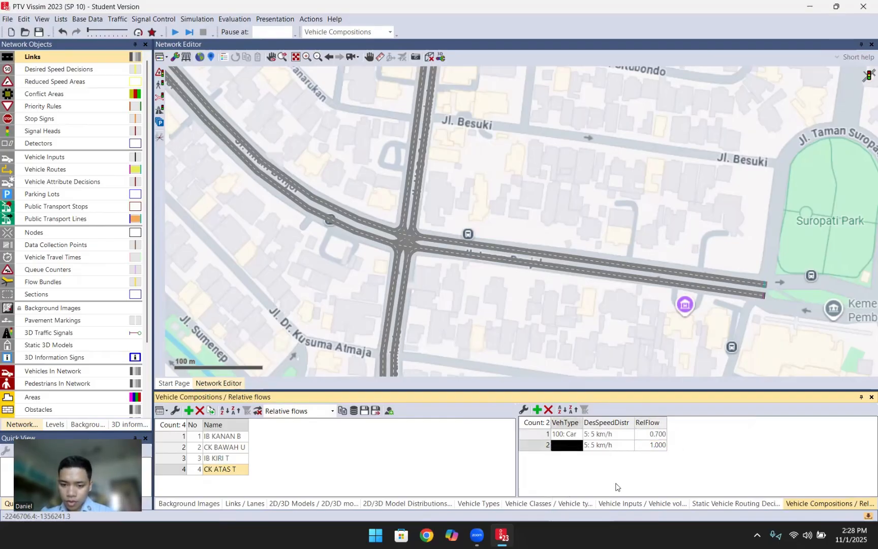
click(660, 444)
text(0.2)
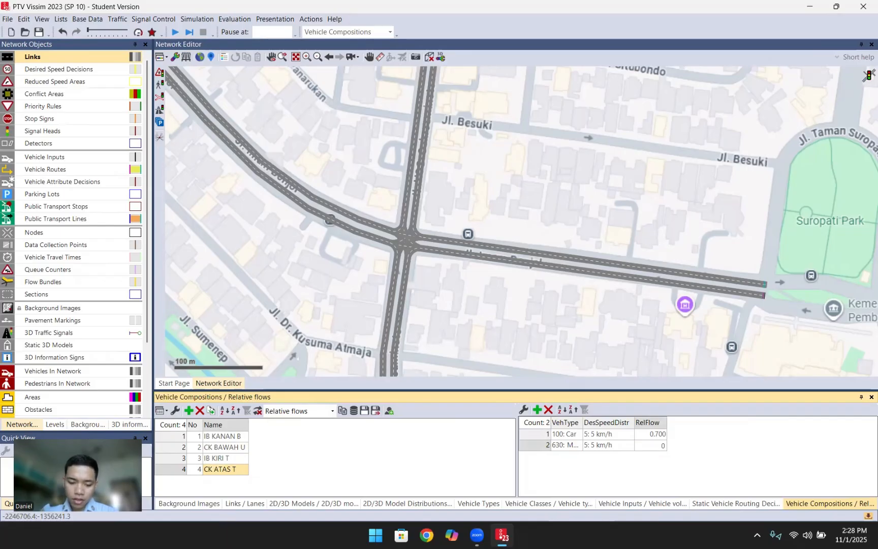
key(Return)
- Add a third vehicle entry to CK ATAS T and change the existing Motor 1 entry to 300: Bus
right_click(628, 456)
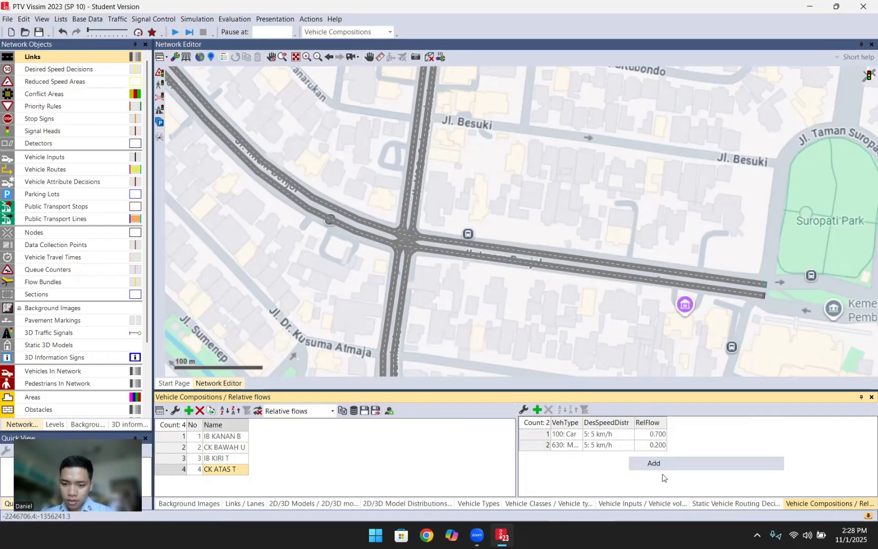
click(655, 464)
click(577, 457)
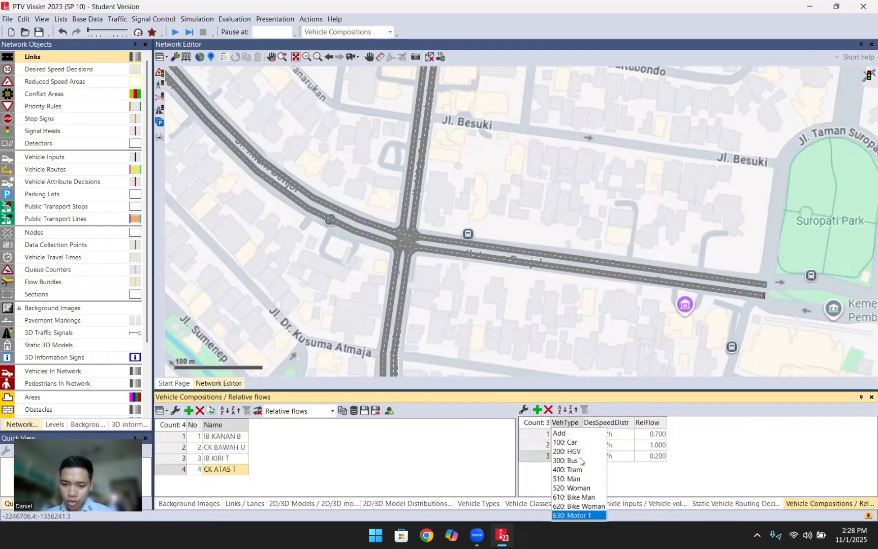
click(581, 460)
- Change the new HGV entry of CK ATAS T to 630: Motor 1 and widen the VehType column to fit the full names
double_click(657, 445)
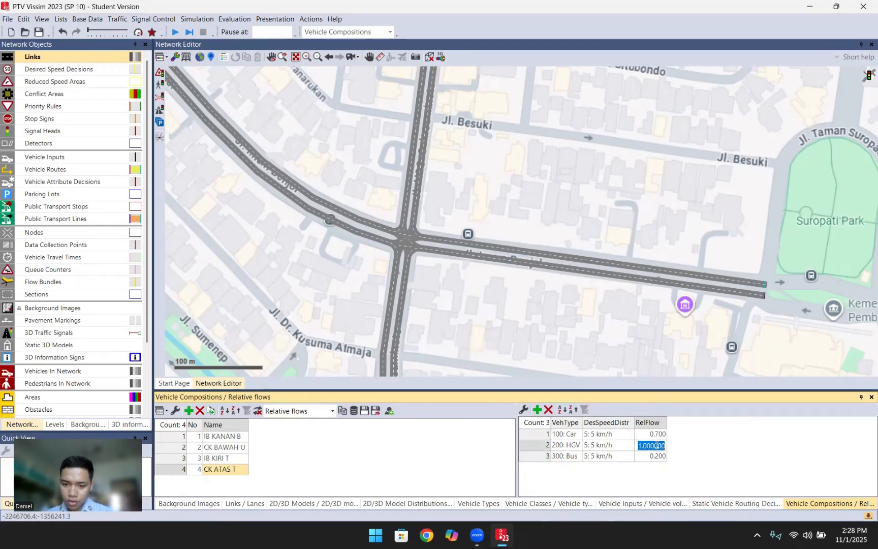
click(579, 445)
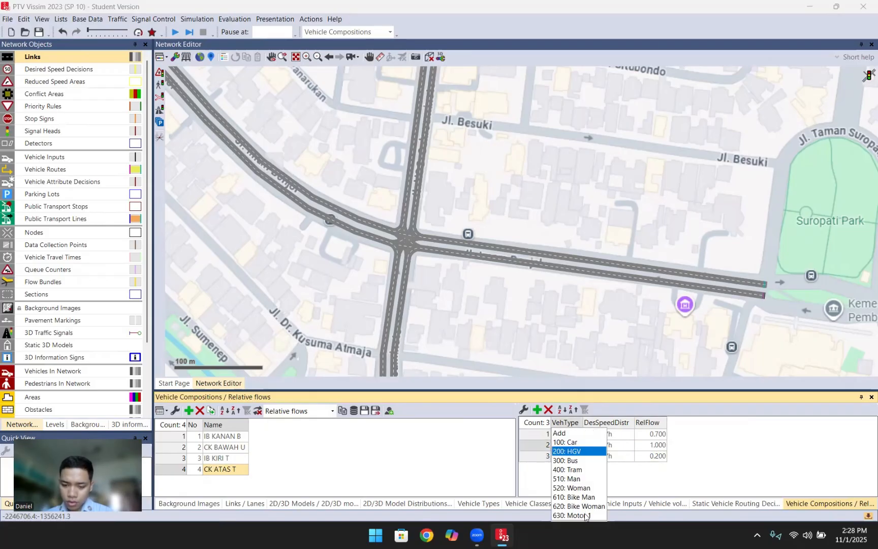
click(585, 516)
click(580, 447)
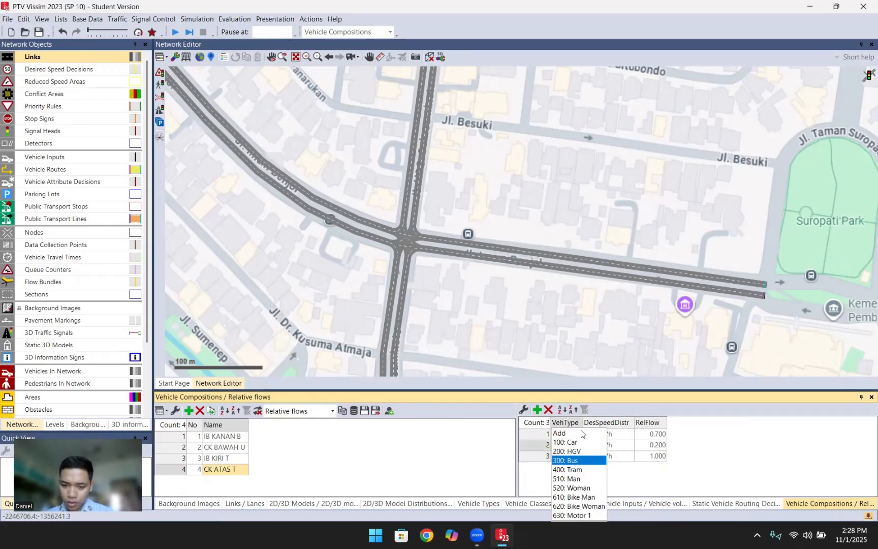
drag(582, 423, 601, 425)
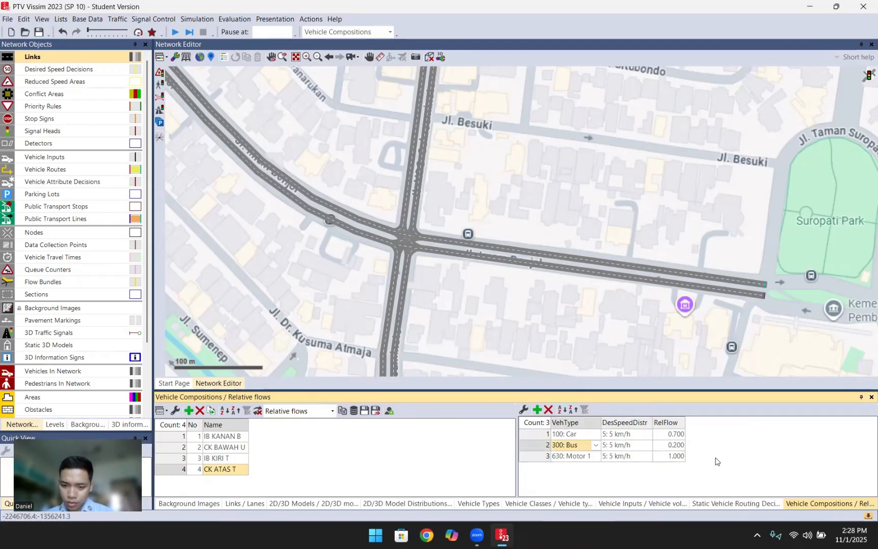
- Set the relative flow of Motor 1 in CK ATAS T to 0.1
click(678, 457)
click(679, 457)
text(0.)
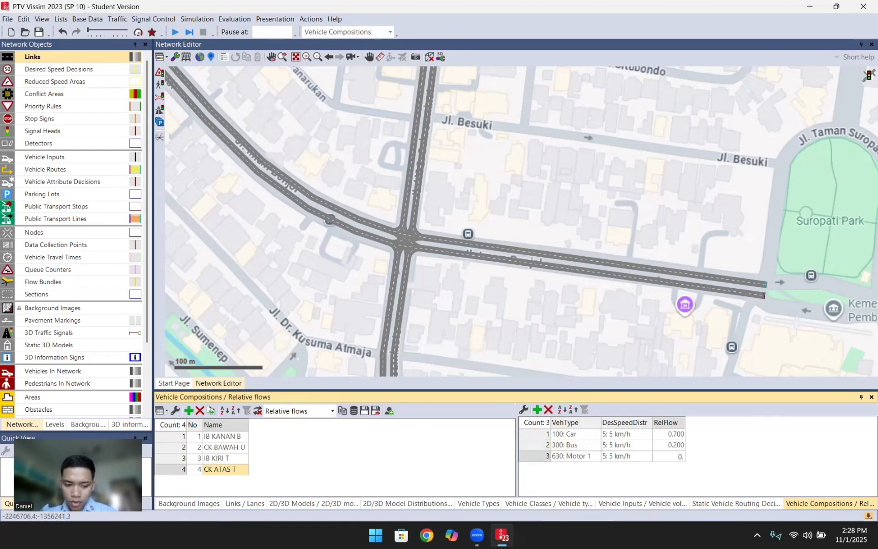
text(1)
key(Return)
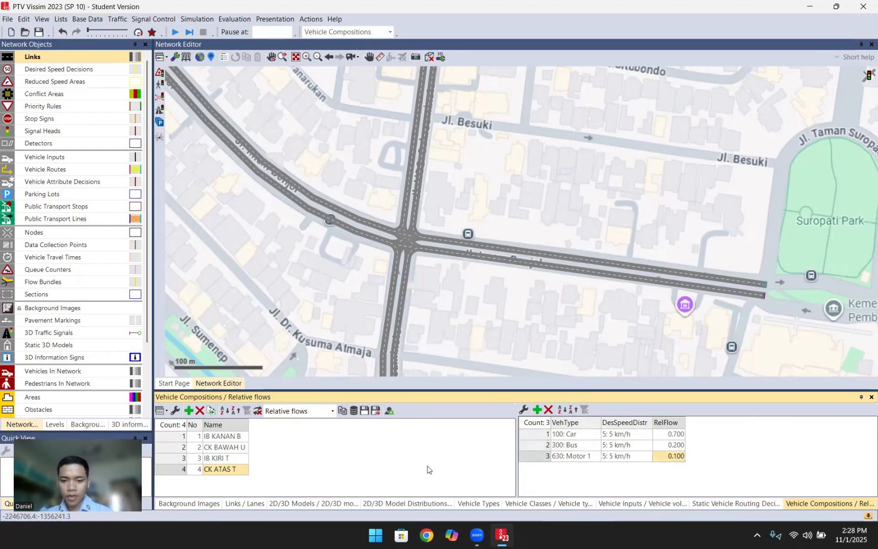
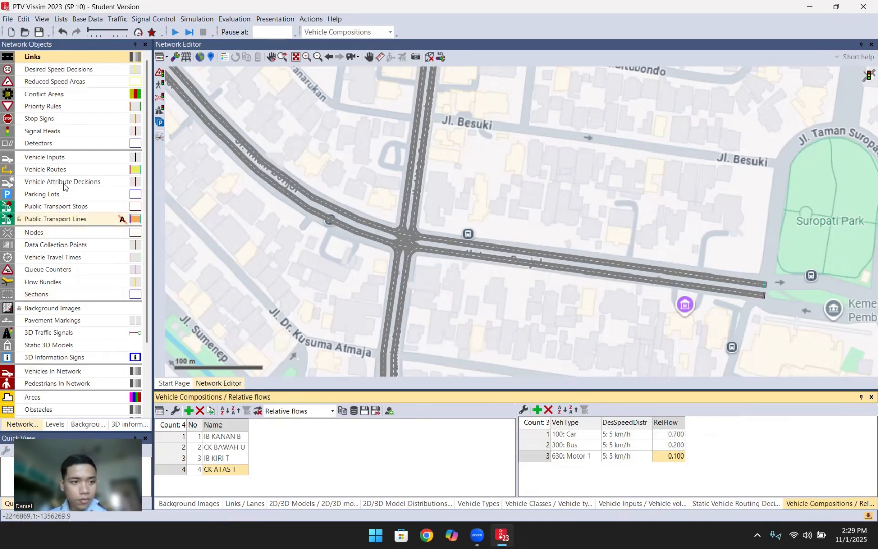
- In the vehicle inputs list, assign composition 2: CK BAWAH U to the input on link 5 and widen the Link column
right_click(67, 157)
click(84, 162)
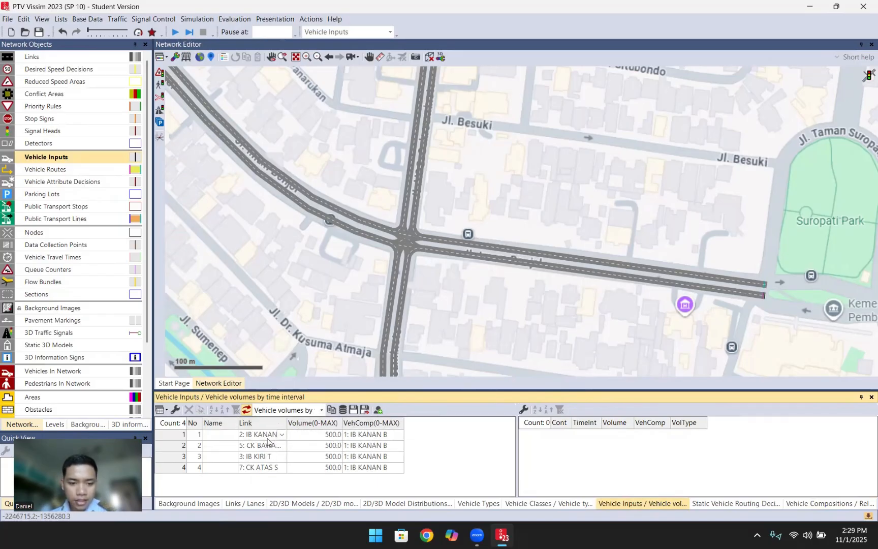
click(397, 446)
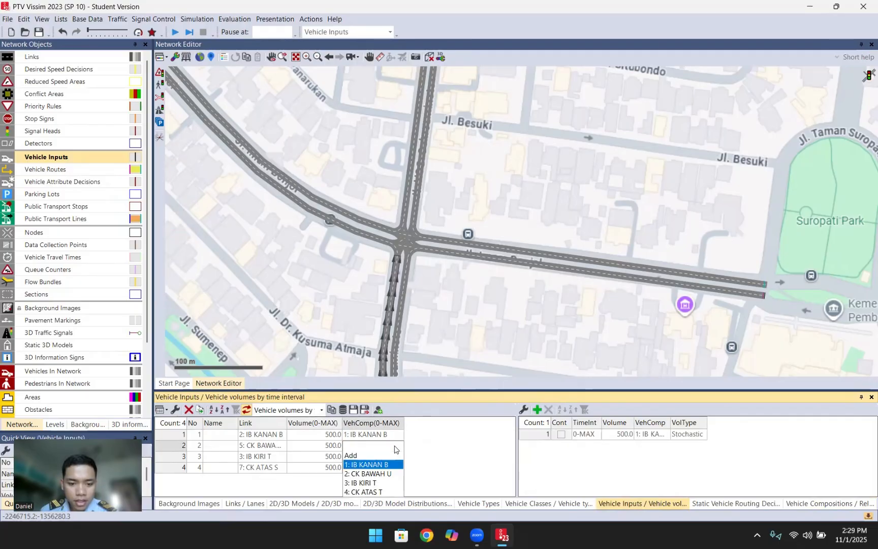
click(382, 475)
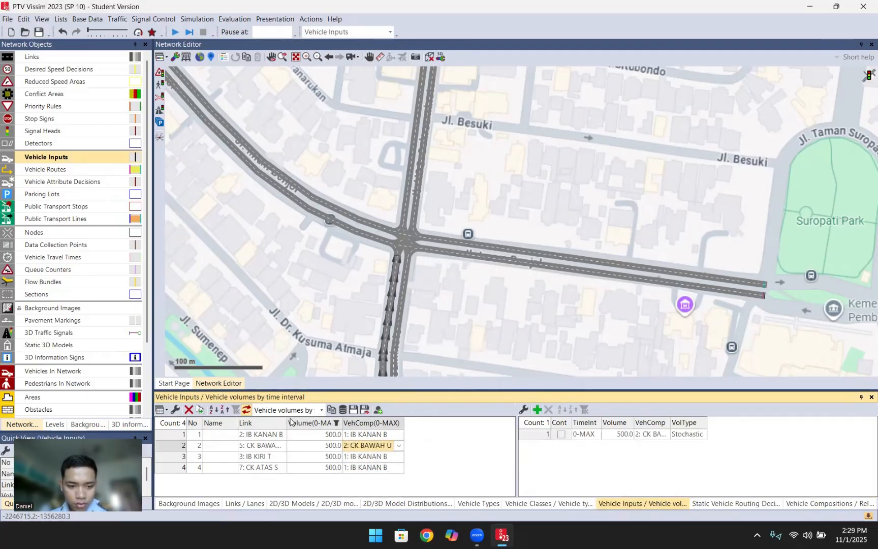
drag(287, 422, 321, 423)
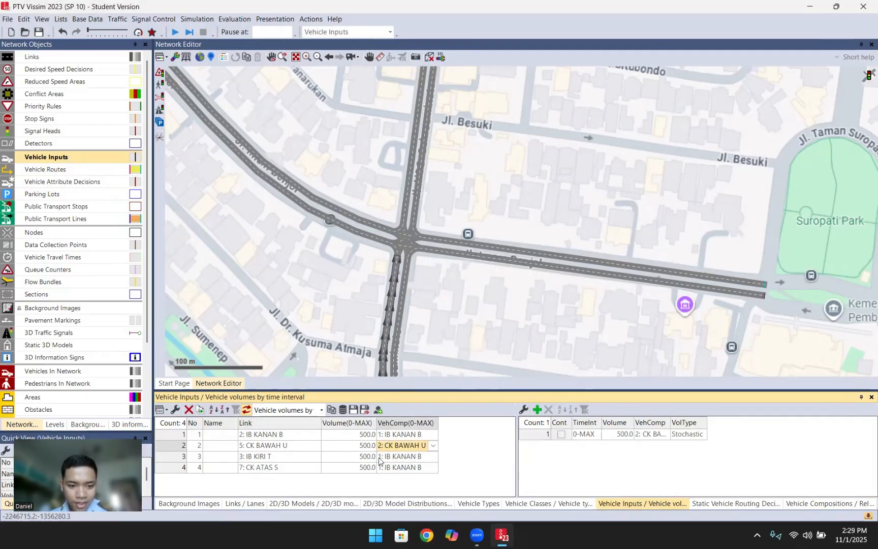
- Assign composition 3: IB KIRI T to the input on link 3 and 4: CK ATAS T to the input on link 7
click(430, 458)
click(401, 494)
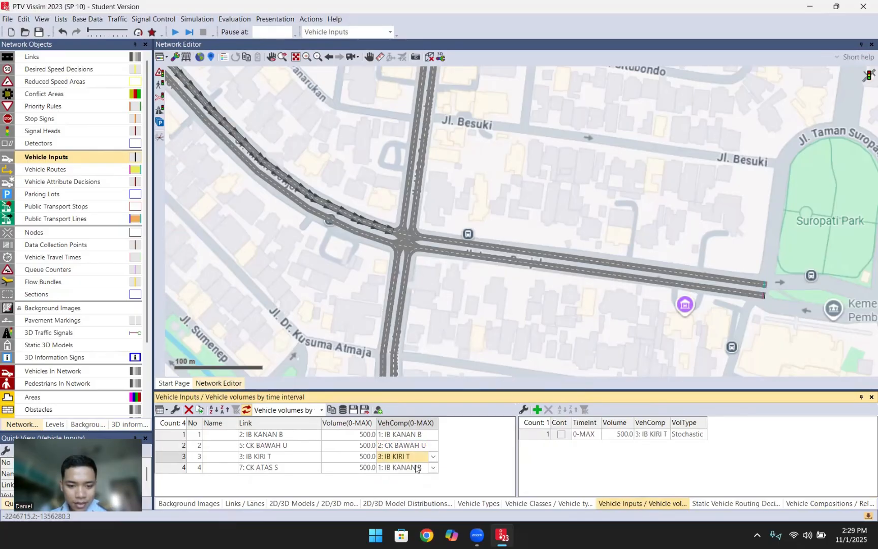
click(432, 467)
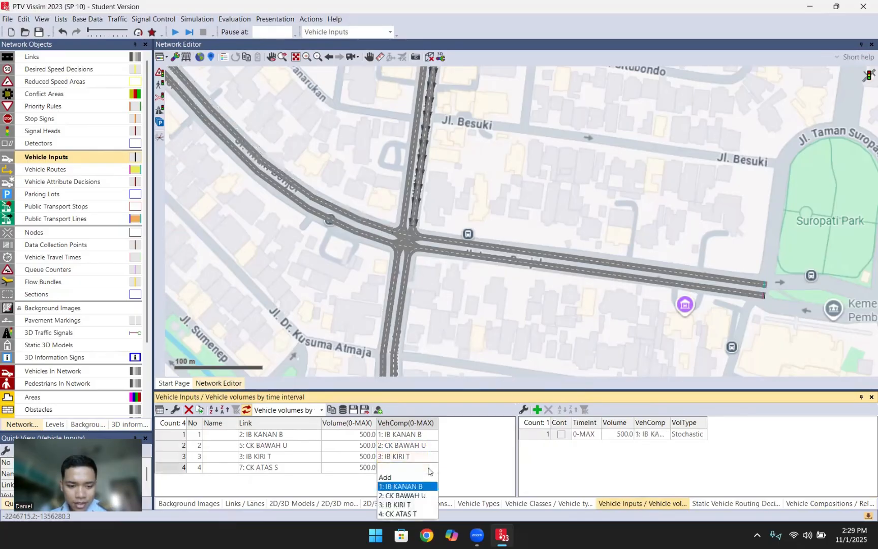
click(415, 513)
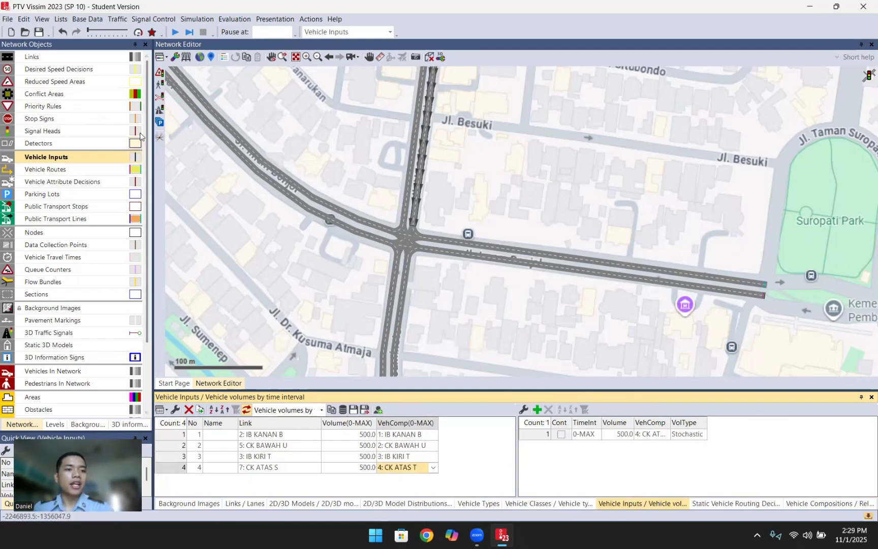
- Choose Desired Speed Decisions as the network object type and show its list
click(320, 151)
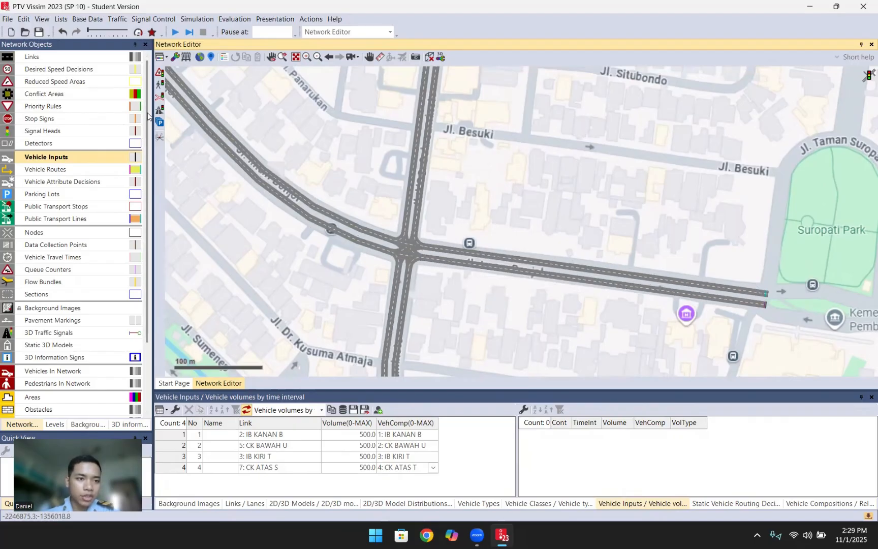
click(61, 69)
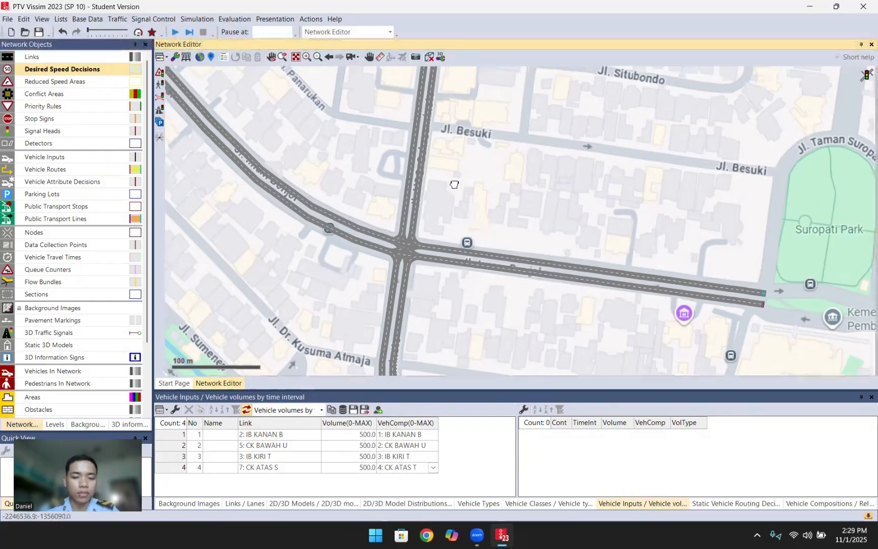
drag(483, 217, 452, 183)
drag(545, 189, 509, 155)
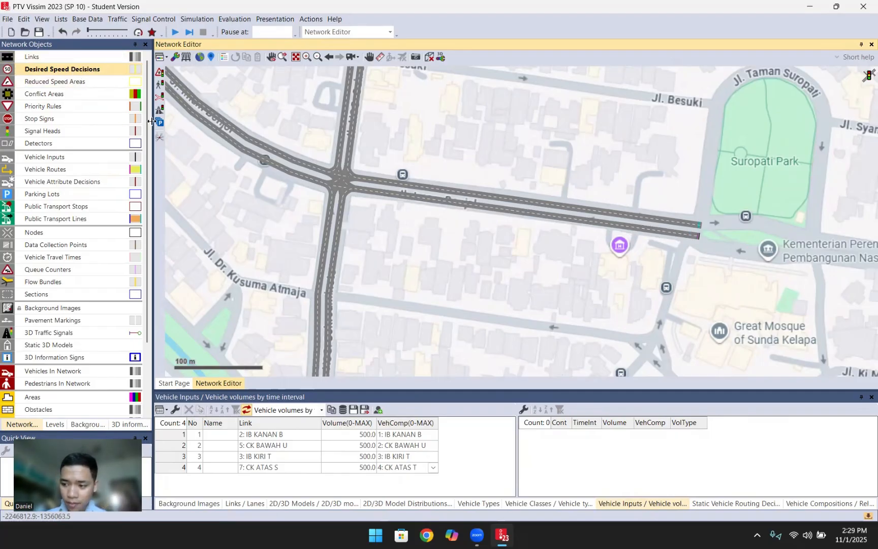
right_click(105, 69)
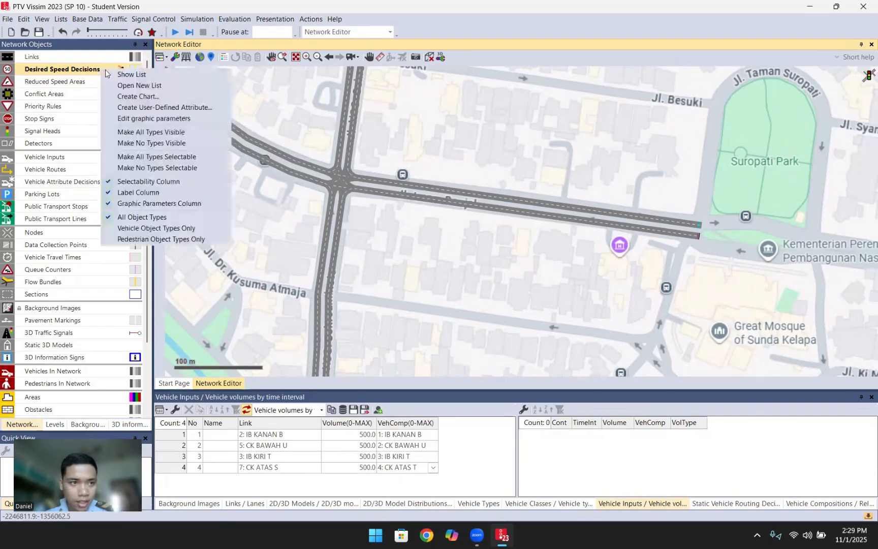
key(Escape)
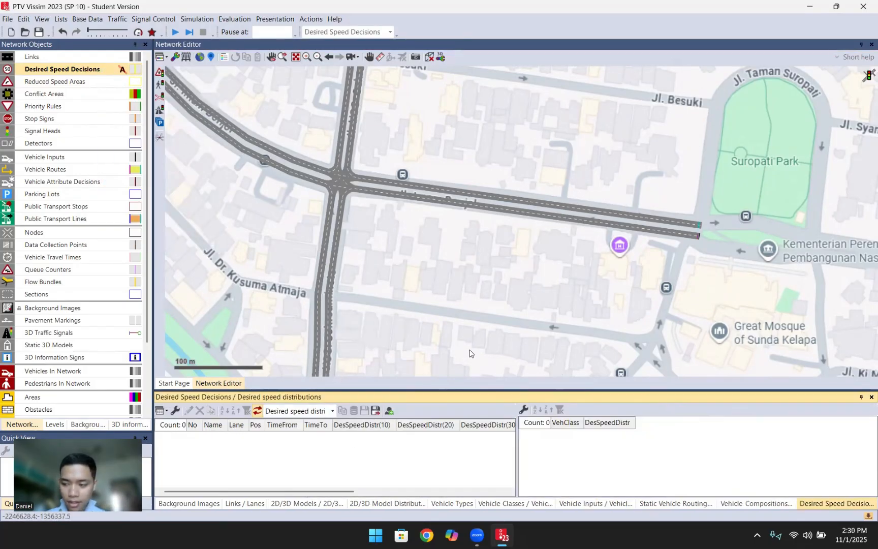
drag(472, 319, 442, 324)
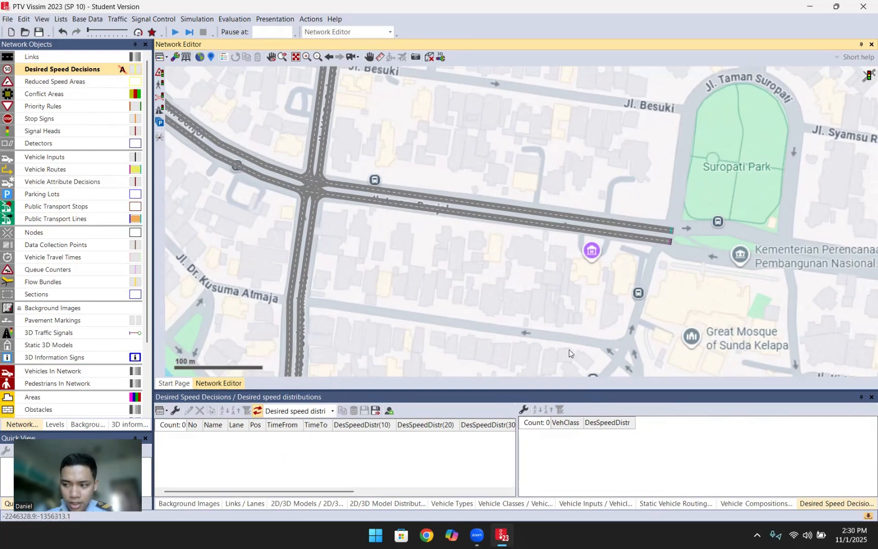
scroll(658, 248, up, 2)
scroll(671, 239, up, 3)
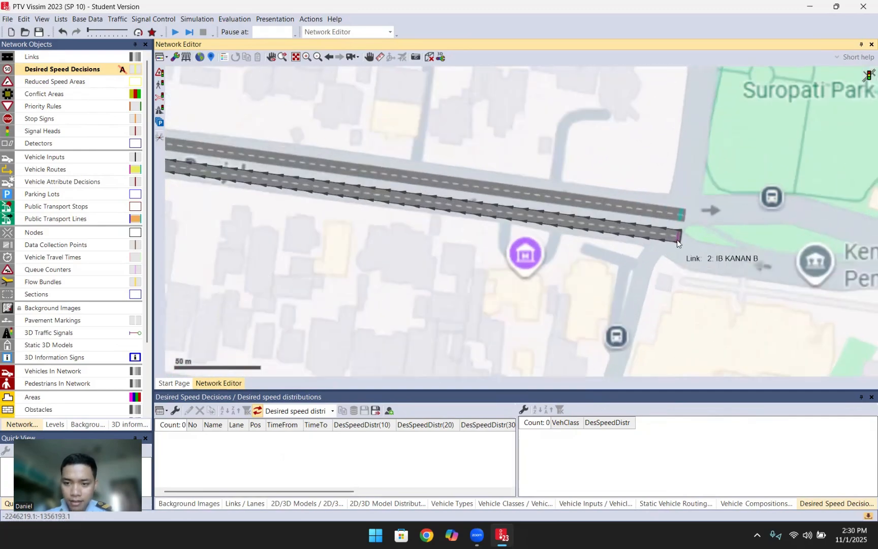
scroll(676, 239, up, 1)
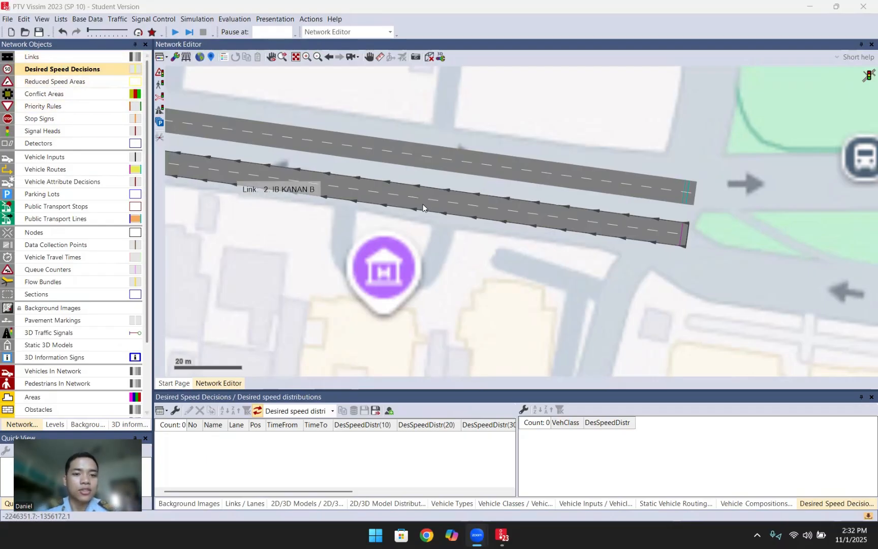
- Open the desired speed distributions list and look through its predefined entries
click(87, 19)
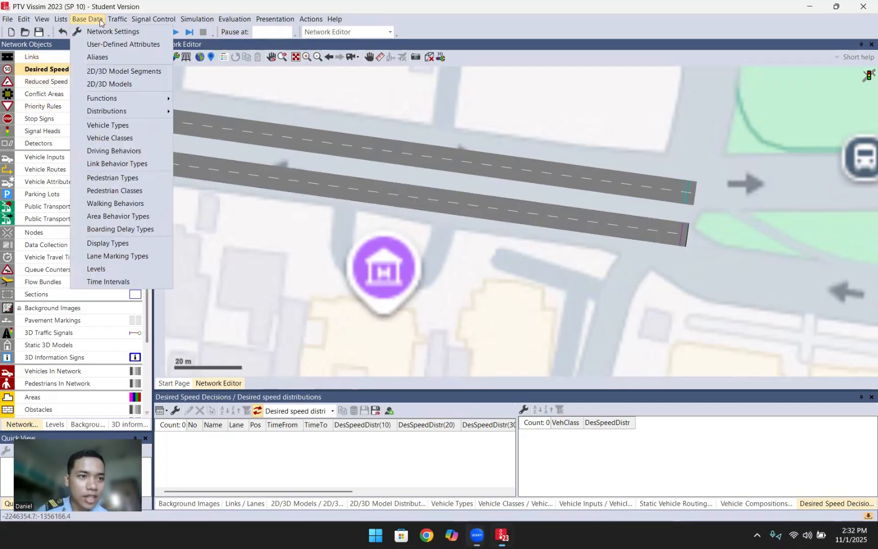
mouse_move(119, 111)
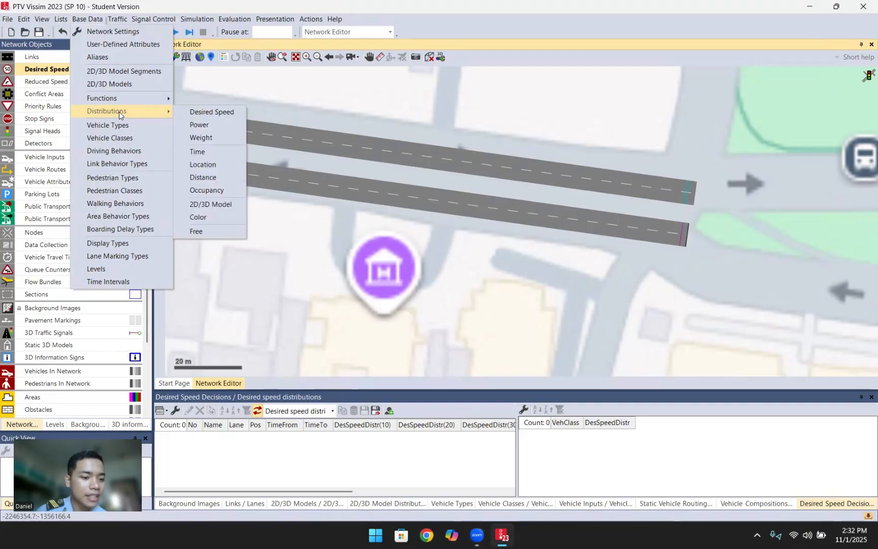
click(193, 115)
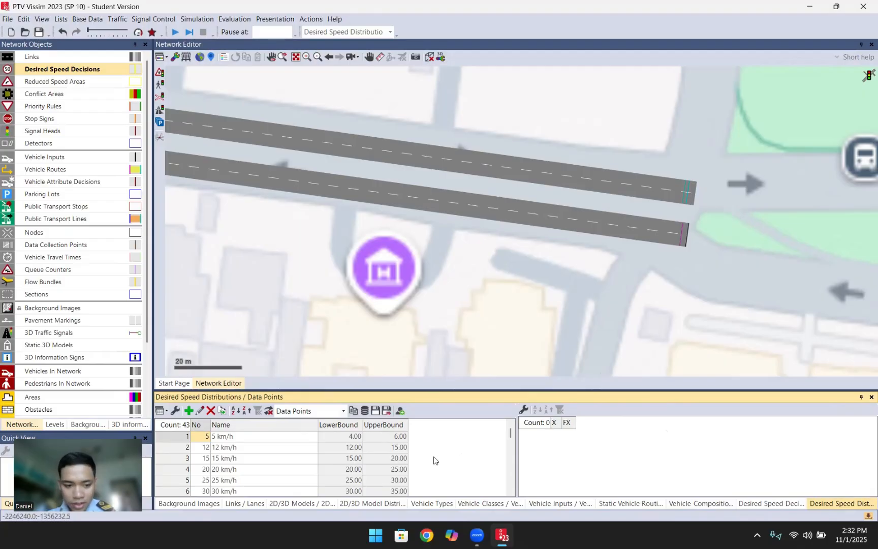
scroll(433, 460, down, 7)
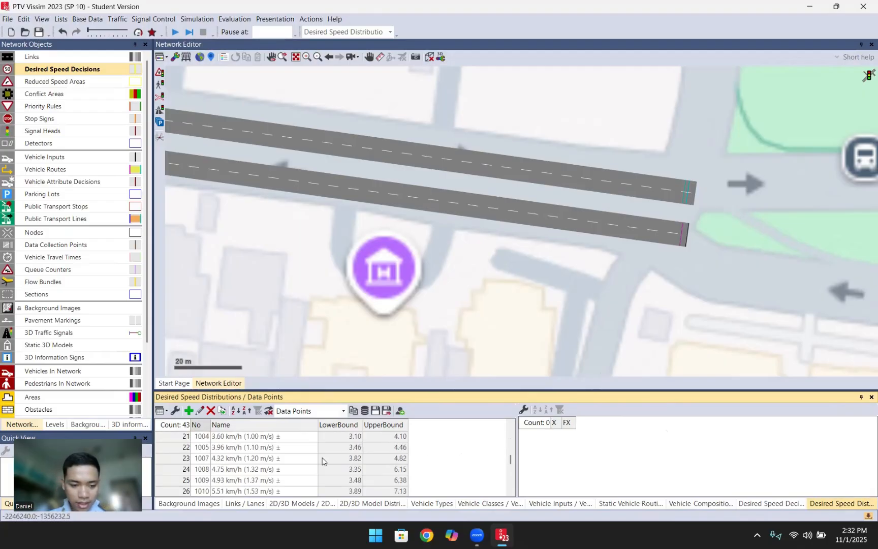
scroll(322, 461, down, 2)
right_click(475, 453)
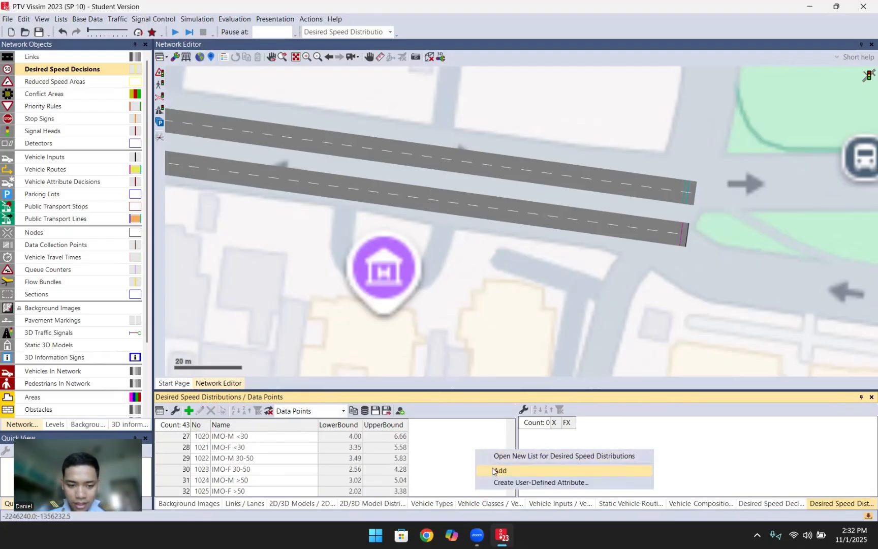
click(503, 471)
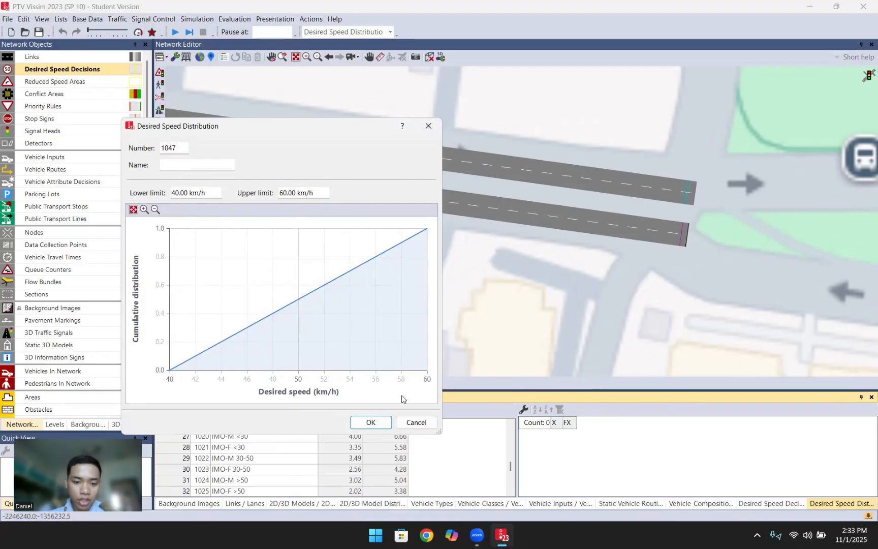
click(415, 422)
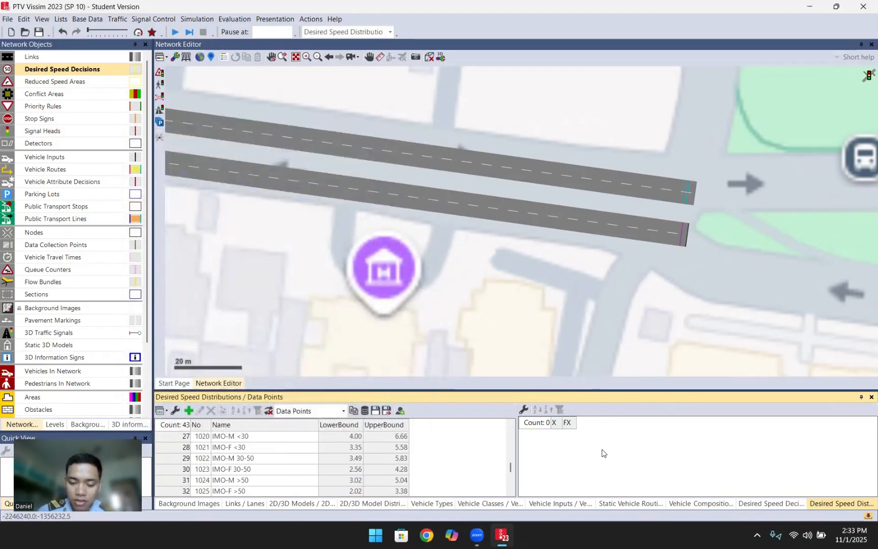
- Inspect the data points of the IMO-F <30 distribution, then return to the Desired Speed Decisions list
click(252, 447)
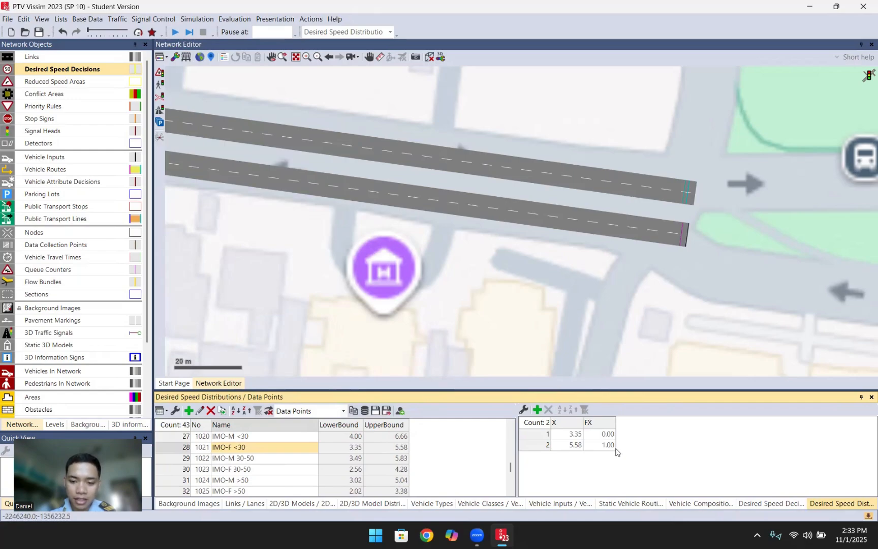
scroll(378, 446, up, 9)
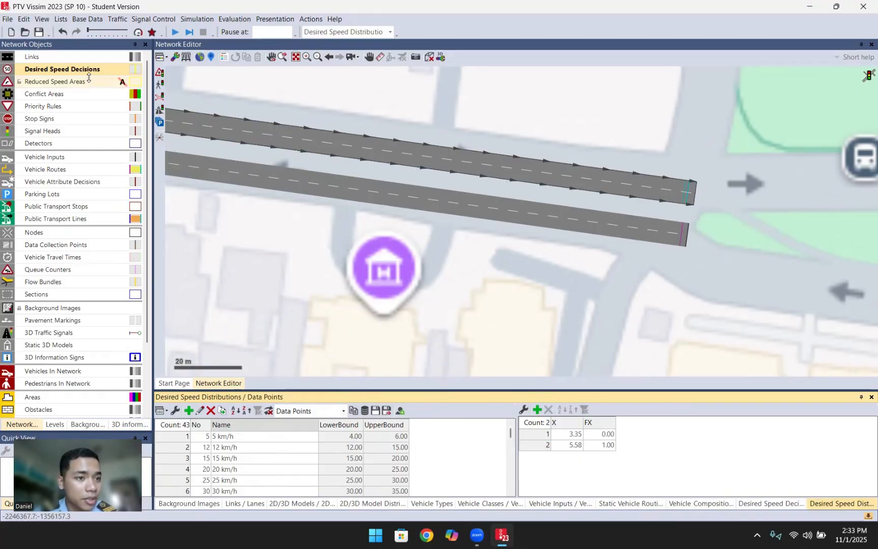
click(781, 504)
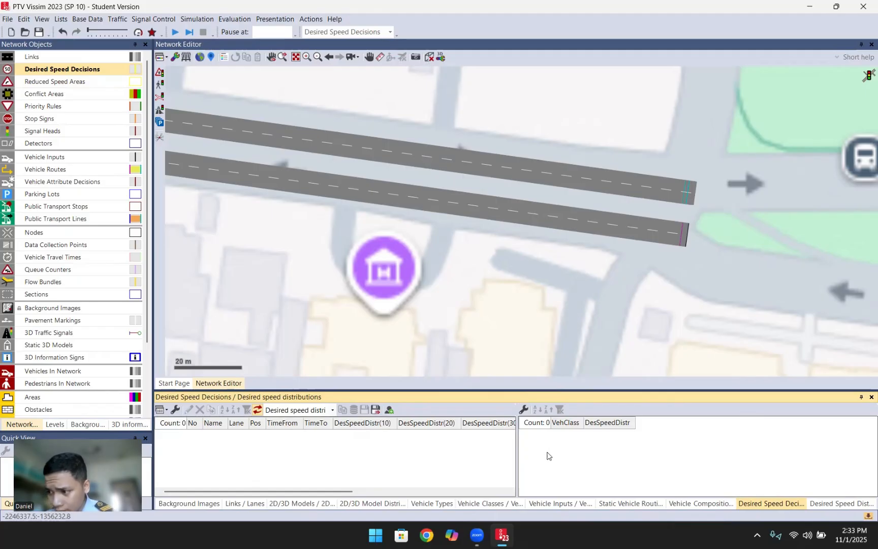
right_click(388, 455)
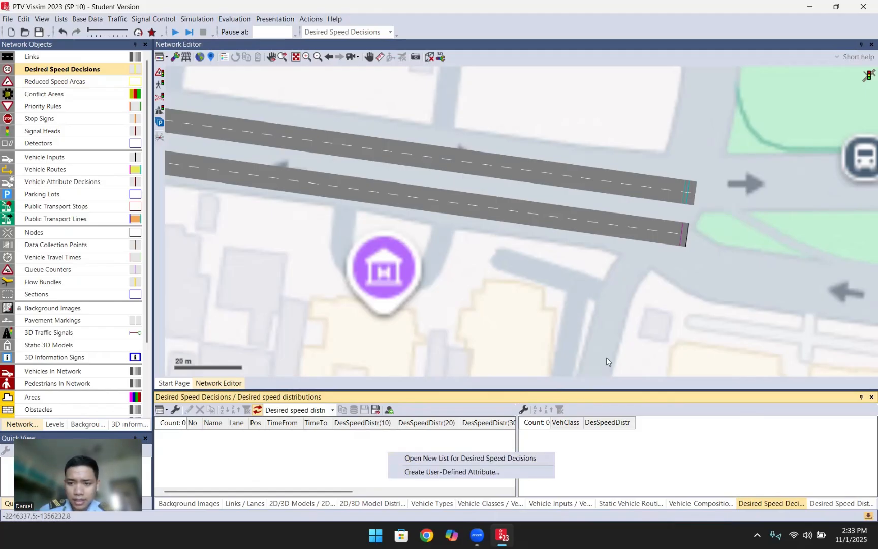
click(292, 216)
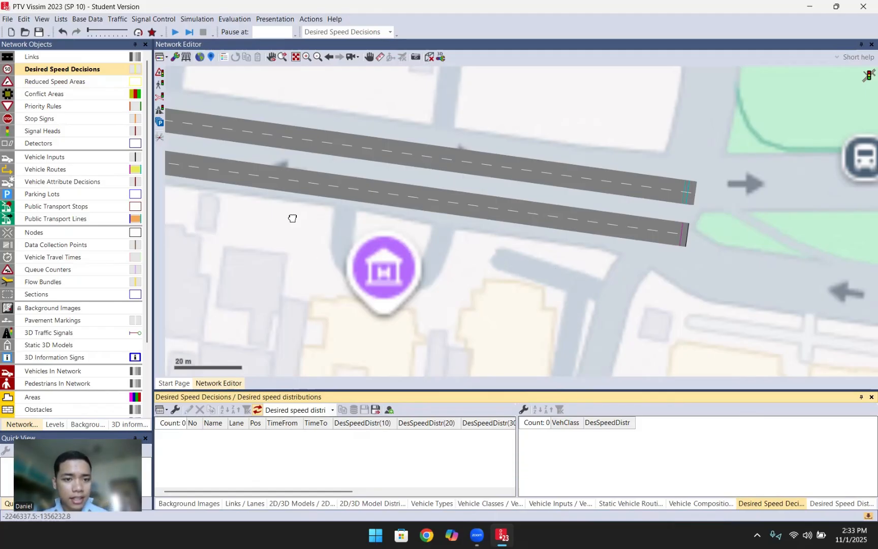
- Place a desired speed decision on lane 1 of link 2: IB KANAN B, about 3.2 m from the link's start
scroll(319, 212, down, 3)
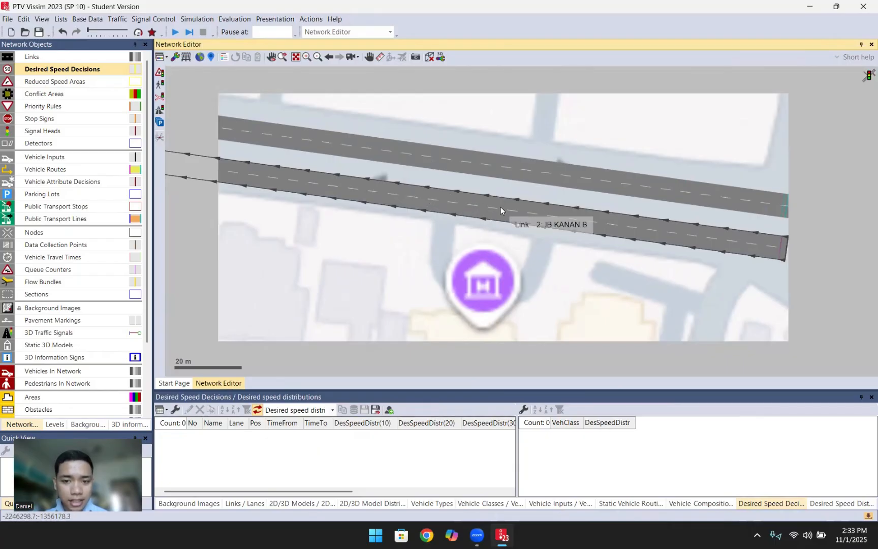
drag(545, 253, 419, 235)
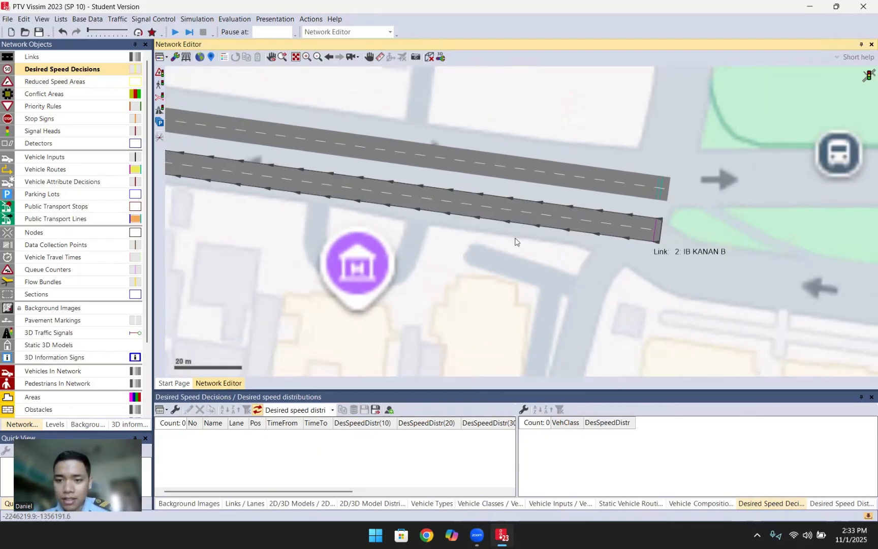
click(71, 72)
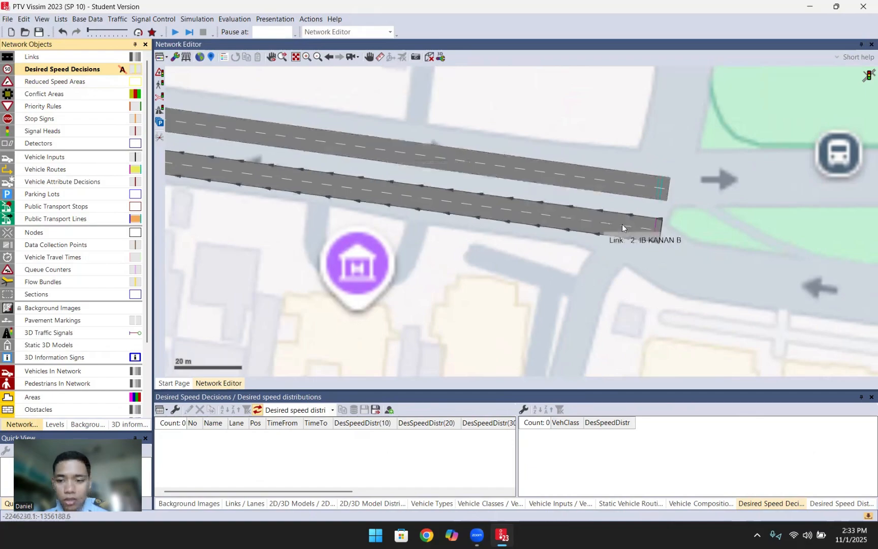
ctrl+right_click(651, 226)
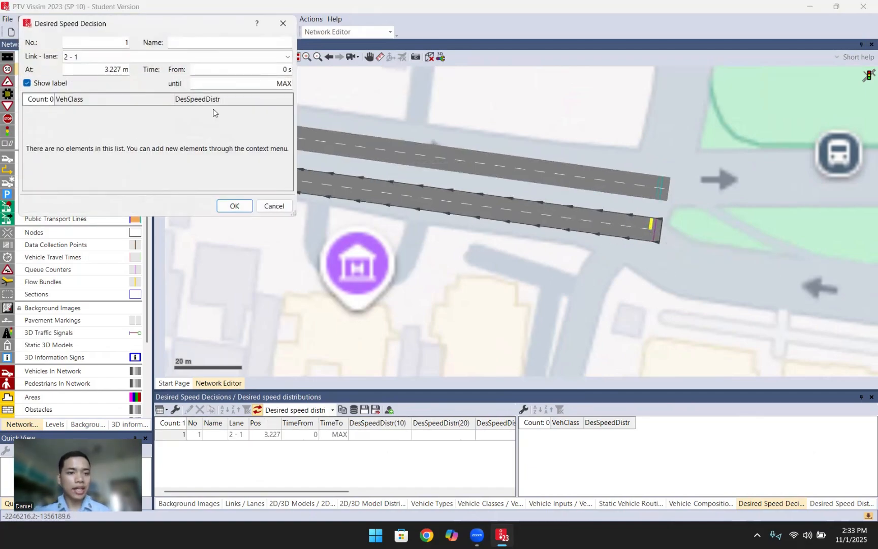
- Assign the 10: Car vehicle class the 40 km/h speed distribution in the desired speed decision on lane 1 of link 2
right_click(100, 130)
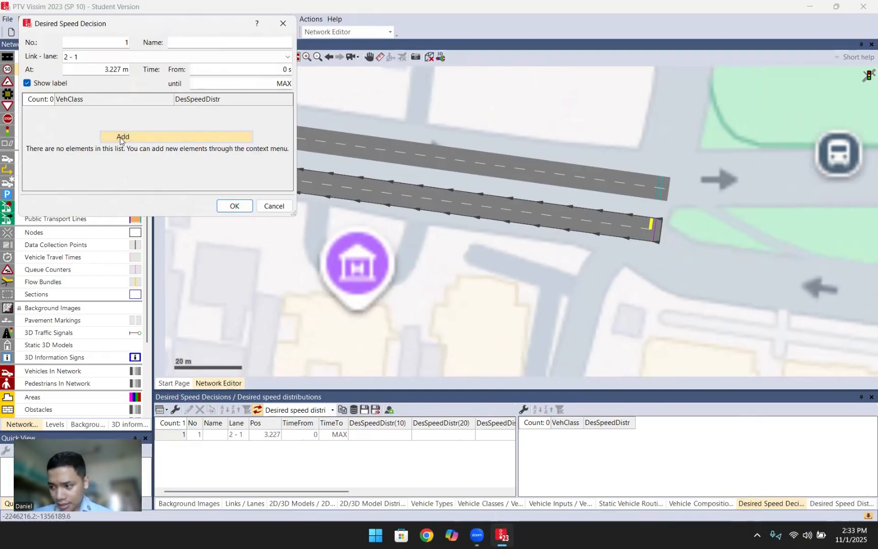
click(120, 138)
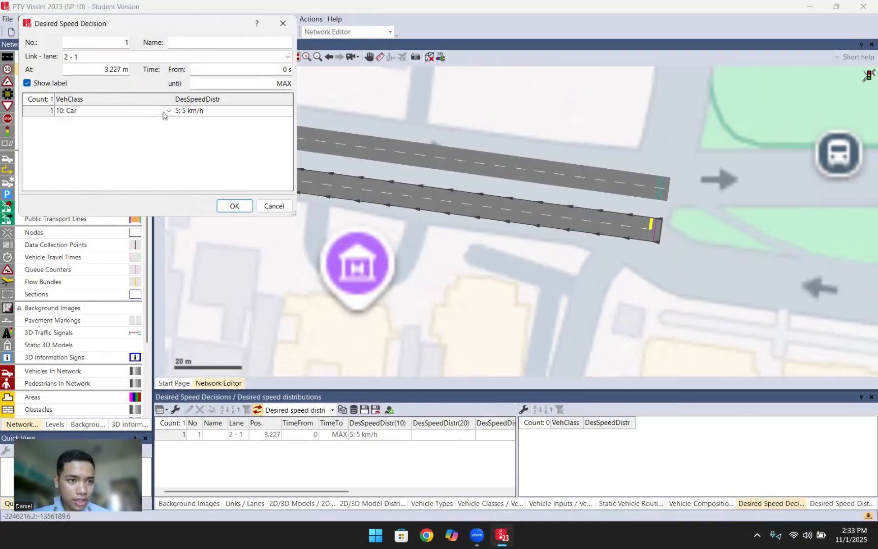
click(167, 111)
click(136, 120)
click(208, 113)
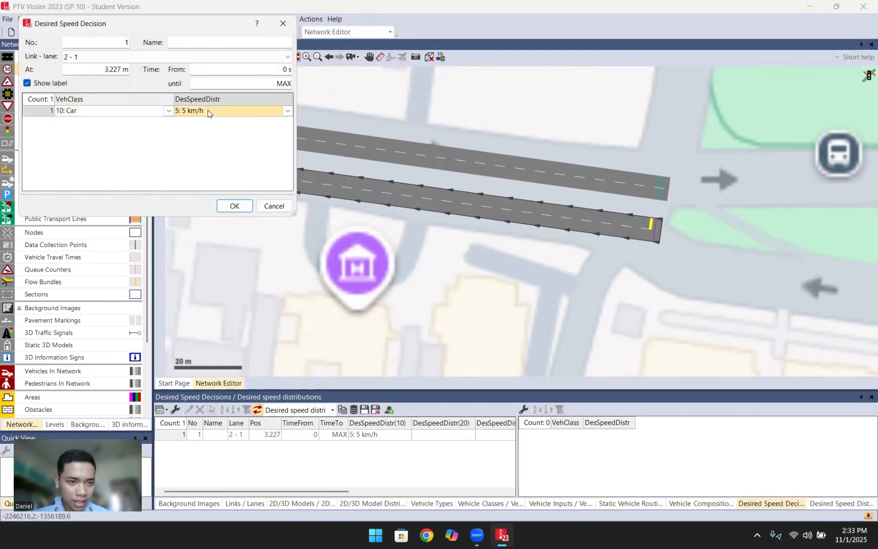
click(287, 112)
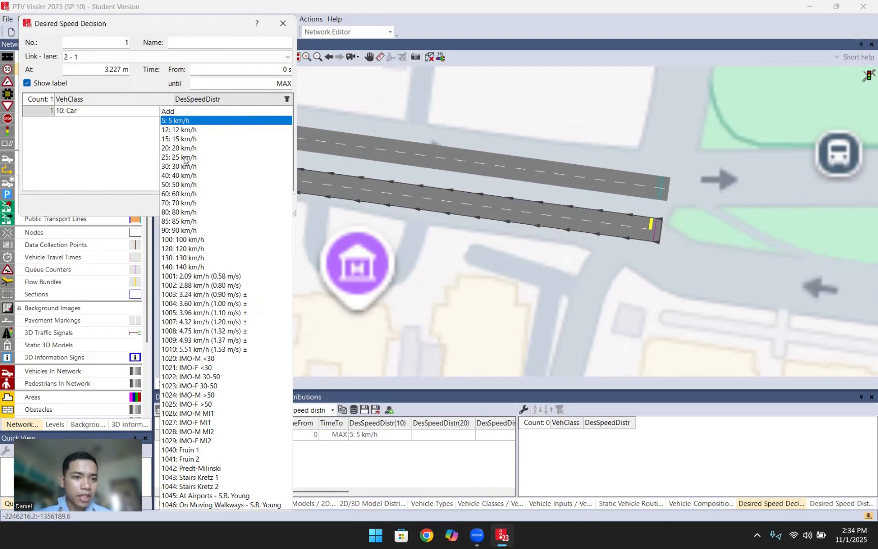
click(183, 176)
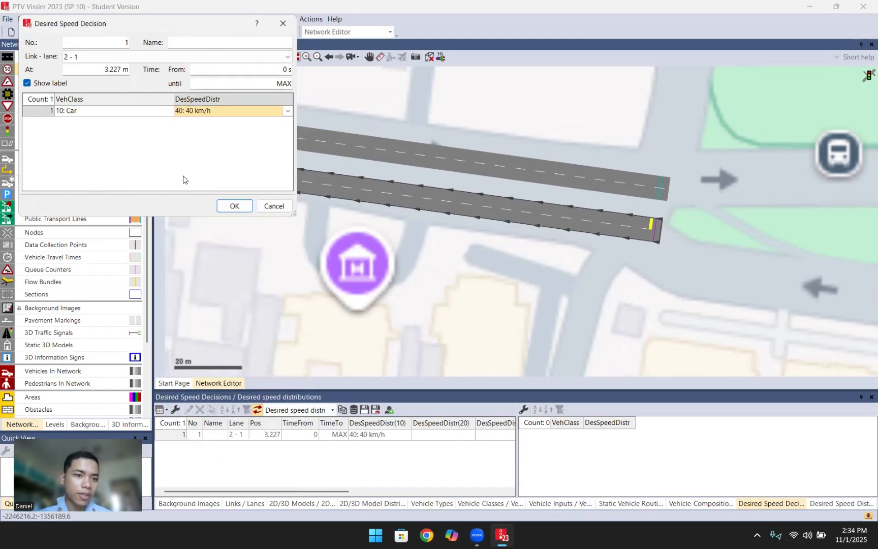
click(234, 206)
drag(460, 257, 704, 256)
drag(484, 236, 709, 241)
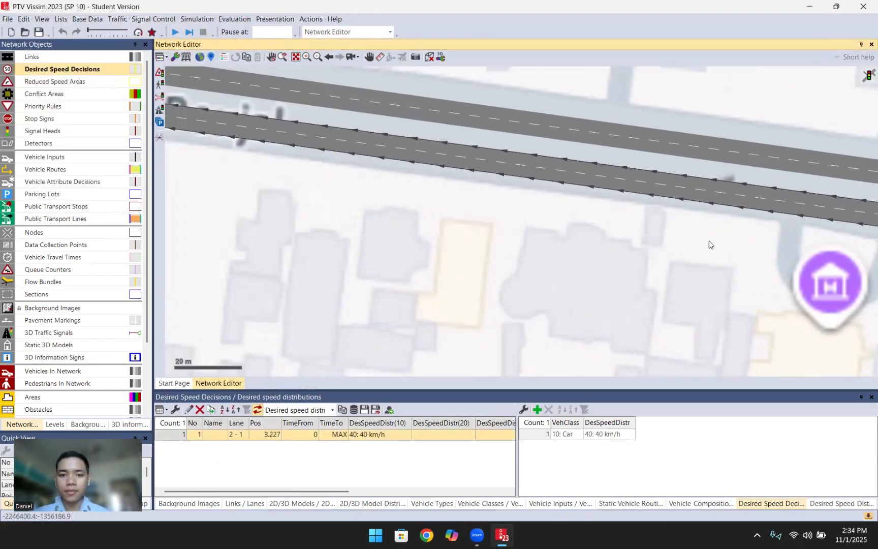
drag(187, 220, 580, 234)
drag(353, 212, 606, 184)
drag(402, 218, 459, 92)
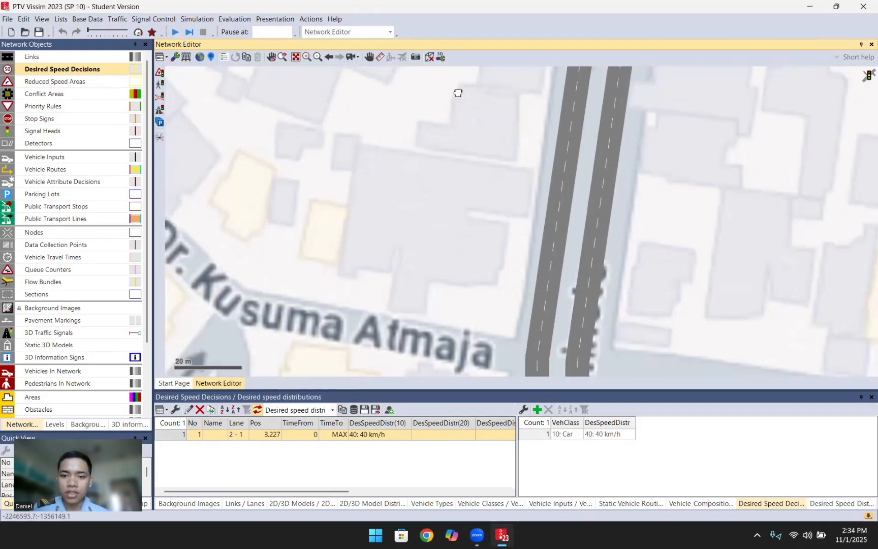
drag(593, 177, 400, 214)
drag(755, 207, 428, 315)
drag(765, 265, 506, 293)
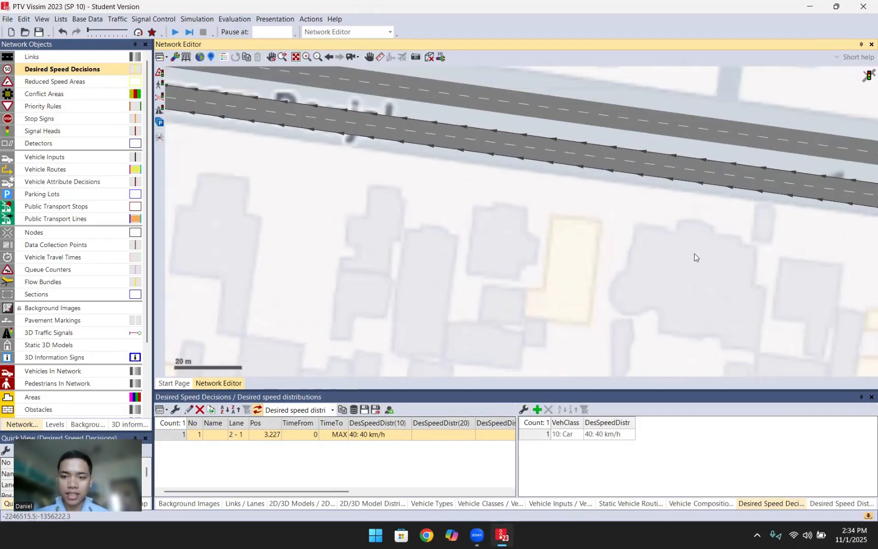
drag(770, 235, 466, 300)
drag(574, 294, 277, 253)
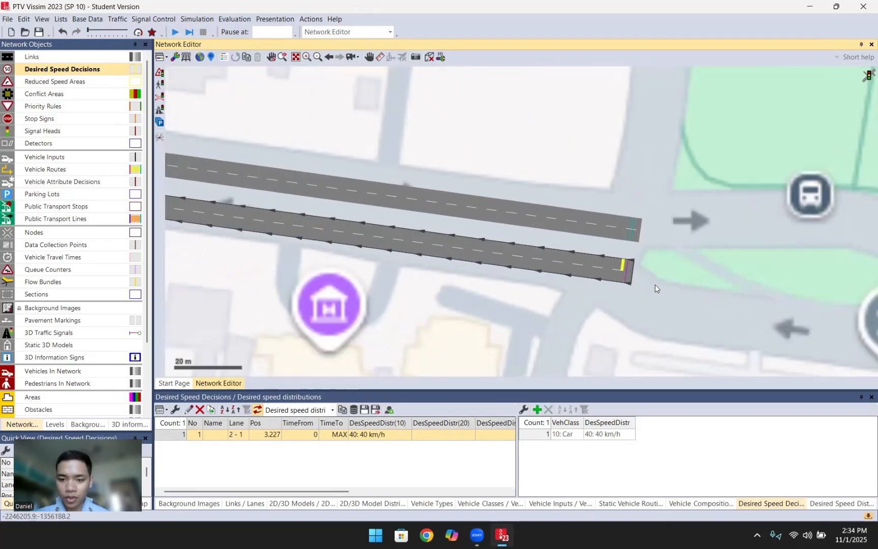
- Place a desired speed decision on lane 2 of link 2, about 3.4 m from its start, with 70: Motor at 40 km/h
right_click(621, 274)
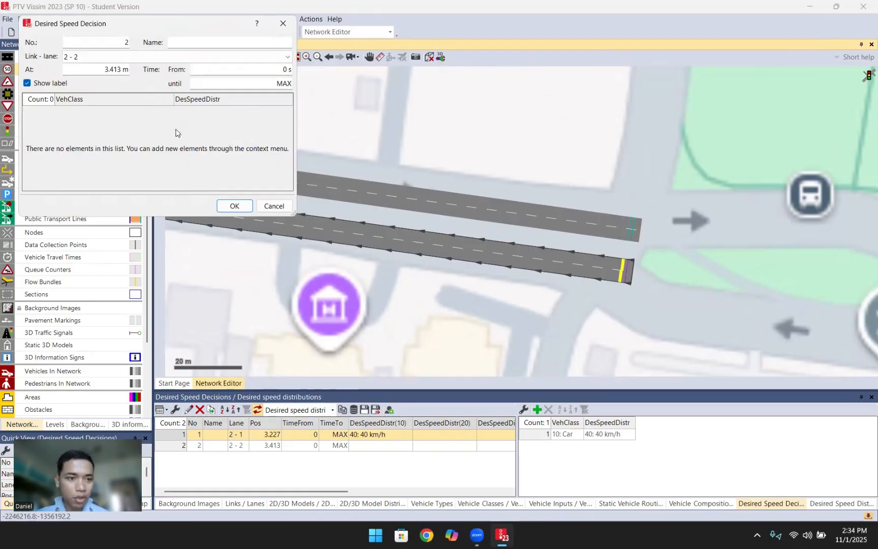
right_click(177, 131)
click(193, 136)
right_click(153, 135)
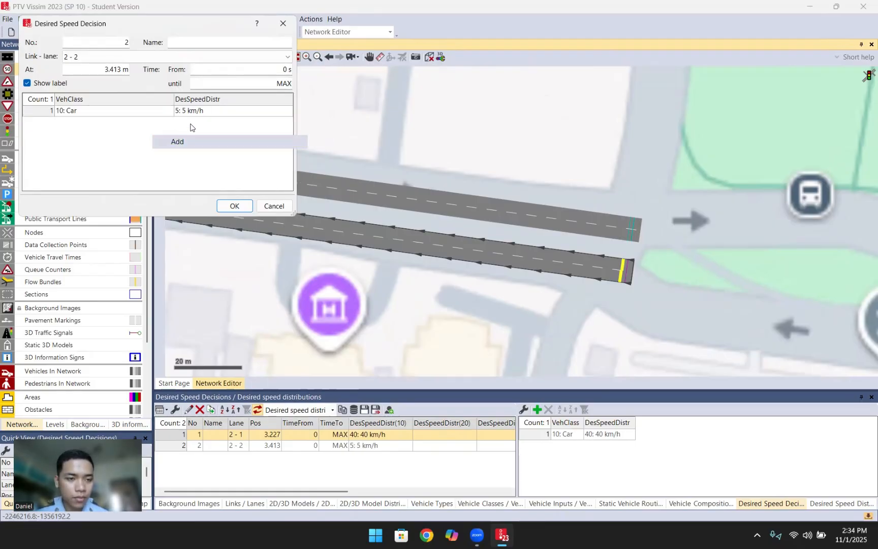
click(190, 126)
click(160, 112)
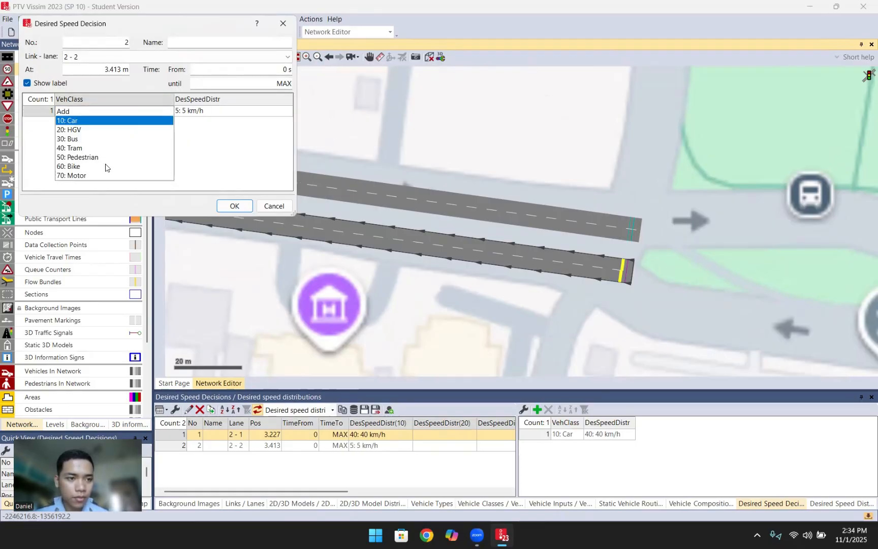
click(90, 175)
click(208, 115)
click(249, 111)
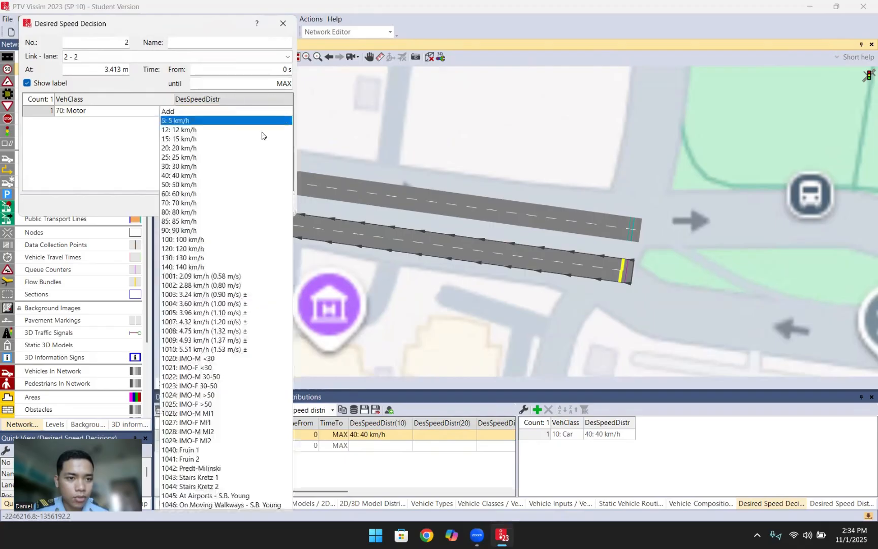
click(188, 176)
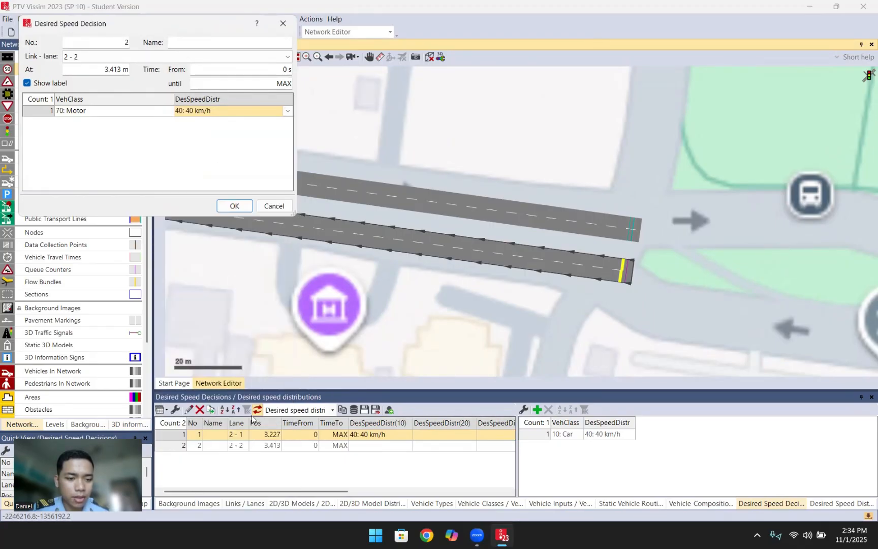
click(231, 203)
- Place a desired speed decision on lane 2 of link 5: CK BAWAH U, about 3.3 m from the link's start
drag(402, 287, 700, 287)
drag(466, 279, 594, 257)
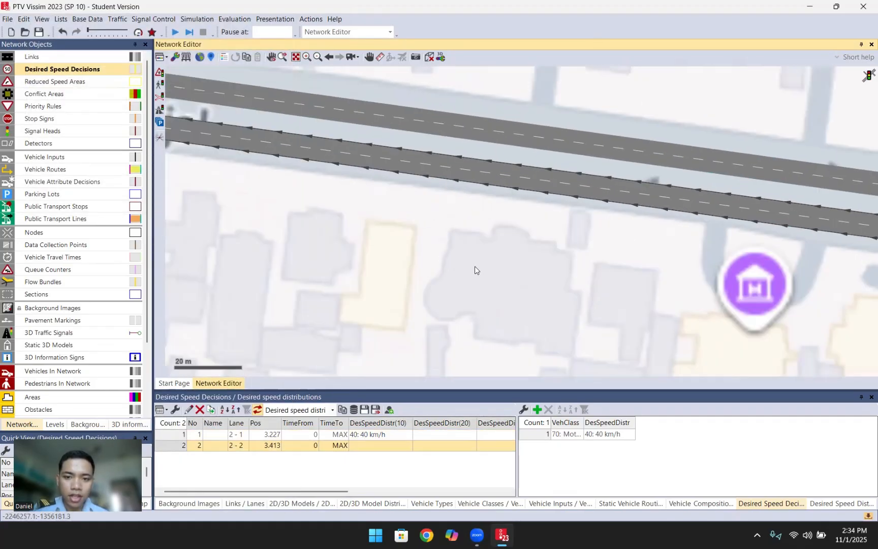
drag(427, 230, 809, 171)
drag(436, 248, 694, 204)
drag(470, 261, 656, 114)
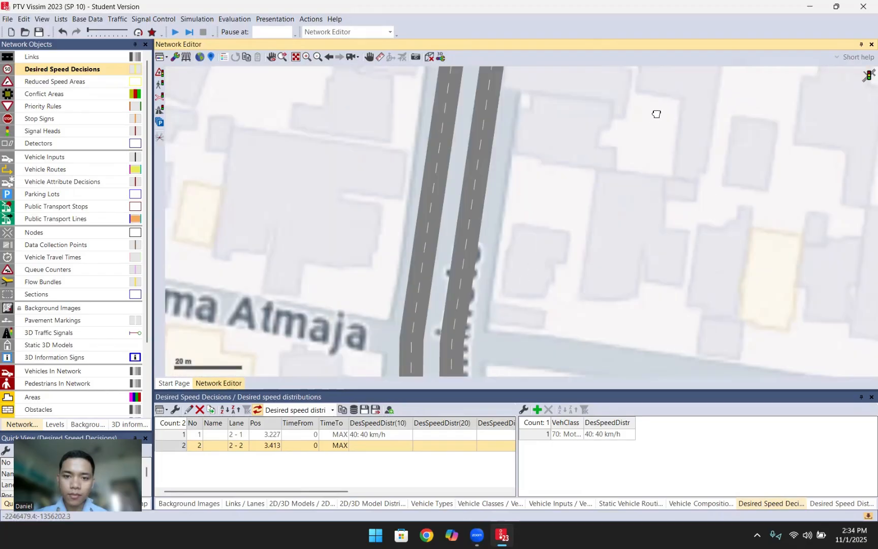
drag(605, 233, 612, 155)
drag(483, 298, 413, 96)
drag(409, 238, 393, 135)
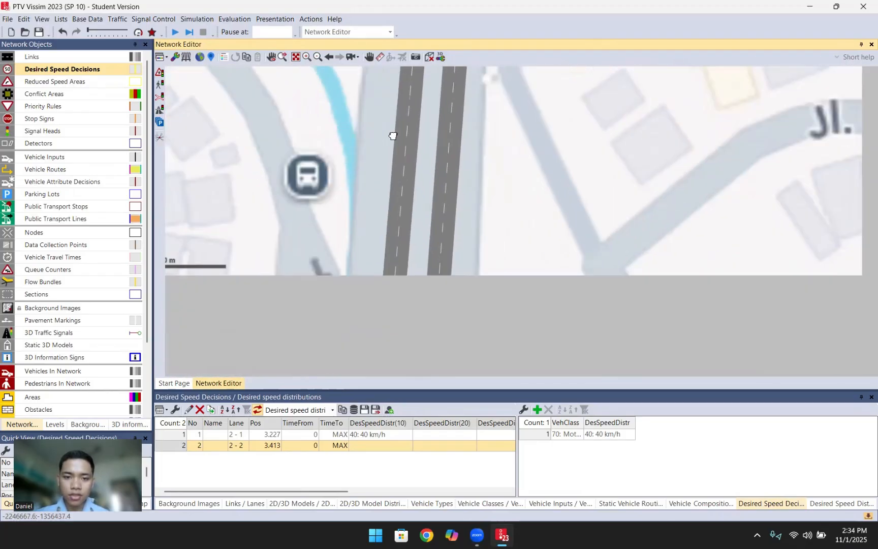
drag(380, 311, 366, 198)
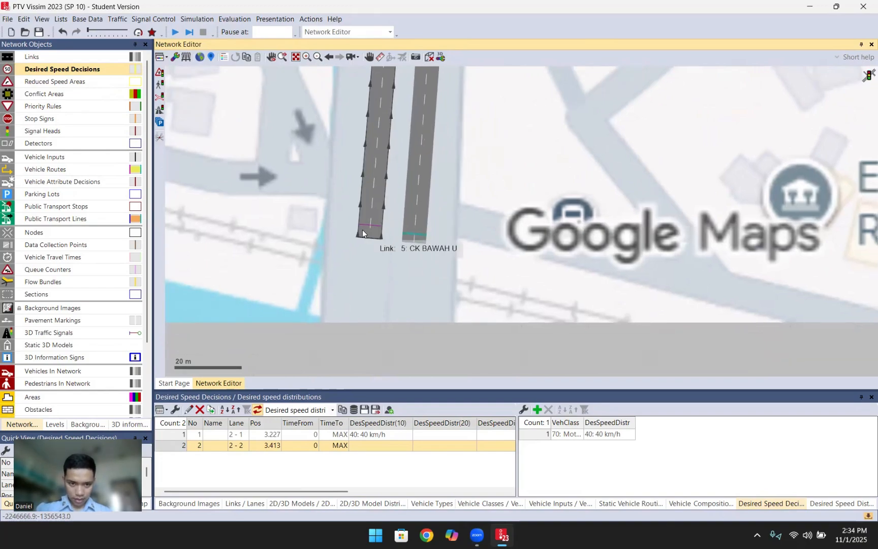
right_click(360, 227)
- Add two vehicle class entries to the link 5 desired speed decision and give 10: Car the 40 km/h distribution
right_click(211, 128)
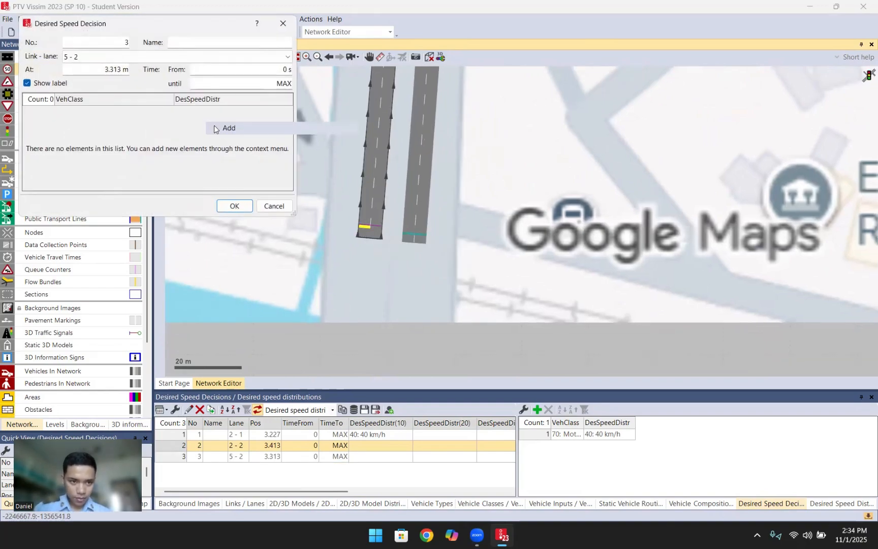
click(216, 130)
right_click(194, 142)
click(194, 142)
click(227, 113)
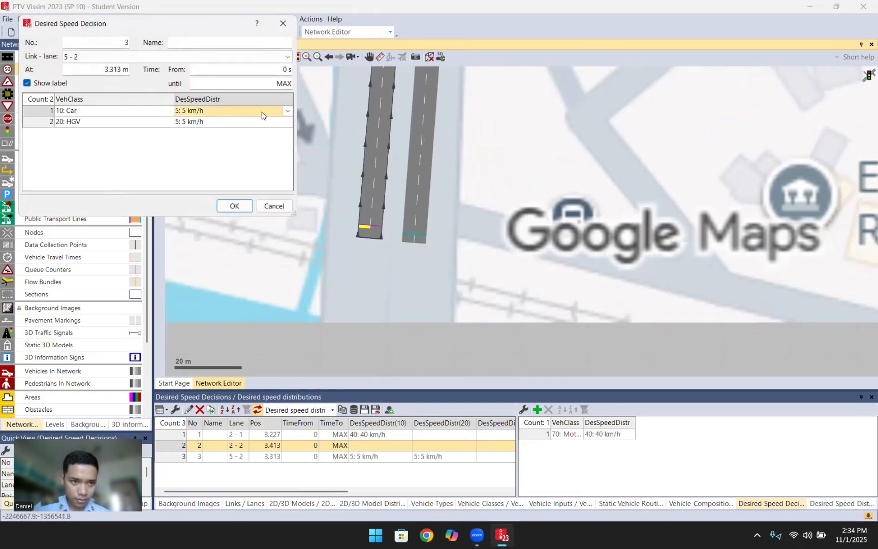
click(287, 113)
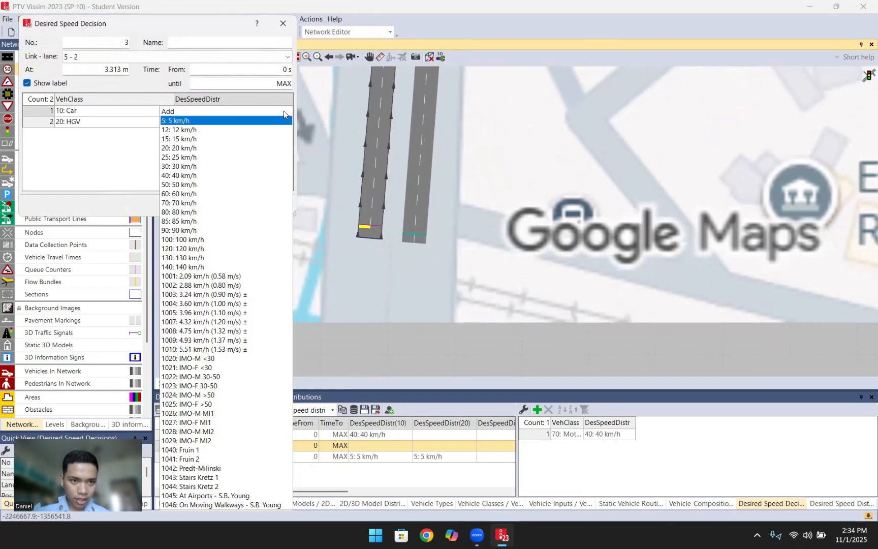
click(206, 175)
- Change the second vehicle class entry to 70: Motor with the 25 km/h distribution and accept the decision
click(159, 129)
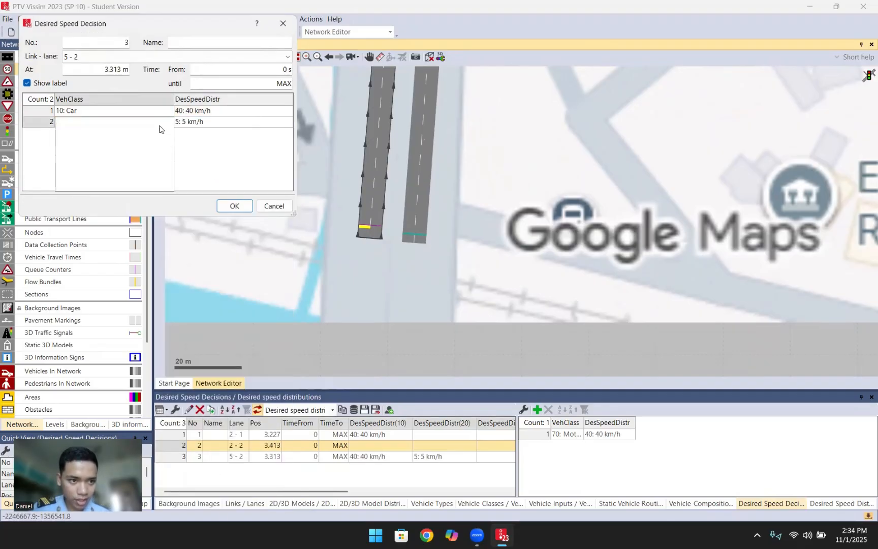
click(96, 187)
click(286, 120)
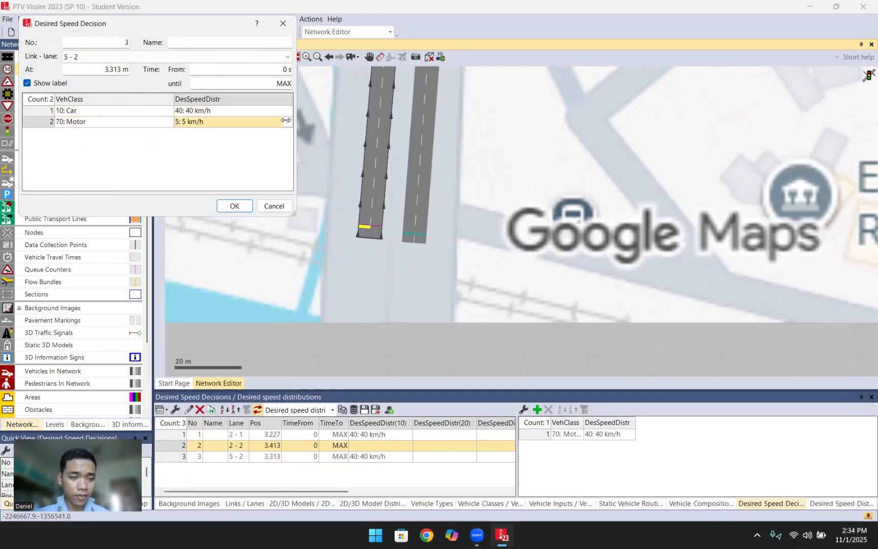
click(287, 120)
click(213, 167)
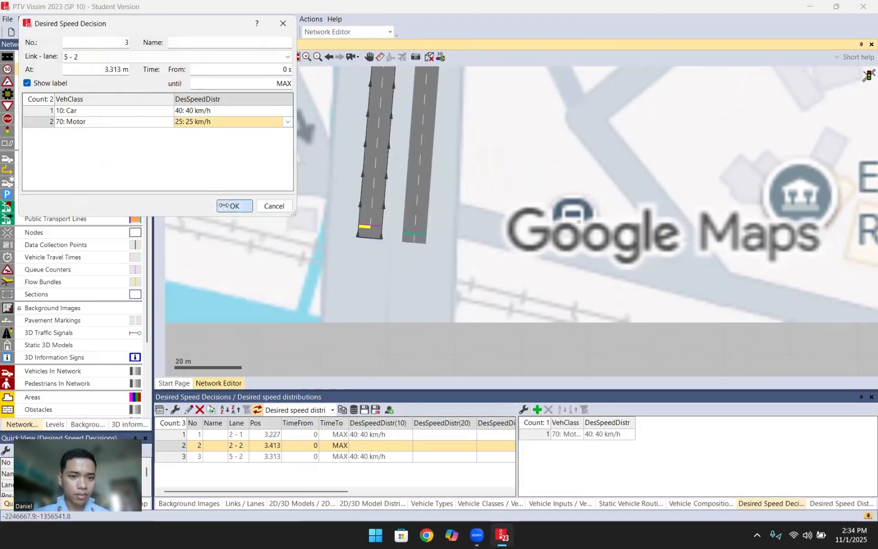
click(224, 206)
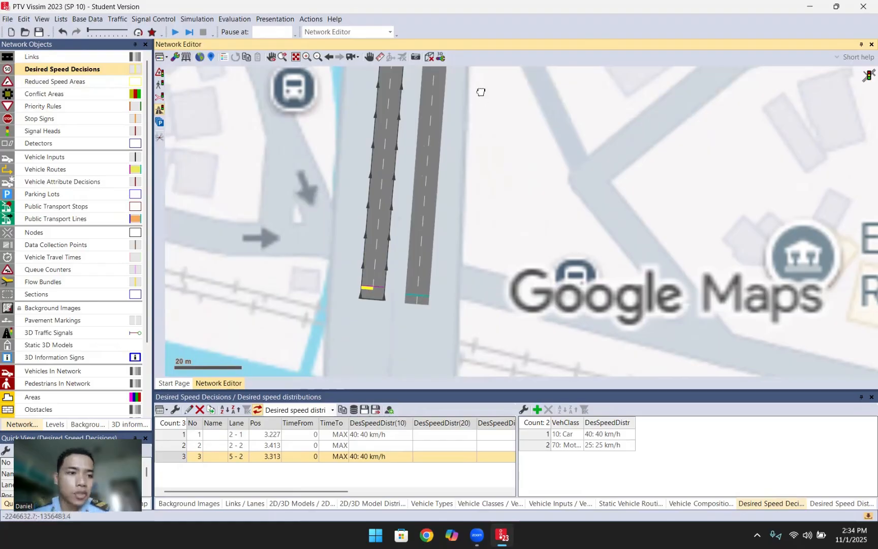
- Follow links 5 and its parallel link back to the central intersection and bring the whole junction into view
drag(481, 92, 454, 219)
click(453, 219)
drag(473, 110, 414, 275)
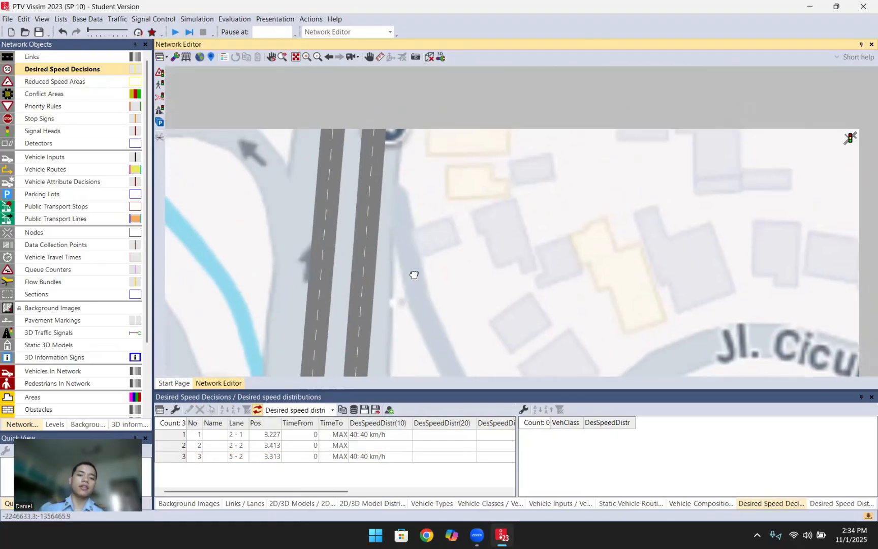
drag(405, 200, 390, 272)
drag(406, 232, 370, 269)
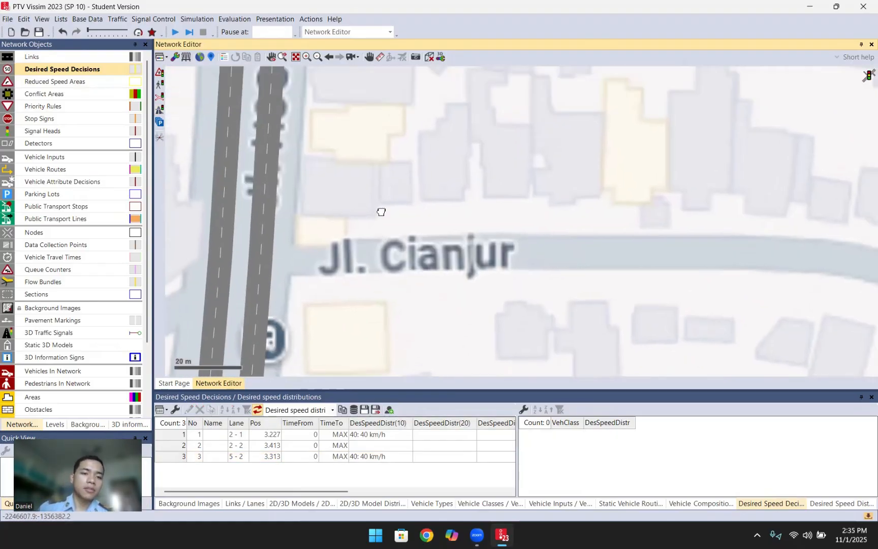
drag(381, 212, 373, 301)
drag(375, 209, 364, 324)
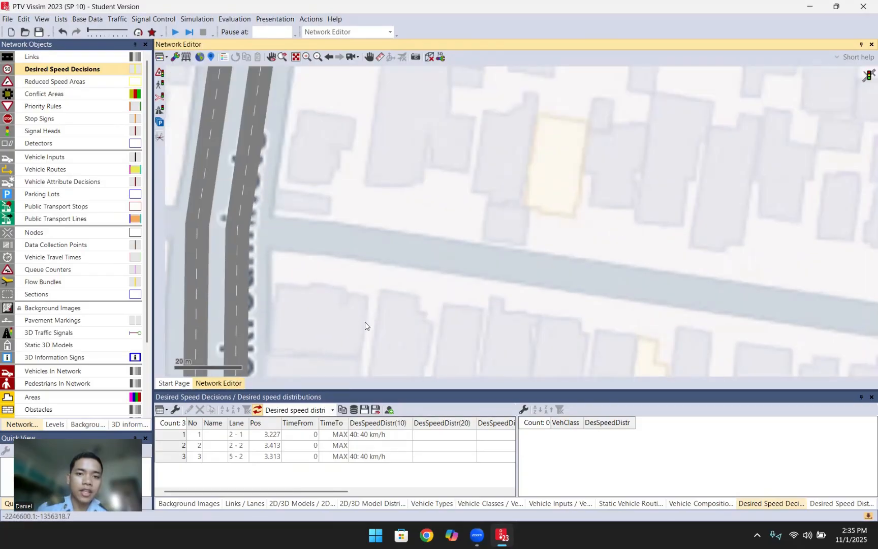
scroll(365, 325, down, 1)
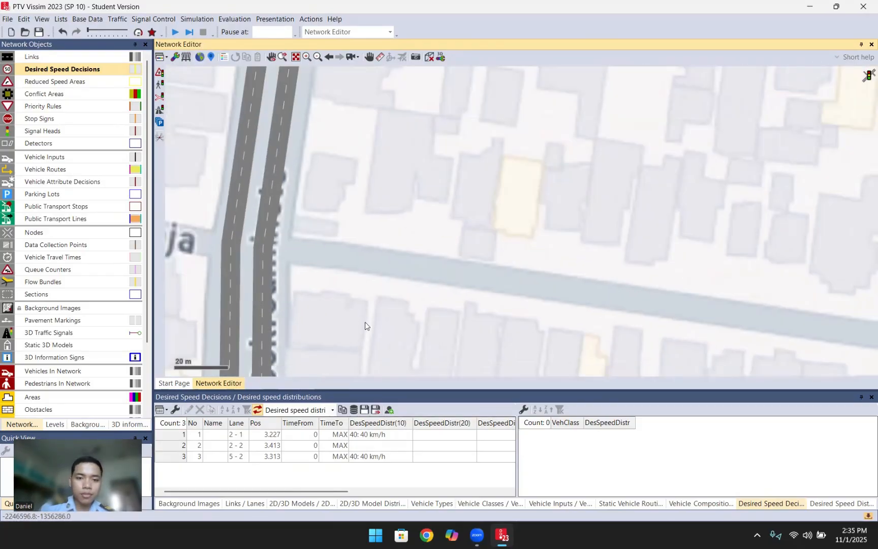
scroll(344, 195, up, 1)
scroll(343, 196, down, 2)
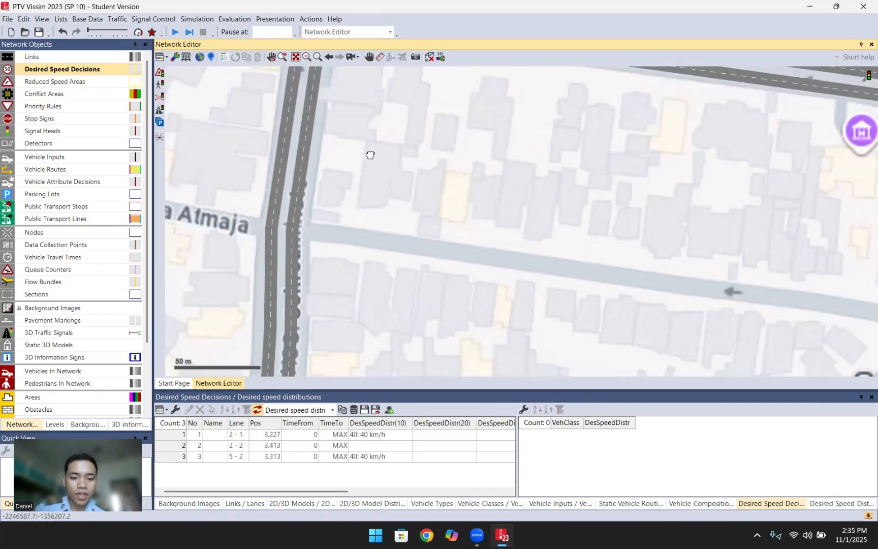
drag(368, 153, 332, 229)
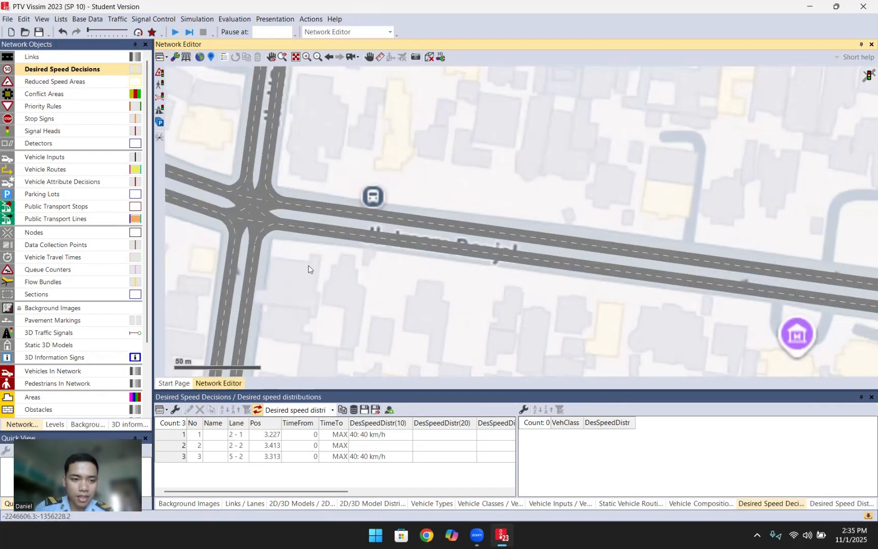
- Show the Reduced Speed Areas list and draw a reduced speed area about 36 m long on lane 2 of link 2, ending at the intersection
click(57, 94)
click(70, 87)
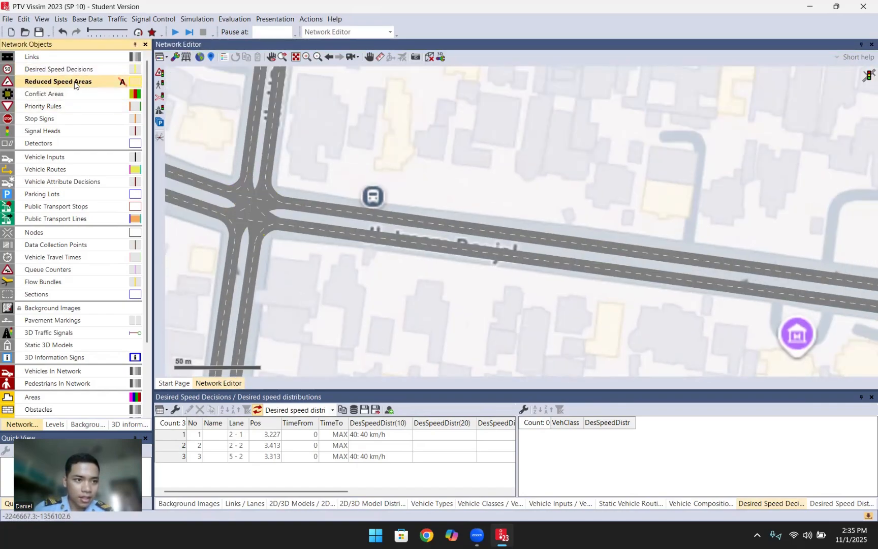
right_click(78, 82)
click(110, 86)
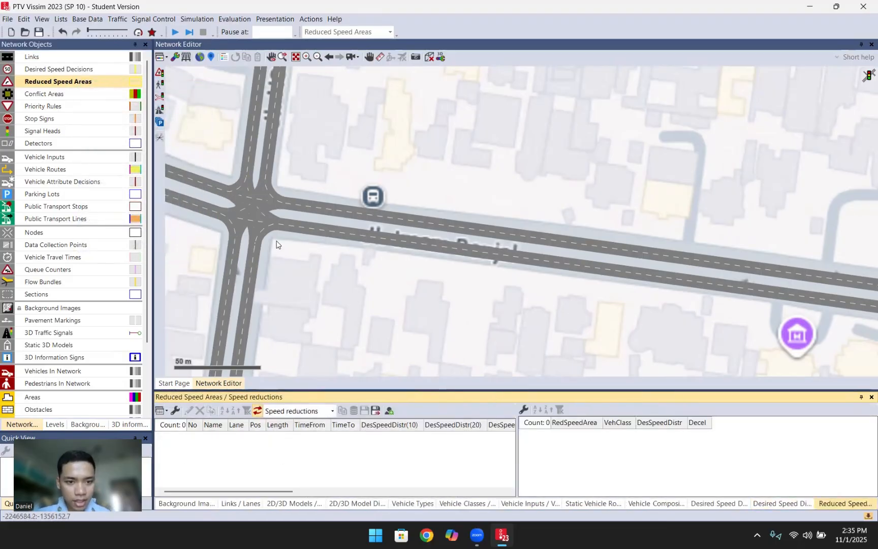
scroll(310, 248, up, 5)
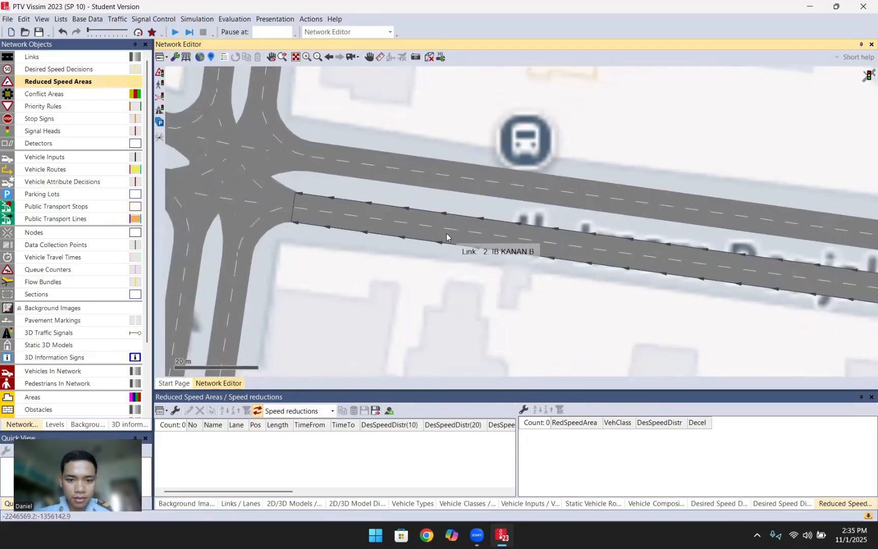
drag(442, 233, 296, 212)
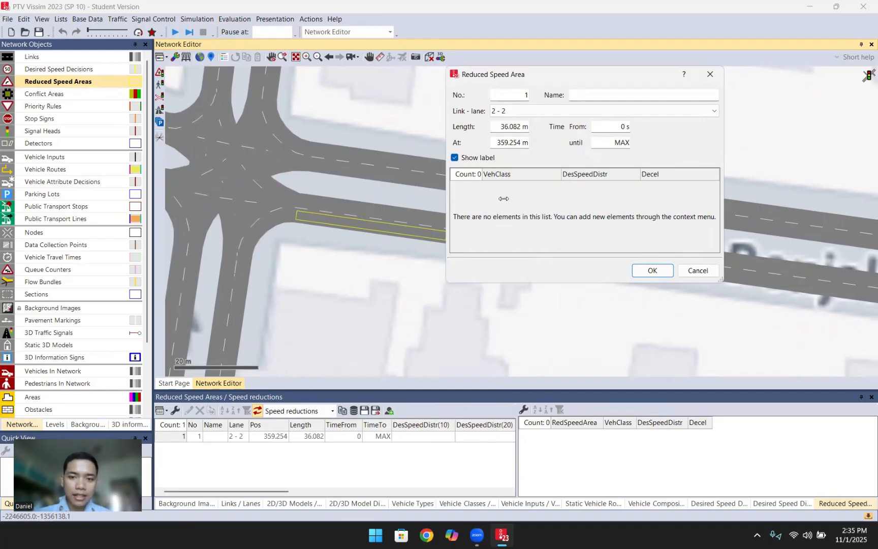
right_click(567, 195)
click(585, 199)
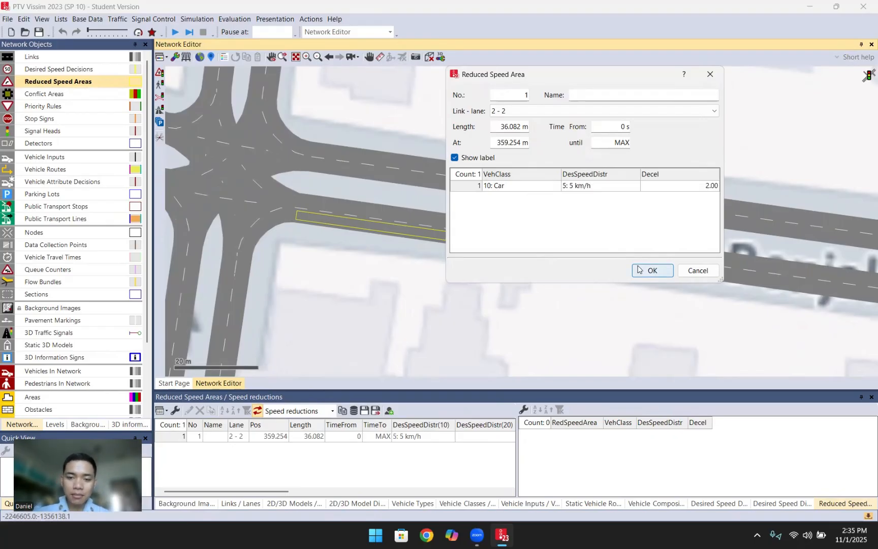
click(688, 269)
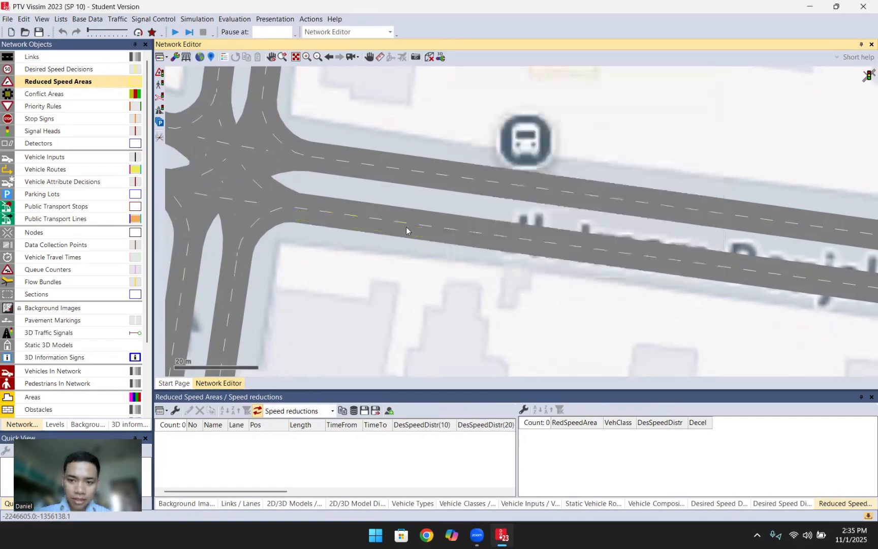
- Draw a reduced speed area about 14.4 m long on lane 2 of turning connector 10008
mouse_move(298, 237)
mouse_down()
mouse_move(355, 230)
mouse_move(341, 214)
mouse_move(290, 264)
mouse_up()
scroll(344, 220, up, 2)
click(333, 202)
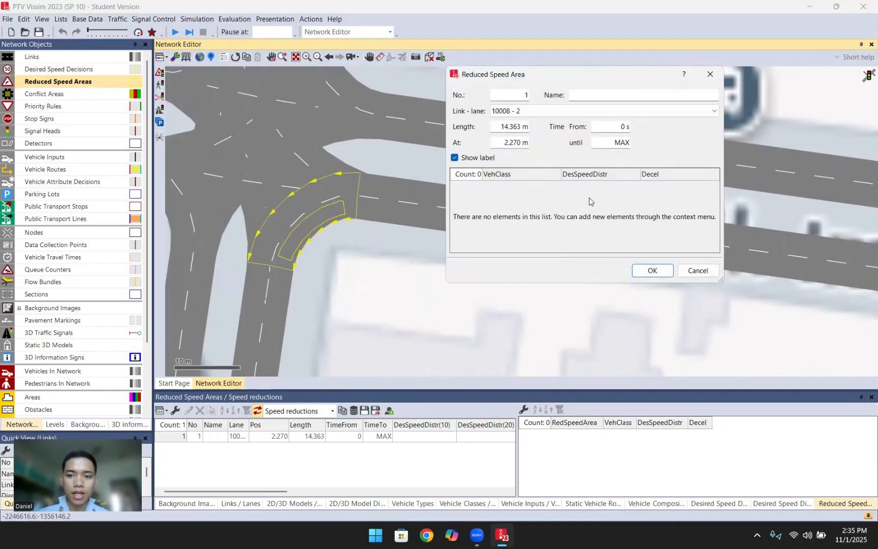
- Add a vehicle class entry for 10: Car with the 15 km/h distribution to the lane 2 reduced speed area
right_click(551, 207)
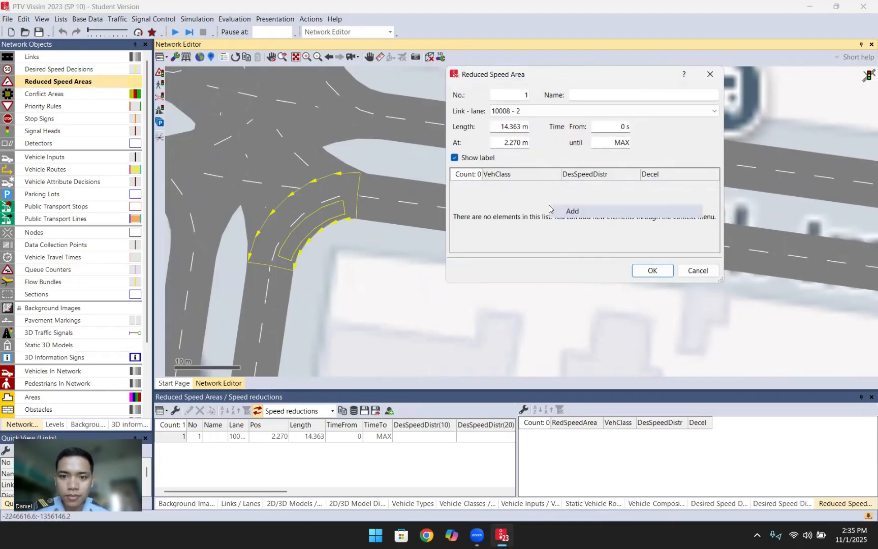
click(563, 214)
click(634, 187)
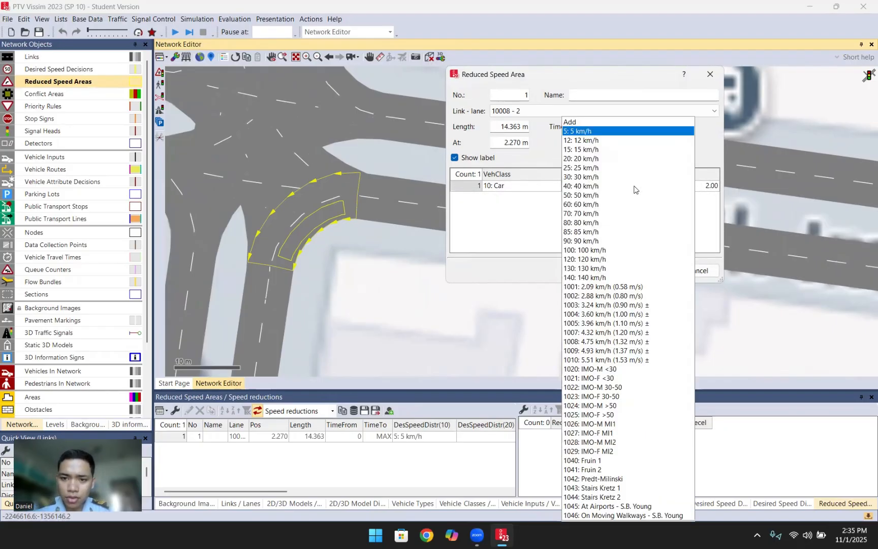
click(539, 209)
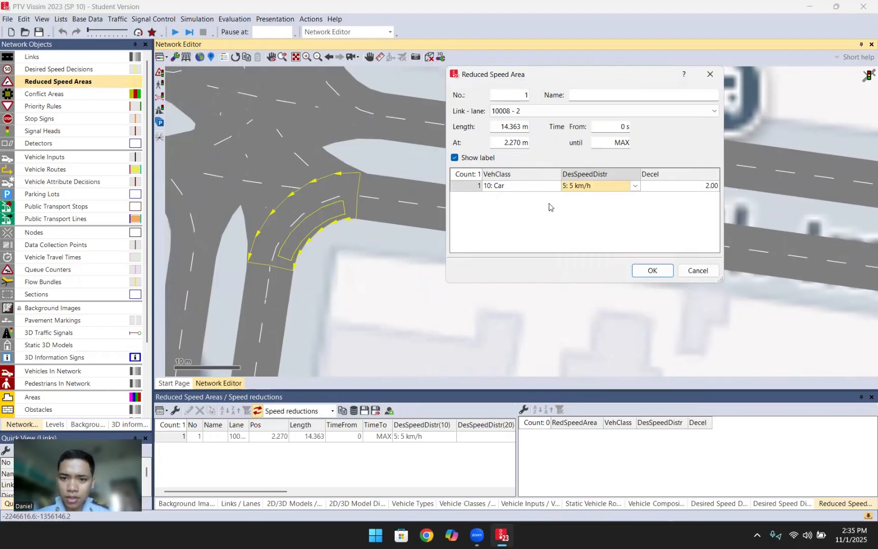
click(631, 187)
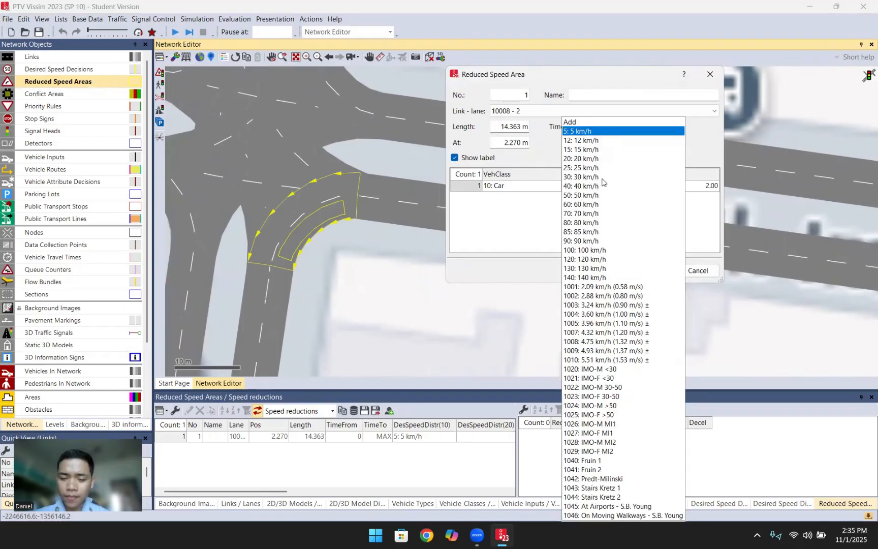
click(594, 150)
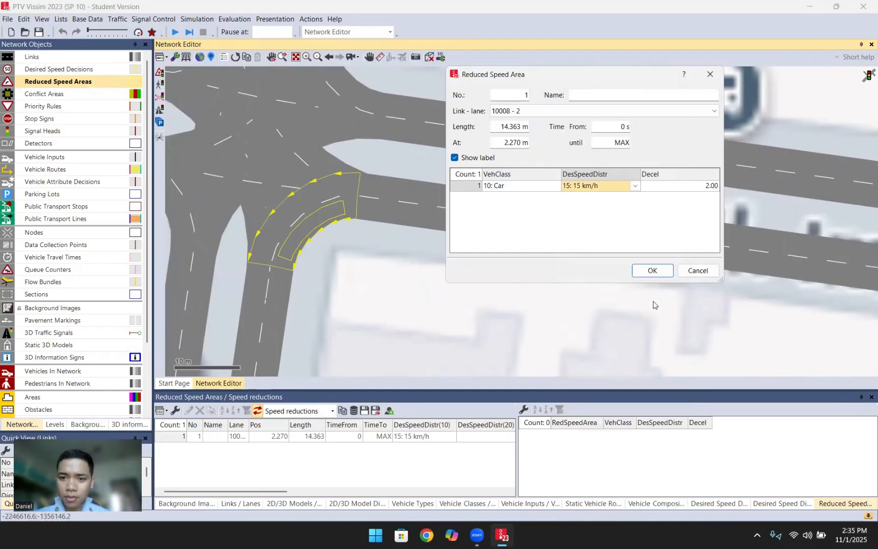
- Add a second vehicle class entry for 70: Motor with the 12 km/h distribution and accept the lane 2 reduced speed area
right_click(632, 215)
click(654, 223)
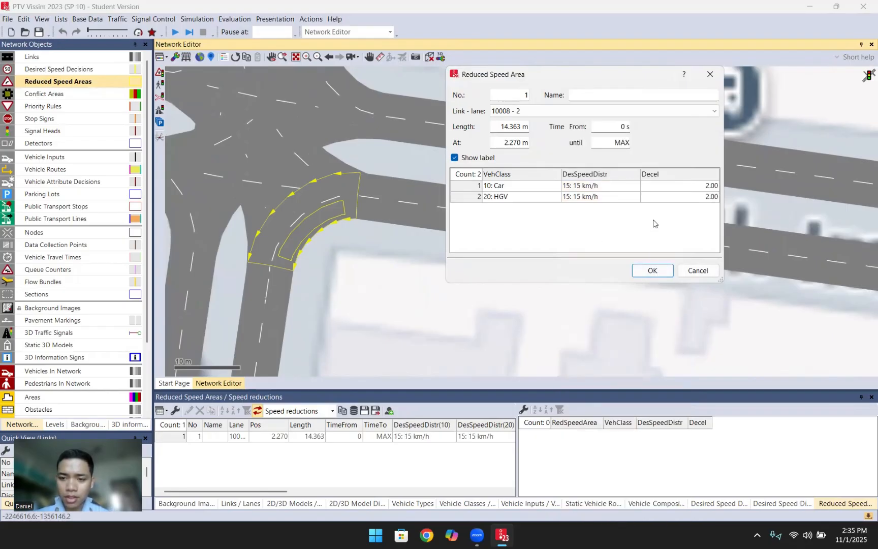
click(557, 197)
click(515, 262)
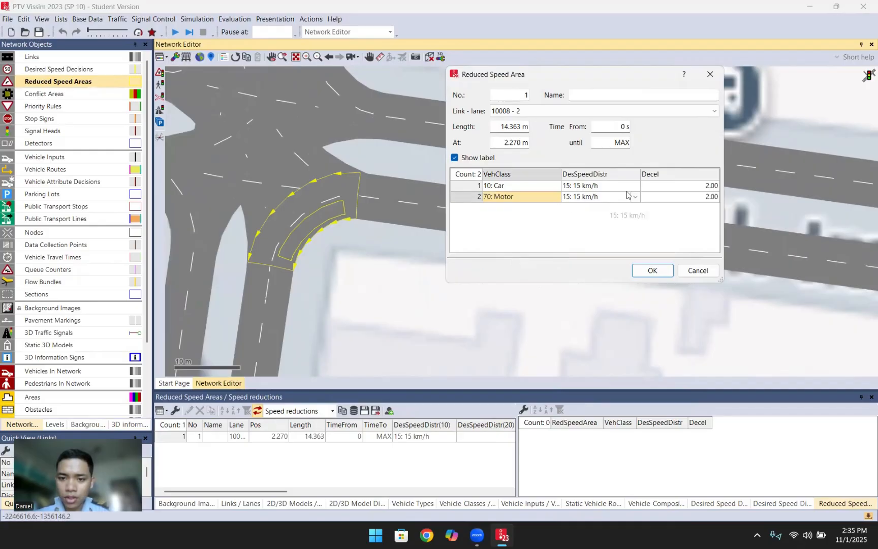
click(636, 196)
click(594, 141)
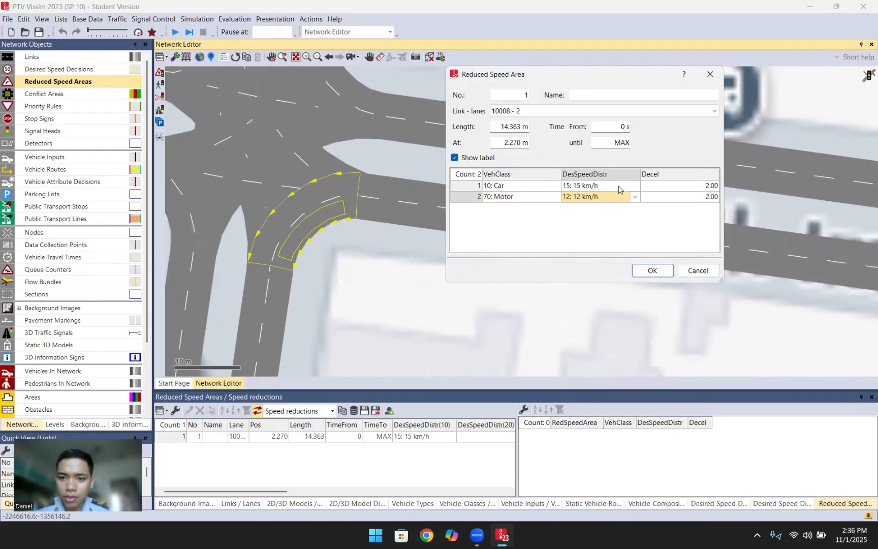
click(651, 270)
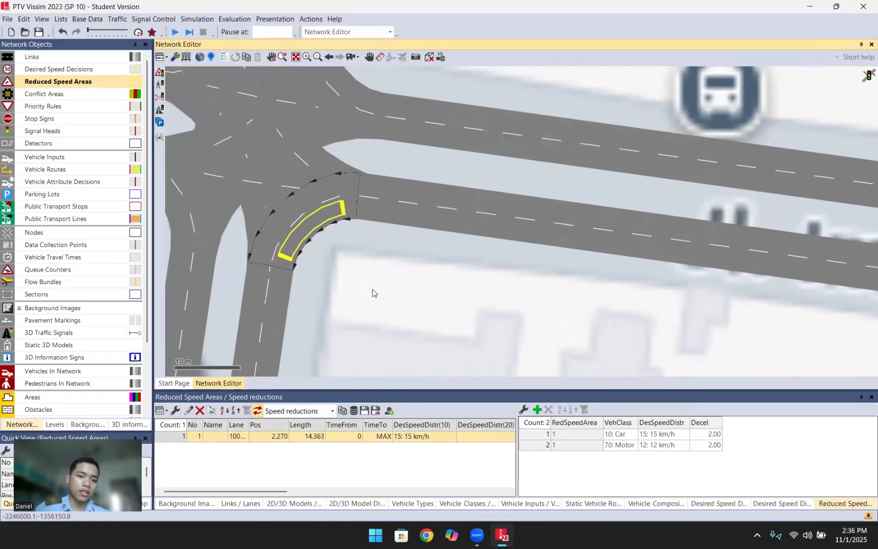
click(371, 290)
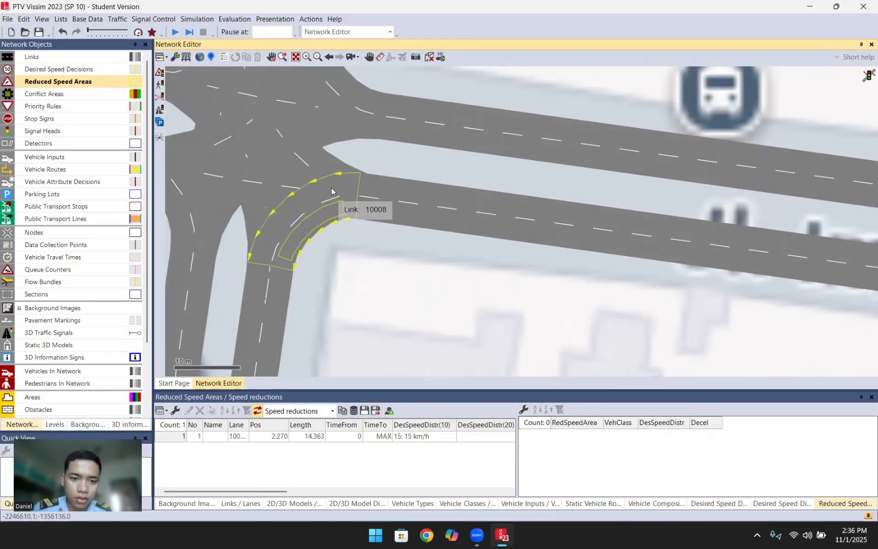
- Draw a reduced speed area about 13 m long on lane 1 of connector 10008 and give 10: Car the 20 km/h distribution
drag(332, 189, 285, 260)
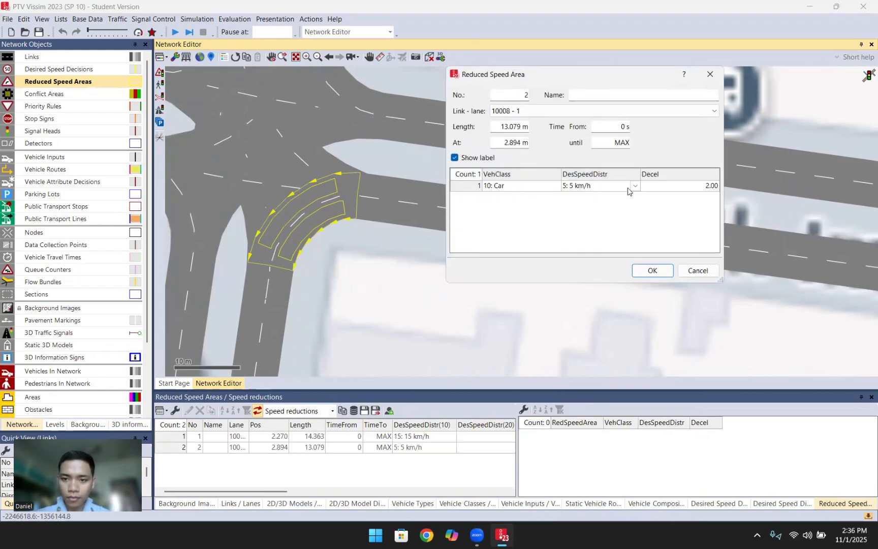
click(630, 188)
click(599, 162)
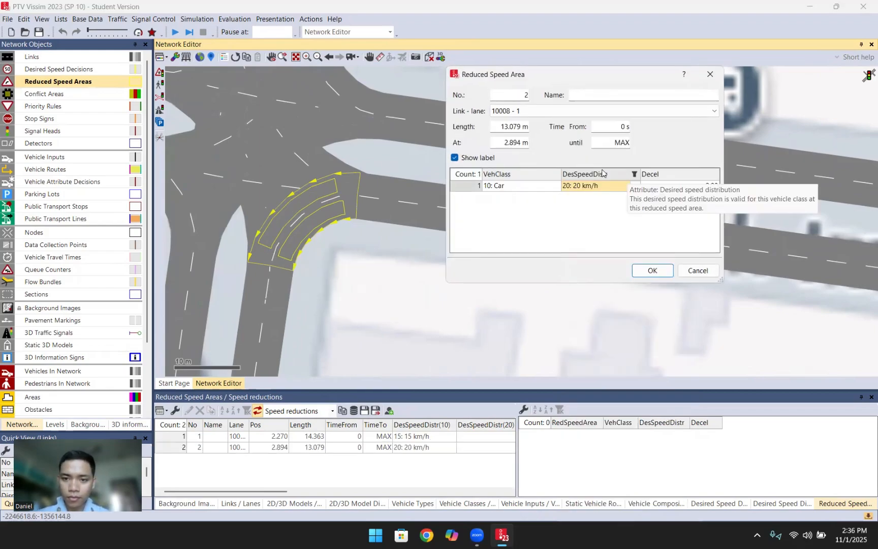
- Add a 70: Motor entry with the 12 km/h distribution to the lane 1 reduced speed area and accept it
right_click(620, 205)
click(639, 211)
click(629, 196)
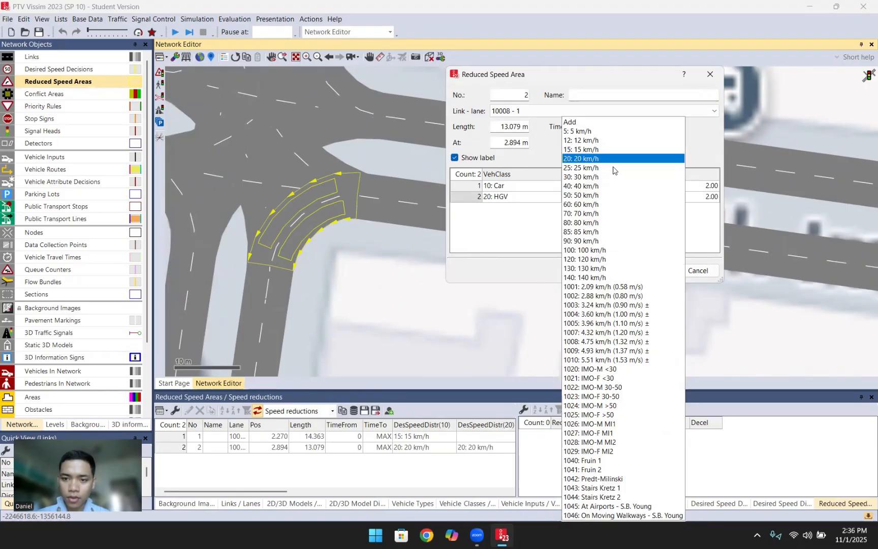
click(599, 142)
click(556, 199)
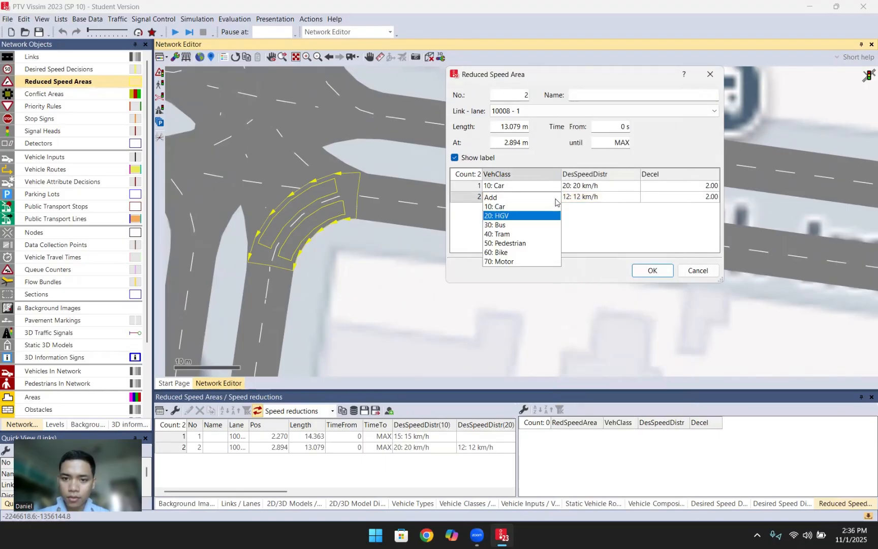
click(508, 262)
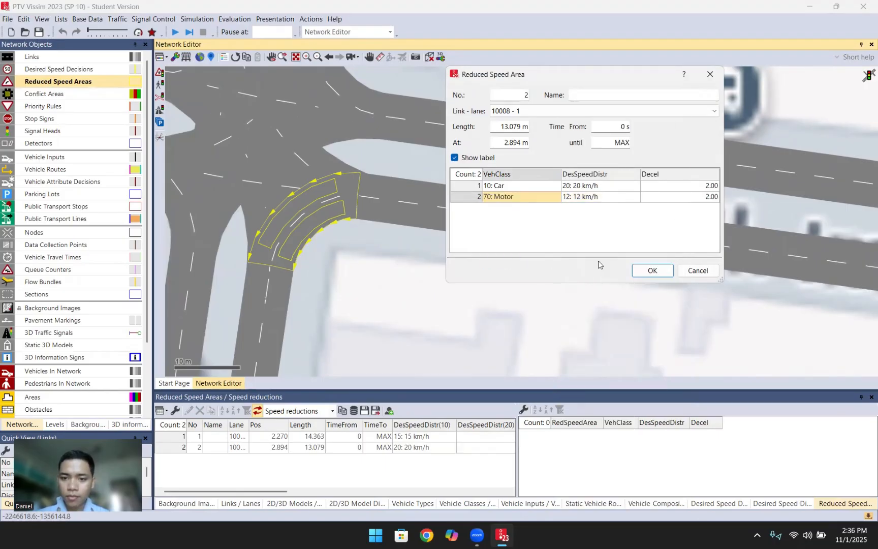
click(649, 270)
click(507, 263)
- Display the conflict areas across the whole junction and show the Conflict Areas list
drag(437, 205, 422, 233)
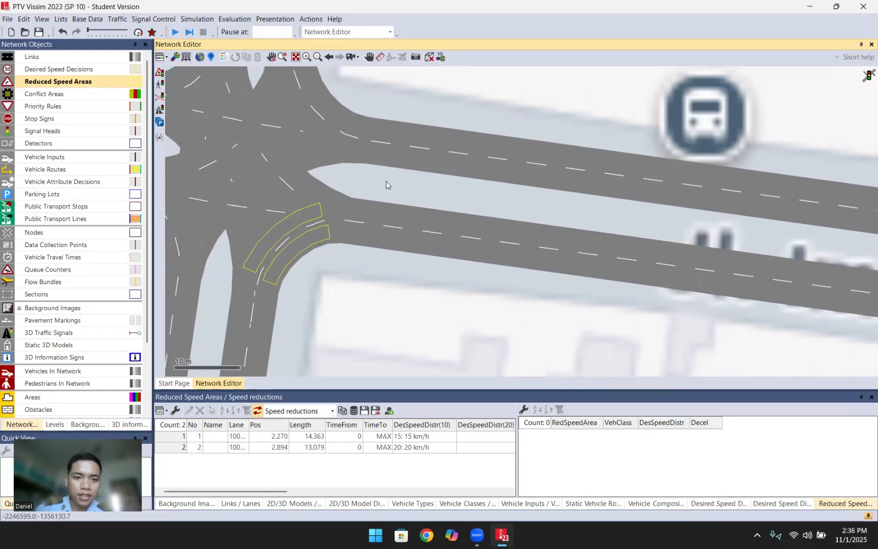
drag(386, 185, 460, 204)
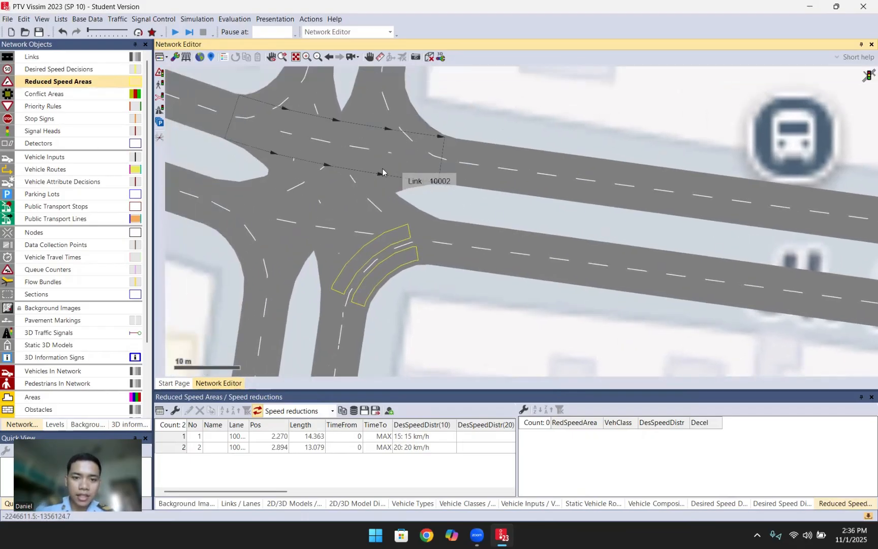
click(53, 94)
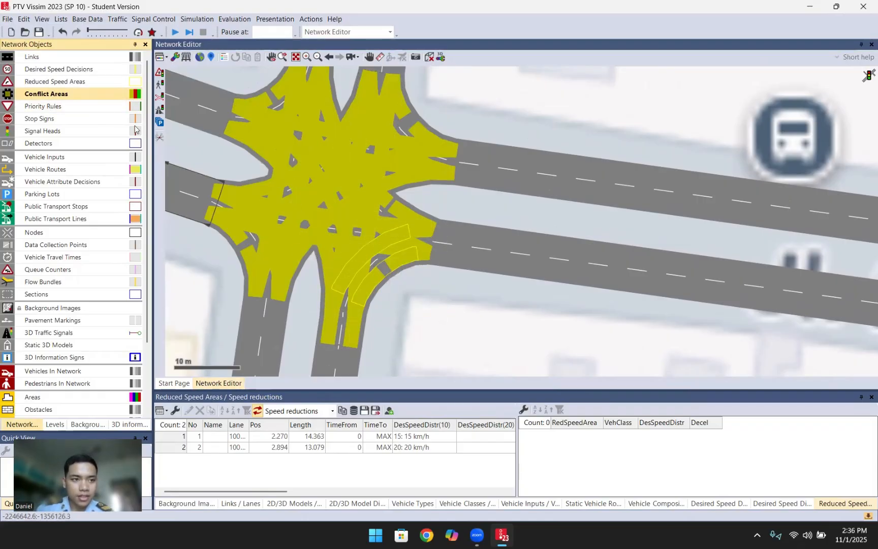
right_click(138, 94)
click(161, 103)
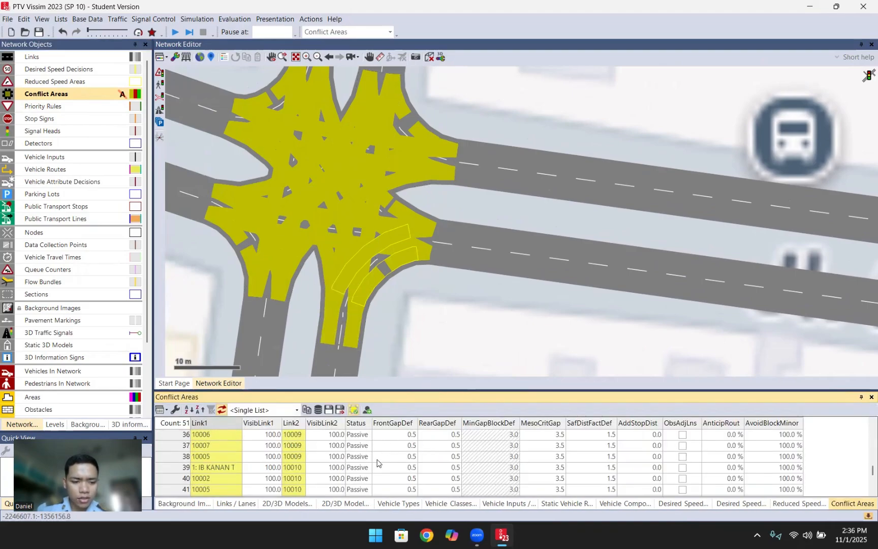
scroll(371, 463, up, 1)
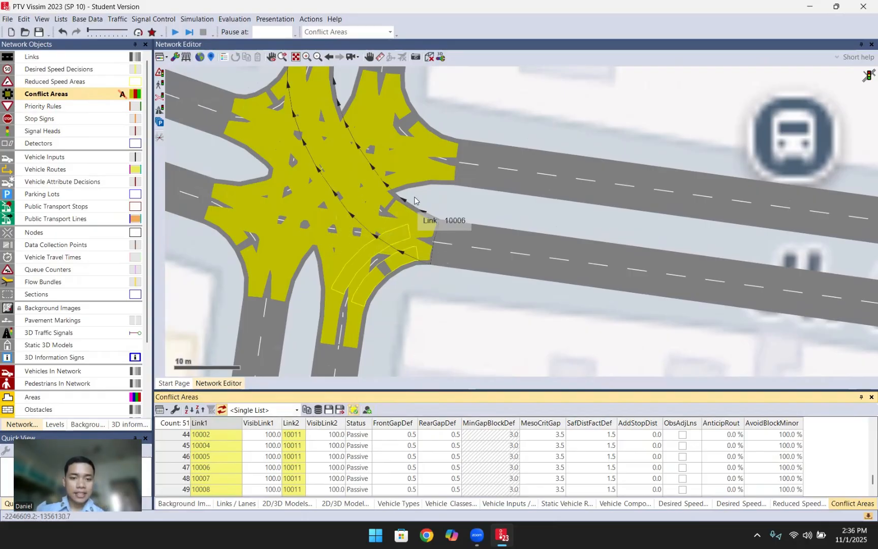
- Examine the junction's conflict areas, highlighting the first and third list entries and the crossing of connectors 10001 and 10002
drag(449, 190, 503, 215)
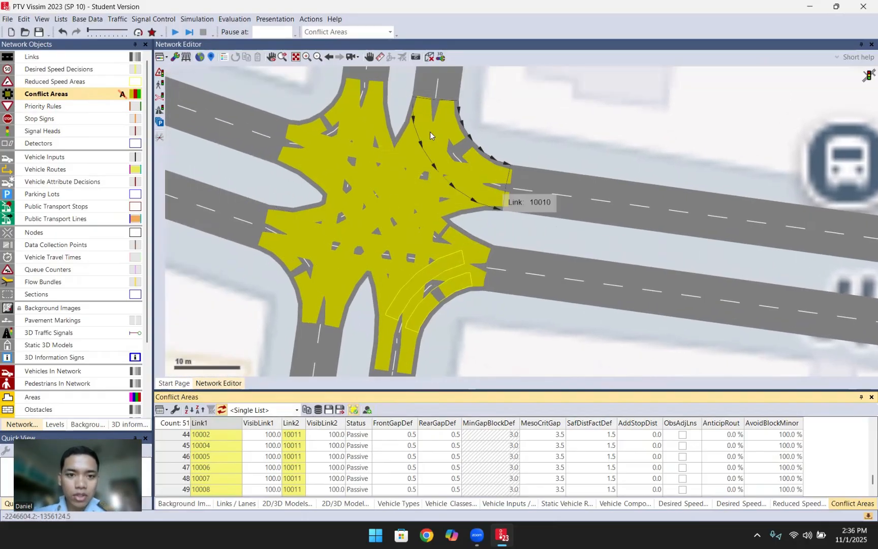
click(320, 357)
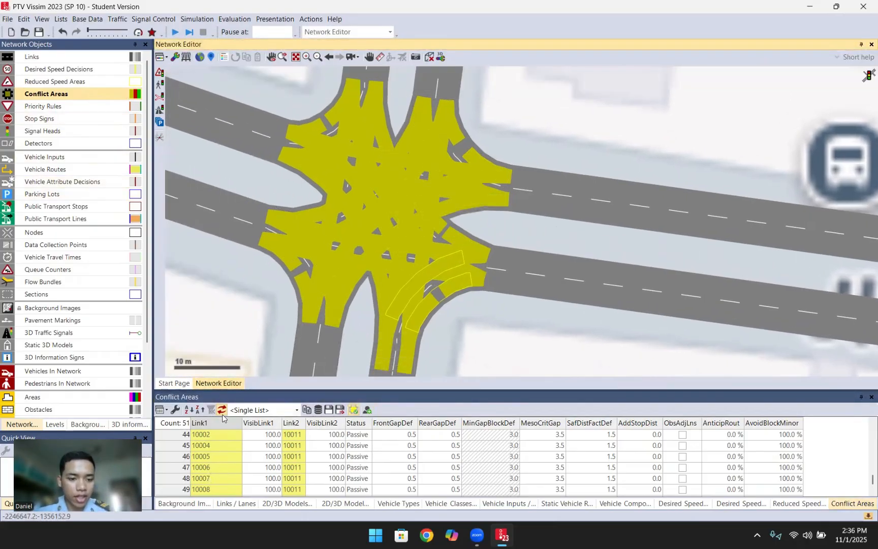
scroll(216, 457, up, 3)
scroll(212, 458, up, 1)
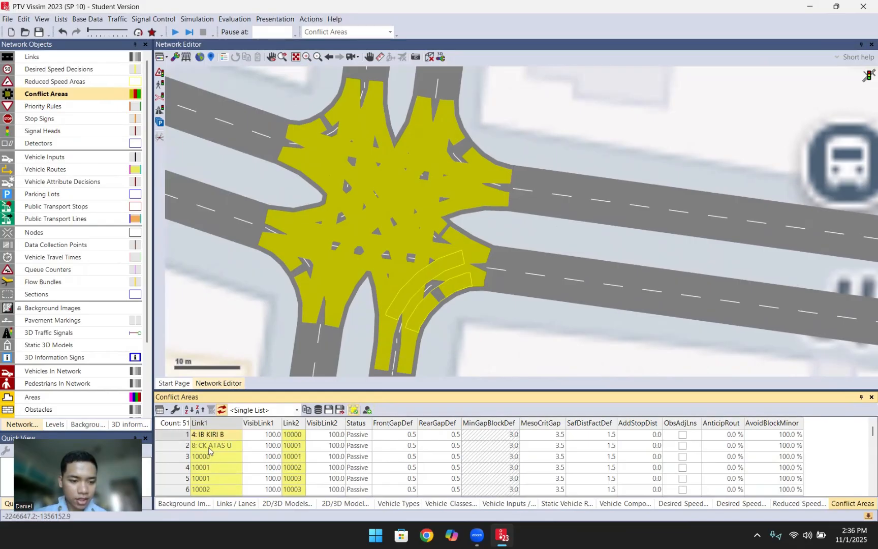
click(188, 436)
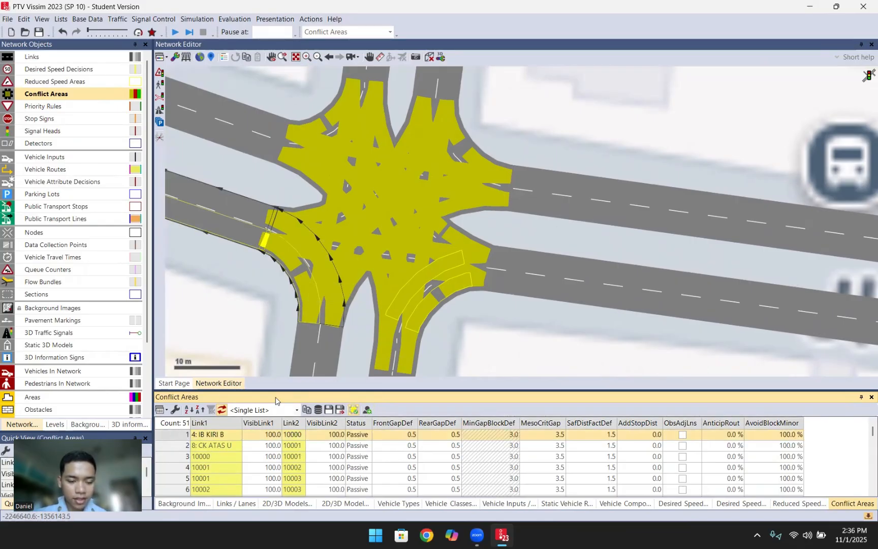
click(175, 457)
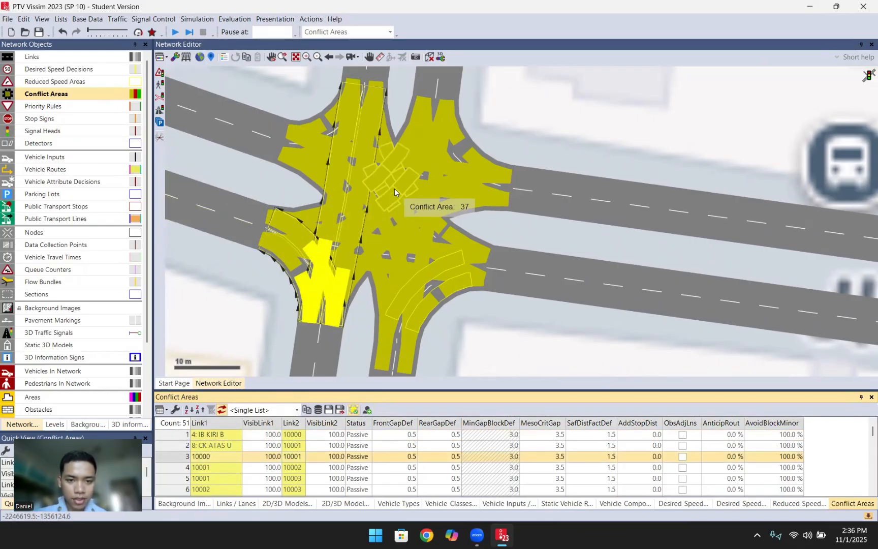
click(363, 173)
click(339, 164)
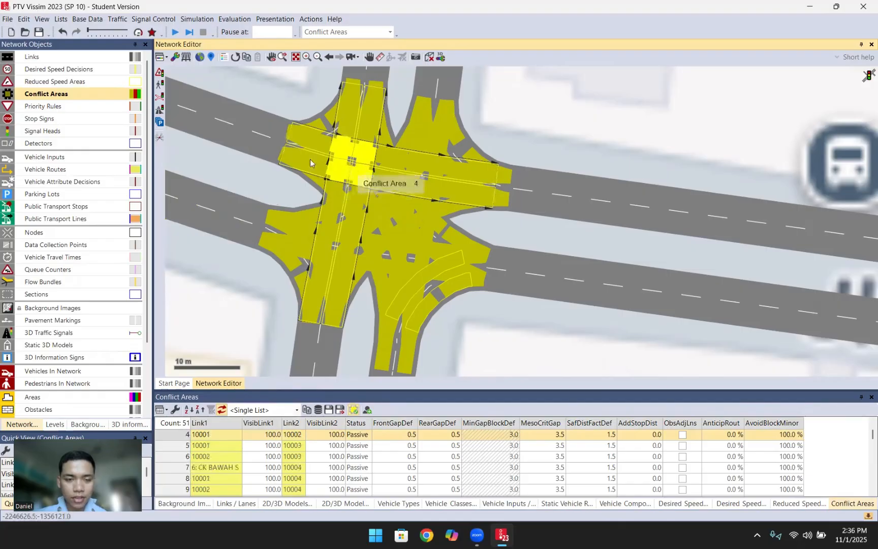
drag(540, 238, 557, 254)
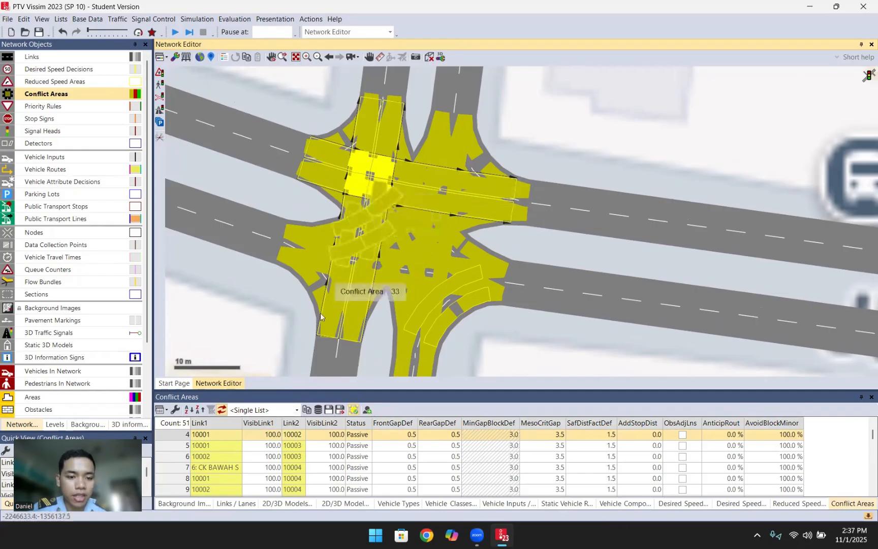
click(361, 170)
click(361, 168)
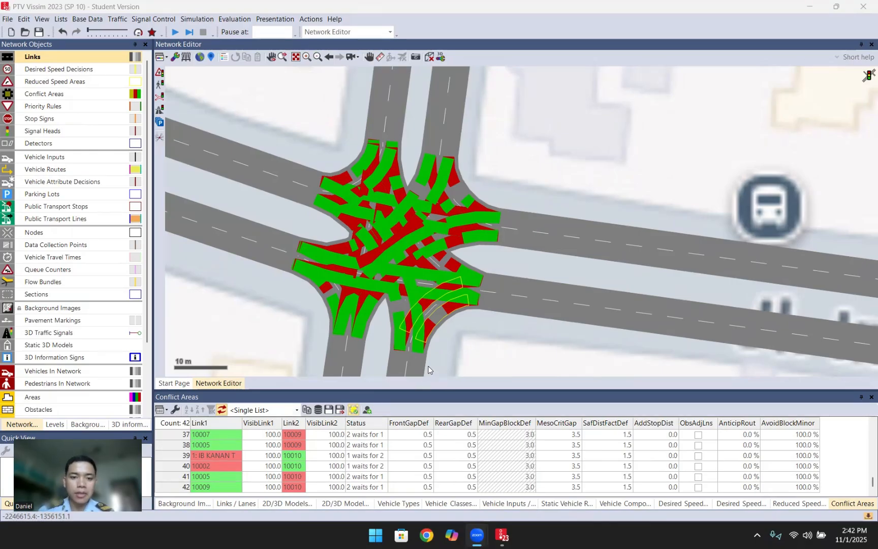
- Make Conflict Areas the active network object and review the right-of-way status of the listed conflicts and the junction's connectors
click(355, 457)
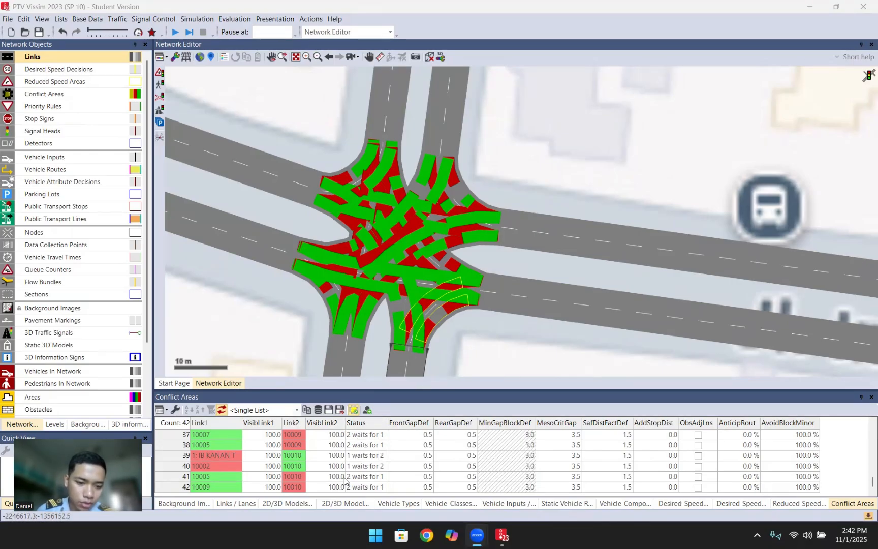
click(76, 94)
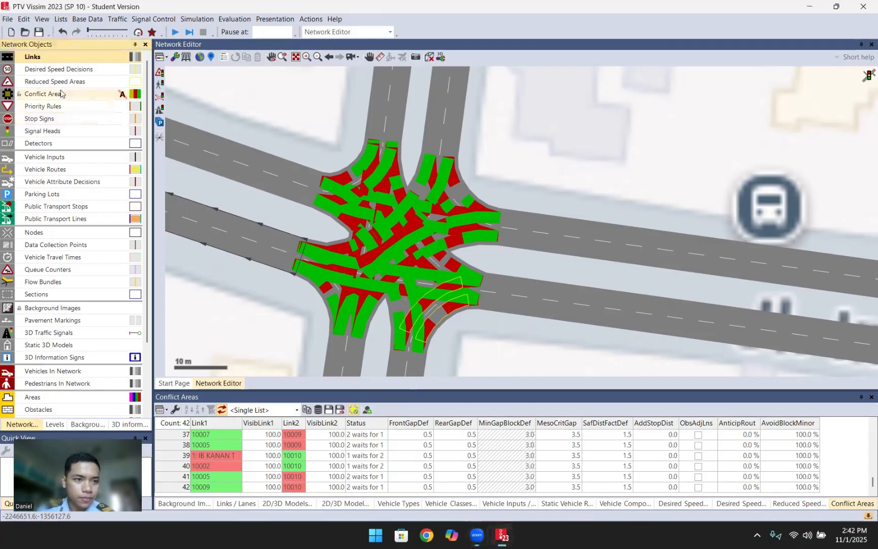
right_click(76, 94)
click(302, 398)
scroll(318, 480, up, 2)
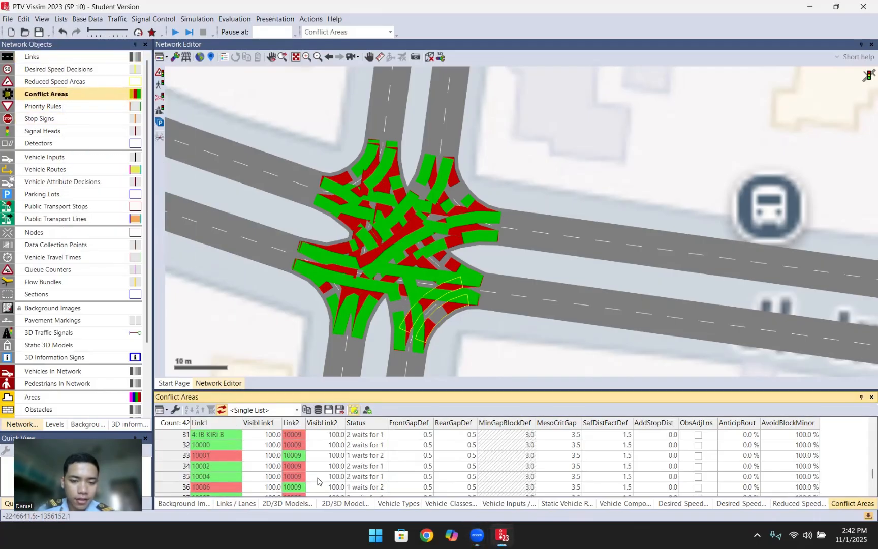
scroll(472, 333, up, 3)
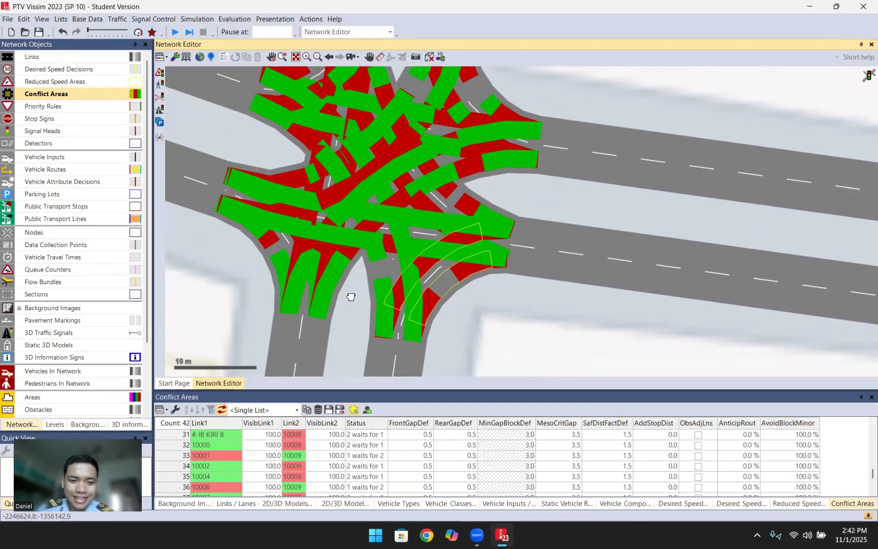
- Examine the conflict areas across the junction, highlighting the crossing of connectors 10001 and 10007
drag(351, 297, 361, 306)
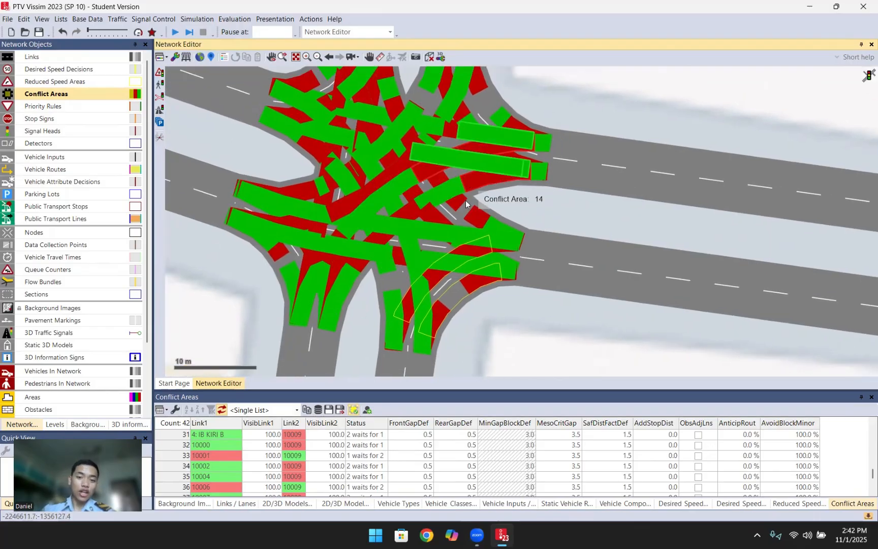
drag(546, 193, 548, 222)
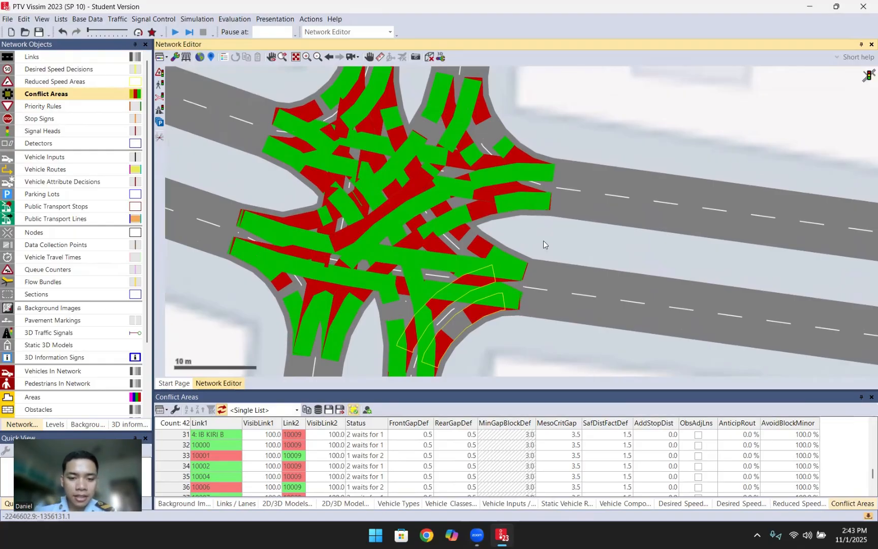
drag(543, 240, 554, 222)
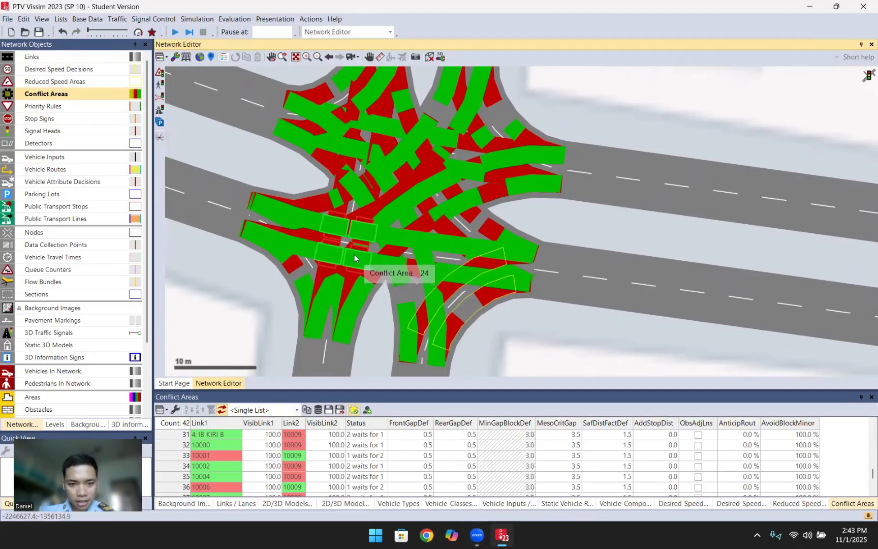
click(356, 256)
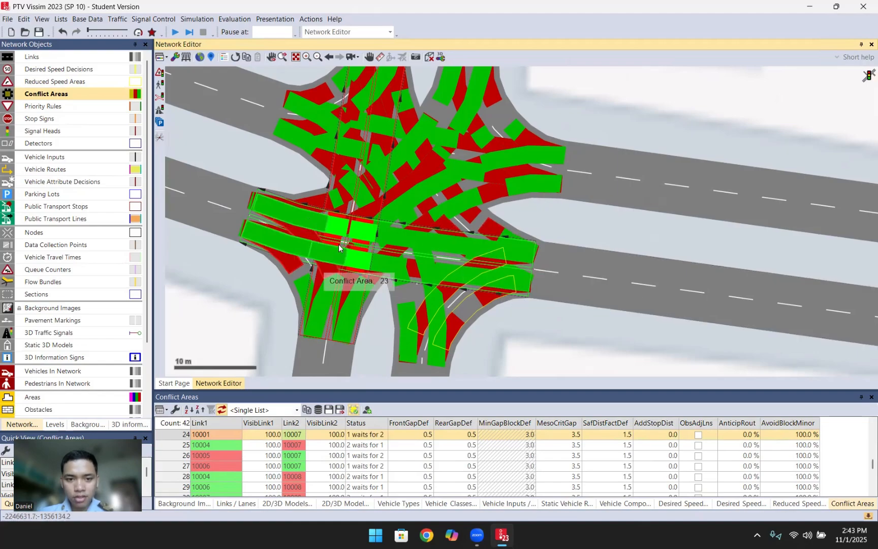
click(336, 174)
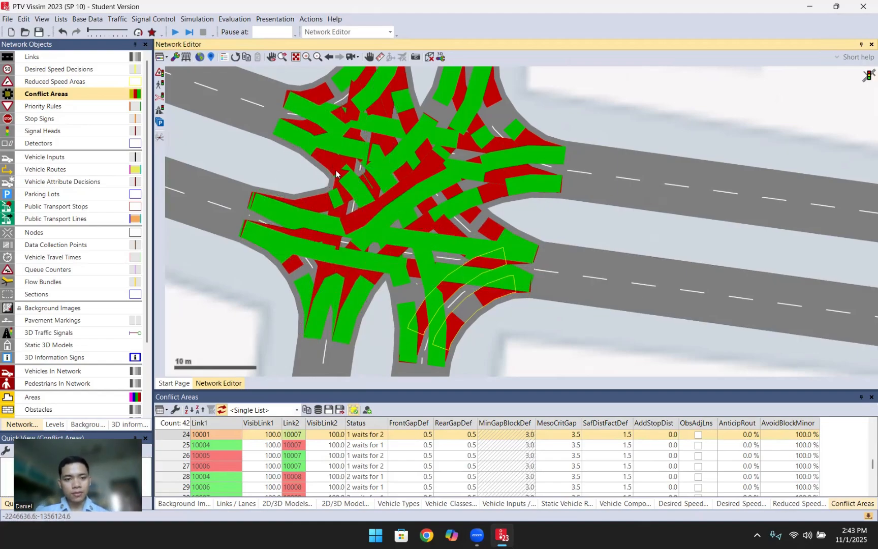
scroll(381, 172, down, 2)
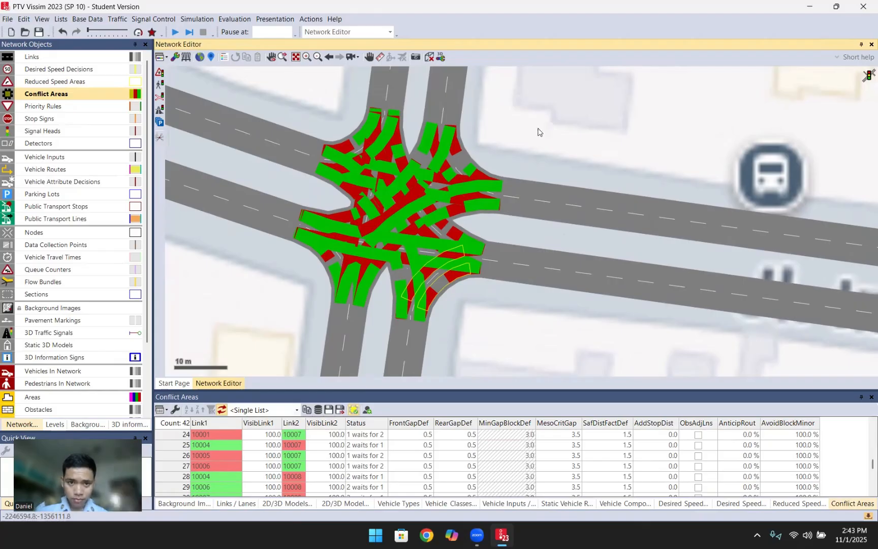
drag(538, 132, 515, 100)
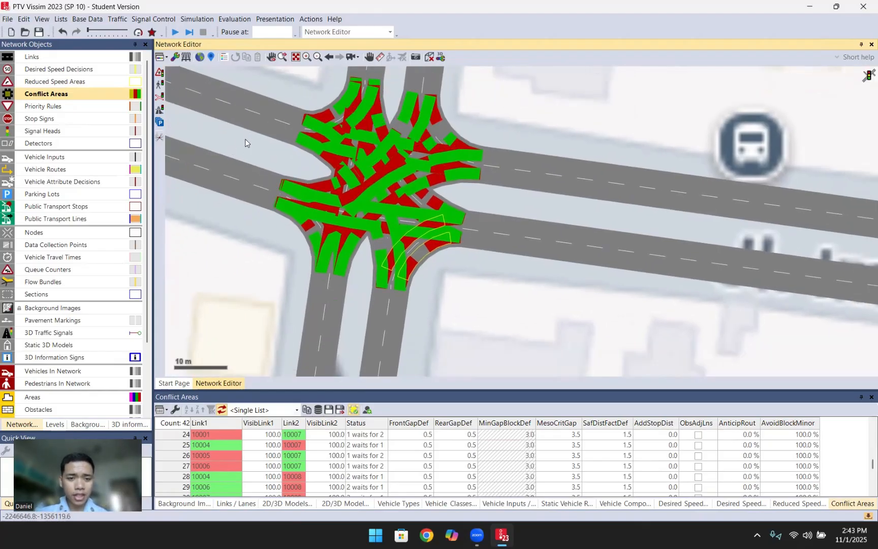
drag(245, 139, 226, 138)
scroll(256, 156, up, 3)
click(7, 96)
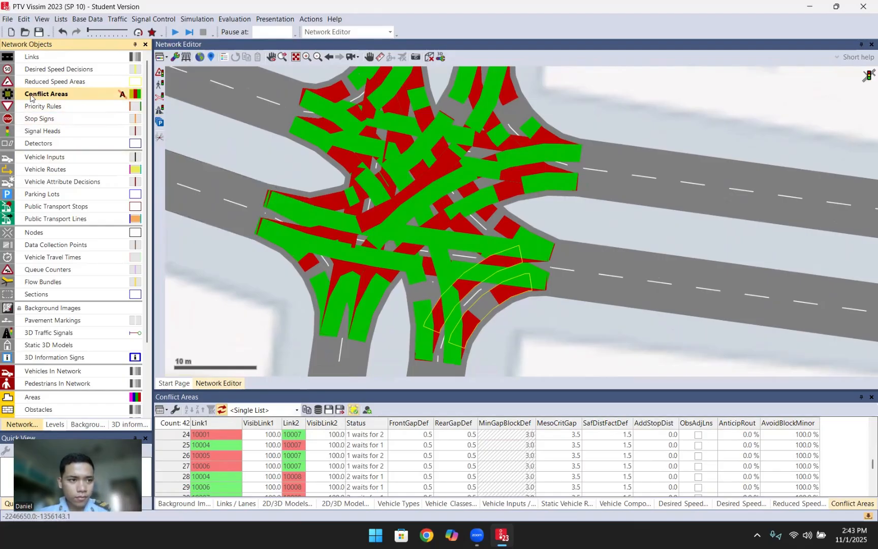
click(135, 96)
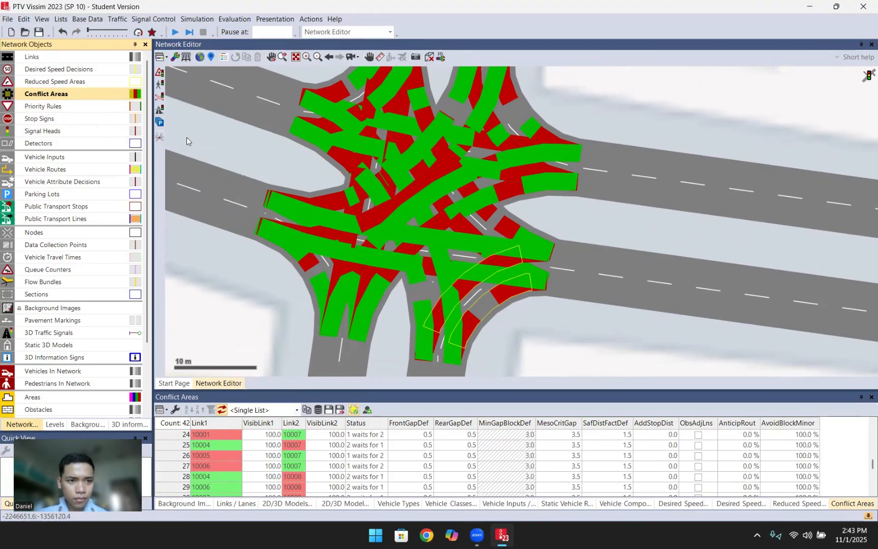
drag(263, 130, 238, 152)
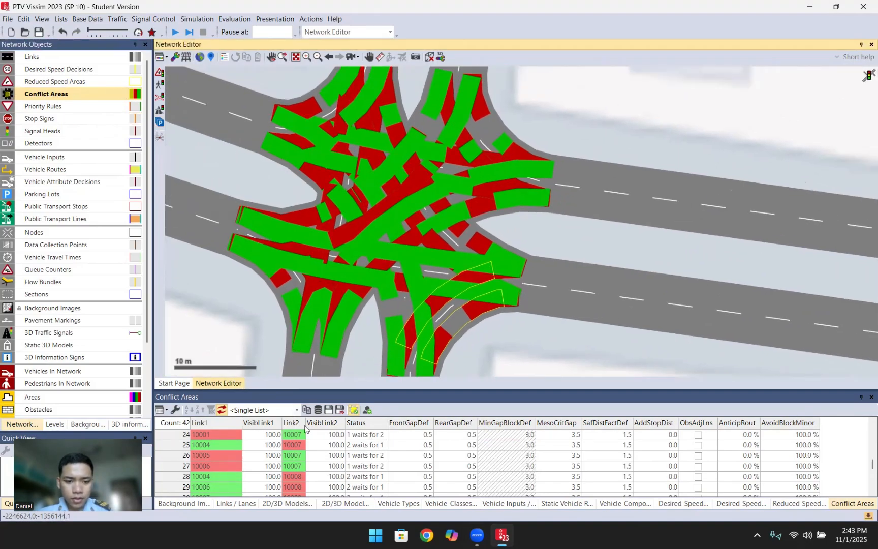
- Make Priority Rules the active network object, show its list and hide the conflict areas in the network
click(77, 108)
right_click(78, 110)
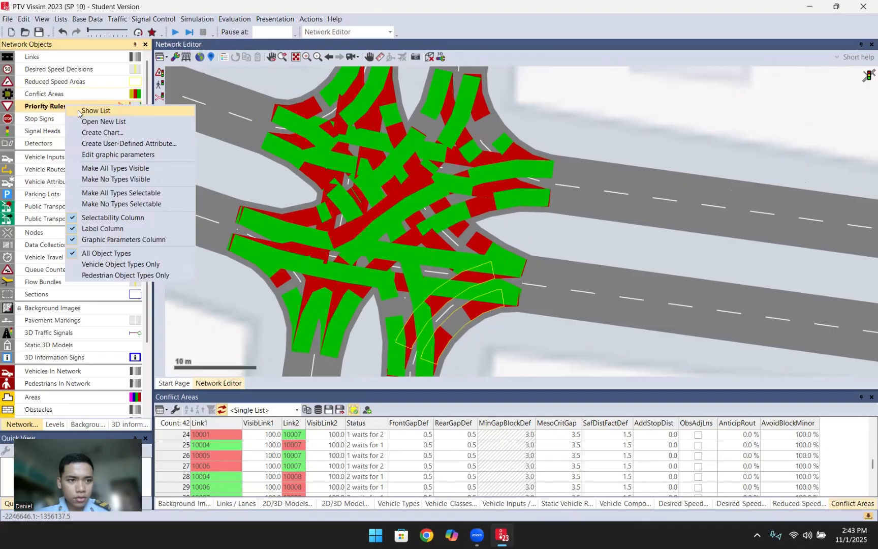
click(80, 114)
click(6, 95)
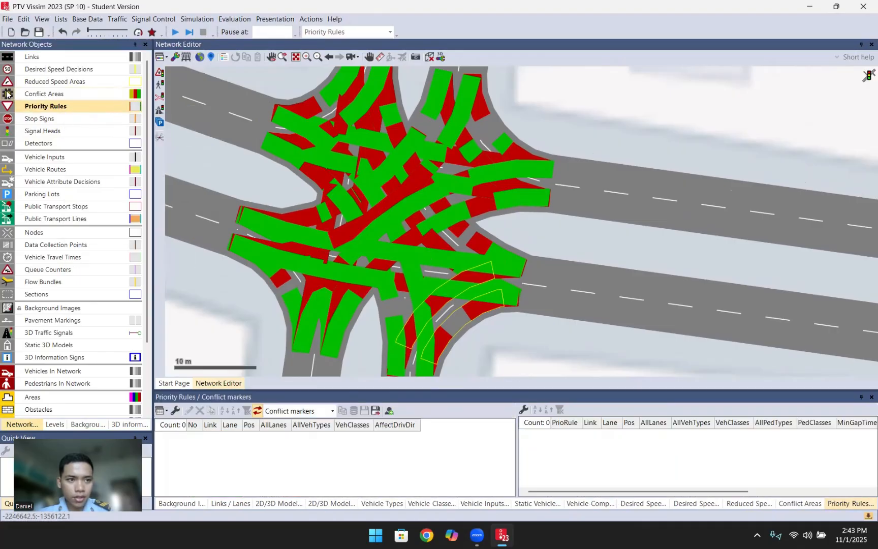
click(548, 227)
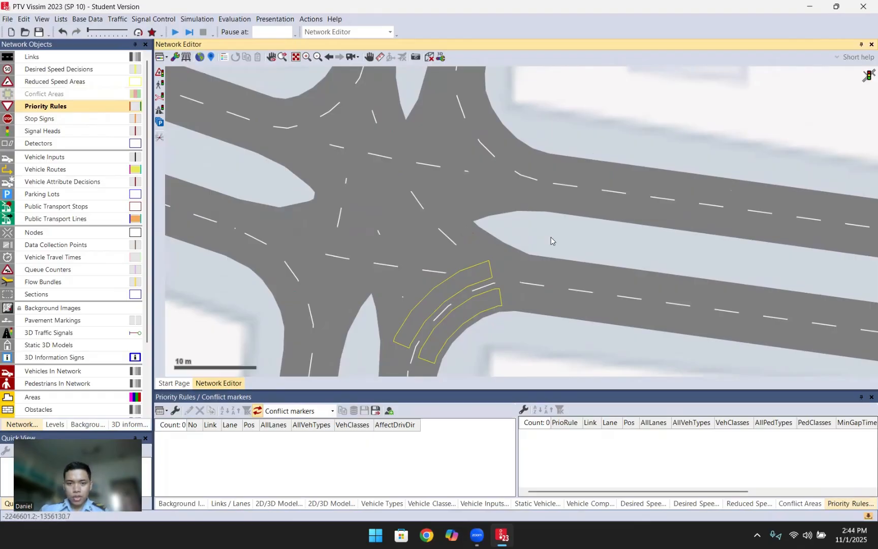
drag(516, 248, 548, 224)
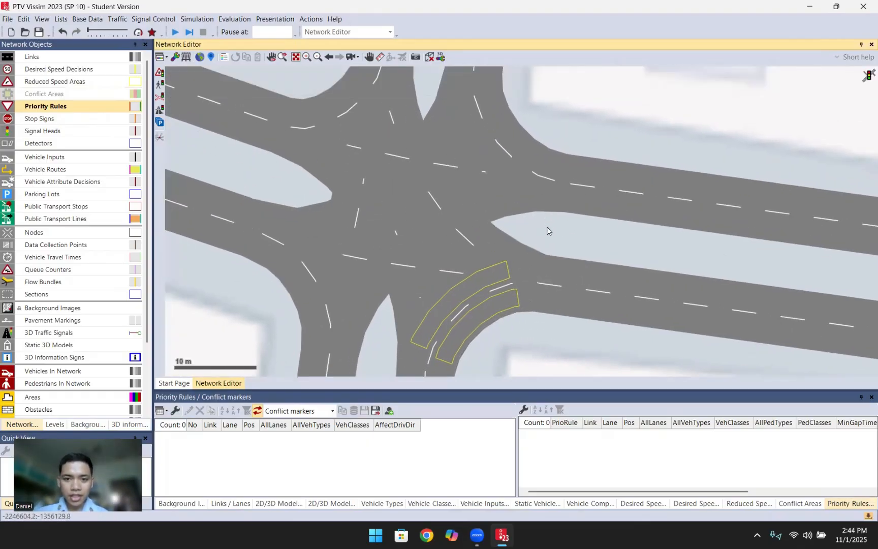
scroll(546, 227, up, 1)
scroll(540, 220, down, 1)
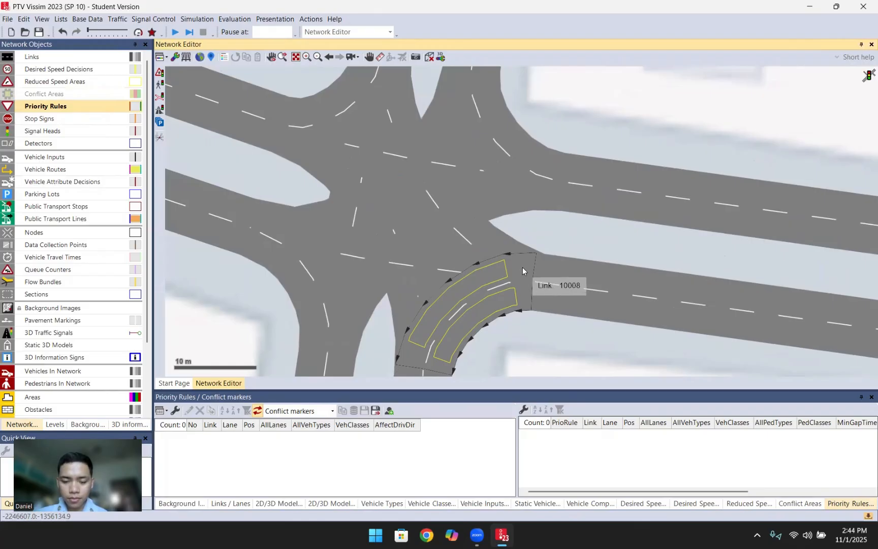
ctrl+right_click(526, 267)
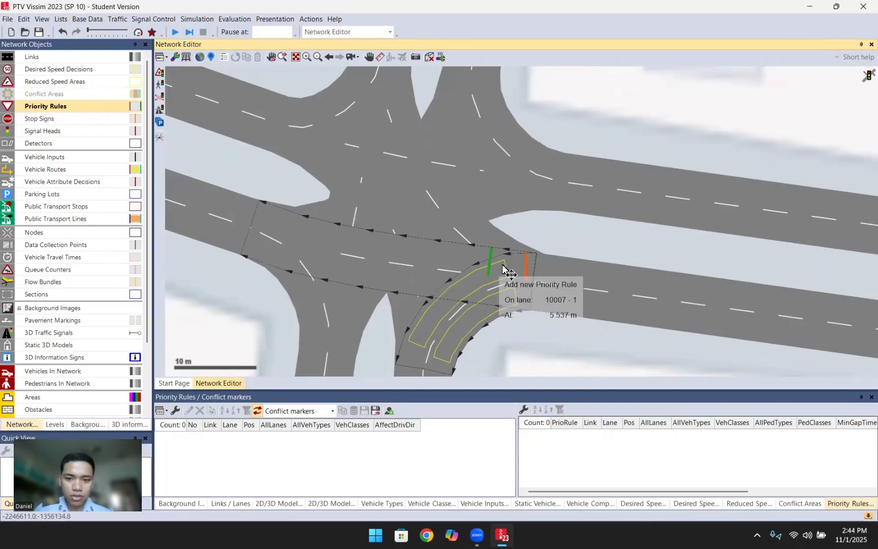
key(Escape)
- Add a priority rule with its stop line on lane 7-2 at 395.626 m and conflict marker on lane 10007-1 at 1.065 m
drag(542, 231, 554, 238)
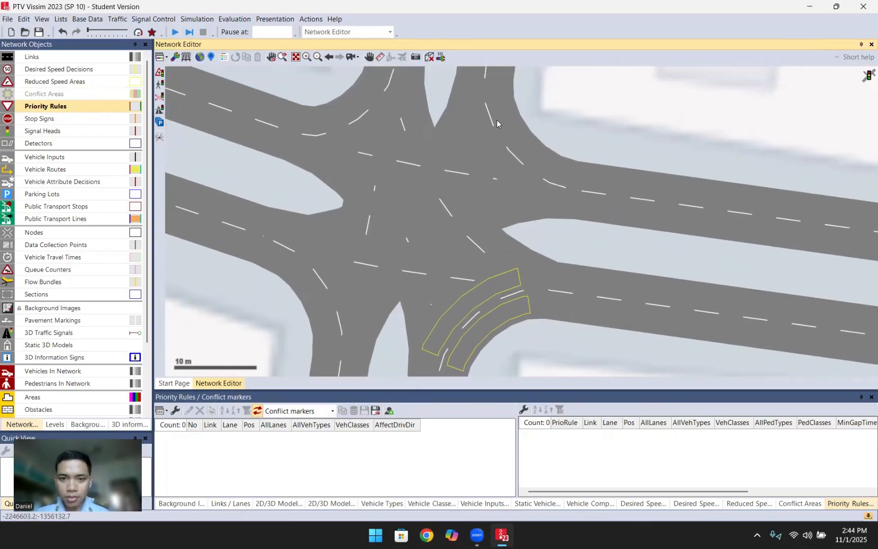
drag(567, 119, 574, 161)
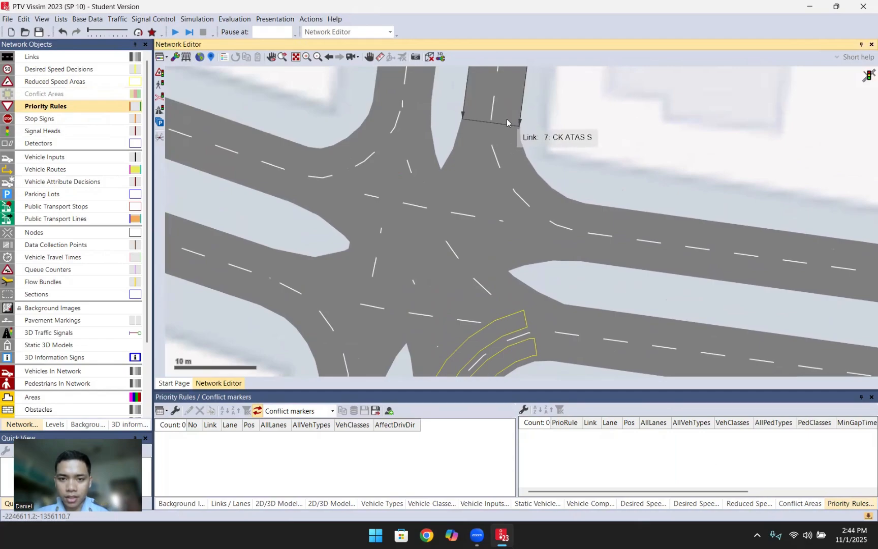
right_click(507, 120)
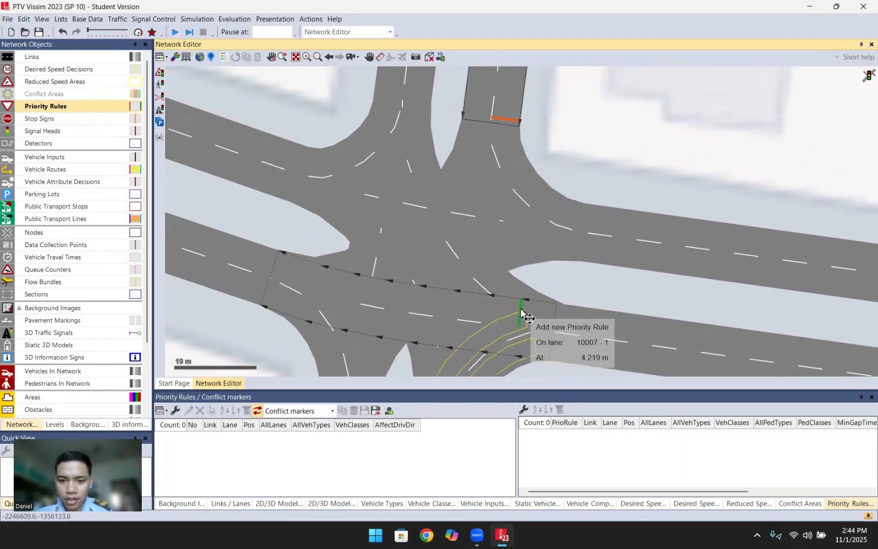
right_click(548, 313)
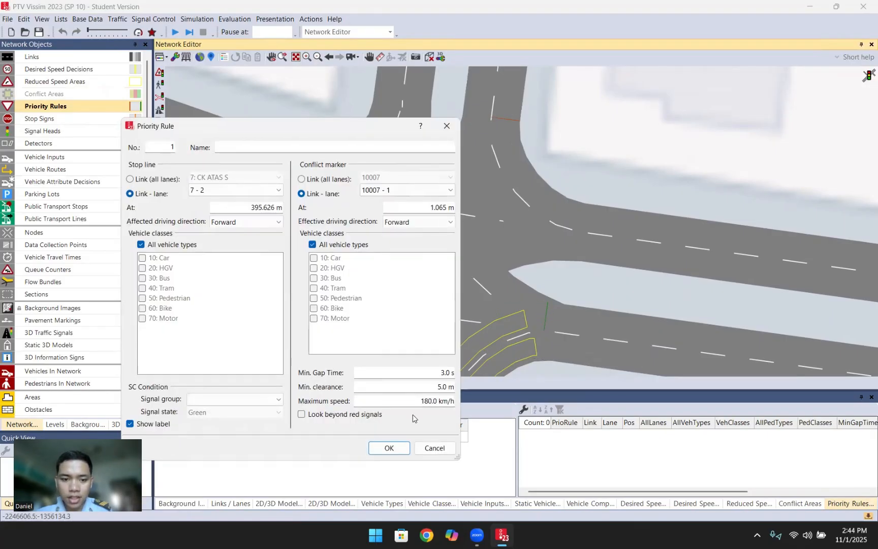
click(389, 448)
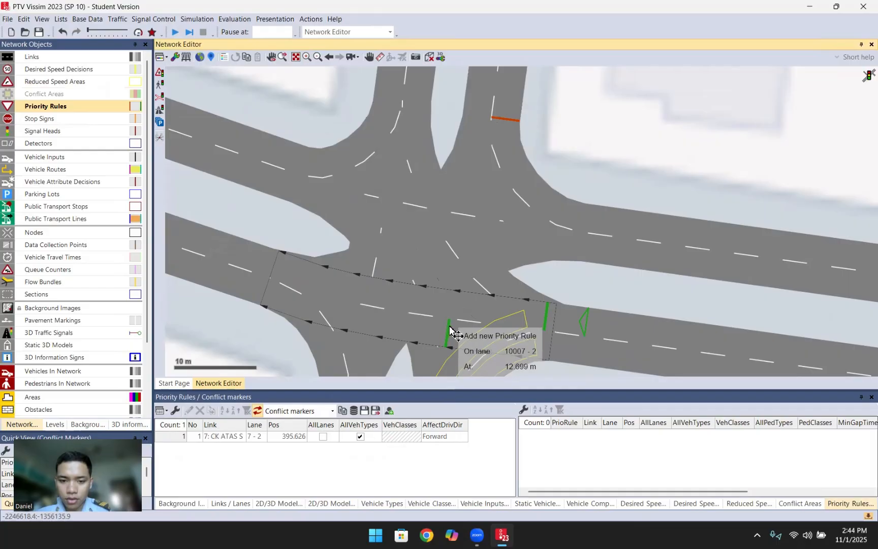
- Add a second conflict marker to the priority rule on lane 10007-2 at 1.243 m and enlarge the network view
click(540, 348)
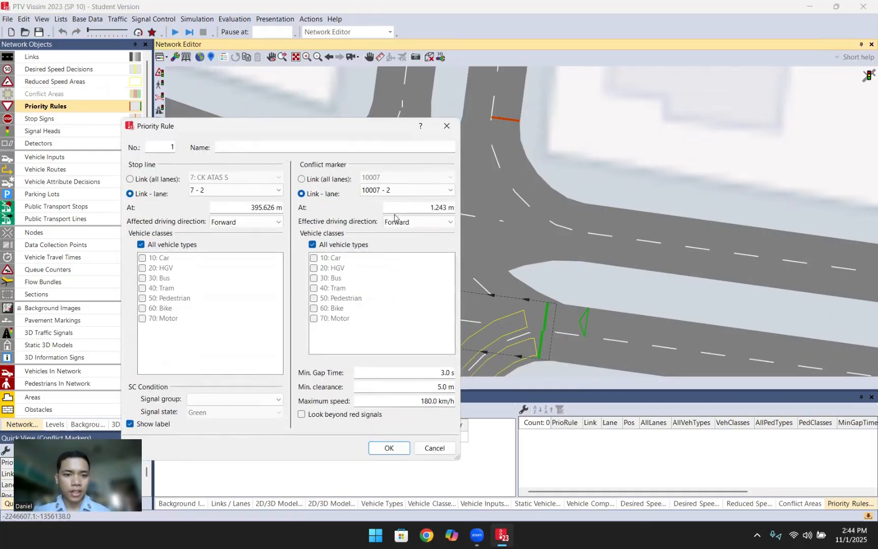
click(388, 446)
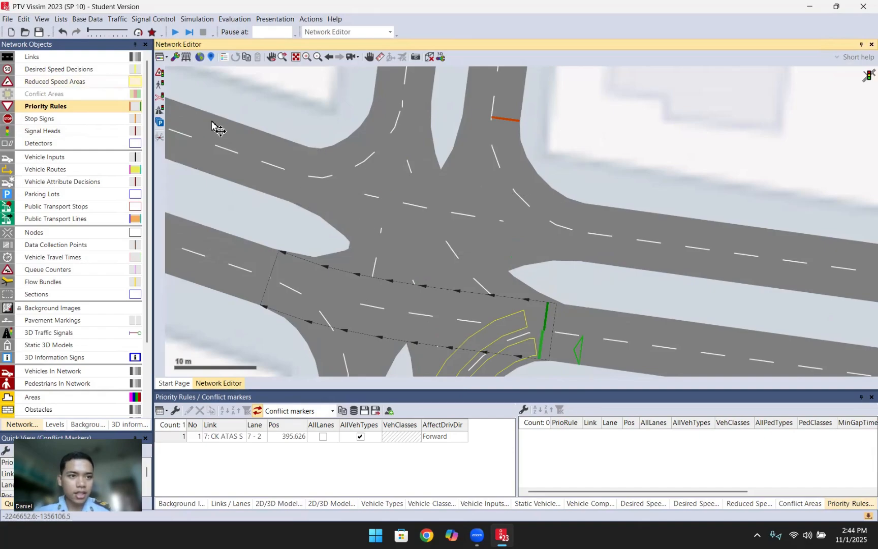
scroll(285, 121, down, 3)
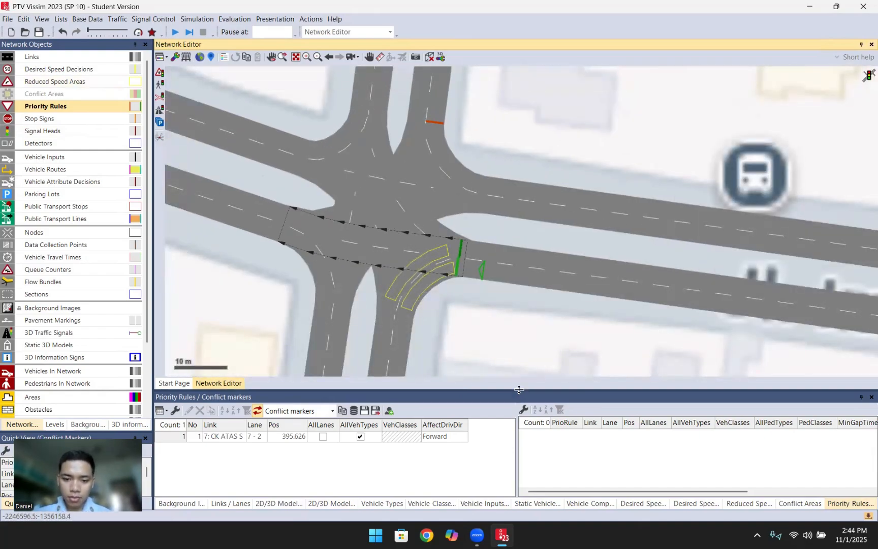
drag(519, 392, 518, 429)
click(538, 118)
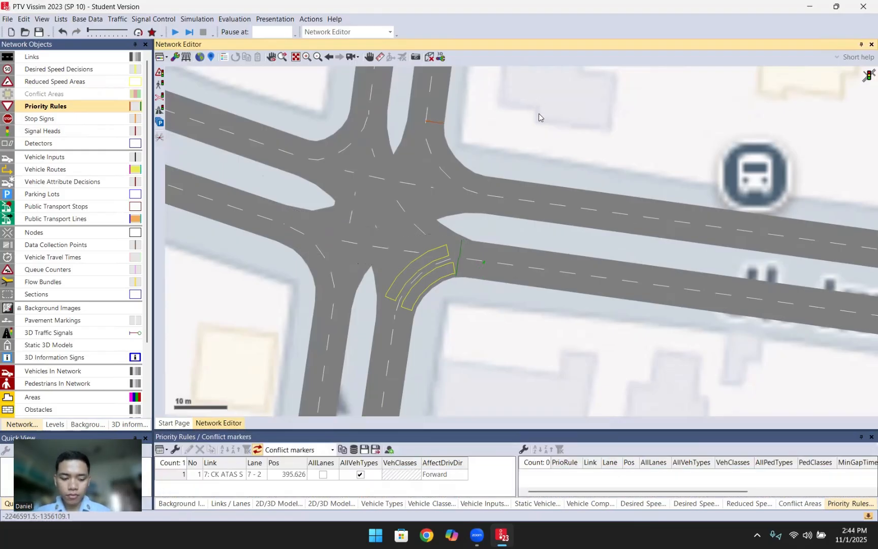
- Save the network as SIMPANG PRIORITAS in the VISIM folder and acknowledge the notice about additional files
key(ctrl+shift+s)
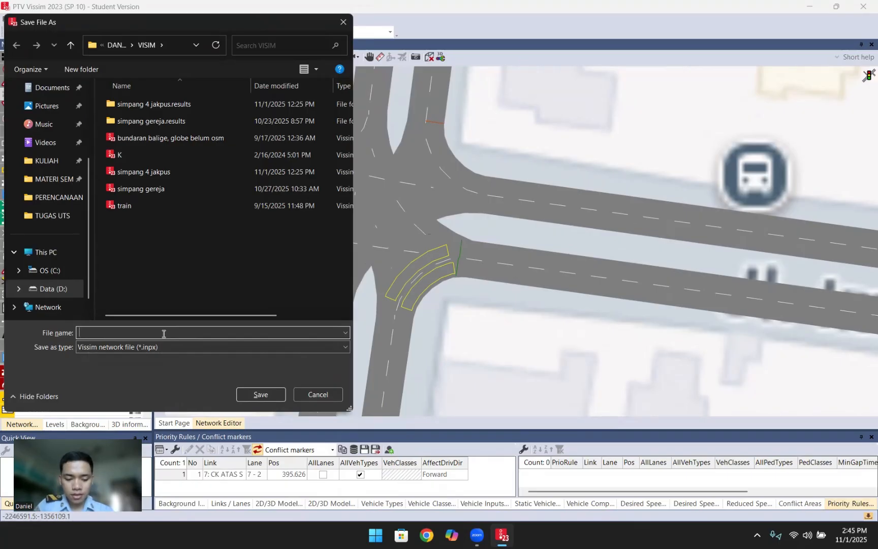
text(simpab)
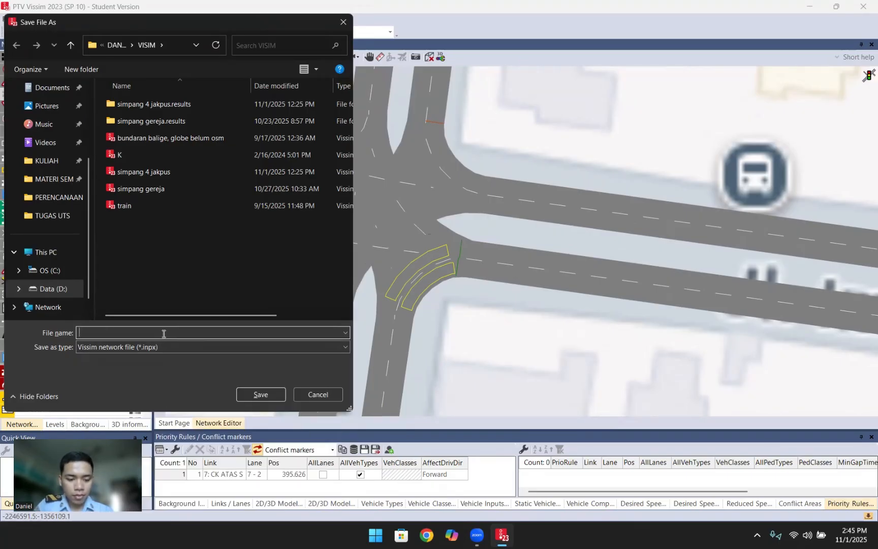
text(SIMPANG )
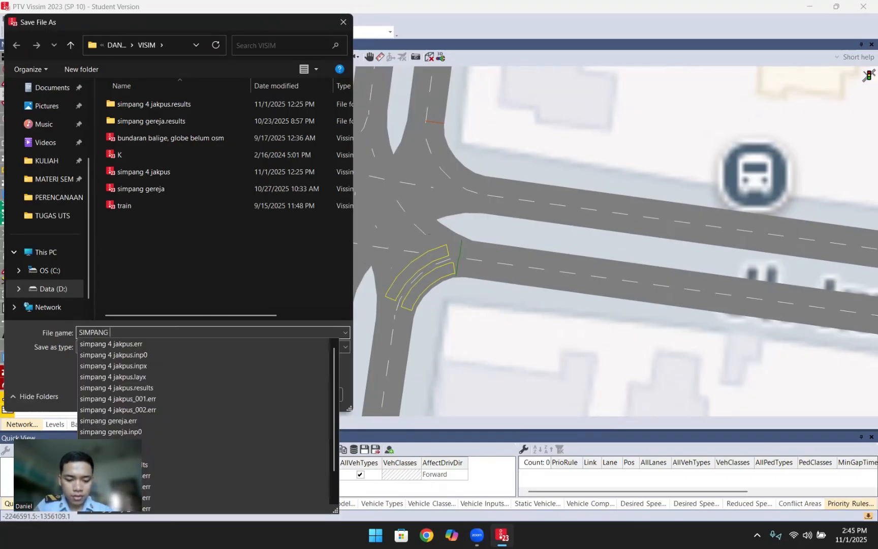
text(PRIORITAS)
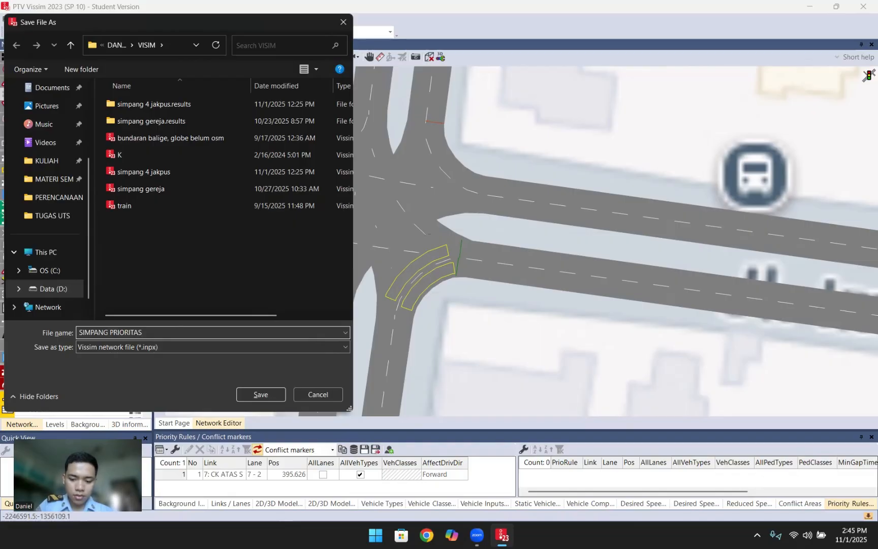
key(Return)
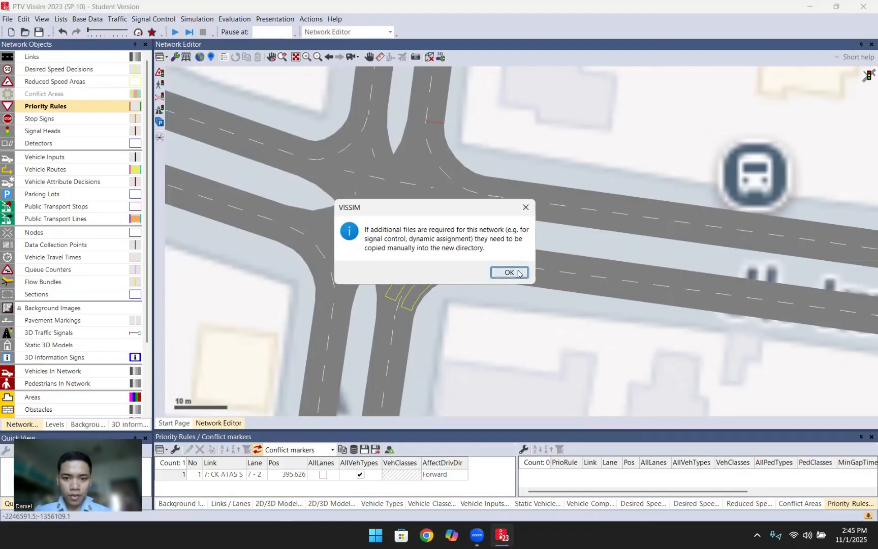
click(518, 273)
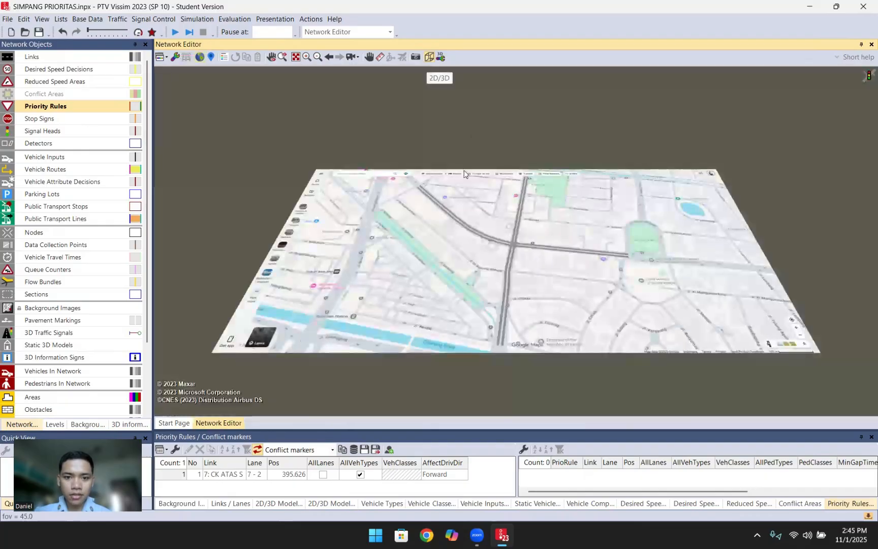
- Show the four-leg junction up close in 3D and start the simulation
scroll(521, 250, up, 3)
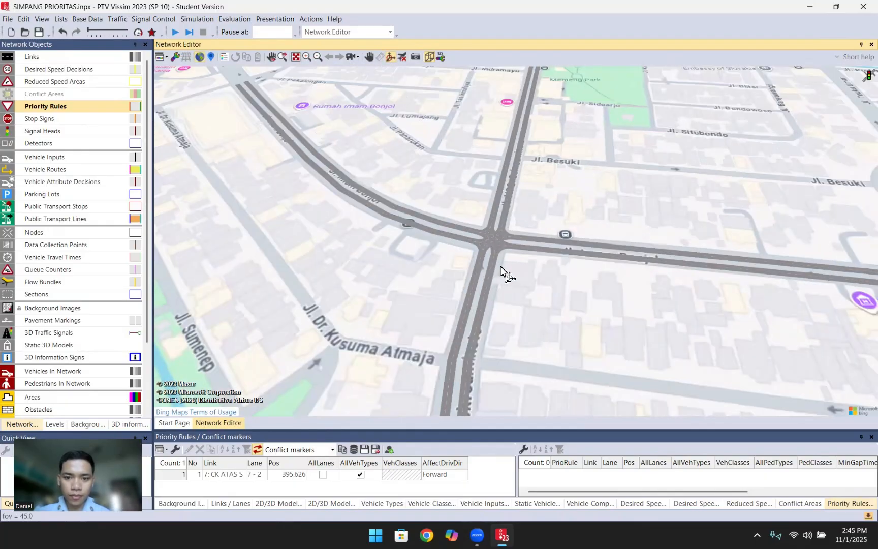
scroll(500, 269, up, 5)
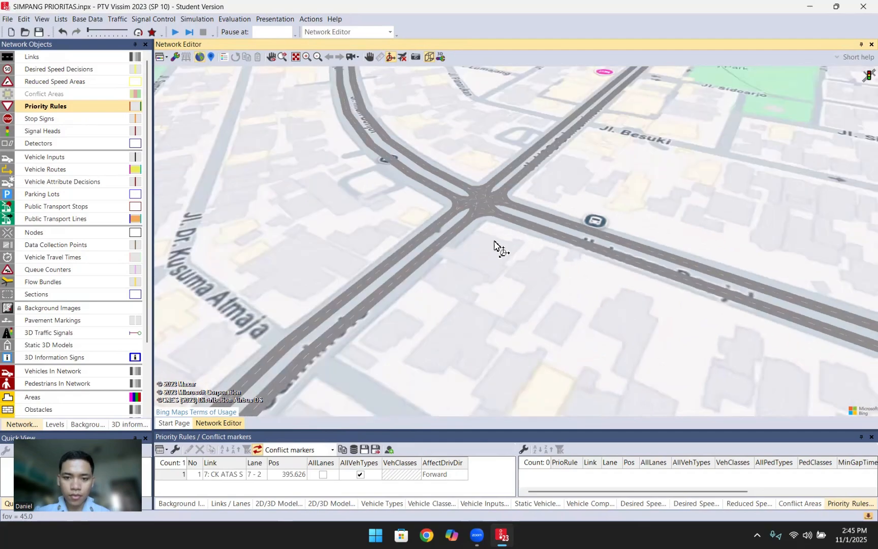
drag(494, 234, 496, 265)
scroll(495, 261, up, 2)
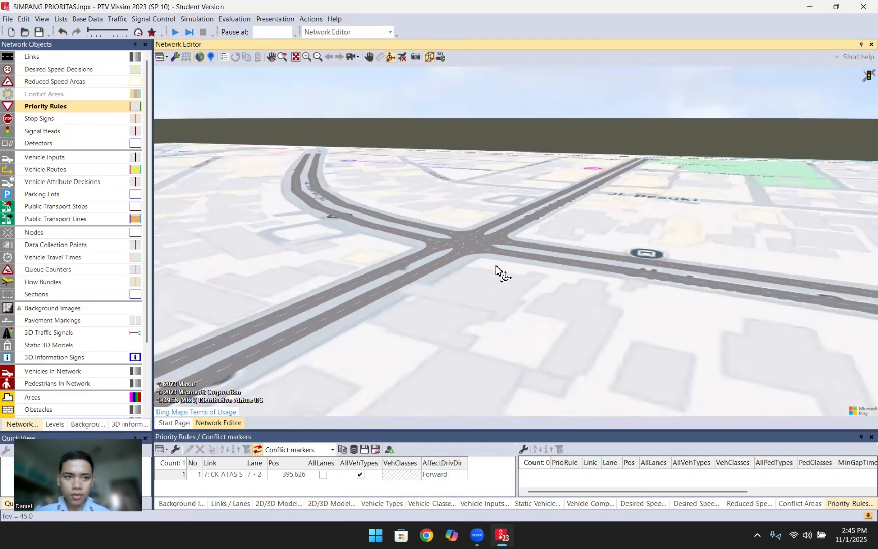
click(175, 31)
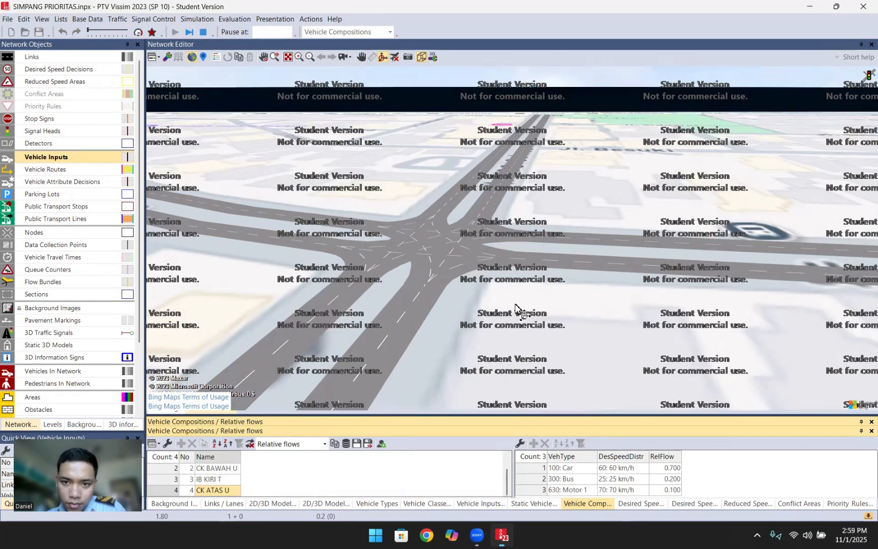
- Watch the simulated traffic at the junction from several angles in 3D and stop the simulation
drag(568, 295, 456, 306)
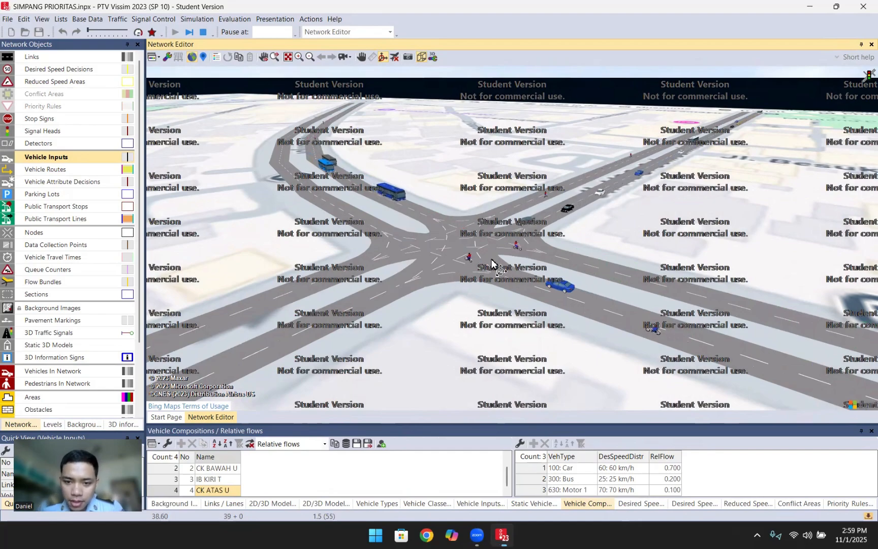
mouse_move(574, 251)
mouse_down()
mouse_move(581, 239)
mouse_move(588, 248)
mouse_move(580, 236)
mouse_up()
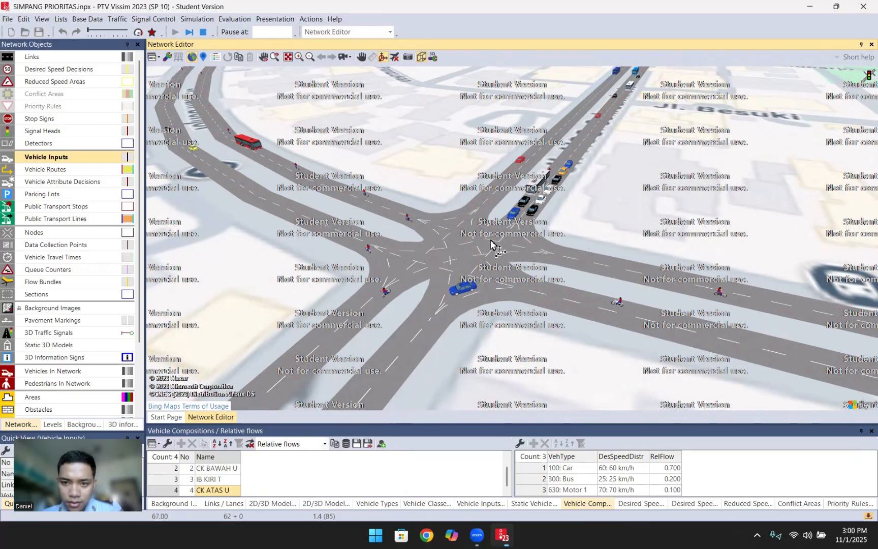
drag(507, 249, 410, 257)
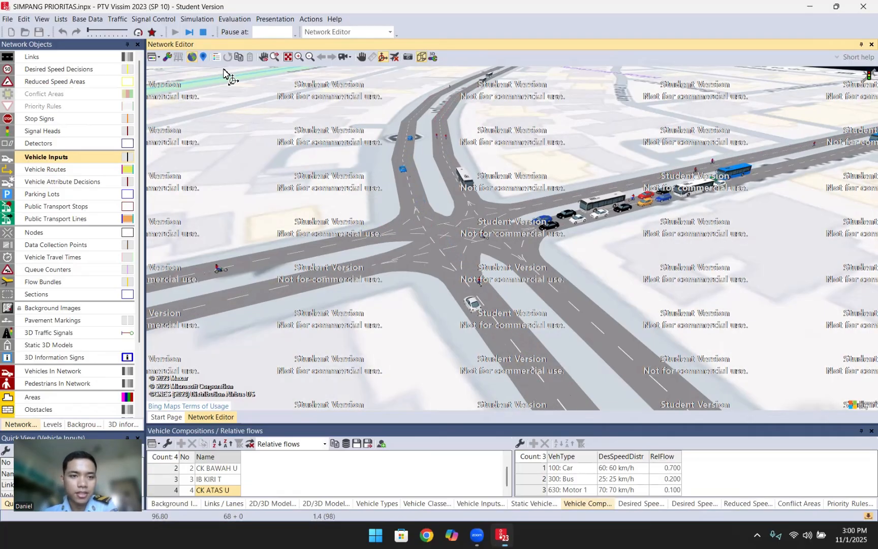
click(205, 36)
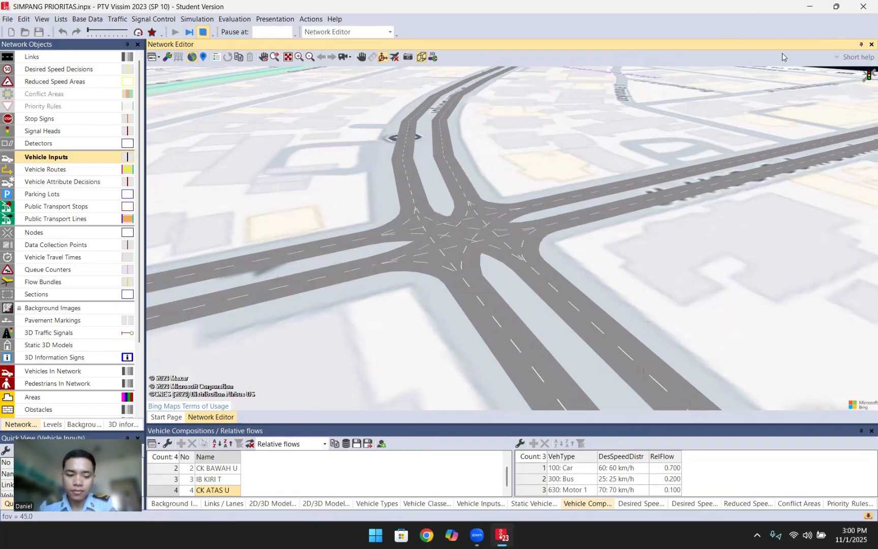